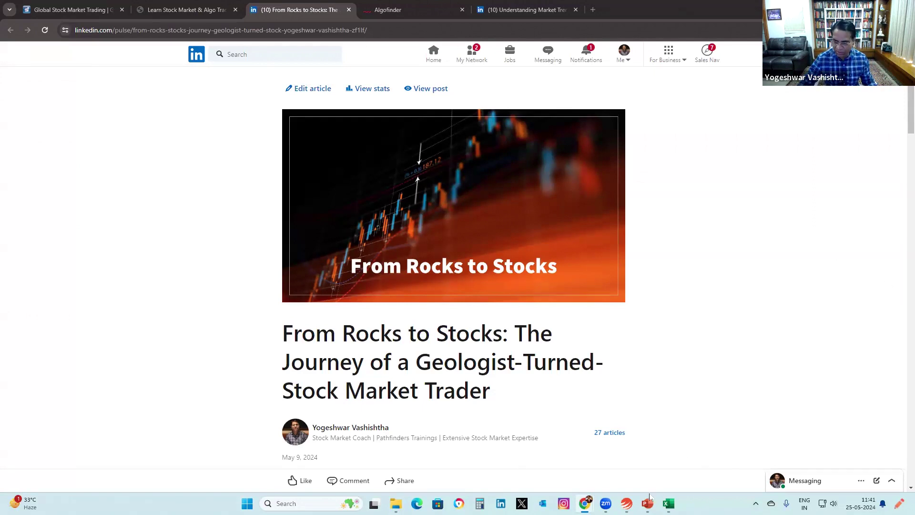
Switch to TradeTiger, show the closed-positions capital gain report for 2024-2025, and open another report
mouse_move(627, 503)
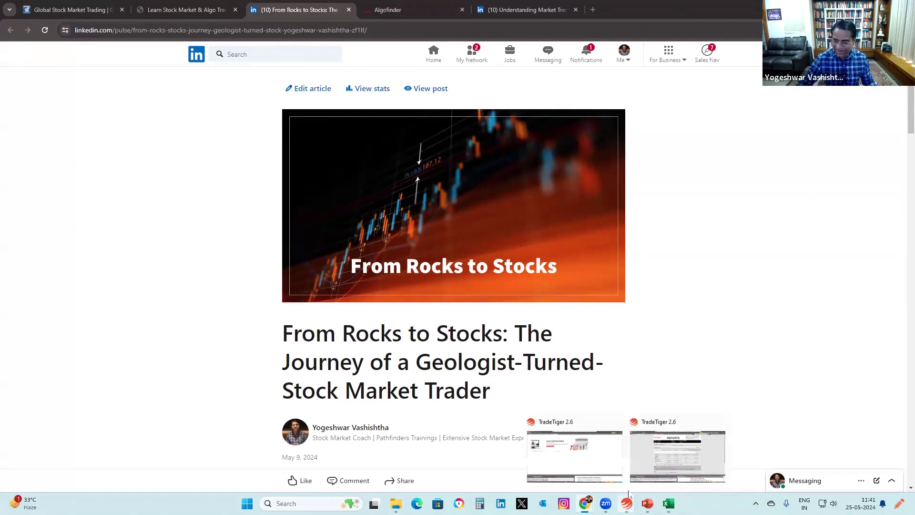
left_click(652, 449)
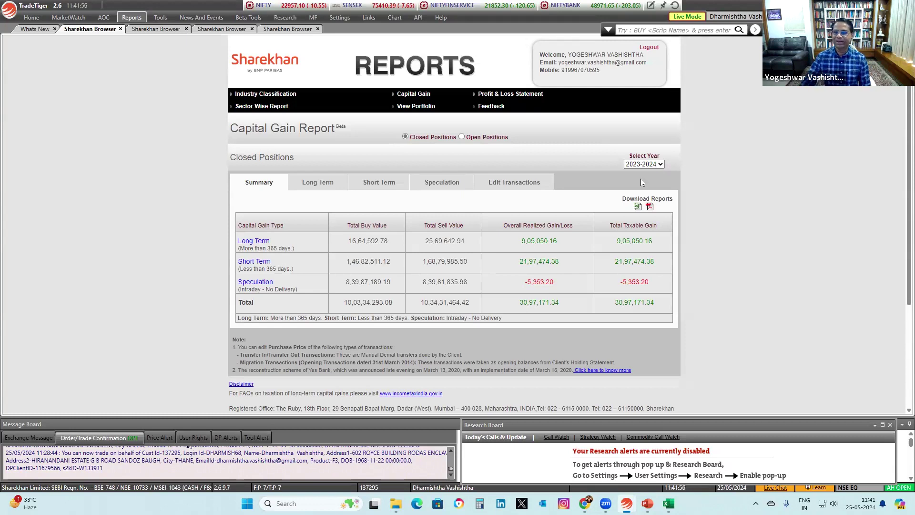
left_click(660, 167)
left_click(641, 174)
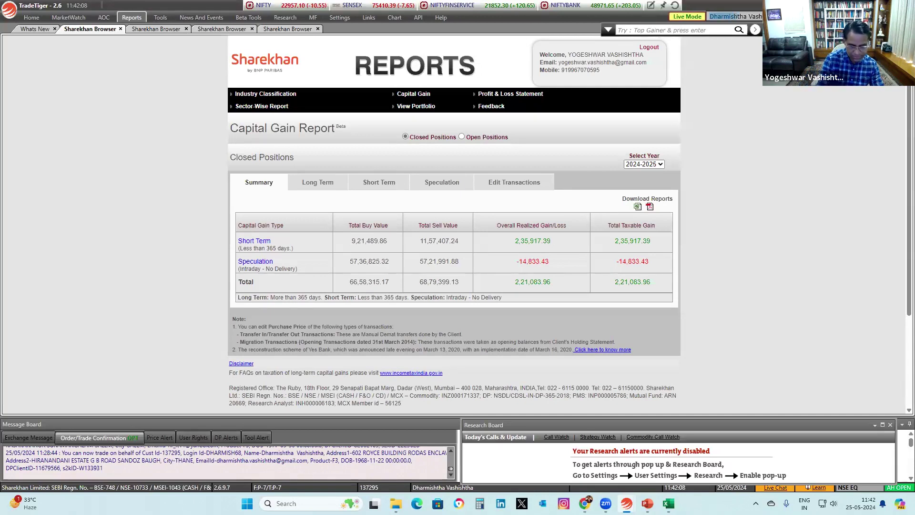
left_click(132, 17)
left_click(525, 48)
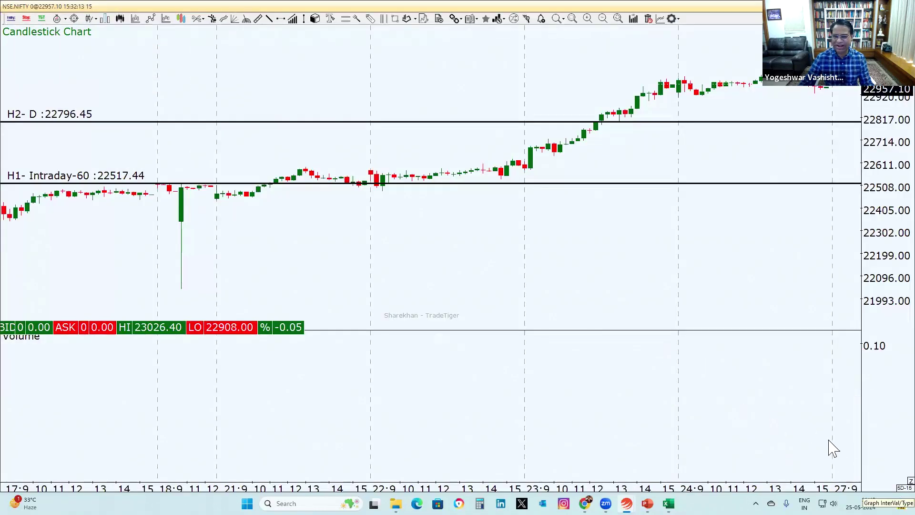
Change the Nifty candlestick chart to the daily interval and remove the volume study
key("ctrl+i")
left_click(425, 258)
left_click(560, 236)
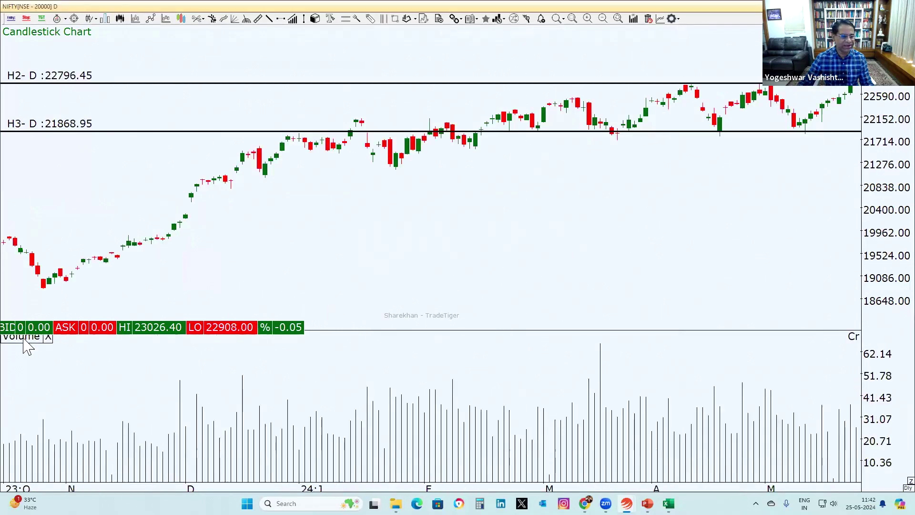
left_click(50, 341)
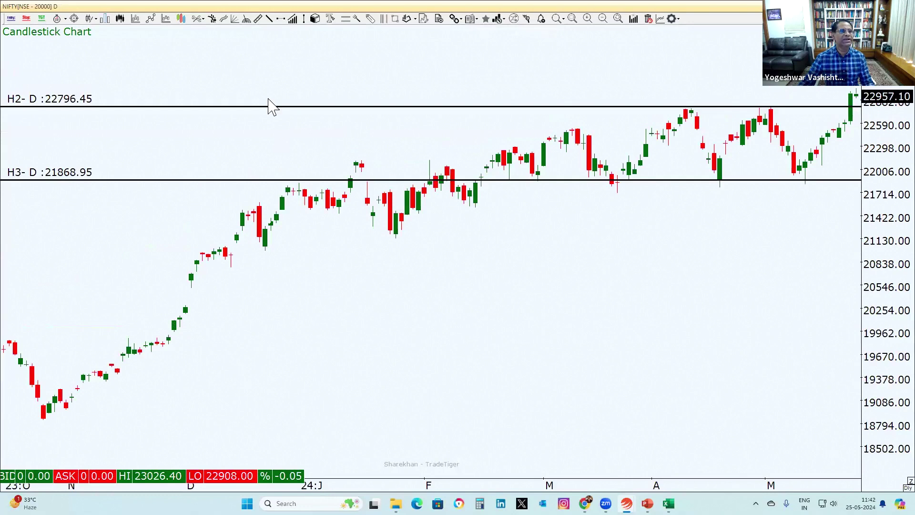
Remove all drawing tools from the Nifty chart, including those drawn in all intervals
scroll(395, 220, "down", 5)
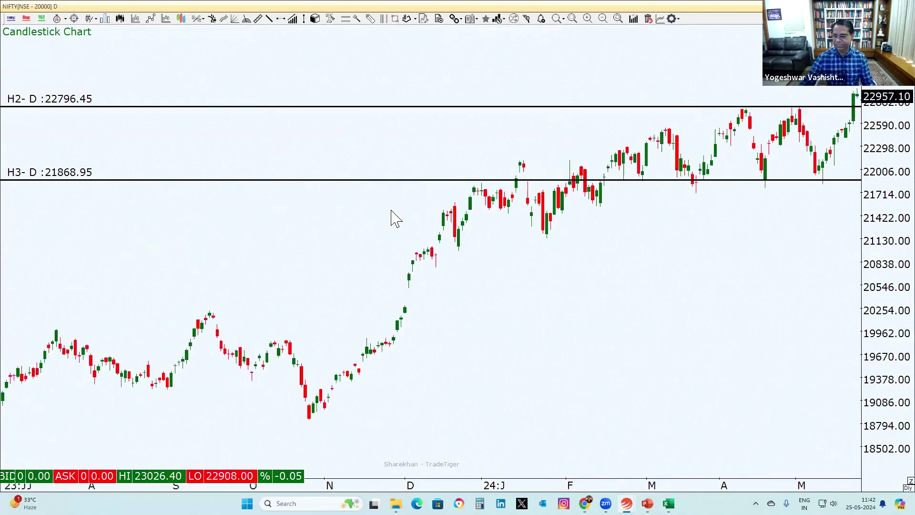
scroll(395, 220, "down", 2)
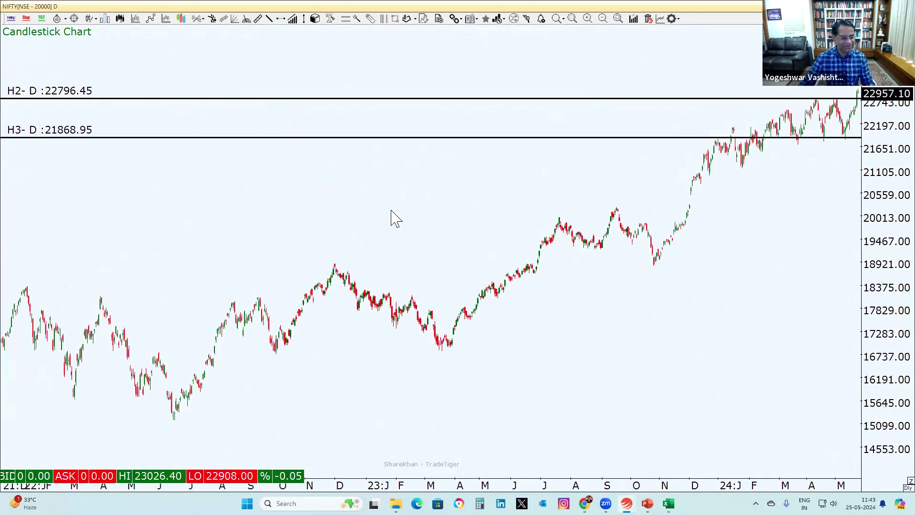
right_click(377, 61)
left_click(423, 219)
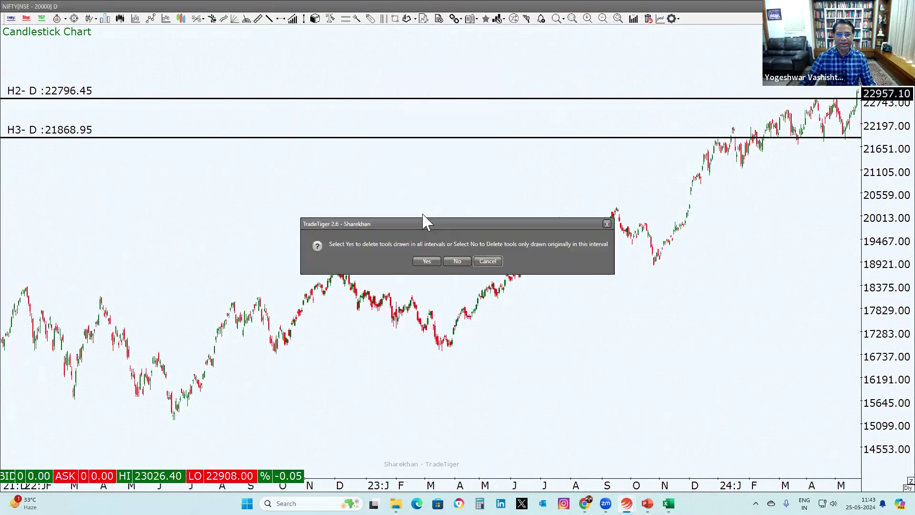
left_click(440, 258)
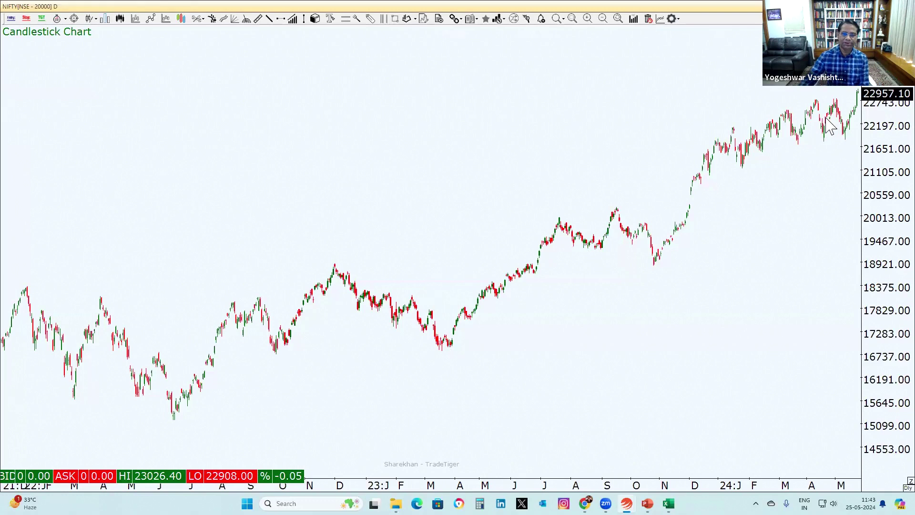
Change the chart's scrip to the NSE equity RELIANCE
right_click(361, 85)
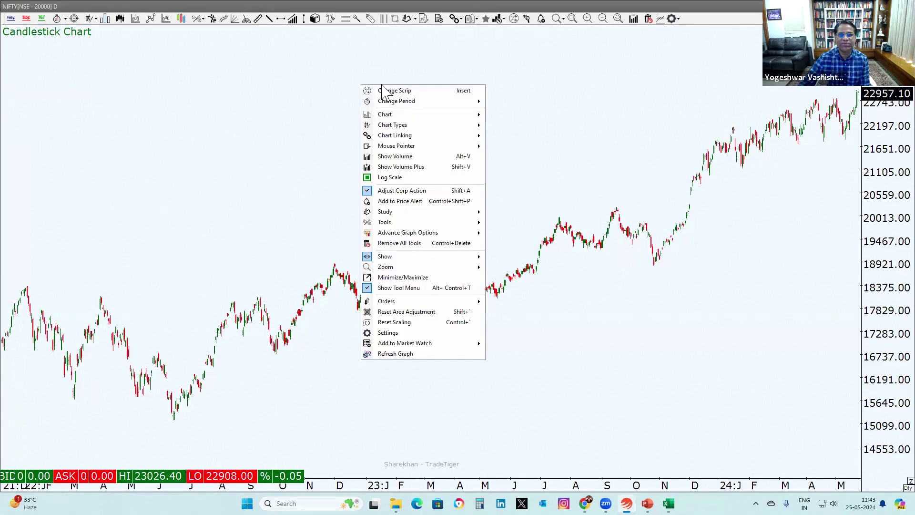
left_click(389, 91)
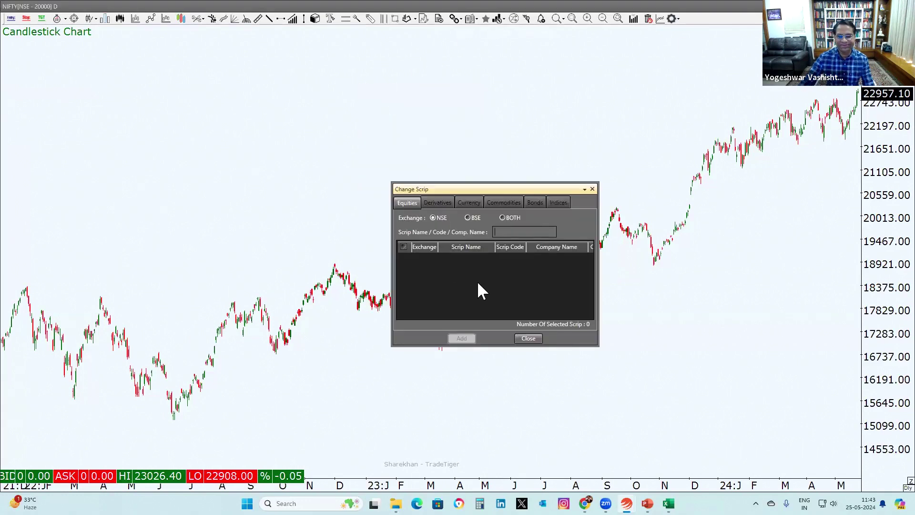
type("RELI")
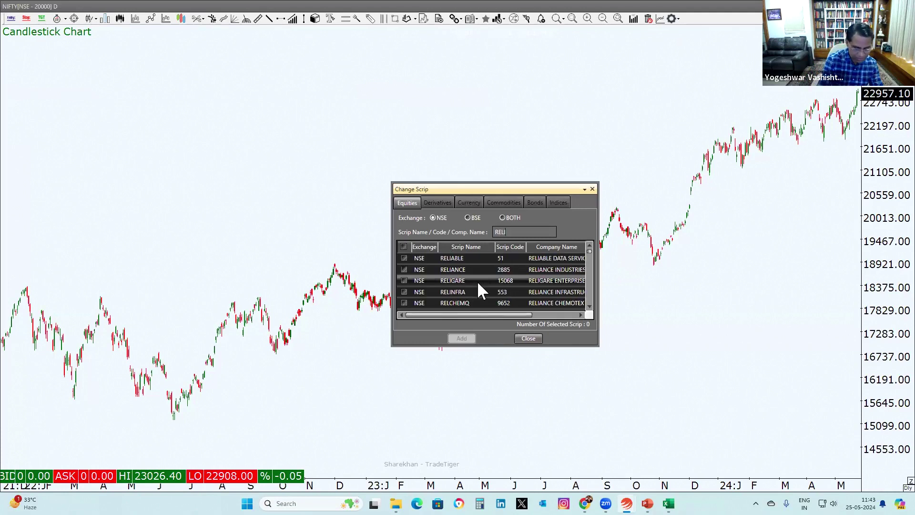
type("ANCE")
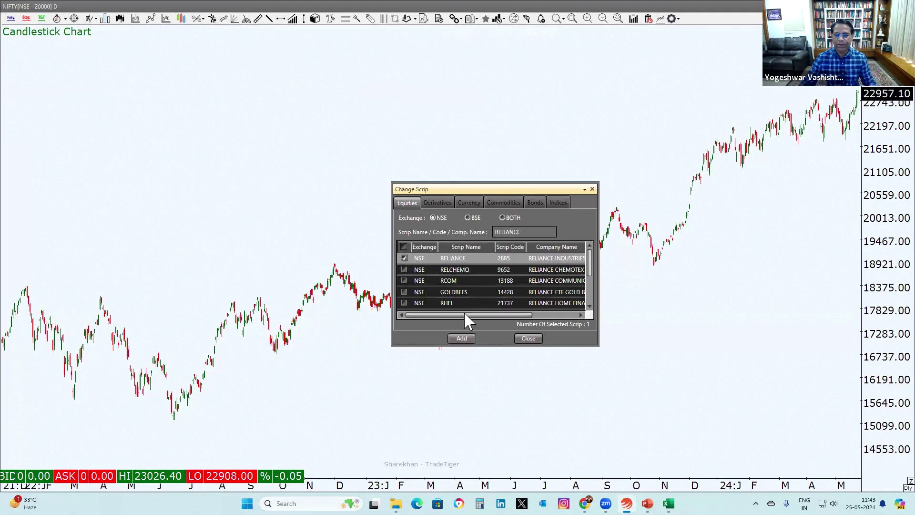
left_click(462, 339)
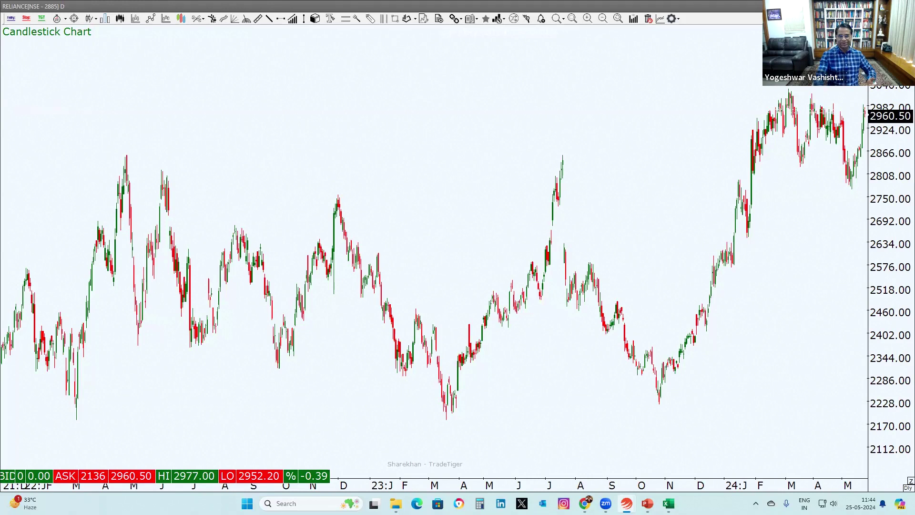
Search for SURAJ in the scrip selection and change the chart to SURAJPROD on the BSE exchange
right_click(389, 82)
left_click(412, 94)
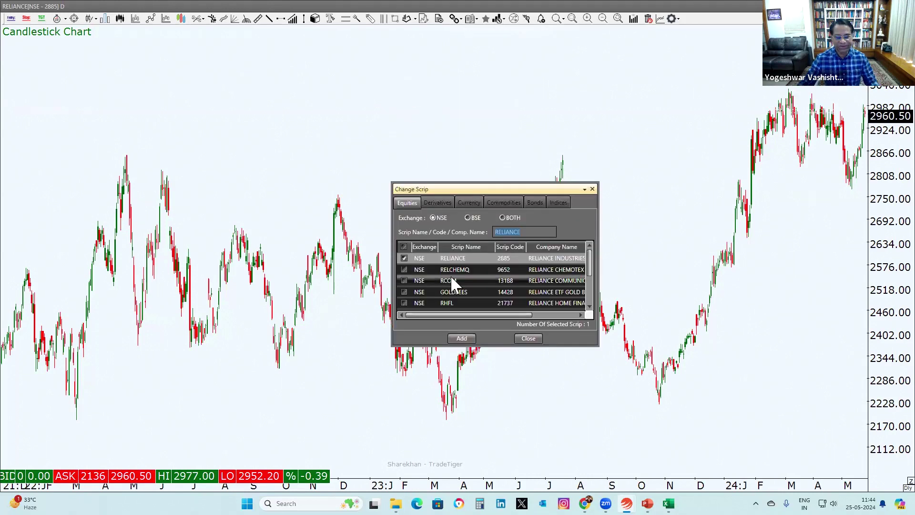
type("SUR")
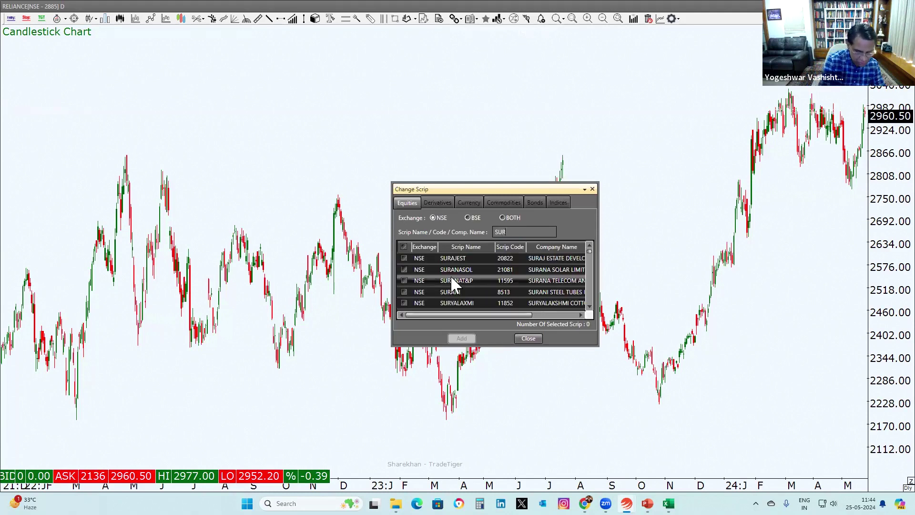
type("AJ")
left_click(451, 258)
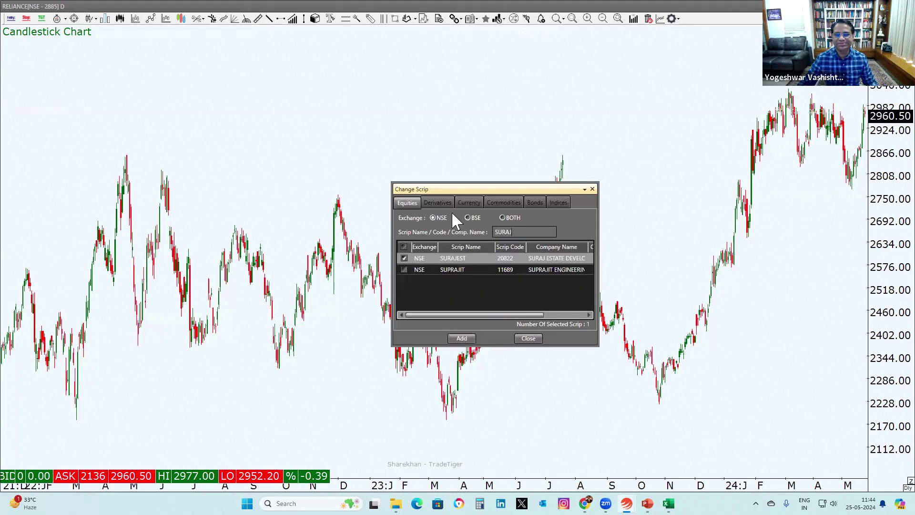
left_click(467, 217)
left_click(463, 280)
left_click(468, 337)
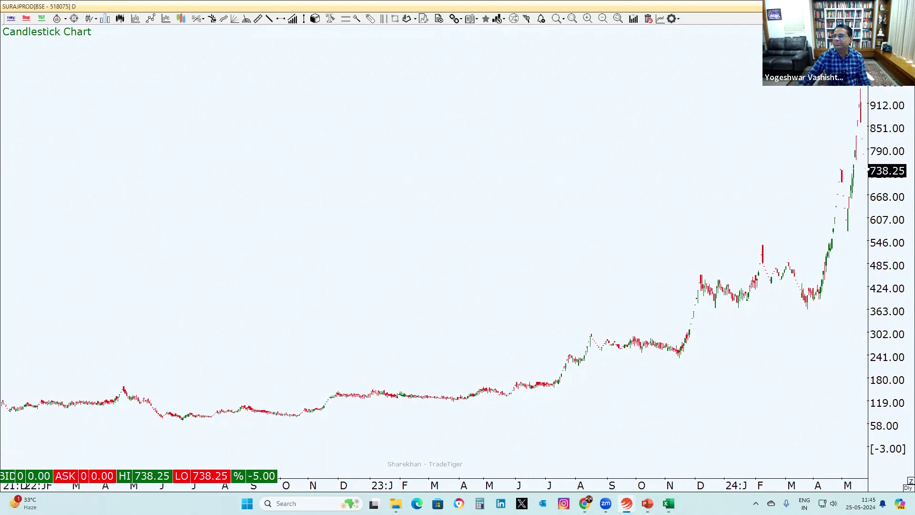
Return to the 2024-2025 capital gain report, examine each stock's short-term realised gains and losses, and close the report
key("alt+Tab")
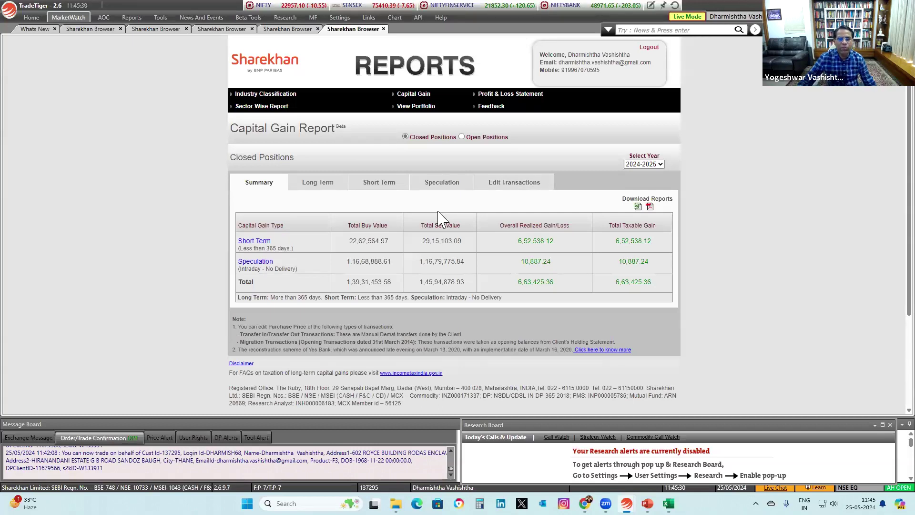
left_click(380, 182)
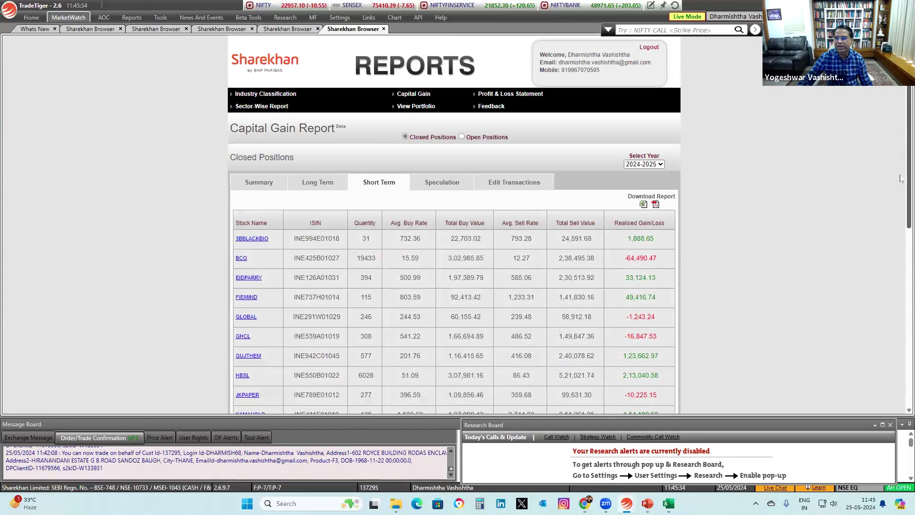
scroll(900, 247, "down", 3)
scroll(901, 252, "down", 1)
scroll(901, 255, "down", 2)
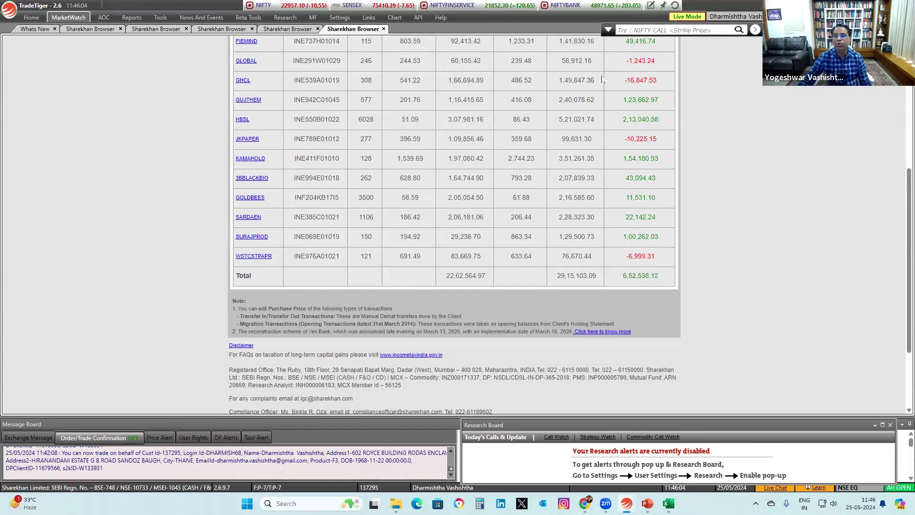
scroll(601, 149, "up", 5)
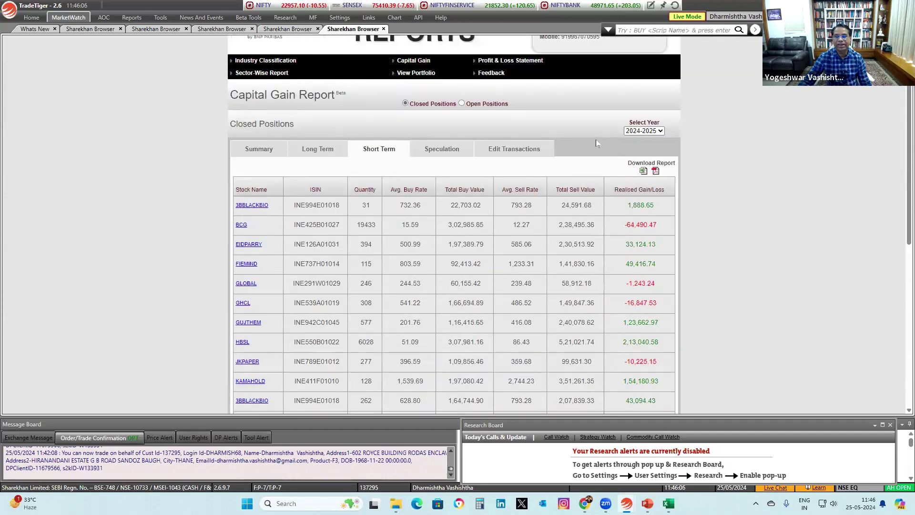
scroll(591, 138, "down", 4)
scroll(592, 142, "up", 4)
scroll(592, 141, "down", 8)
scroll(458, 96, "up", 10)
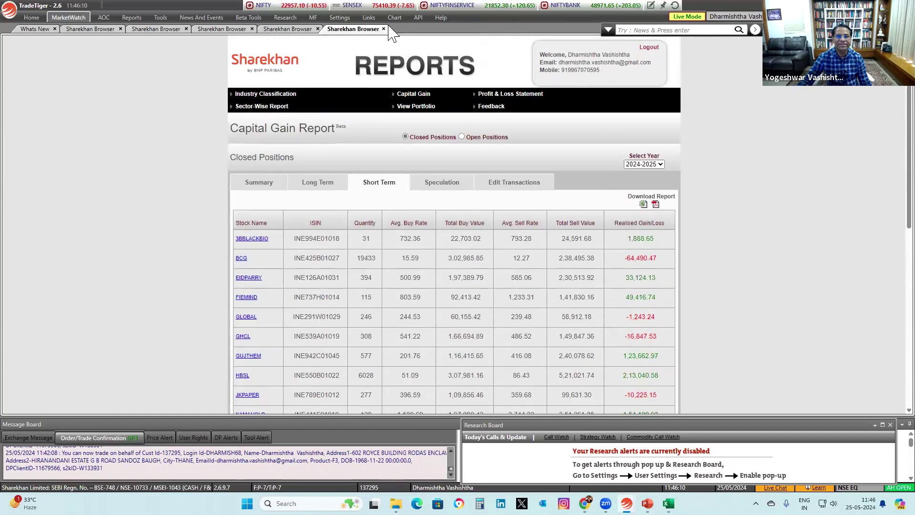
left_click(384, 29)
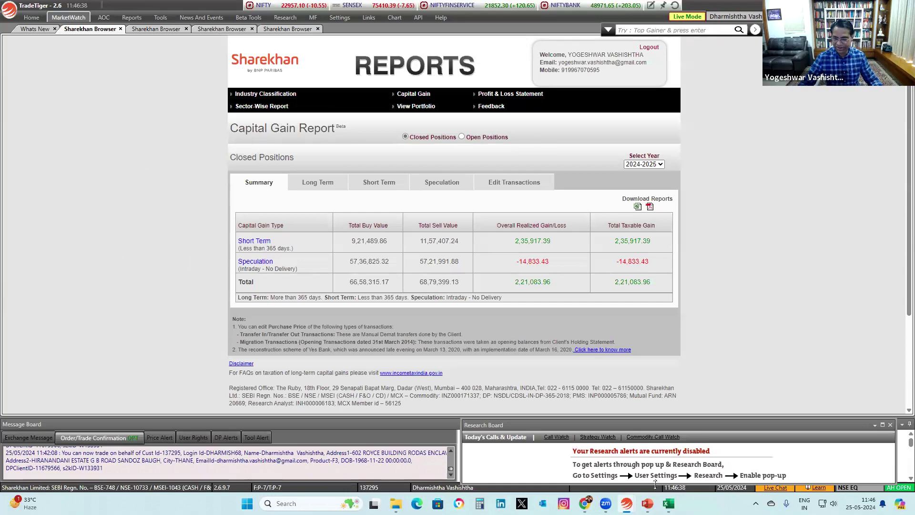
Switch to Chrome and open the screener.in site in a new browser tab
mouse_move(647, 503)
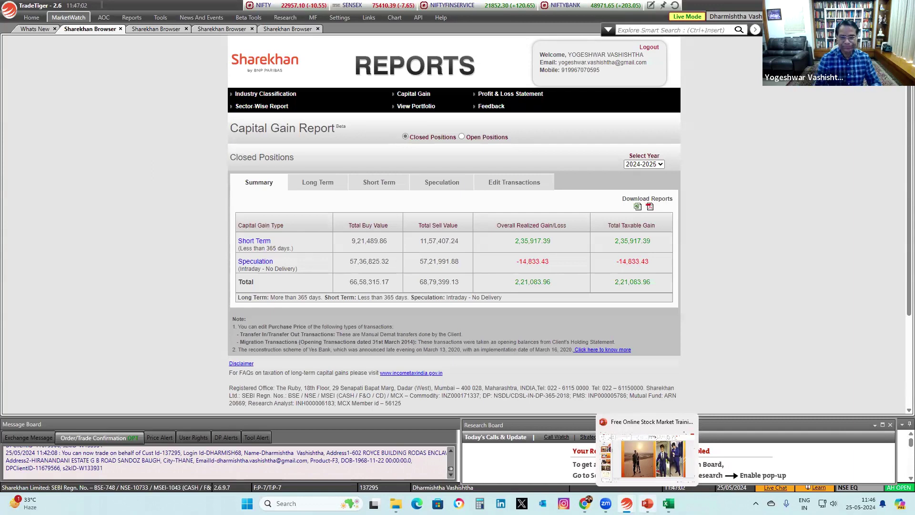
mouse_move(605, 503)
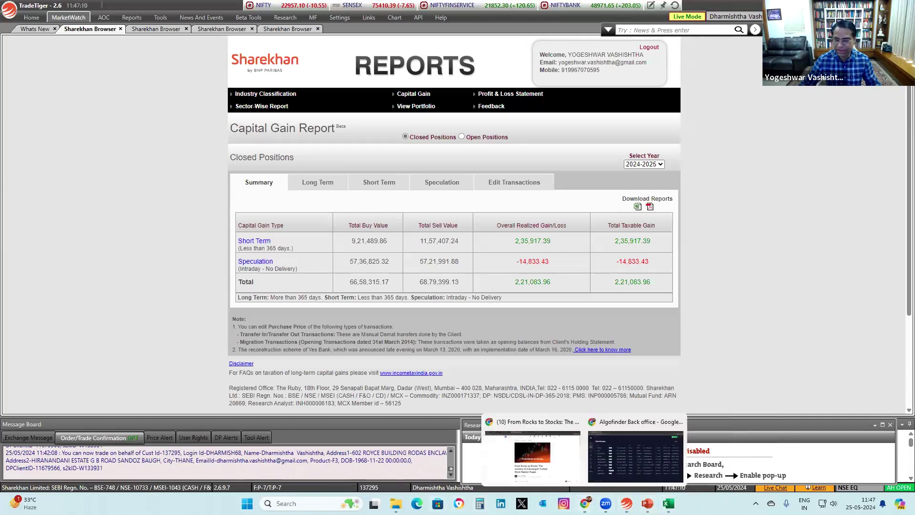
key("alt+Tab")
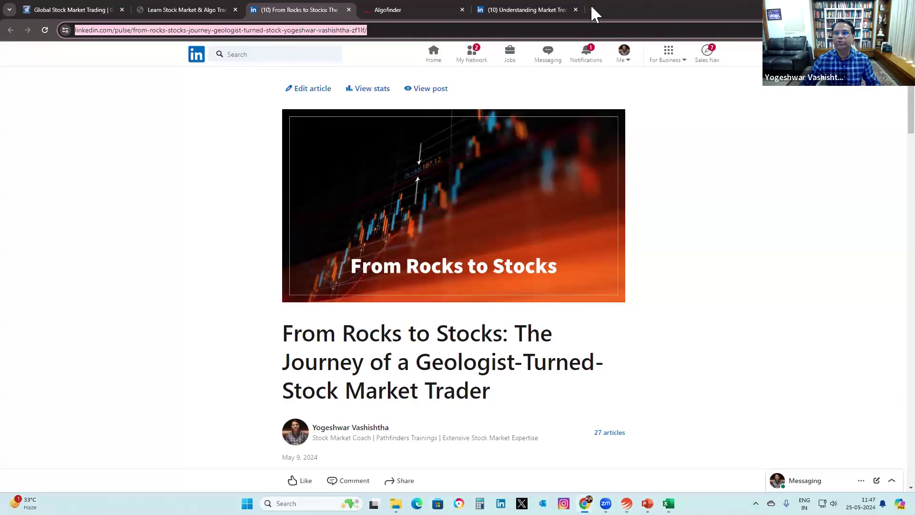
left_click(590, 11)
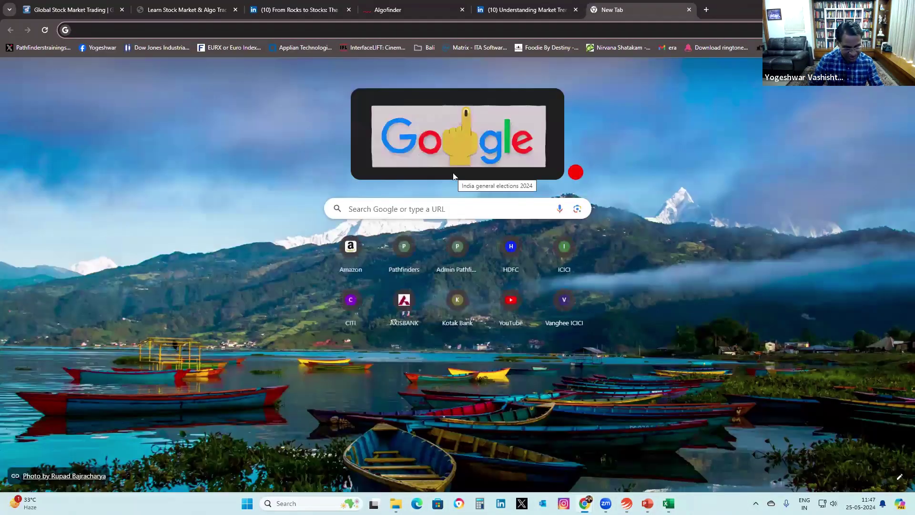
type("scr")
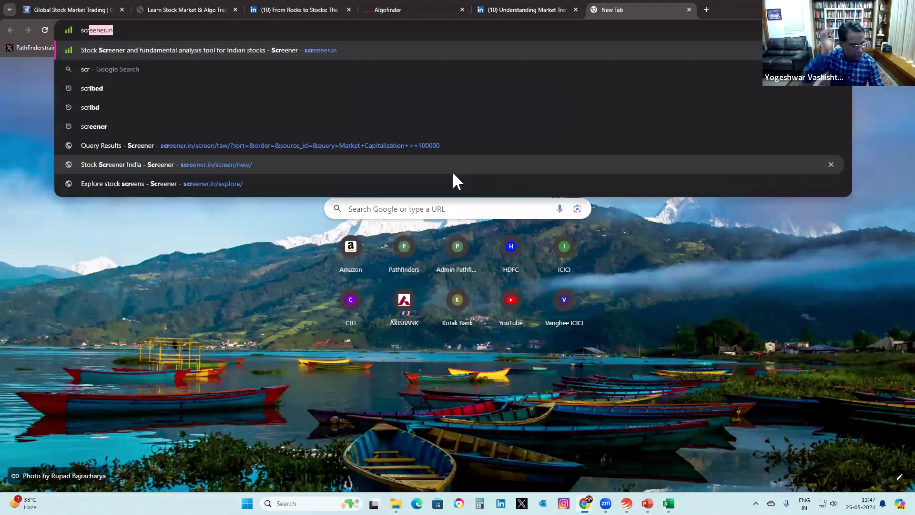
key("Return")
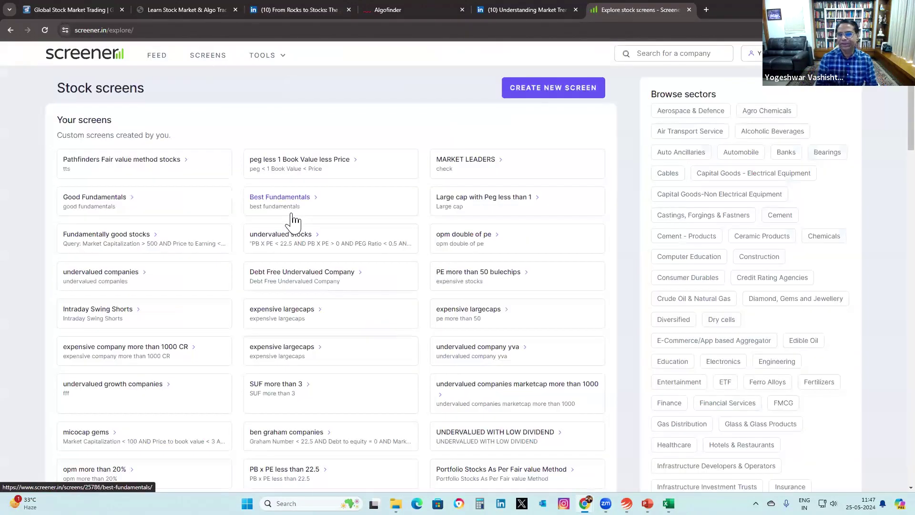
Create a new stock screen with the query Market Capitalization > 20000 and run it
left_click(526, 98)
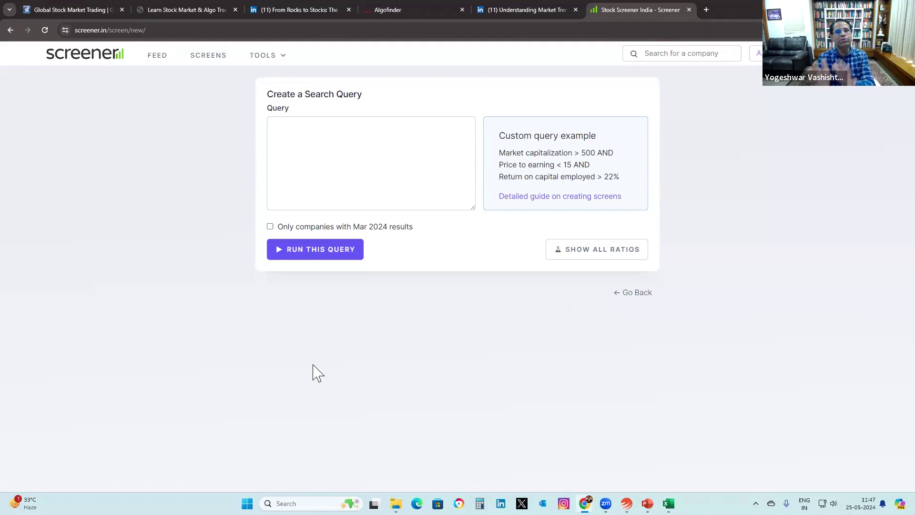
left_click(293, 120)
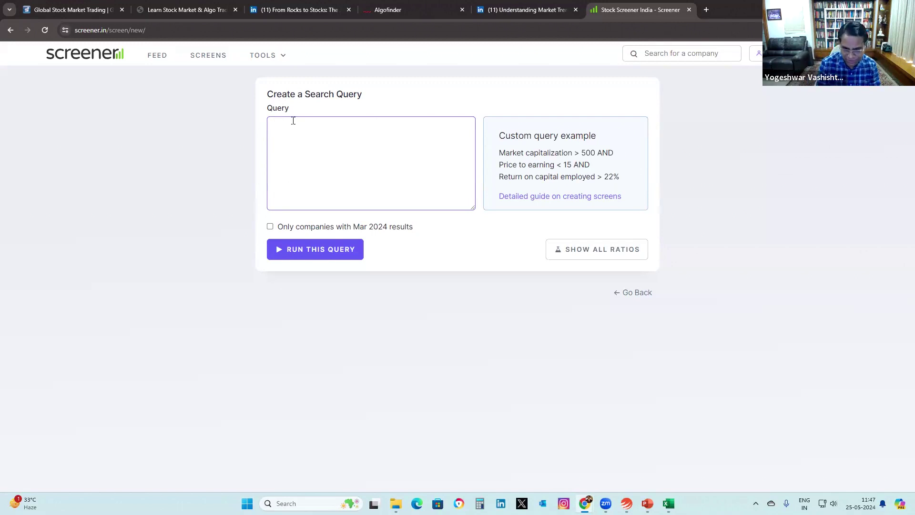
type("m")
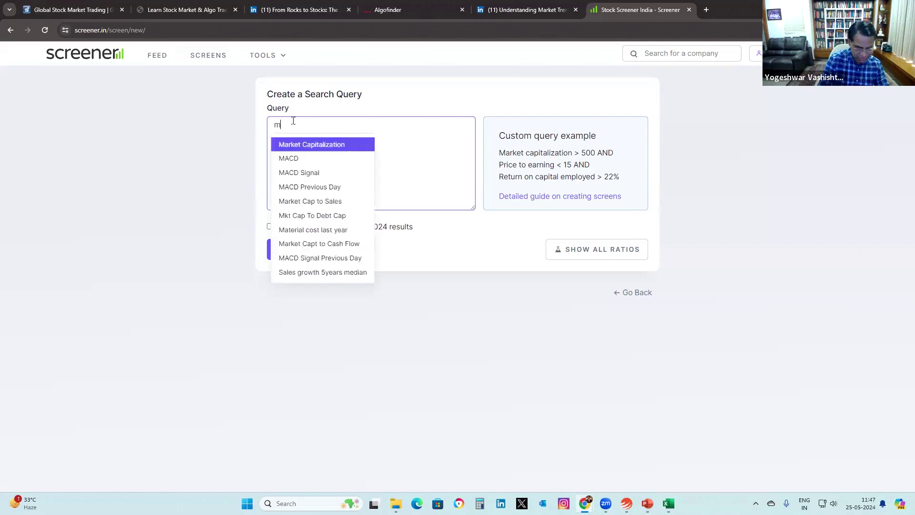
type("arketcap")
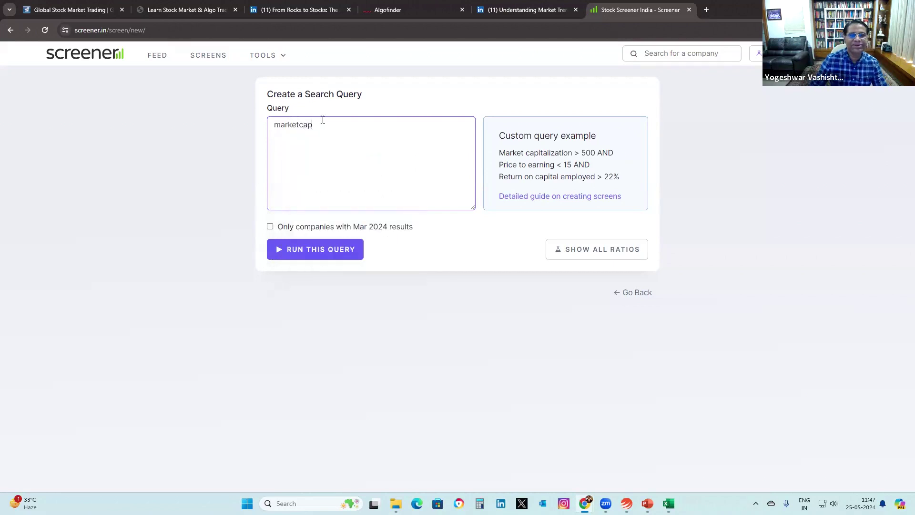
left_click_drag(320, 119, 205, 122)
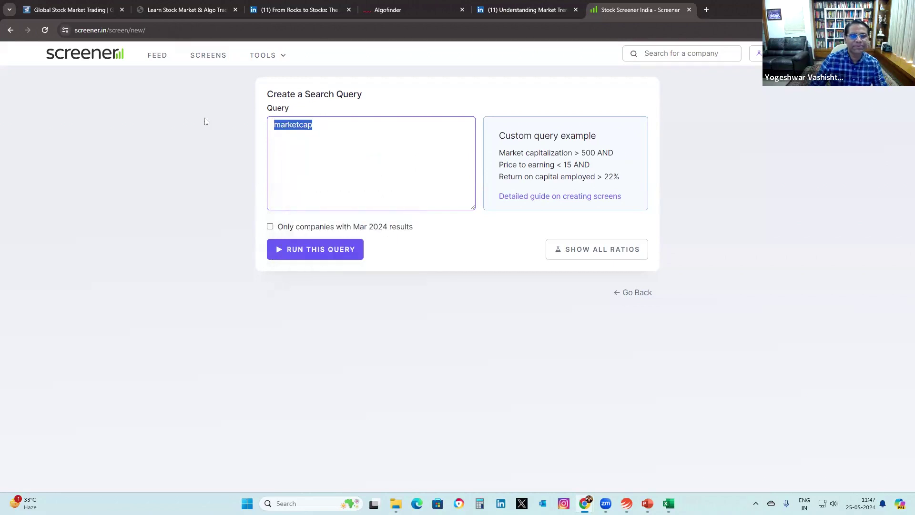
type("mar")
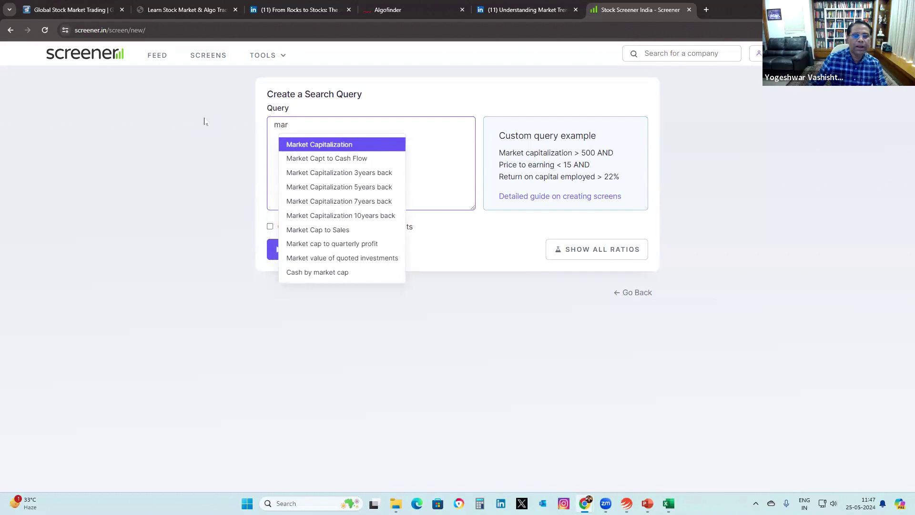
left_click(315, 145)
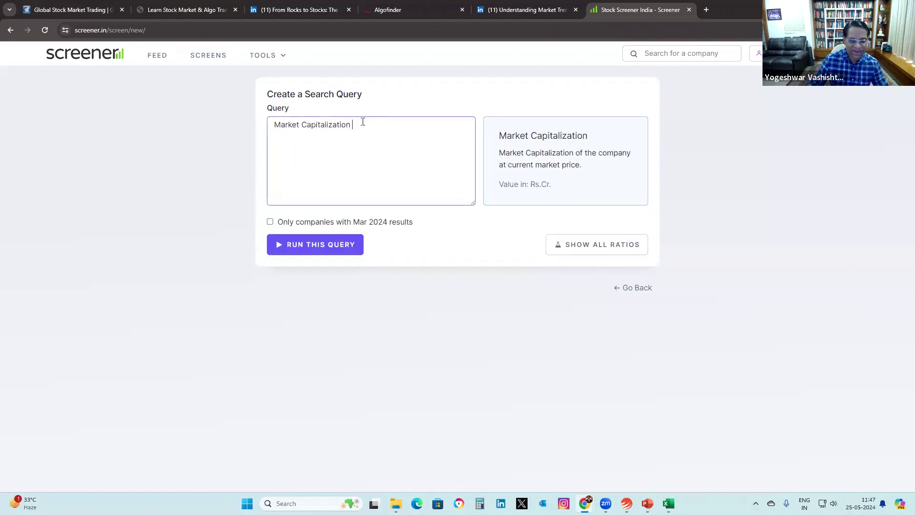
type("> 20")
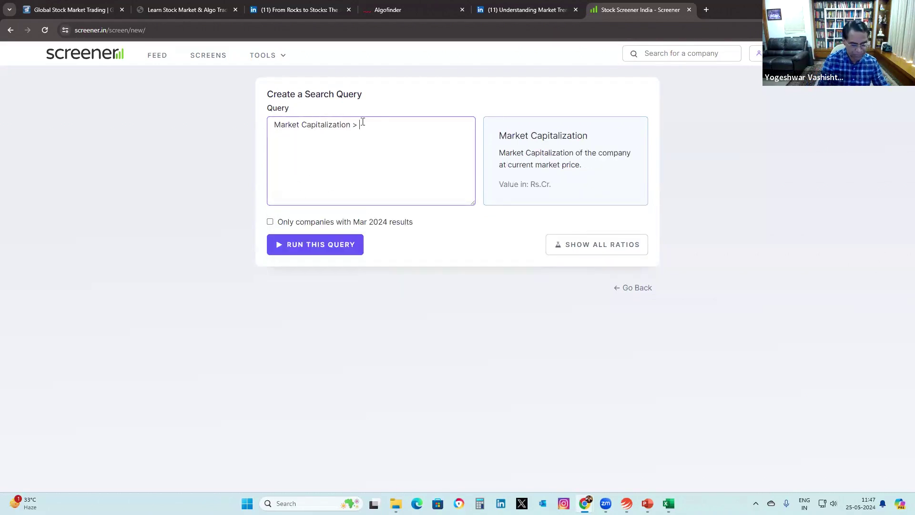
type("0")
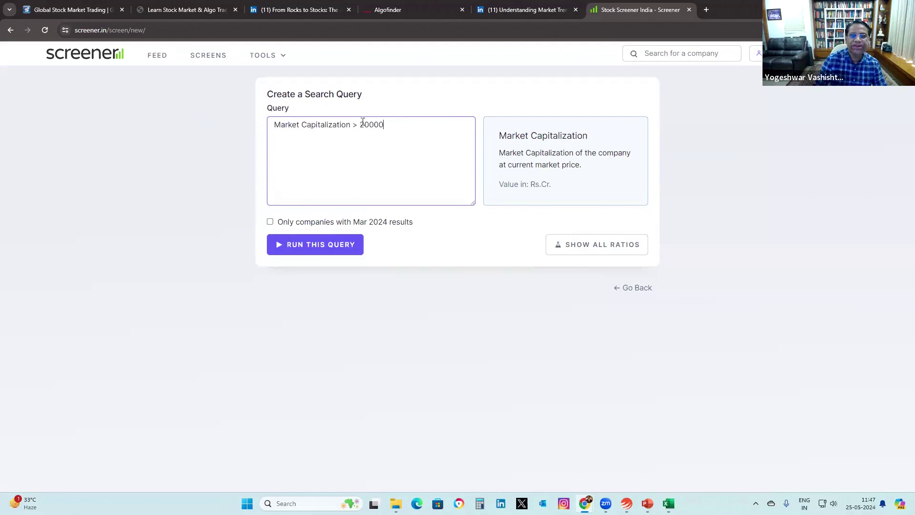
left_click(305, 248)
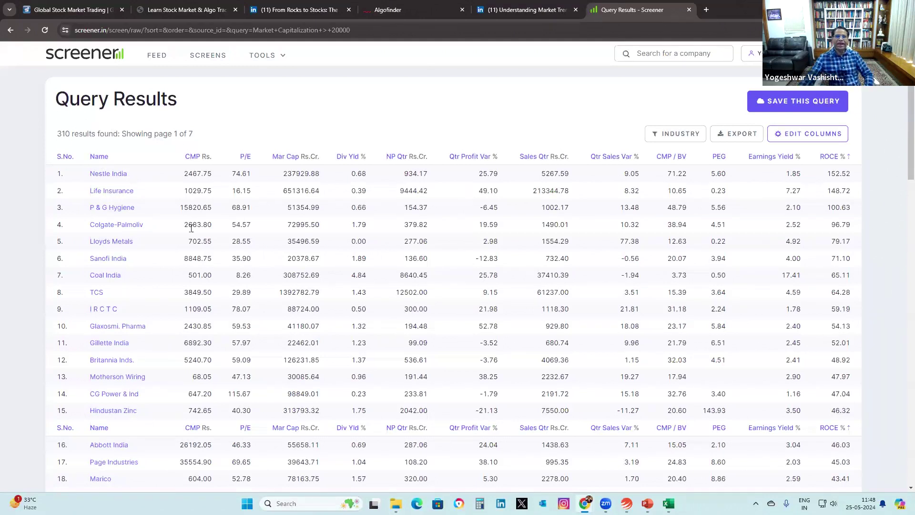
Change the query's condition to Market Capitalization < 20000 and run it again
scroll(272, 264, "down", 9)
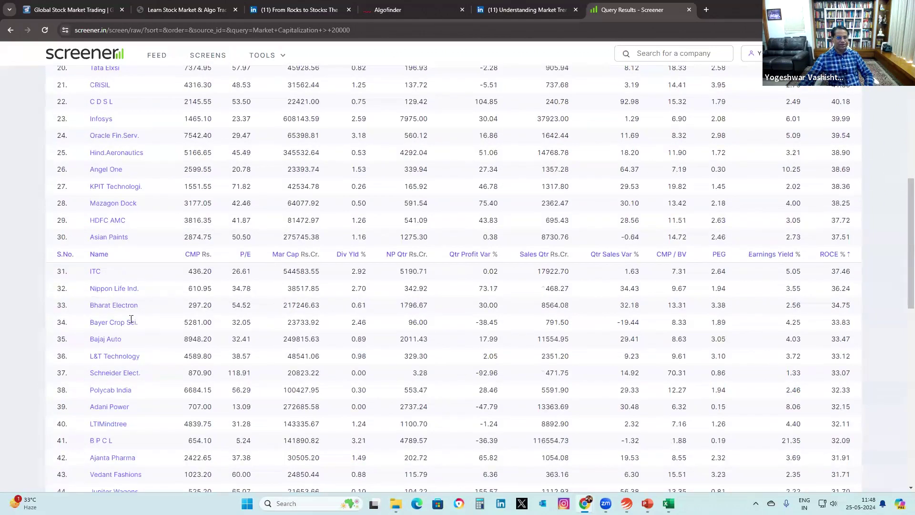
scroll(139, 304, "down", 9)
left_click(142, 306)
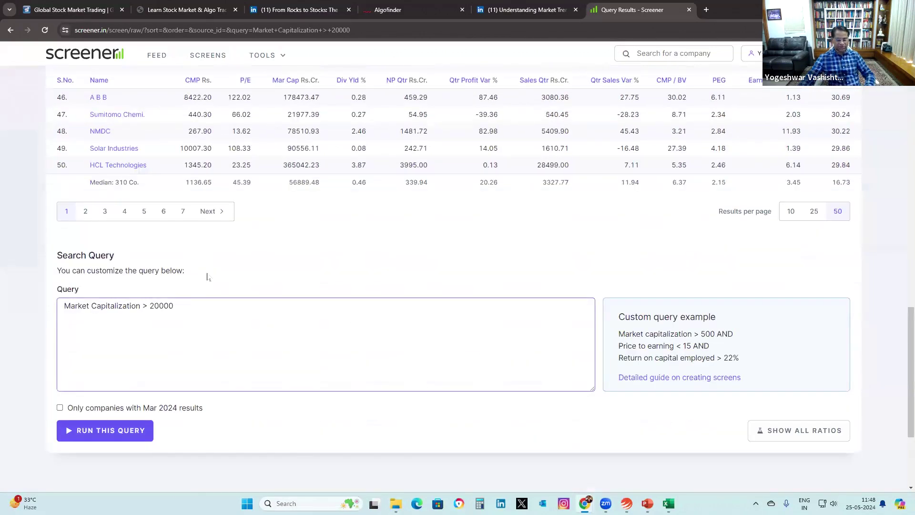
key("Delete")
type("<")
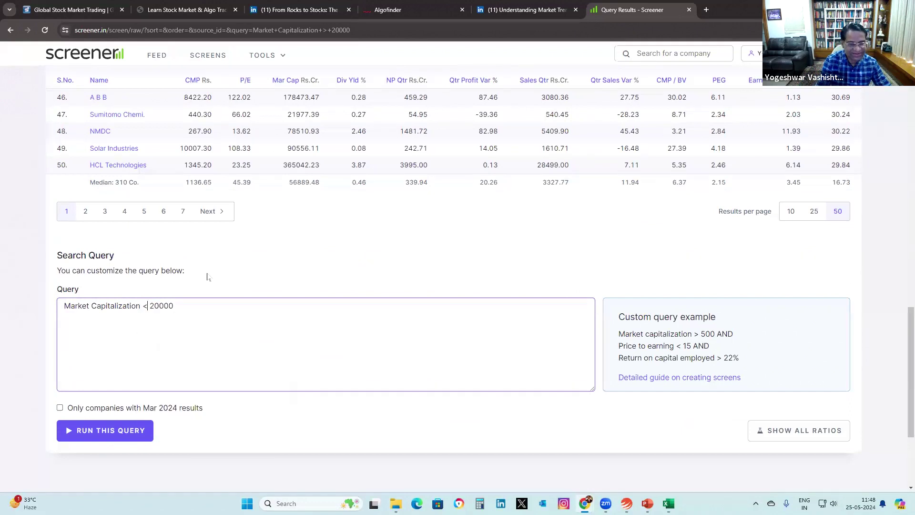
left_click(107, 430)
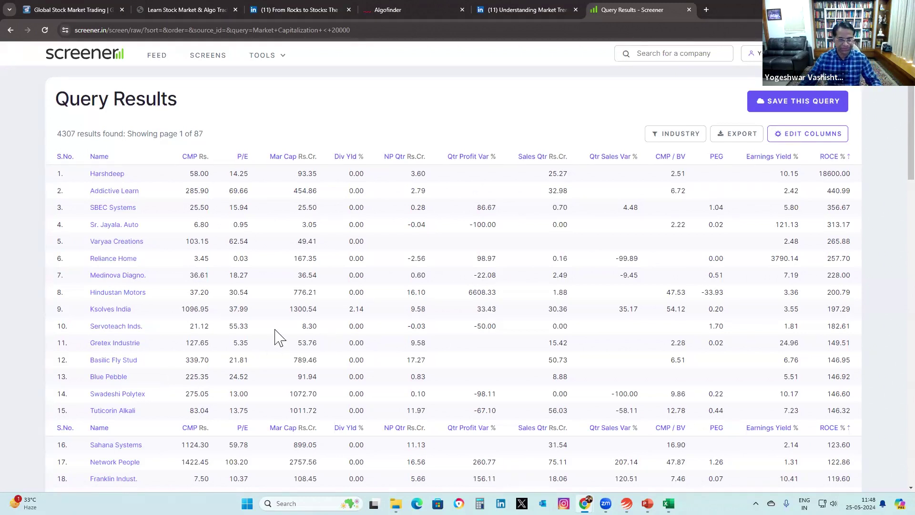
Set the market capitalization limit in the search query to 100 and run the query
scroll(277, 336, "down", 15)
scroll(152, 300, "down", 2)
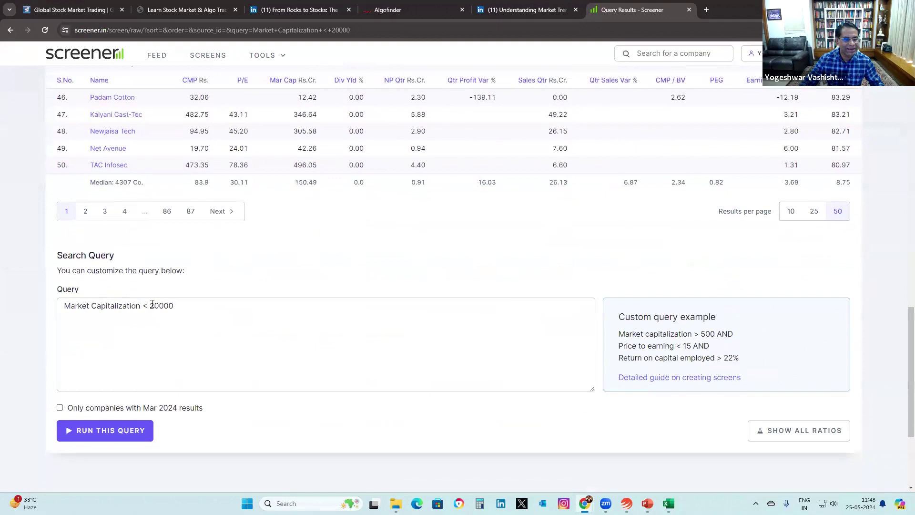
left_click(150, 305)
key("Delete")
key("Delete")
key("Delete")
key("Delete")
key("Delete")
type("100")
left_click(101, 430)
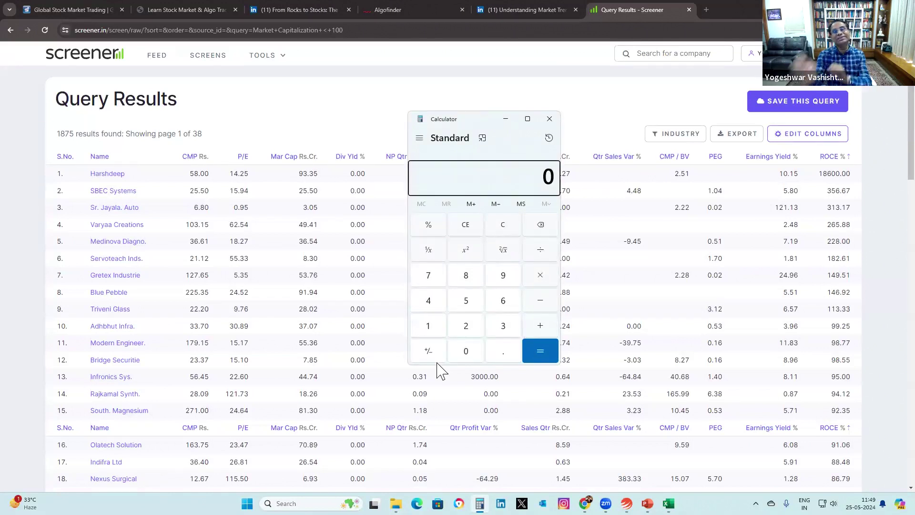
Divide 310 by 4600 in Calculator
left_click(504, 332)
left_click(435, 333)
left_click(466, 353)
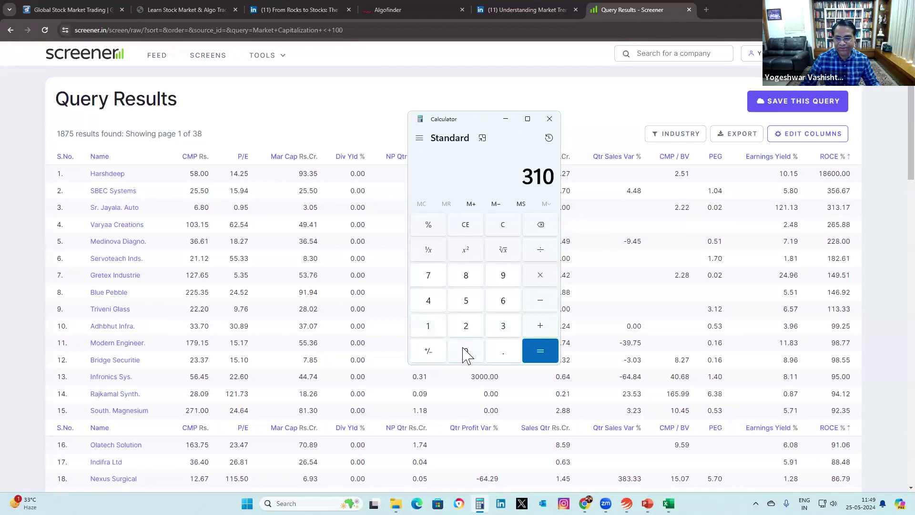
left_click(541, 249)
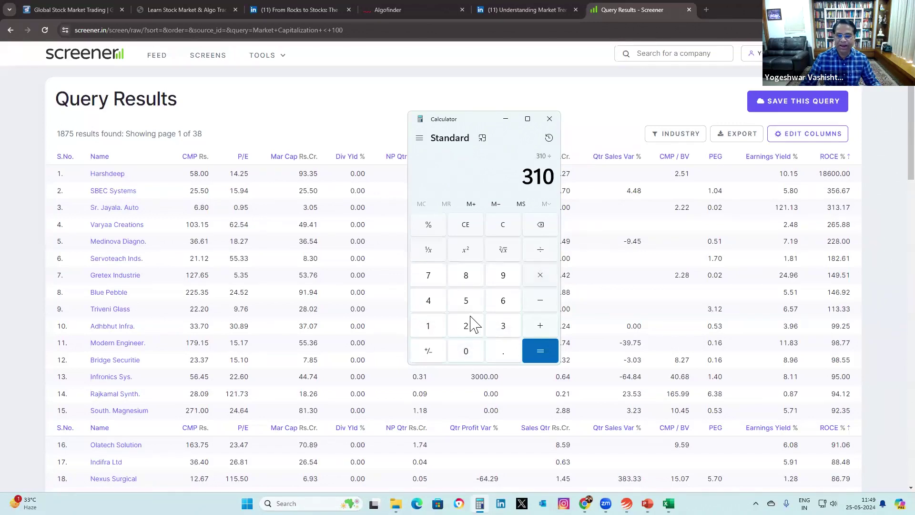
left_click(434, 303)
left_click(502, 301)
left_click(466, 351)
left_click(466, 351)
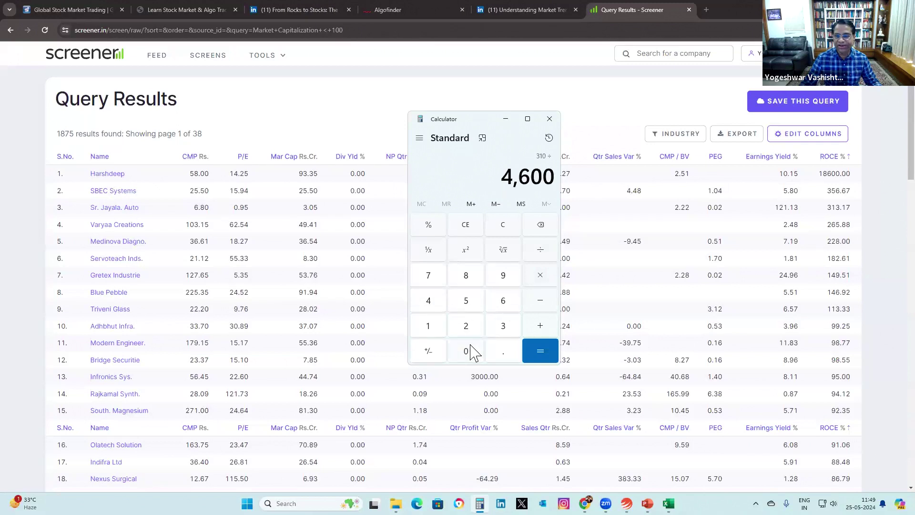
left_click(539, 352)
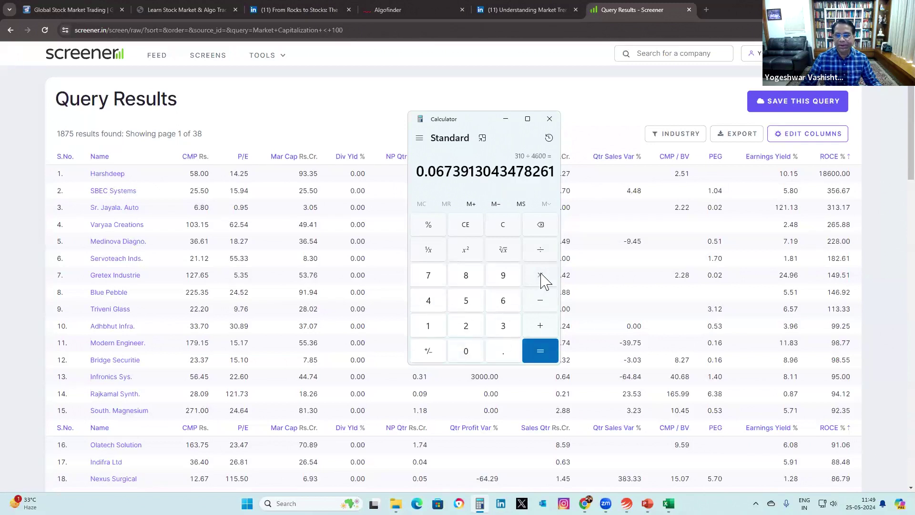
Multiply the calculated quotient by 100 to express it as a percentage
key("asterisk")
left_click(428, 326)
left_click(466, 351)
left_click(466, 351)
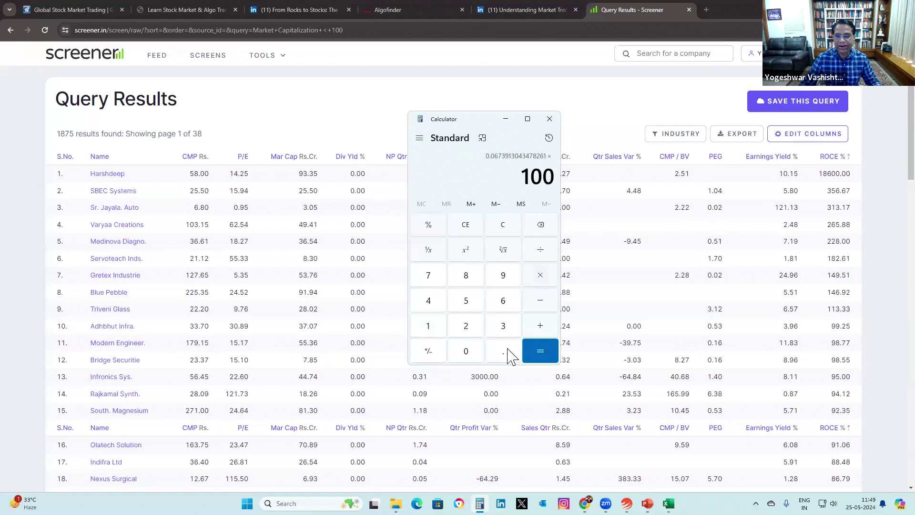
left_click(539, 351)
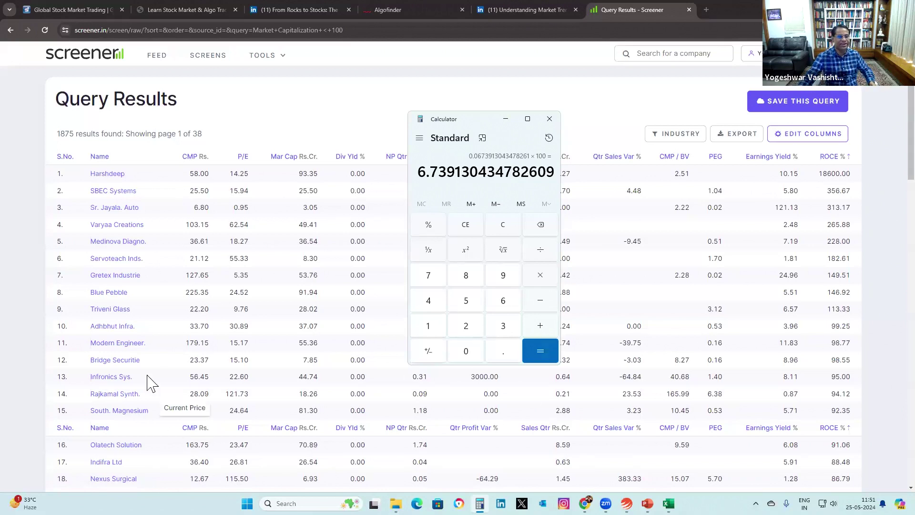
Open the Triveni Glass company page from the query results in a new browser tab and switch to it
right_click(108, 311)
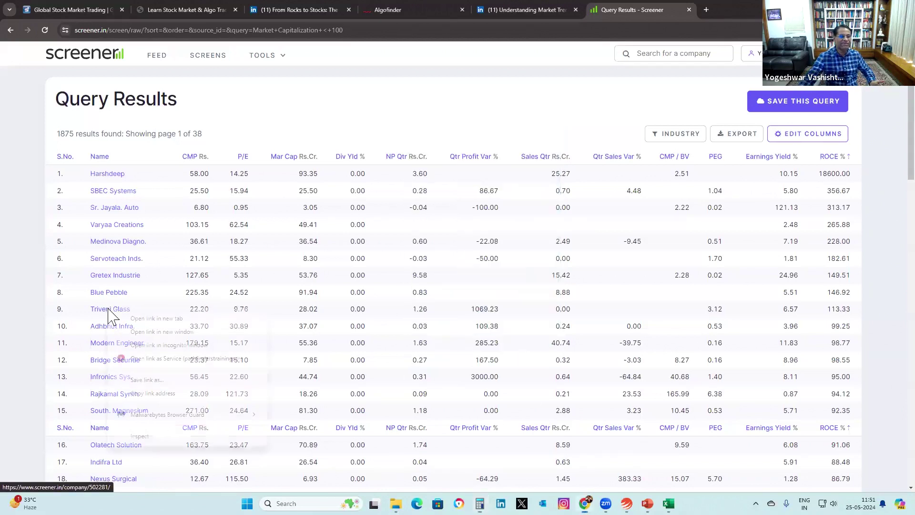
left_click(149, 317)
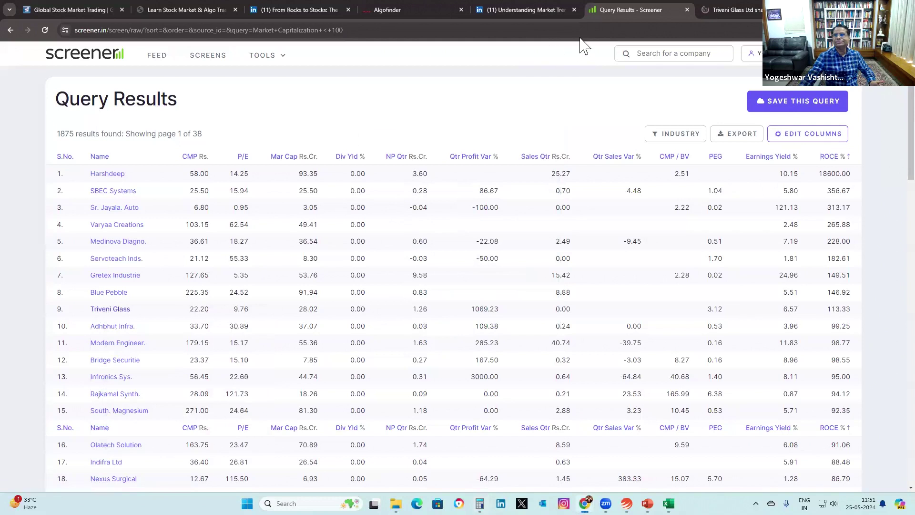
left_click(734, 6)
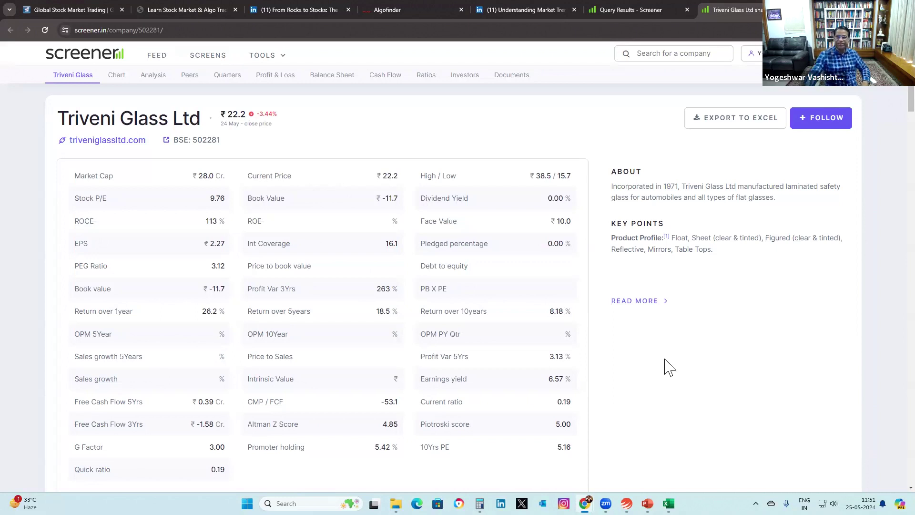
Examine Triveni Glass's key ratios, quarterly results, profit and loss, balance sheet, cash flows and shareholding pattern
scroll(396, 252, "down", 5)
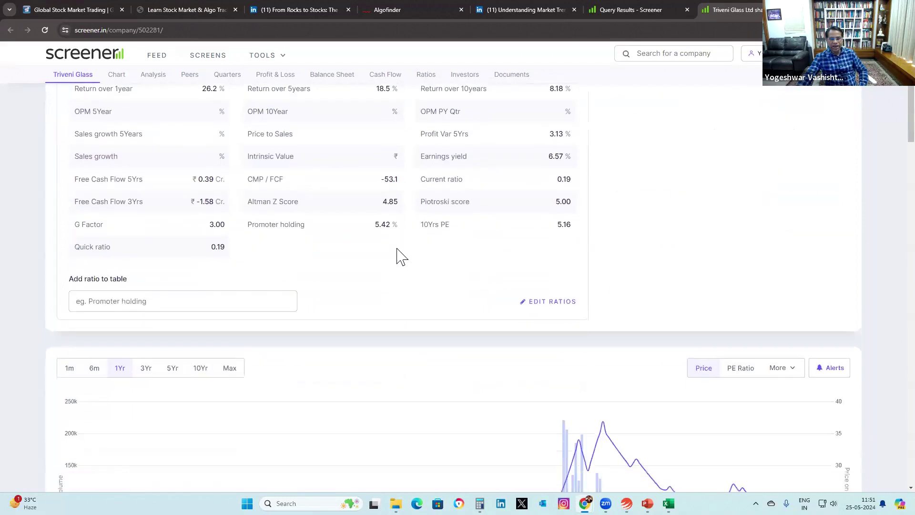
scroll(400, 255, "down", 14)
scroll(134, 253, "down", 5)
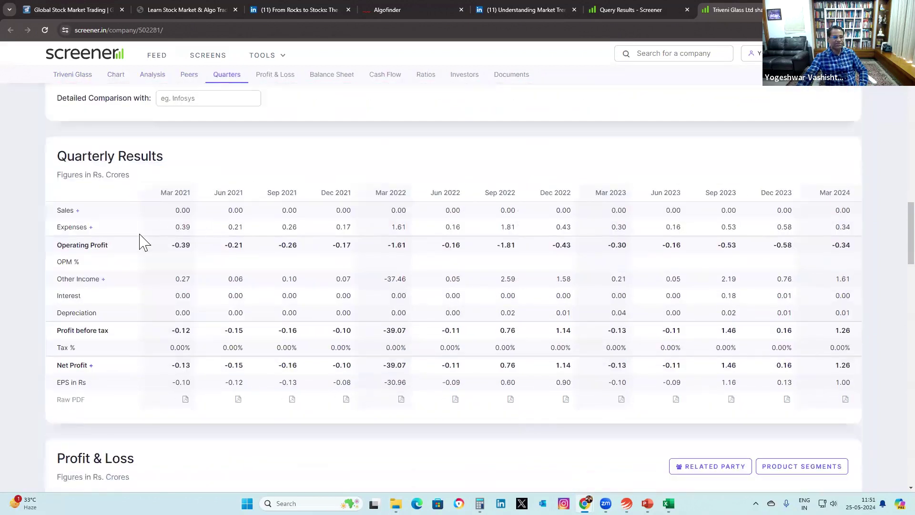
scroll(143, 243, "down", 5)
scroll(331, 267, "down", 6)
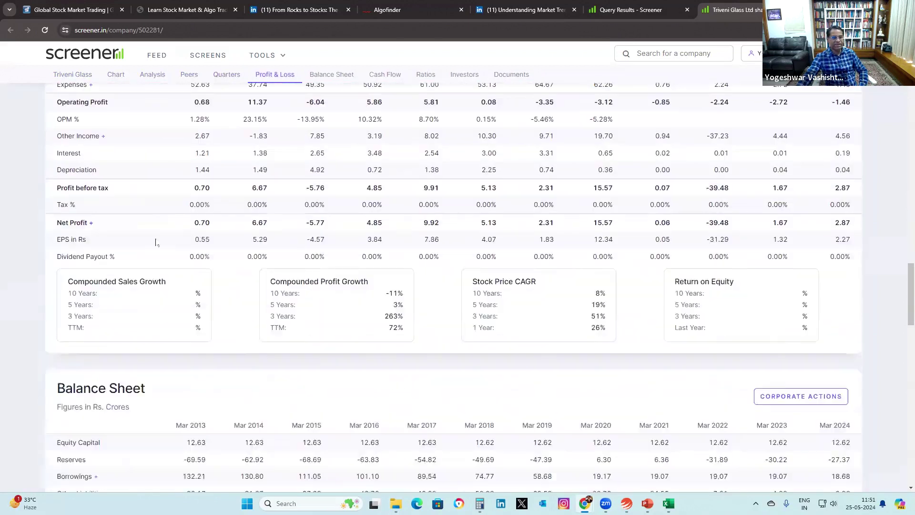
scroll(338, 240, "down", 4)
scroll(339, 241, "down", 5)
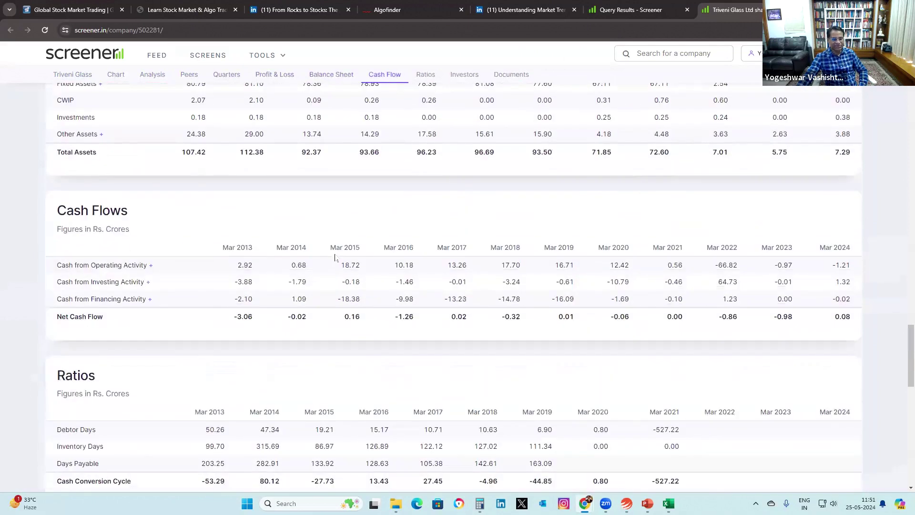
scroll(335, 258, "down", 5)
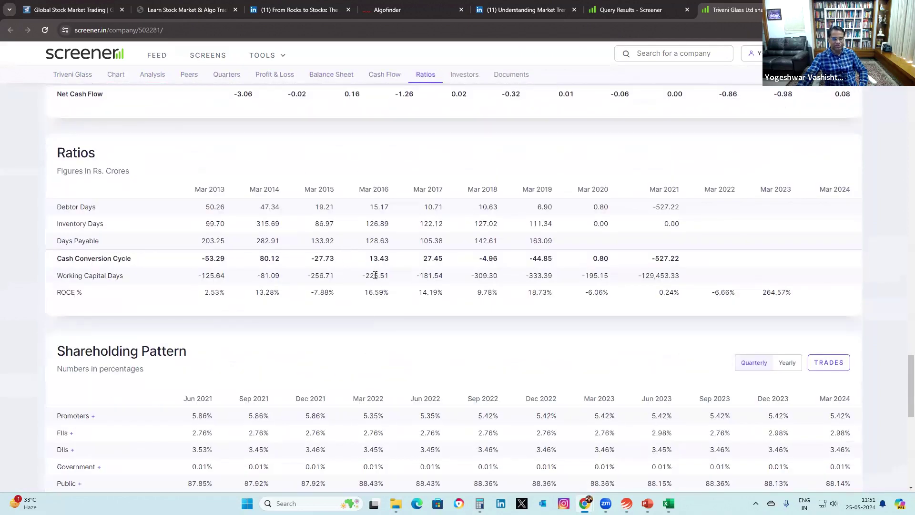
scroll(382, 283, "down", 5)
scroll(382, 281, "up", 2)
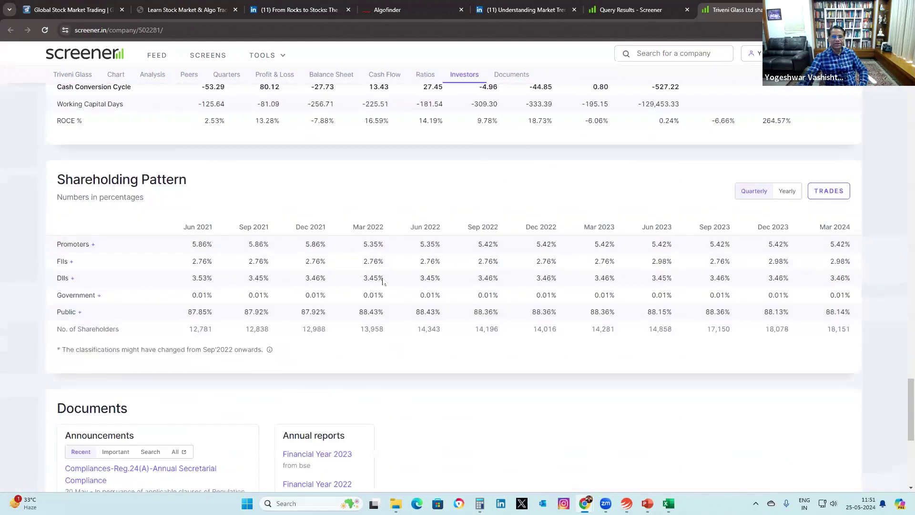
scroll(383, 281, "up", 12)
scroll(383, 282, "up", 20)
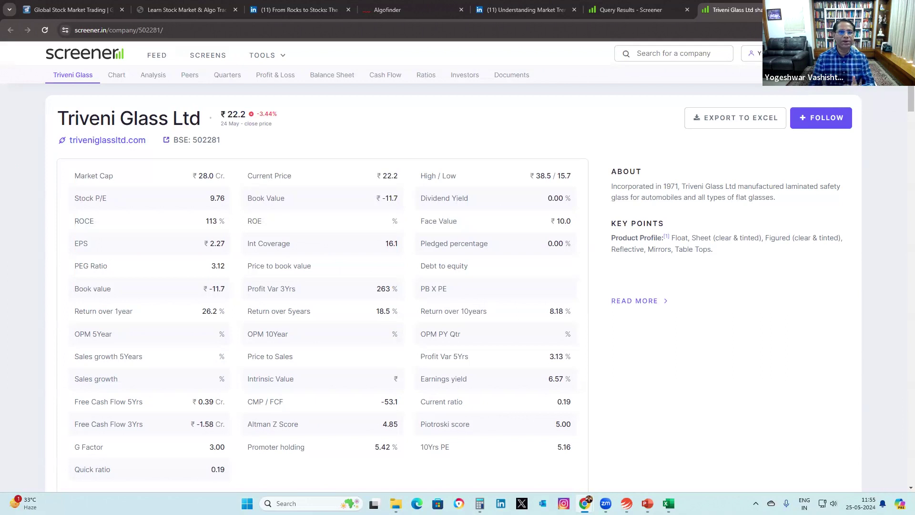
Switch to the Pathfinders Trainings site and open its Free Registration page in a new browser tab
left_click(191, 13)
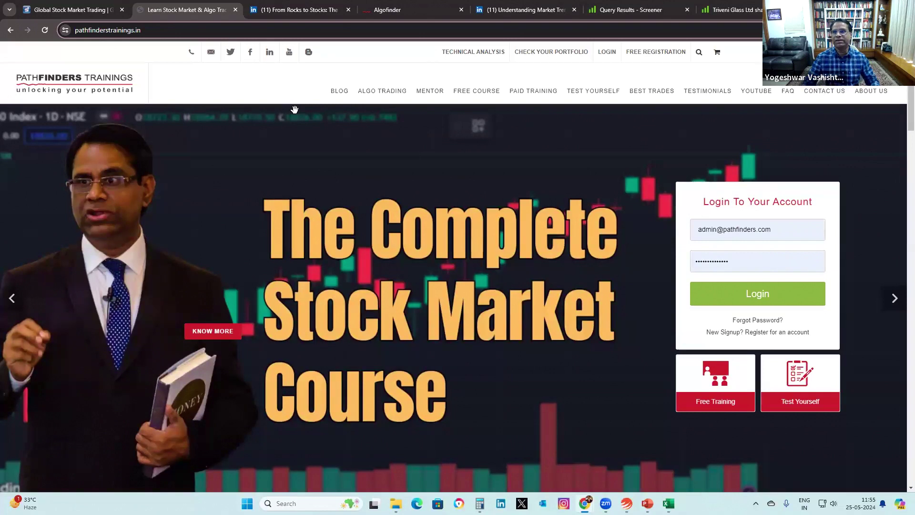
right_click(640, 57)
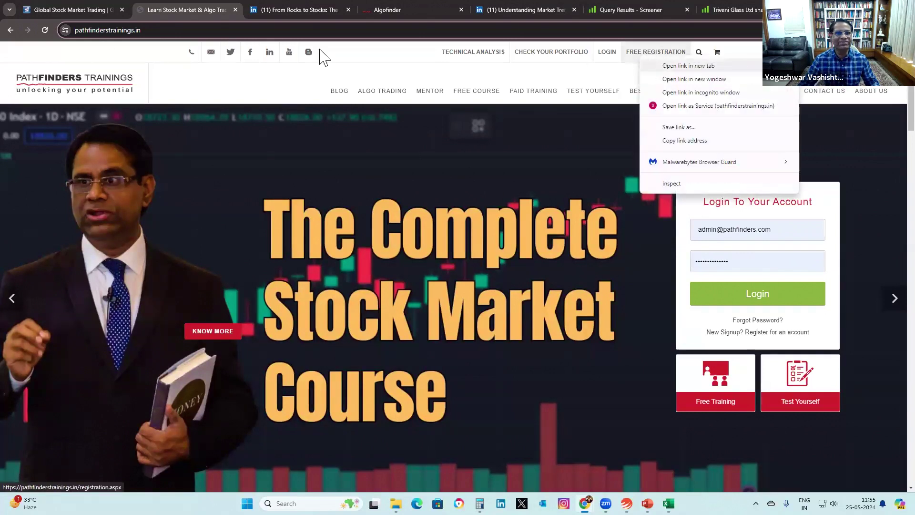
key("t")
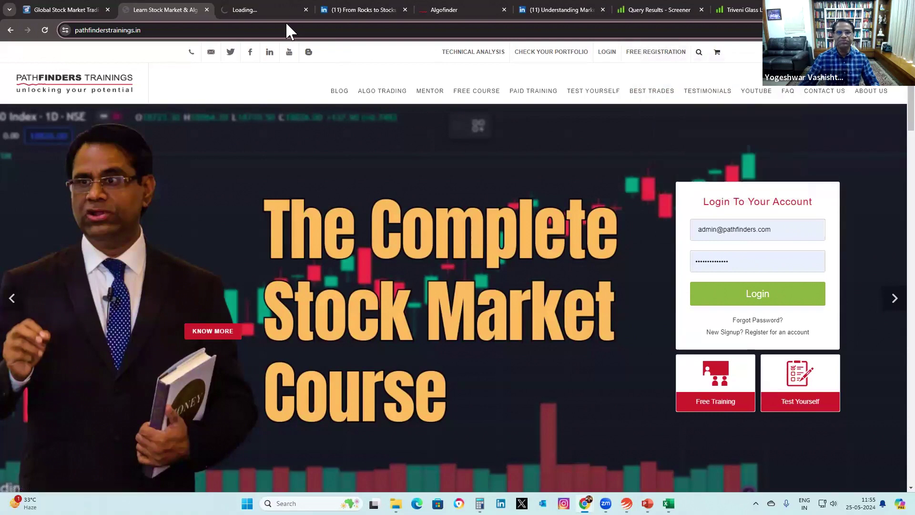
Switch to the Pathfinders Free Registration page and select its web address
left_click(274, 10)
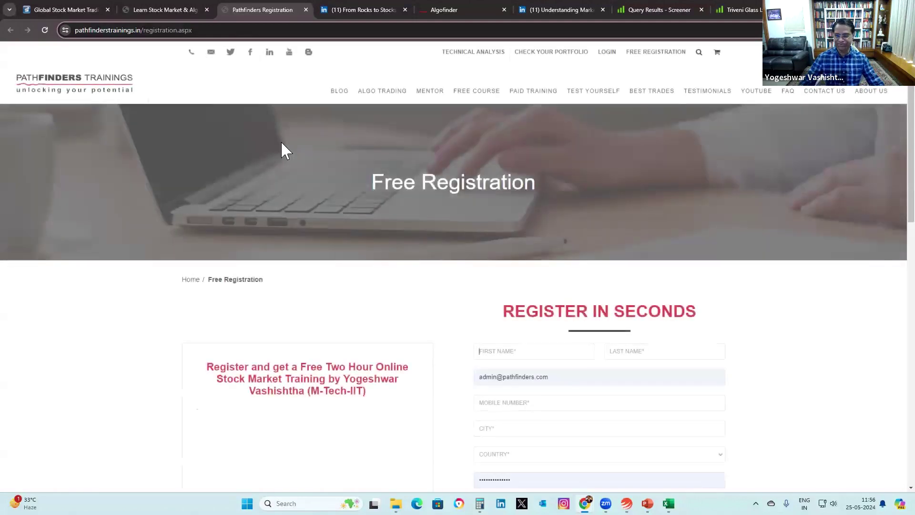
left_click(206, 28)
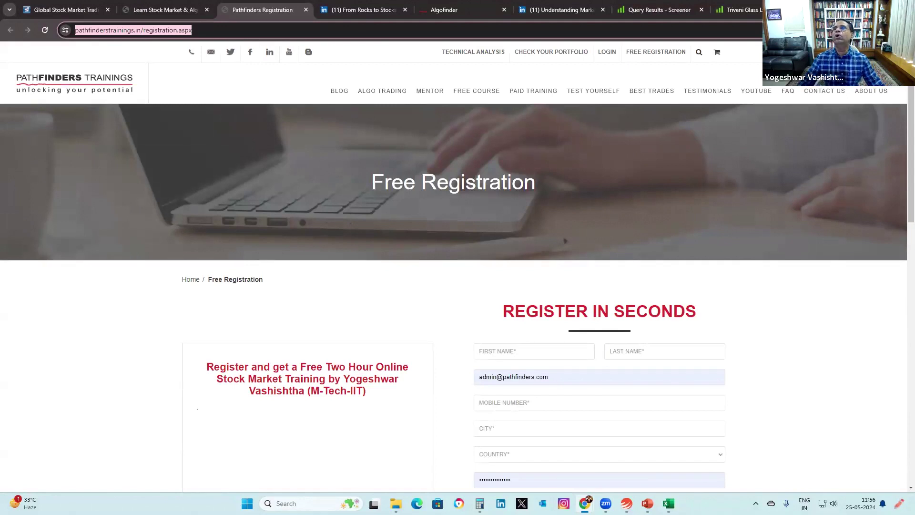
key("Escape")
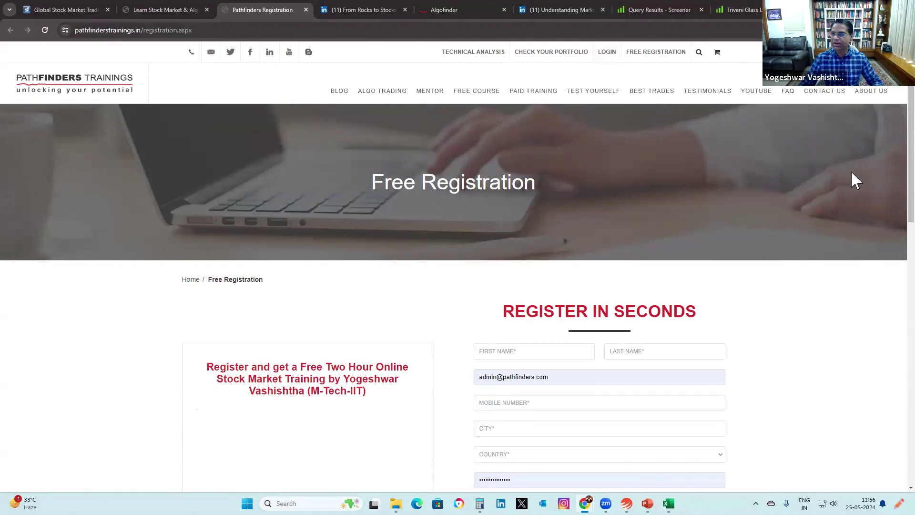
Choose India as the country in the Free Registration form
scroll(886, 143, "down", 3)
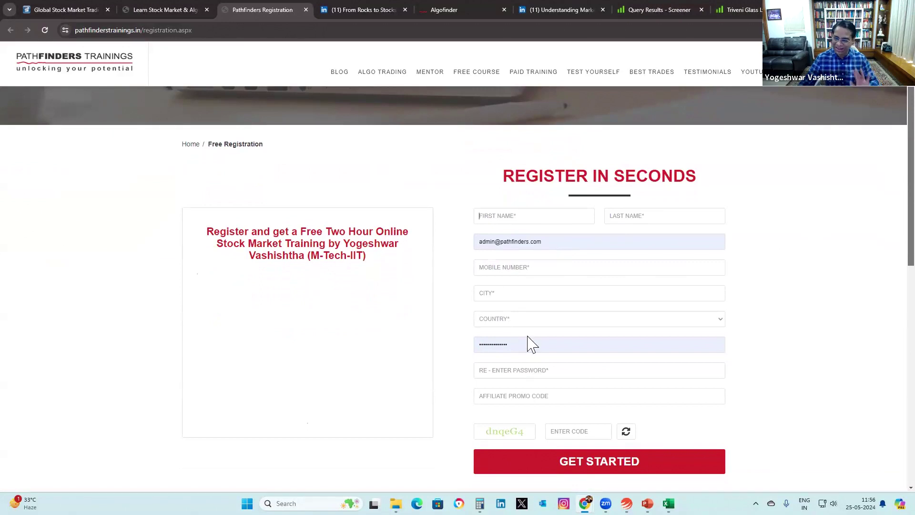
left_click(720, 321)
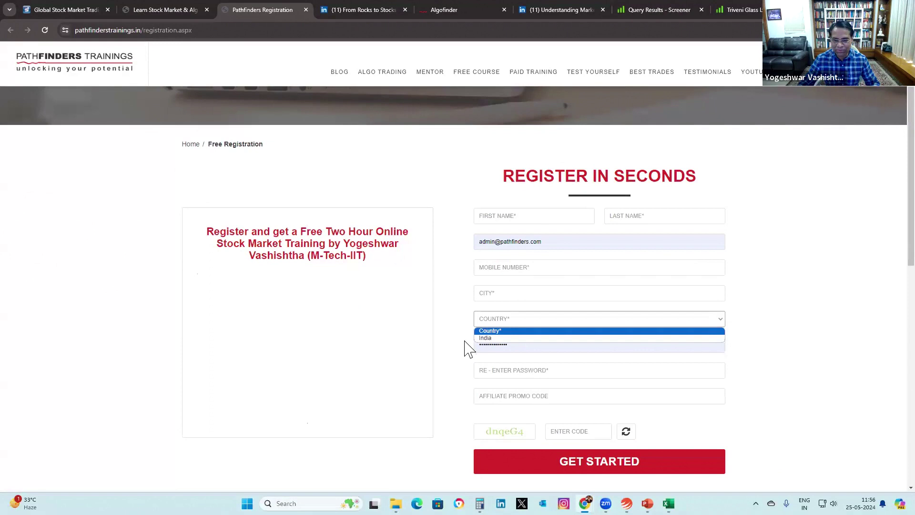
left_click(486, 339)
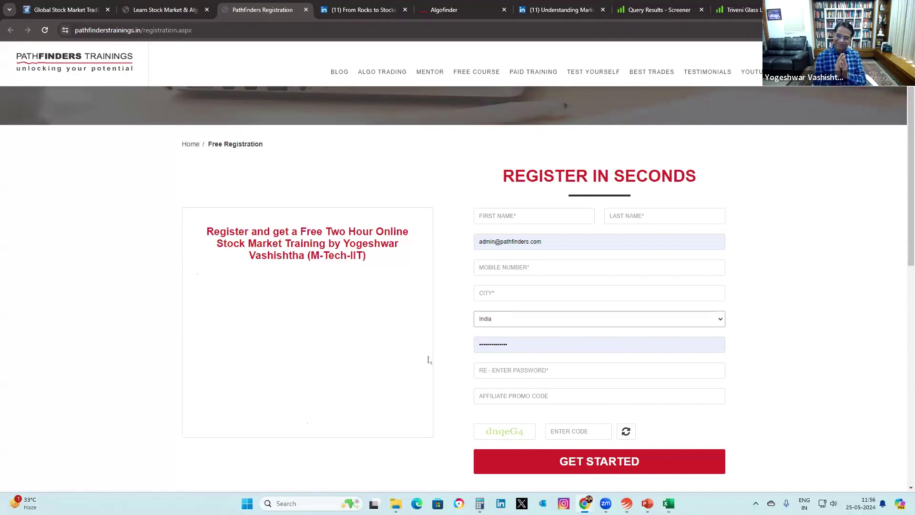
left_click(789, 323)
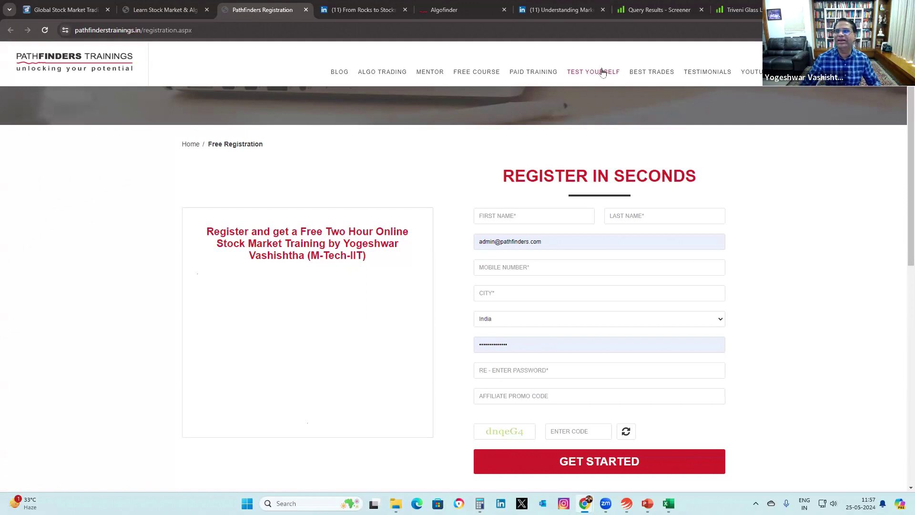
Return to the Triveni Glass page on Screener, search for Wipro and open the Wipro Ltd company page
left_click(739, 11)
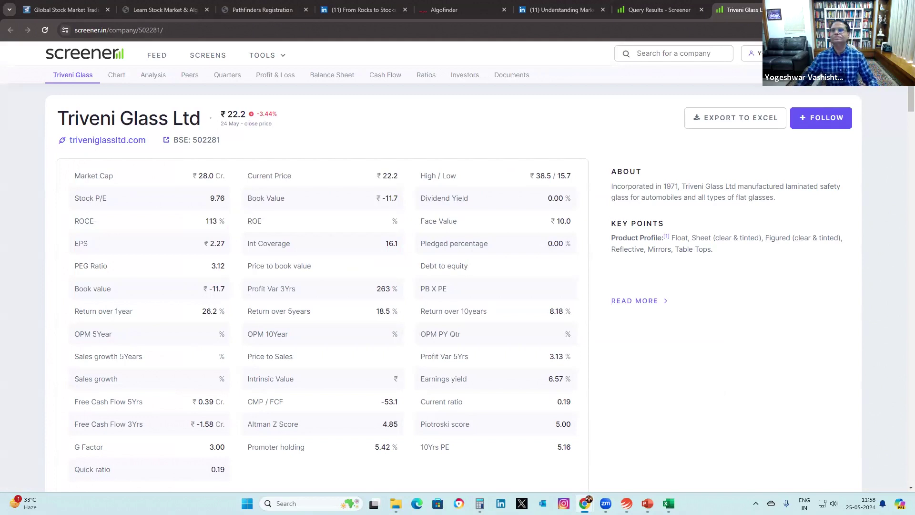
left_click(671, 55)
type("wipro")
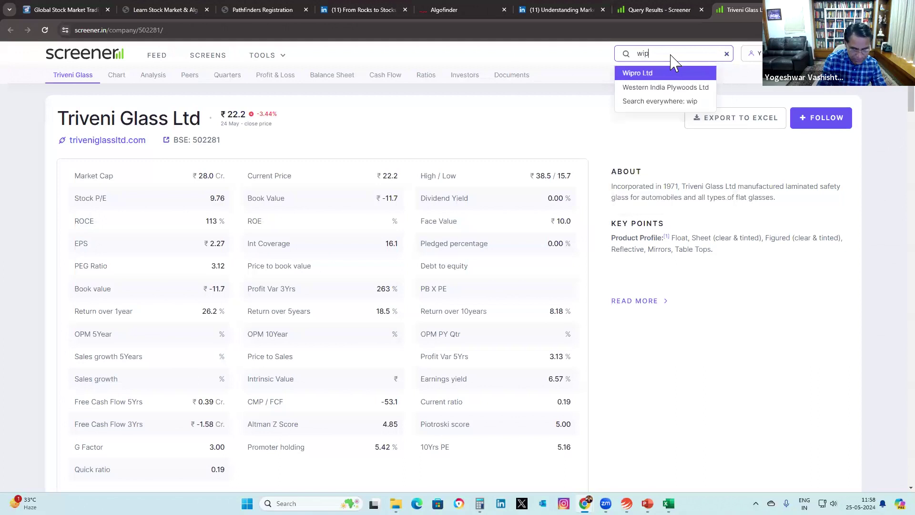
left_click(643, 73)
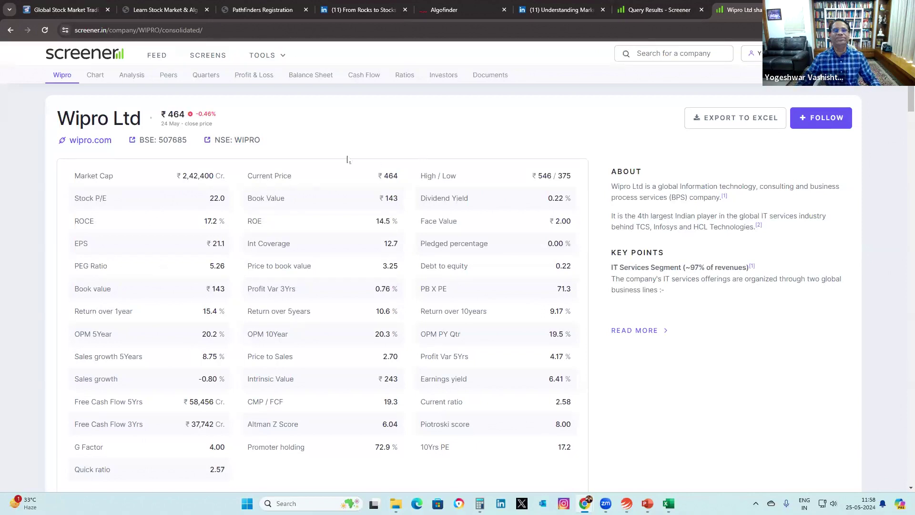
Switch back to the Pathfinders Free Registration page to show its web address and form
left_click(273, 14)
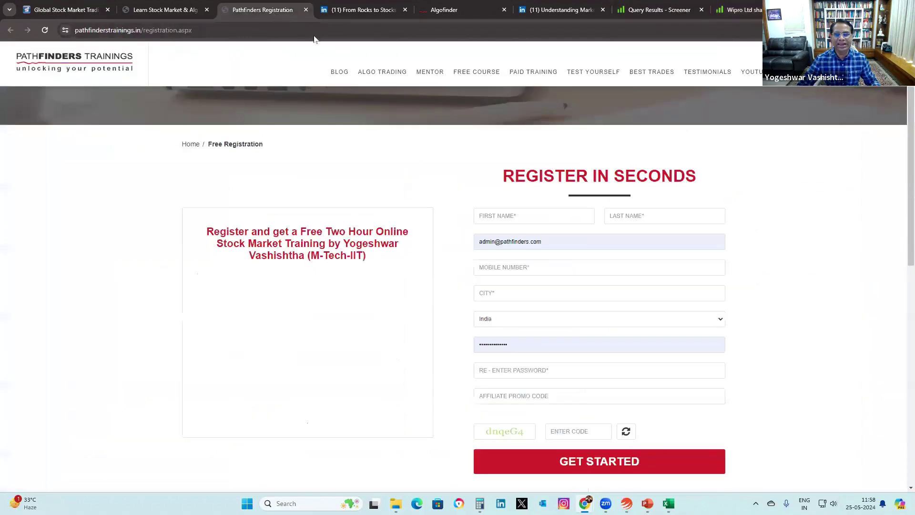
left_click(235, 32)
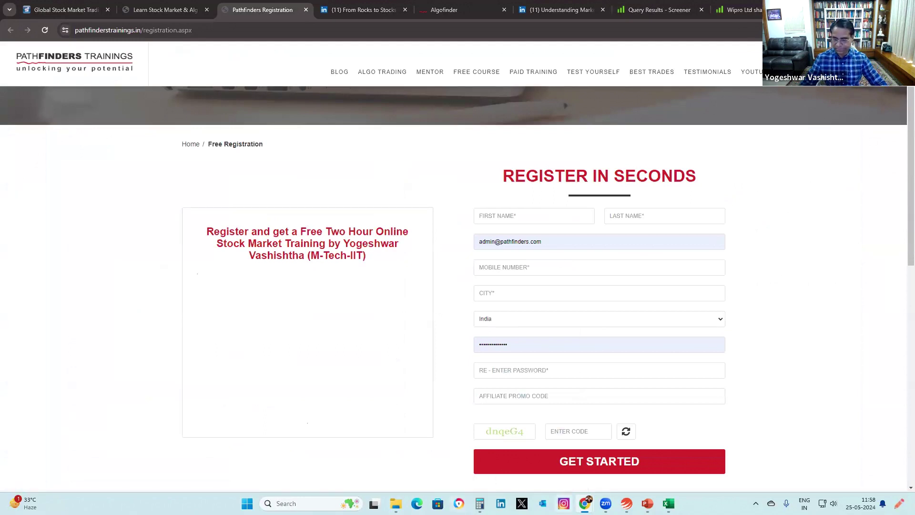
mouse_move(584, 504)
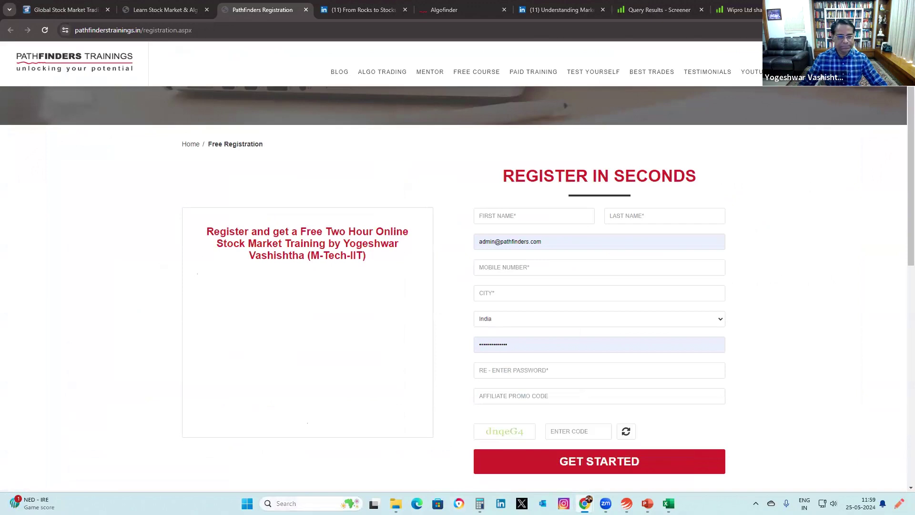
left_click(315, 504)
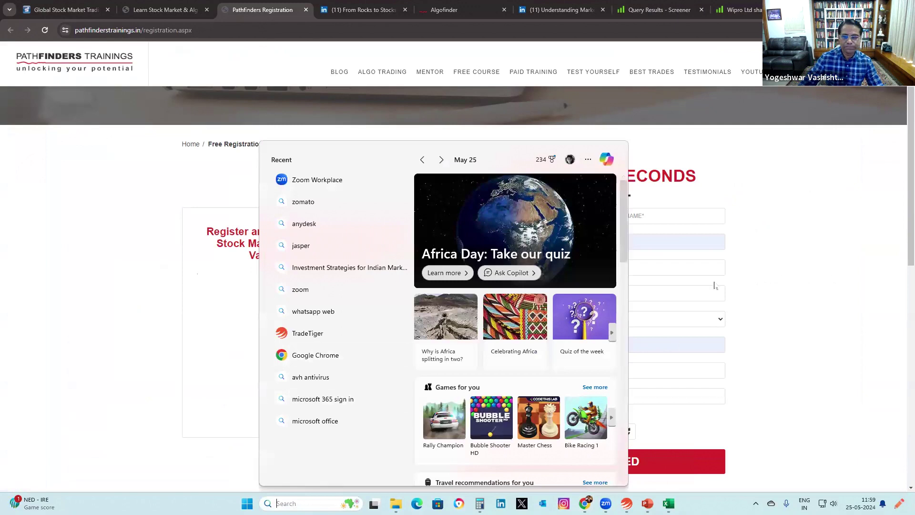
left_click(827, 224)
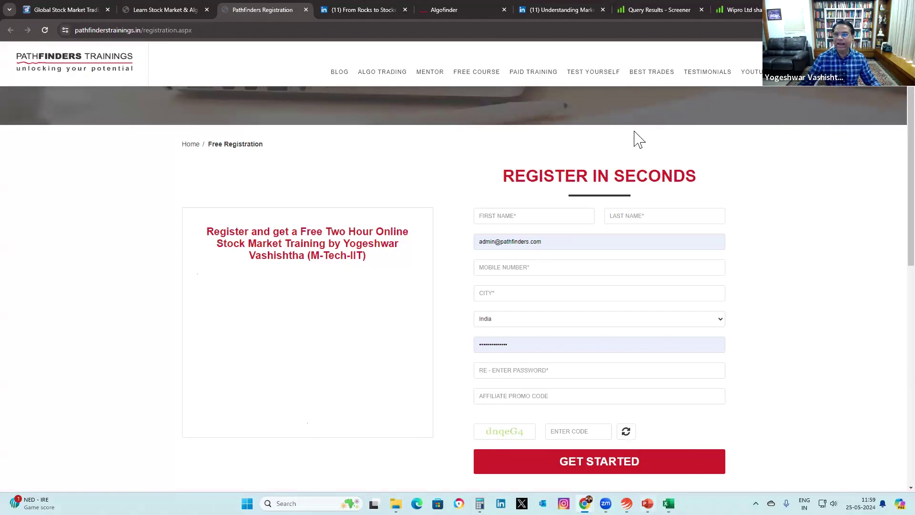
Return to Screener, search for "indian" and open the Indian Bank company page
left_click(737, 14)
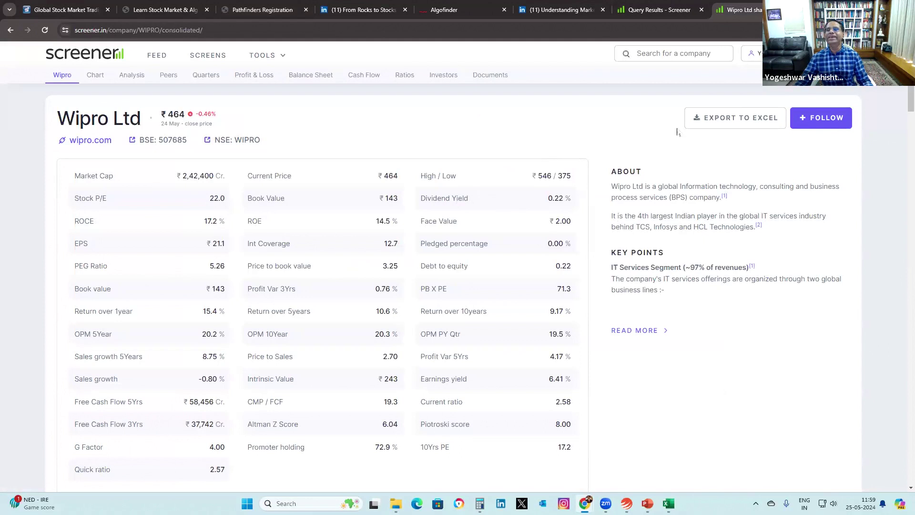
left_click(667, 54)
type("indian")
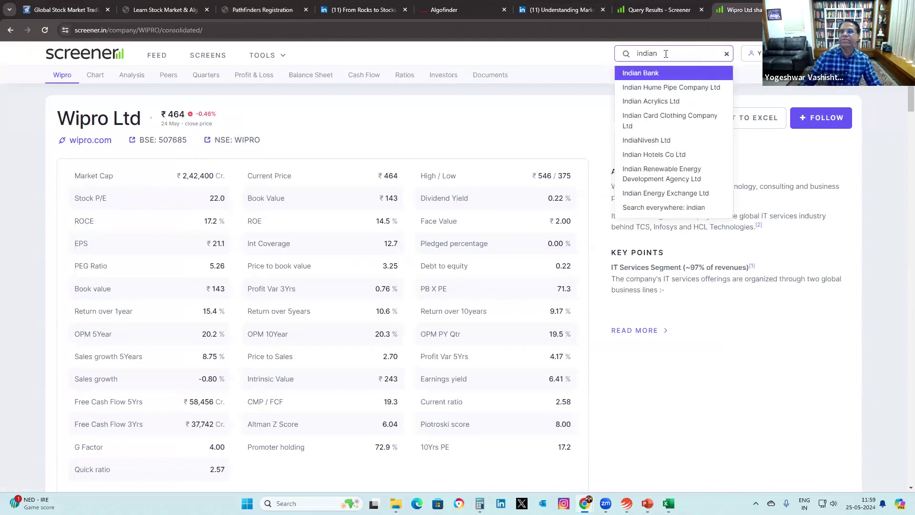
left_click(649, 76)
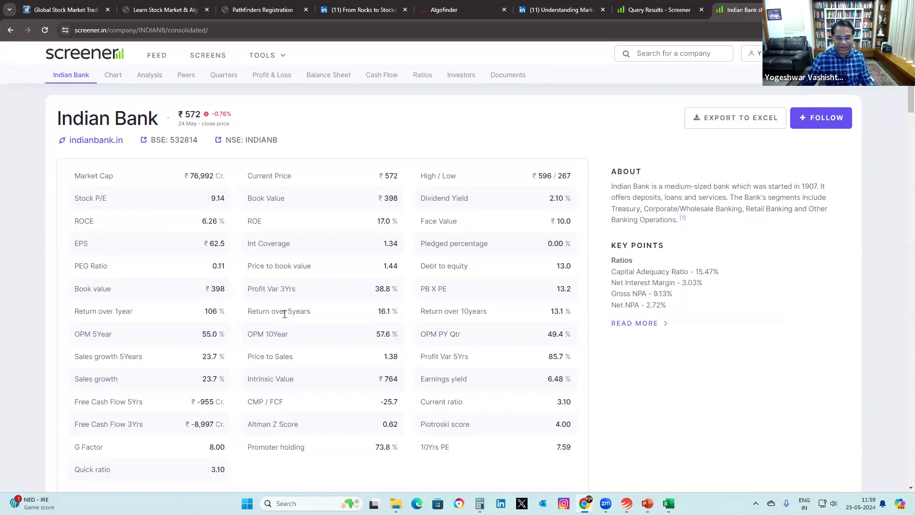
Examine Indian Bank's price chart, pros and cons, peer comparison, quarterly results, and profit and loss
scroll(285, 320, "down", 8)
scroll(285, 321, "down", 12)
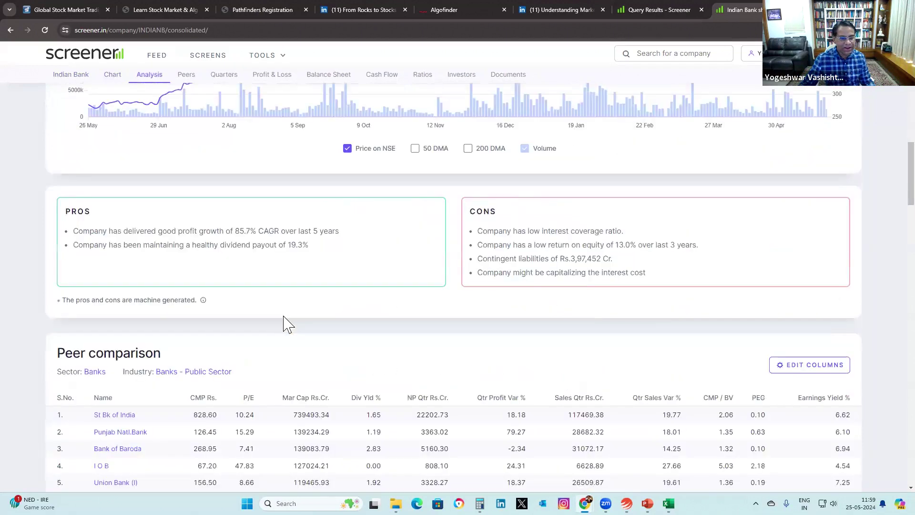
scroll(285, 325, "down", 9)
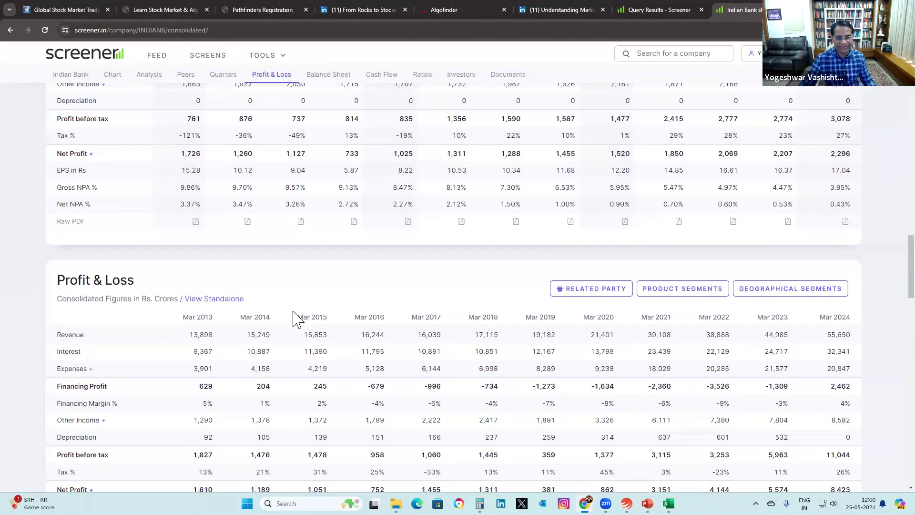
scroll(296, 321, "down", 15)
scroll(299, 324, "up", 18)
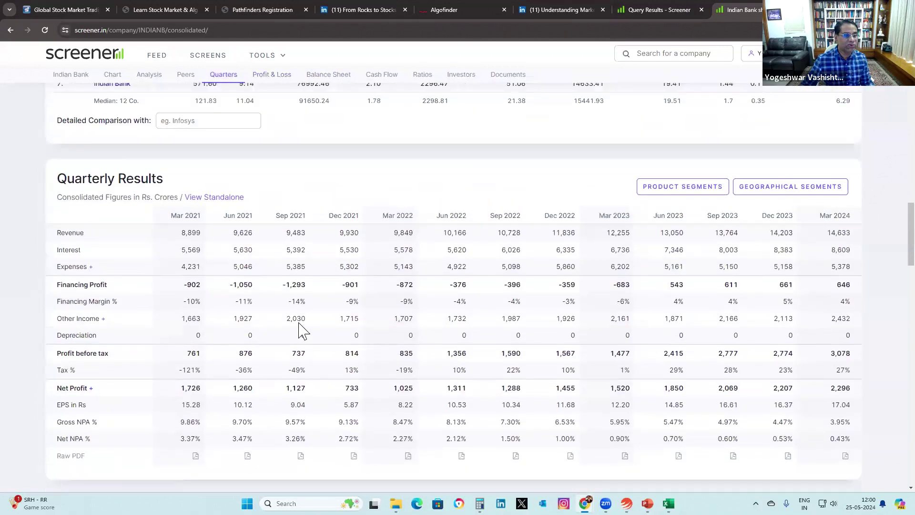
scroll(300, 331, "up", 4)
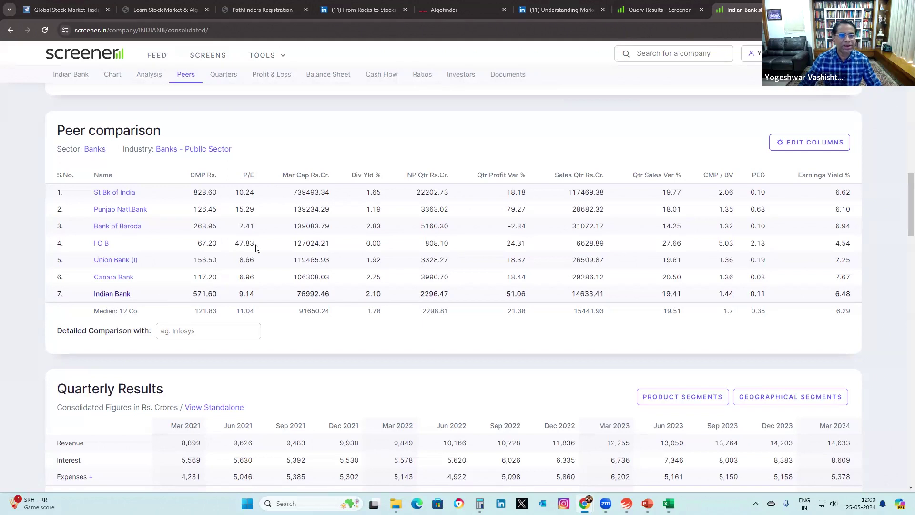
scroll(262, 231, "up", 5)
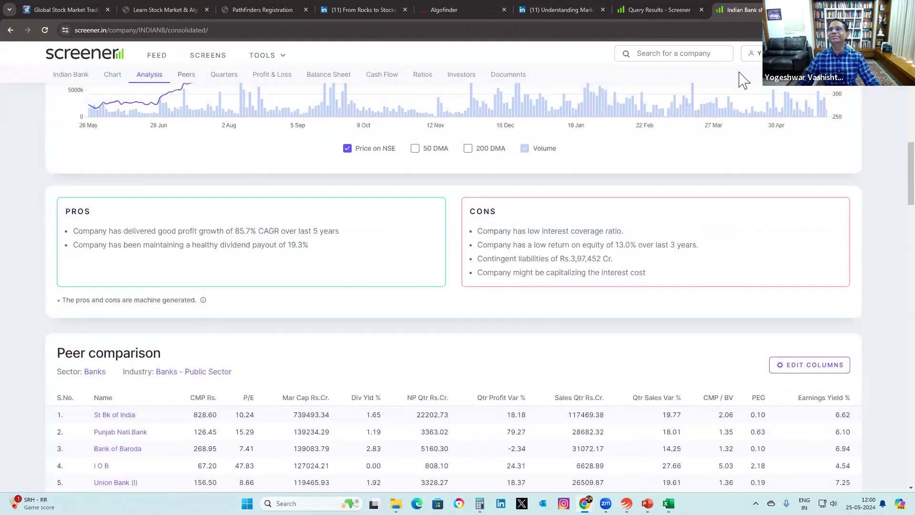
scroll(731, 102, "up", 10)
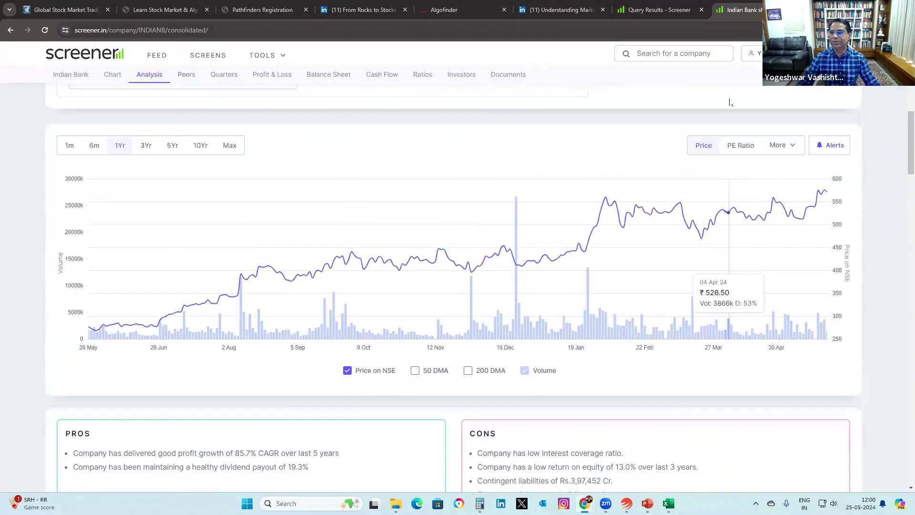
left_click(666, 55)
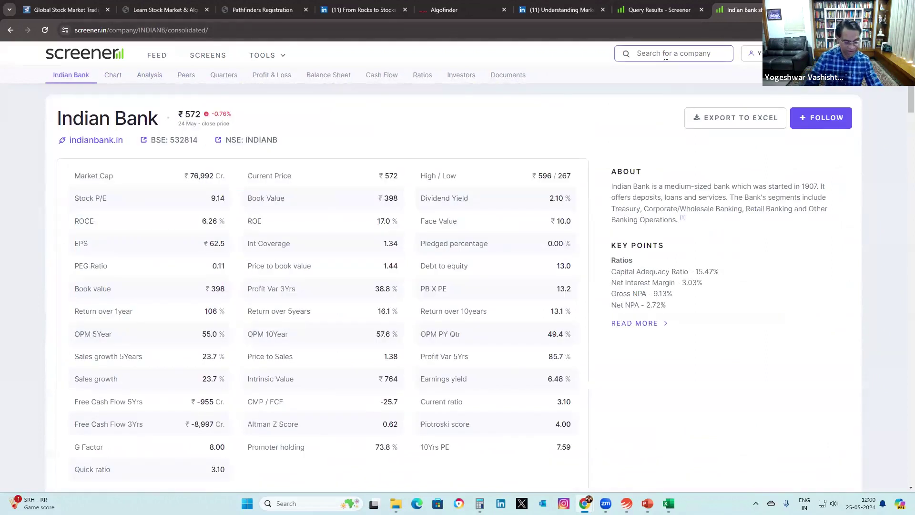
type("aditya")
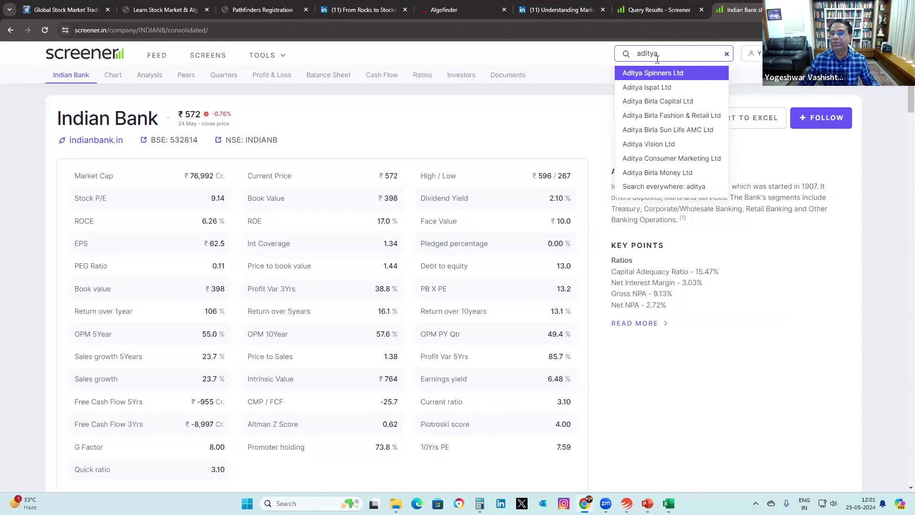
left_click(885, 251)
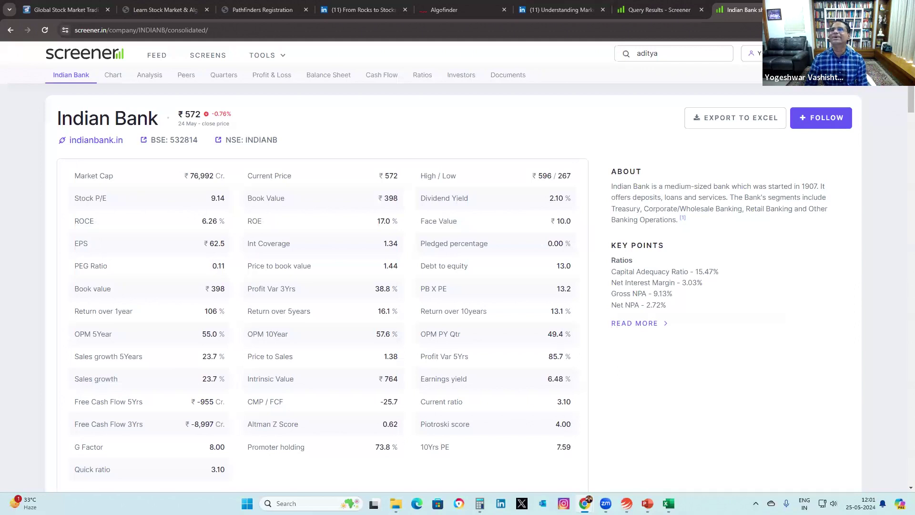
Search for "chama", open the Chamanlal Setia Exports Ltd page, and review its pros, cons and peer comparison
left_click(670, 55)
type("chama")
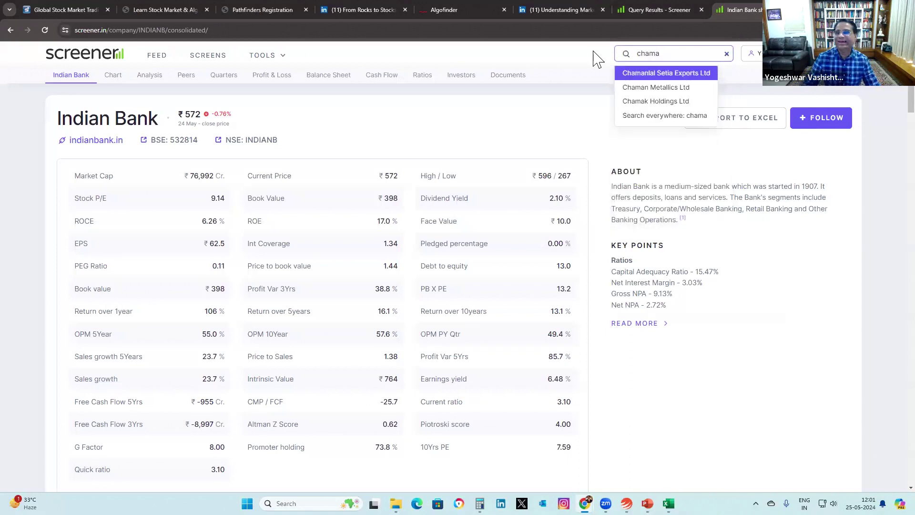
left_click(639, 79)
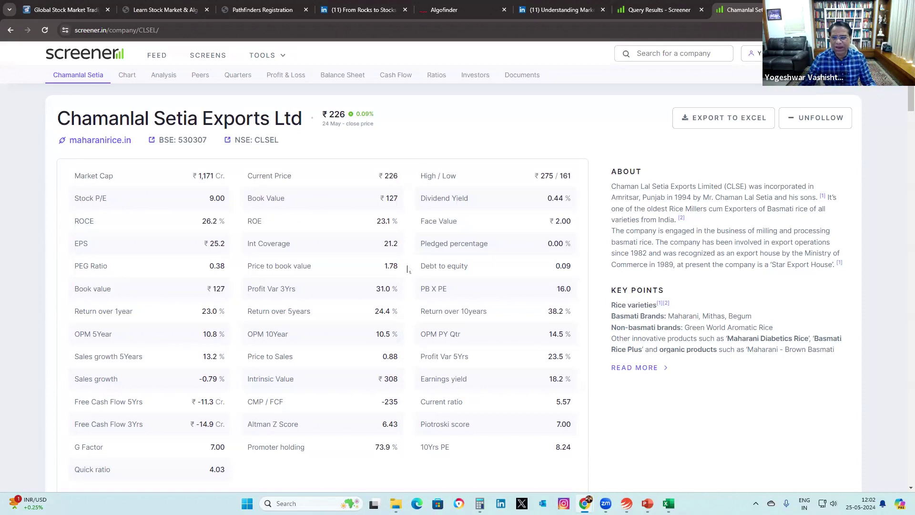
scroll(404, 271, "down", 10)
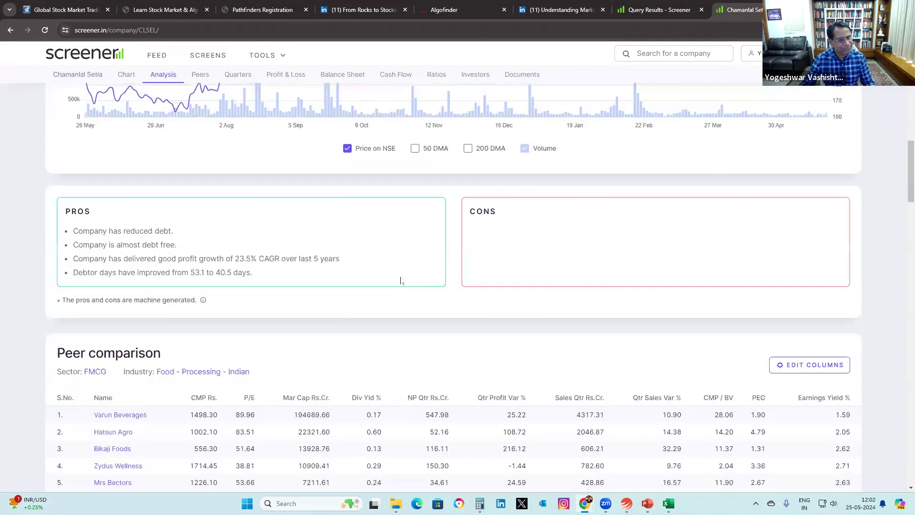
scroll(400, 280, "up", 12)
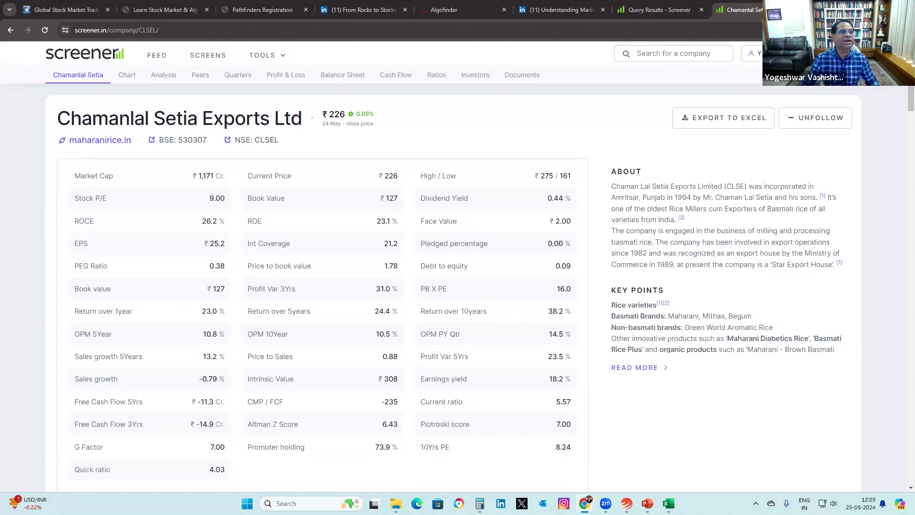
From the Pathfinders Trainings home page, open Paid Training in a new browser tab and view the listed courses
left_click(175, 8)
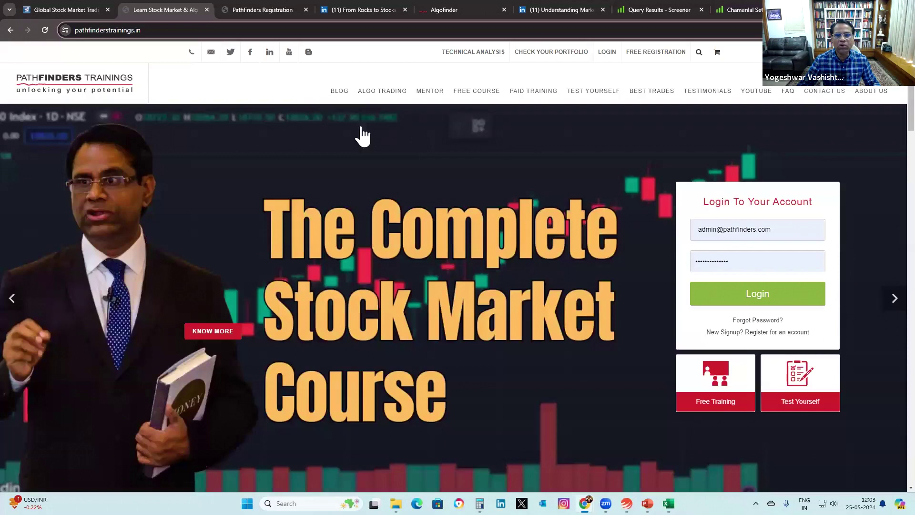
right_click(527, 93)
left_click(552, 99)
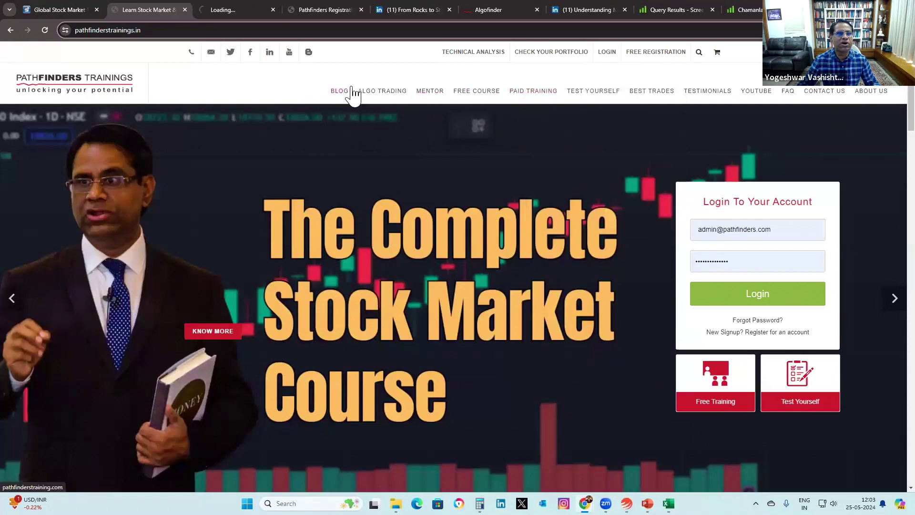
left_click(233, 10)
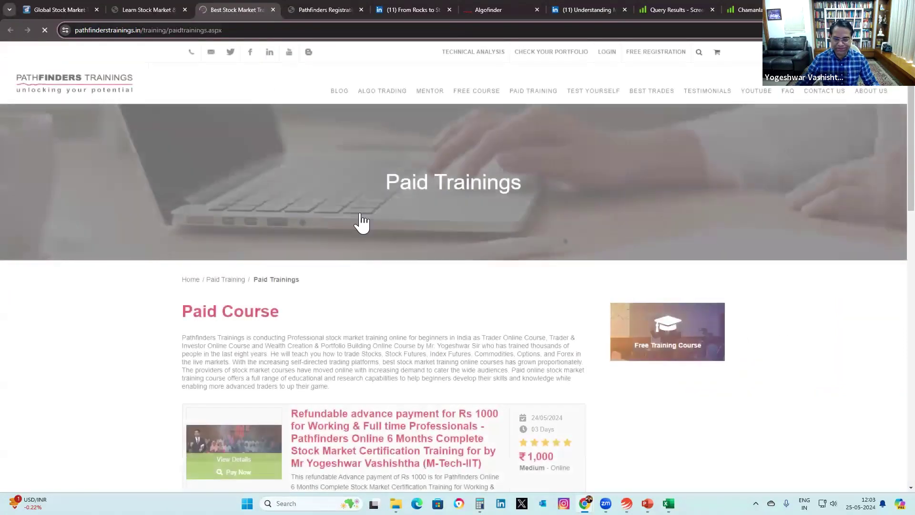
scroll(384, 340, "down", 5)
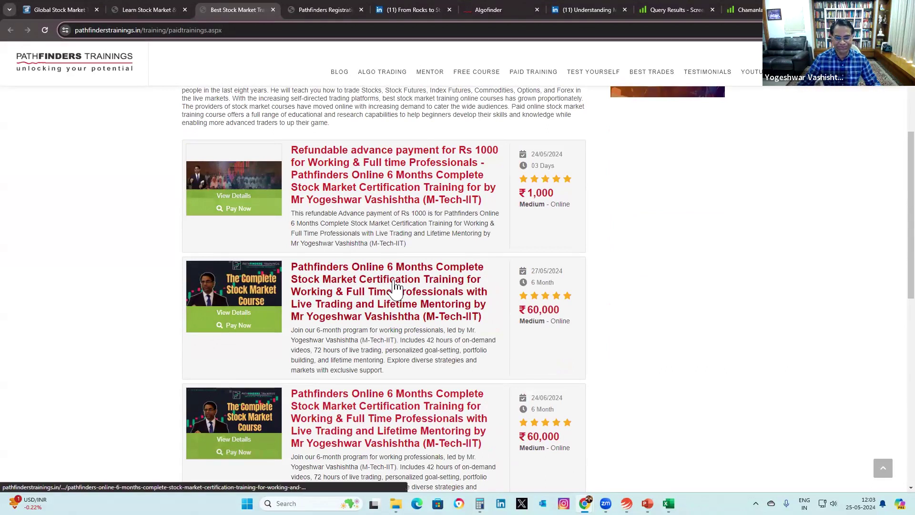
Open the Pathfinders 6-month certification course dated 27/05/2024 in a new browser tab and select its web address
right_click(381, 293)
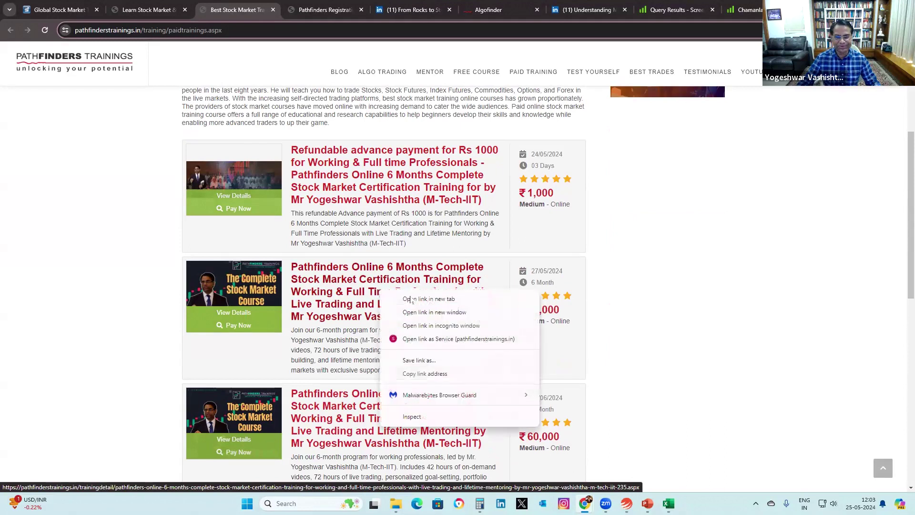
left_click(411, 300)
left_click(293, 8)
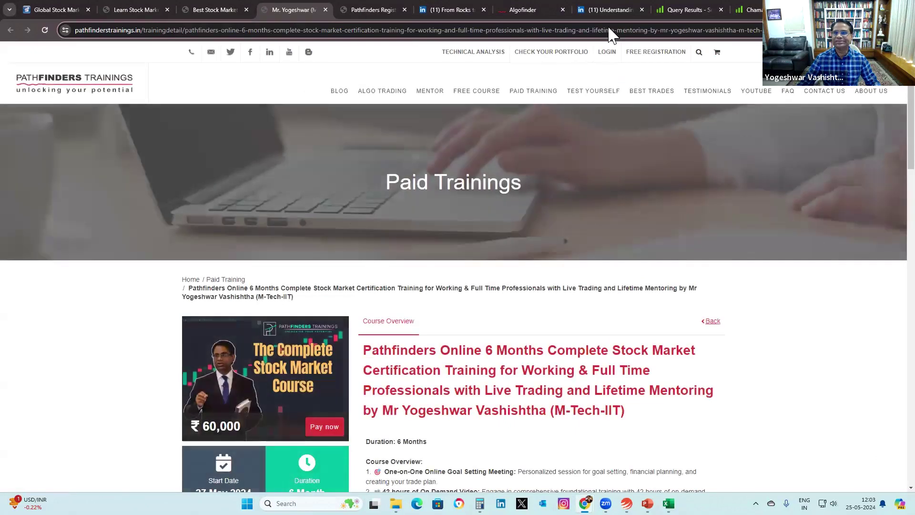
key("ctrl+l")
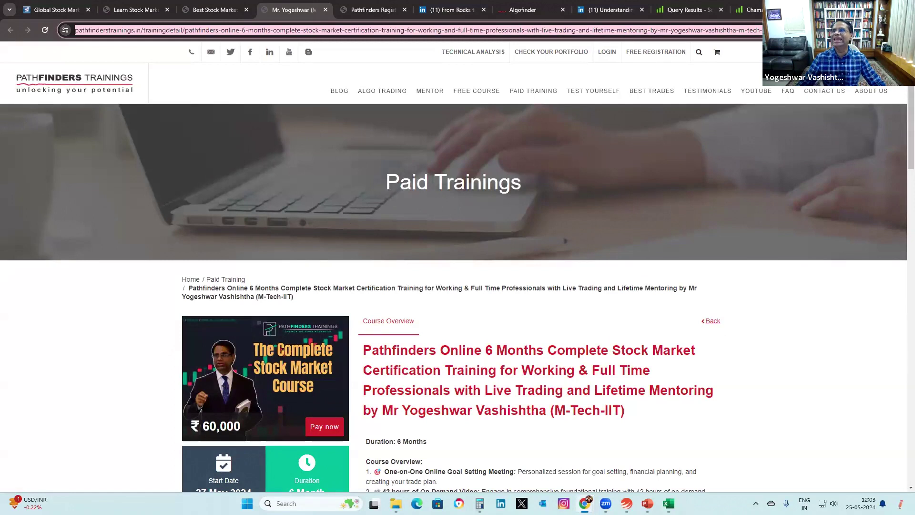
key("alt+Tab")
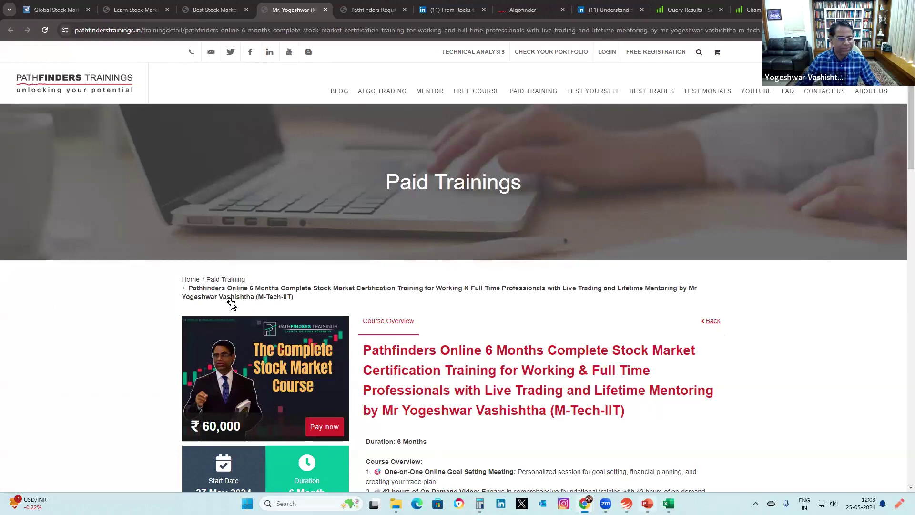
Switch to the PowerPoint training deck, start the slide show at slide 66 with the course overview, and advance one slide
key("alt+Tab")
scroll(124, 270, "down", 15)
scroll(127, 367, "down", 8)
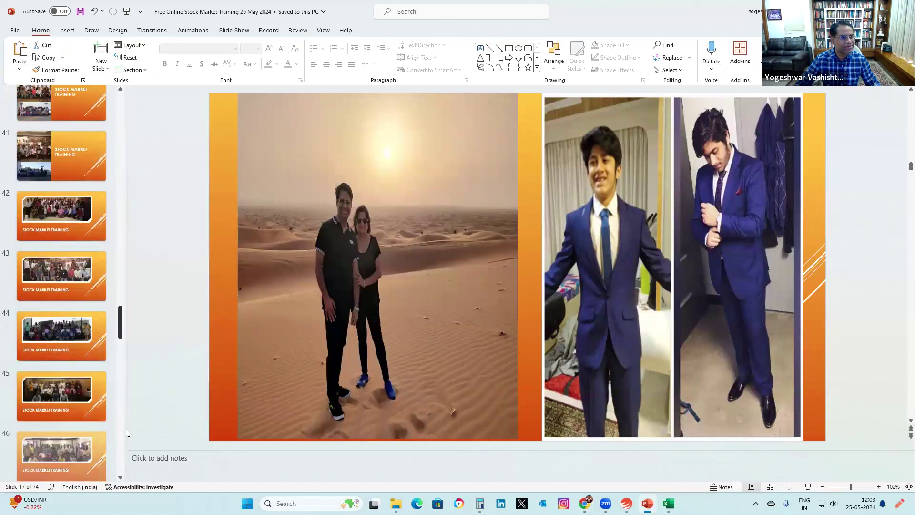
scroll(126, 429, "down", 18)
scroll(121, 405, "down", 6)
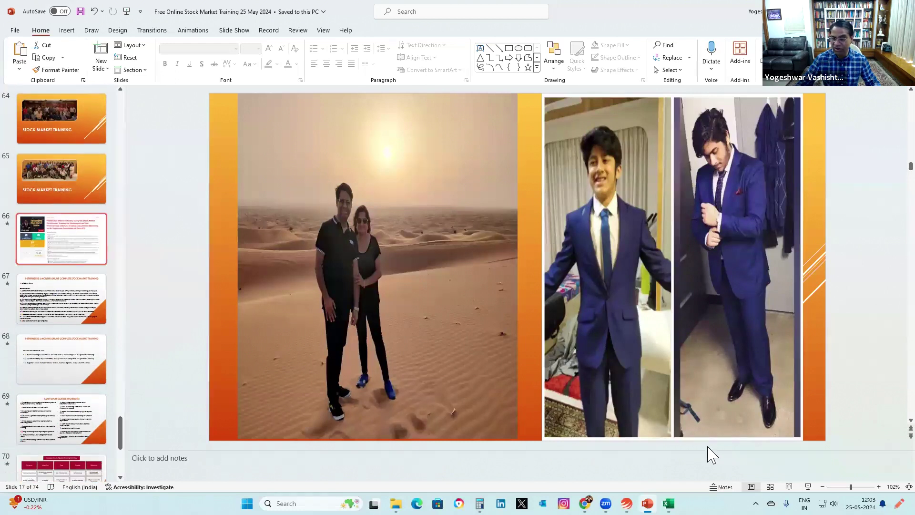
key("shift+F5")
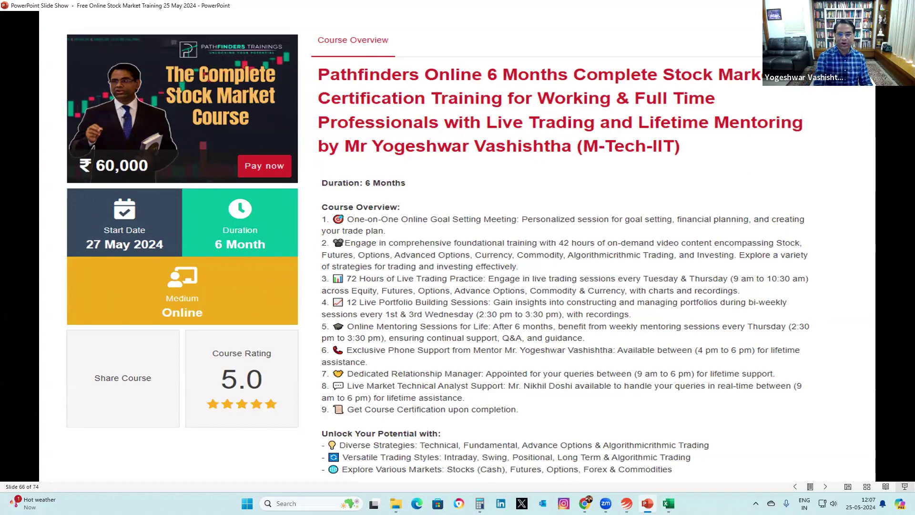
key("Right")
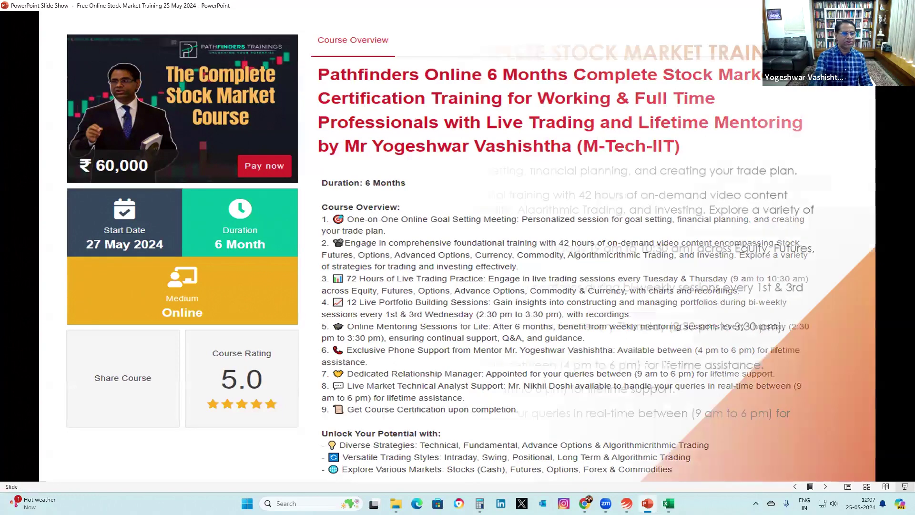
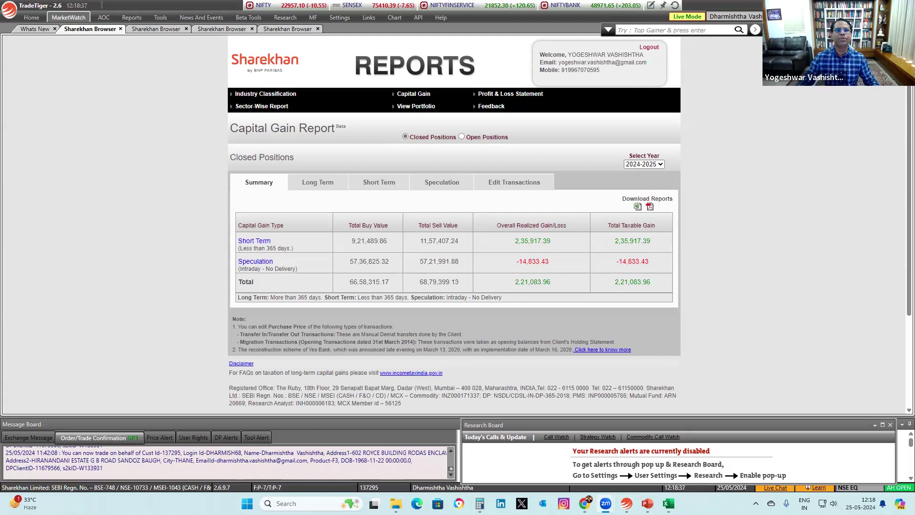
Open the NIFTY index chart, maximize it, and remove the volume pane so that only the candlesticks are shown
mouse_move(308, 10)
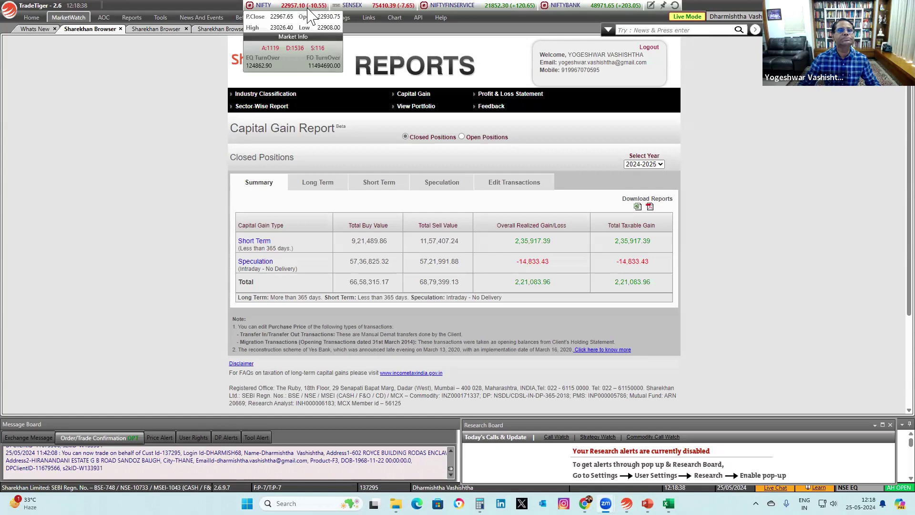
left_click(308, 11)
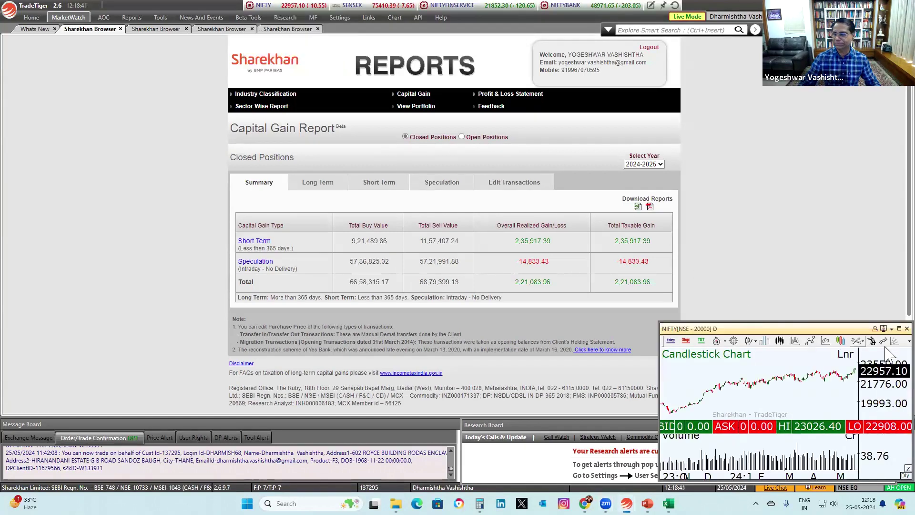
left_click(885, 329)
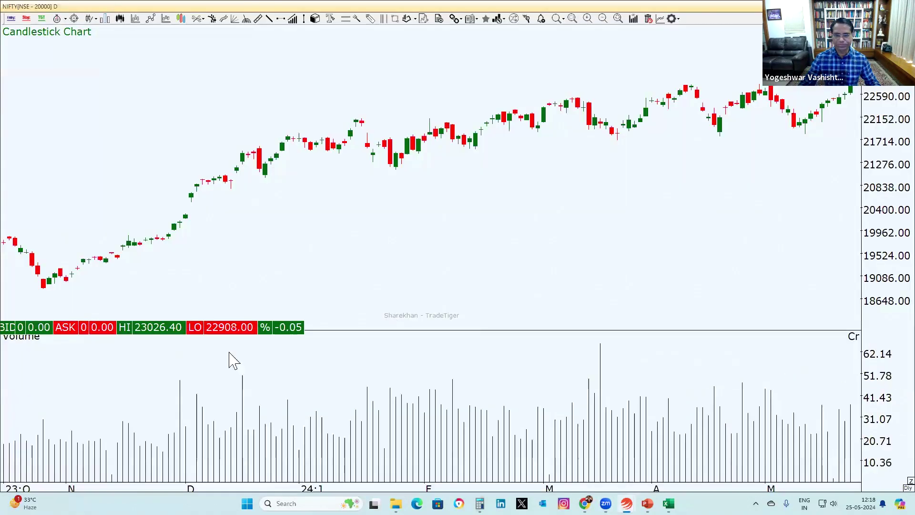
left_click(47, 341)
key("Delete")
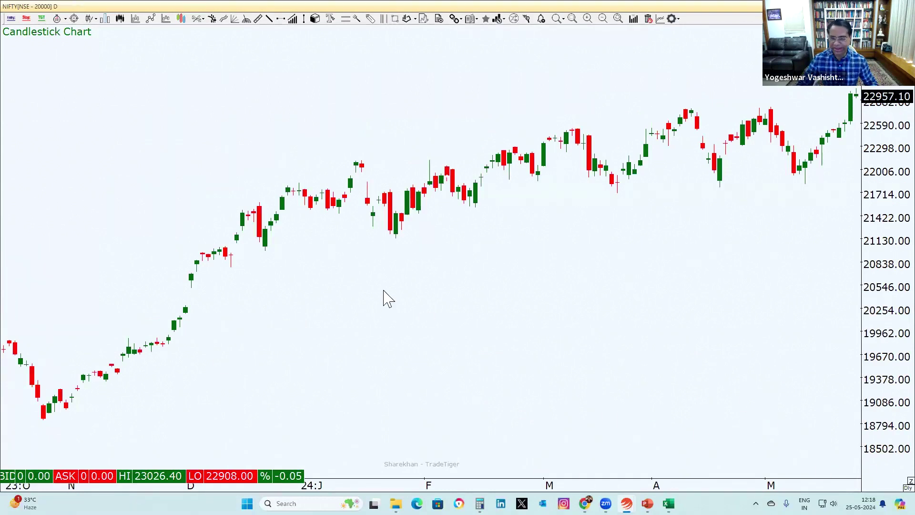
scroll(445, 333, "down", 2)
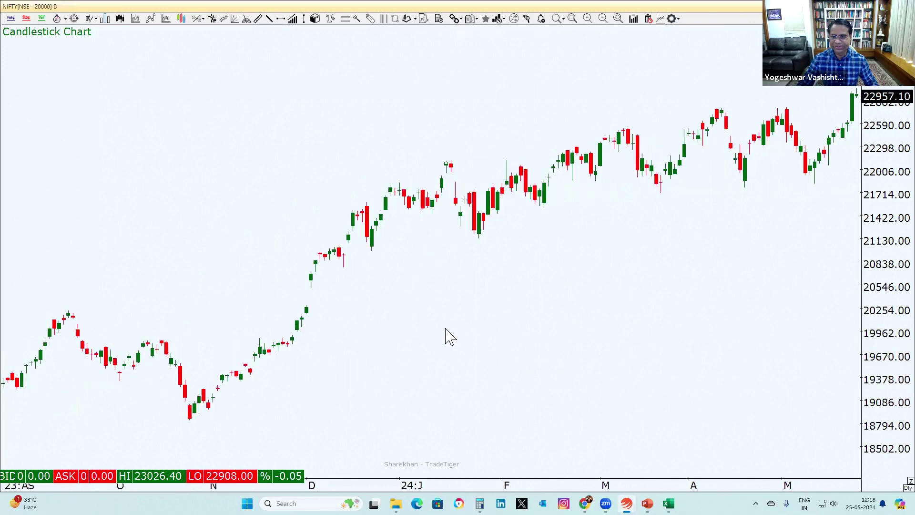
Add the text label "technical chart" above the candlesticks and move it to the upper middle of the chart
key("t")
left_click(294, 90)
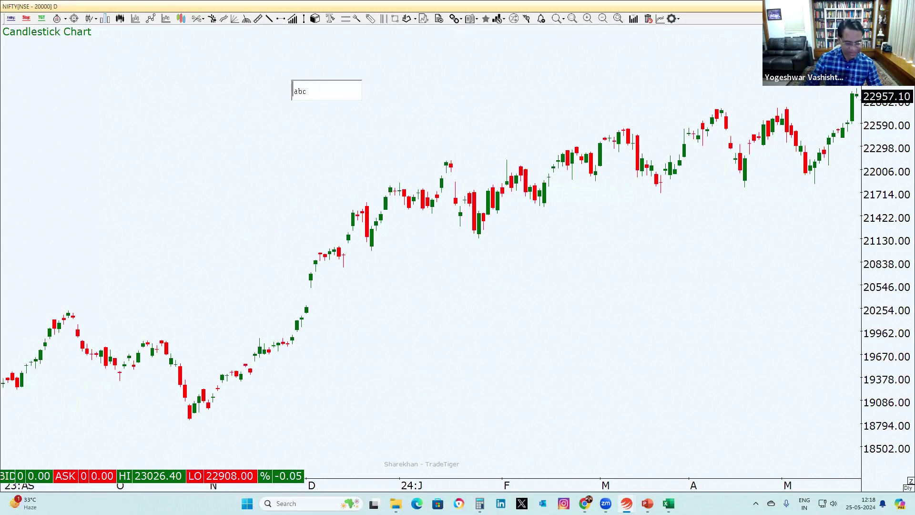
type("techni")
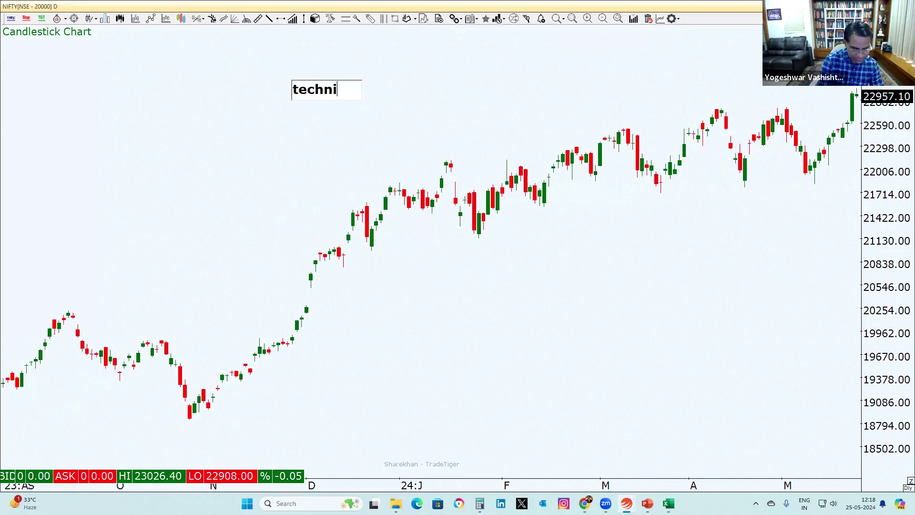
type("cal cha")
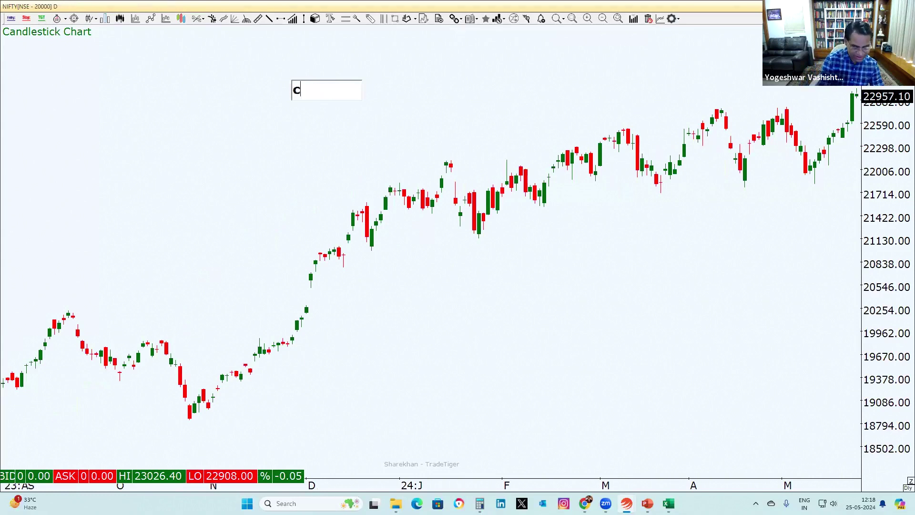
type("rt")
left_click(419, 152)
left_click_drag(352, 90, 398, 77)
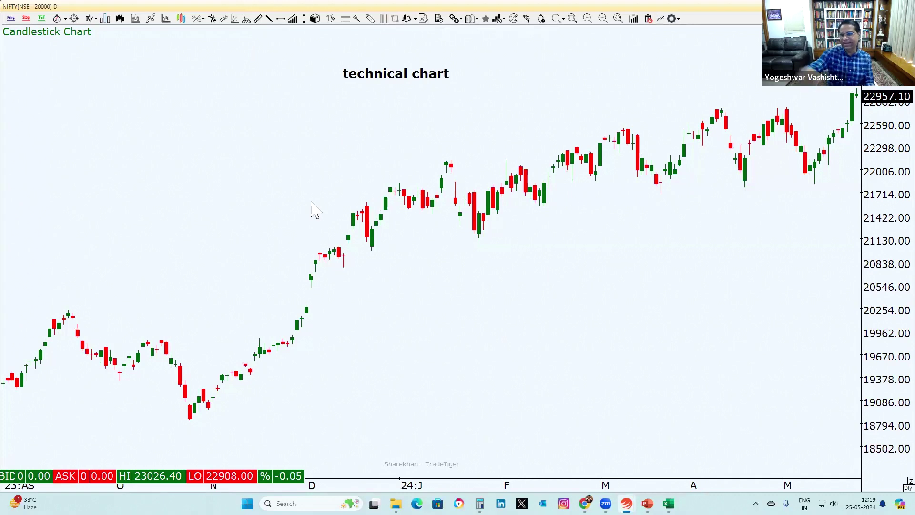
Delete all drawn tools from the NIFTY chart in all intervals
right_click(382, 94)
left_click(424, 249)
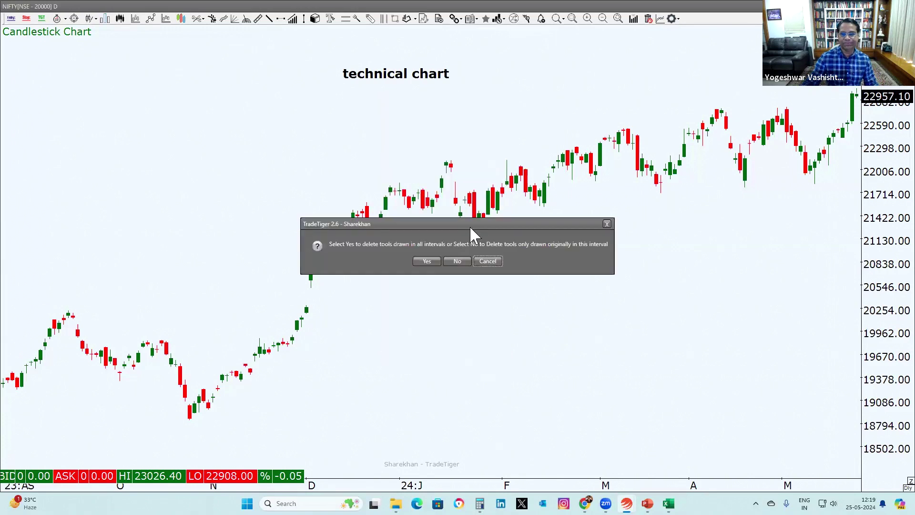
left_click(427, 262)
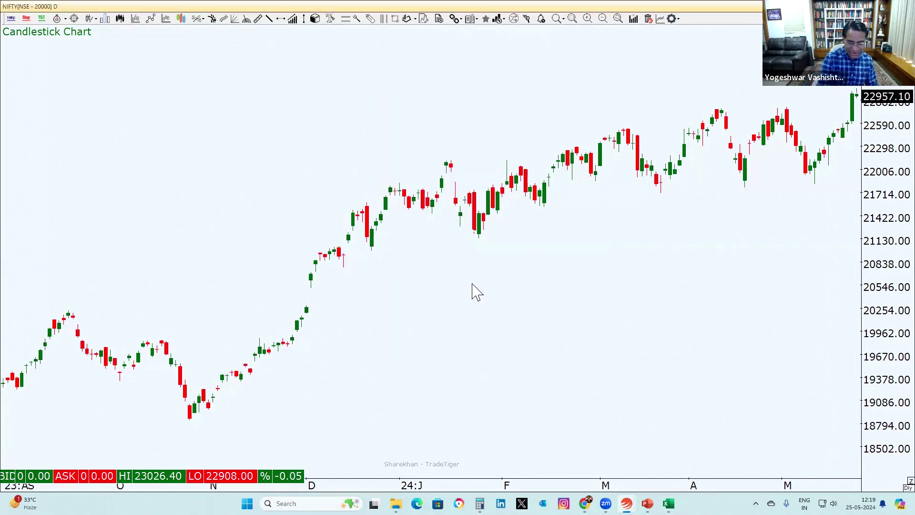
Display the NIFTY chart successively as Line, Bar, Candlestick, Heikin Ashi and Renko
key("l")
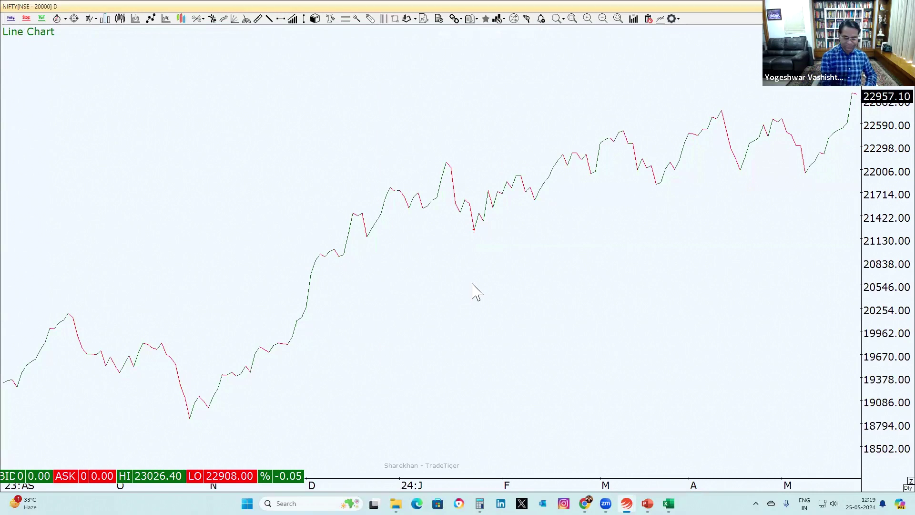
key("b")
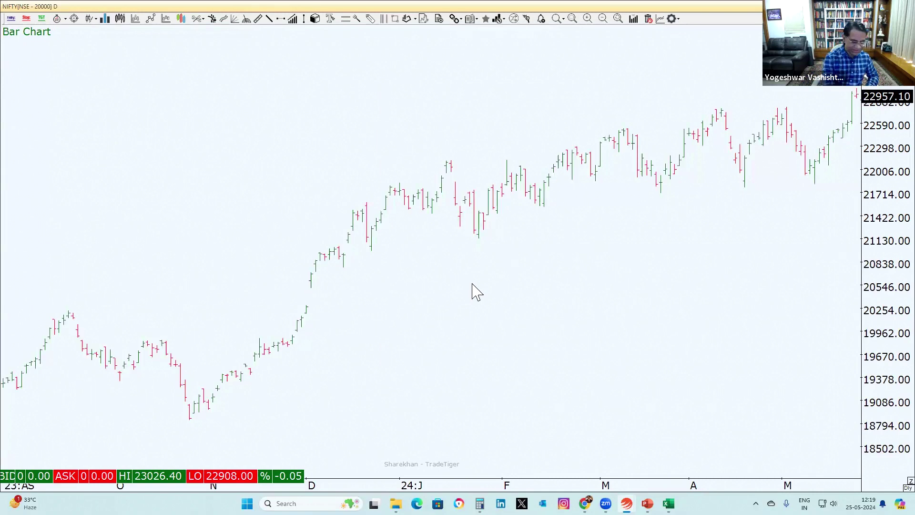
key("c")
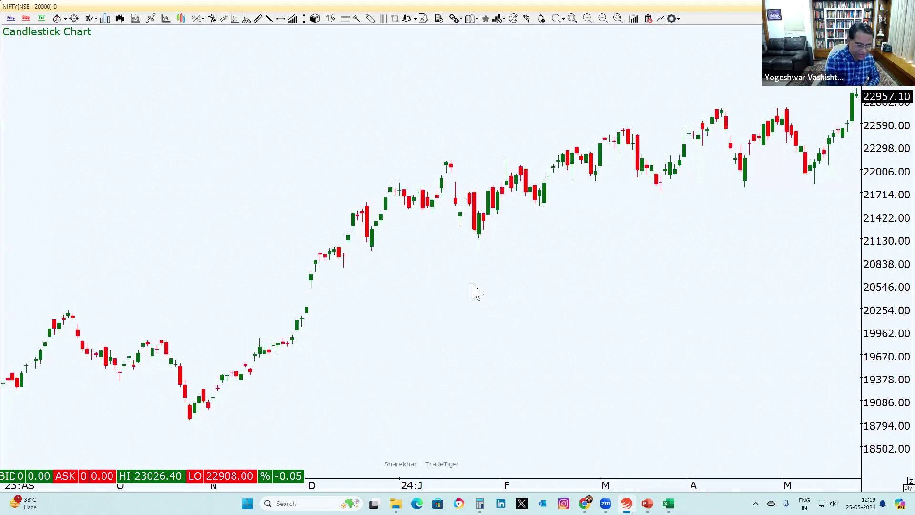
key("h")
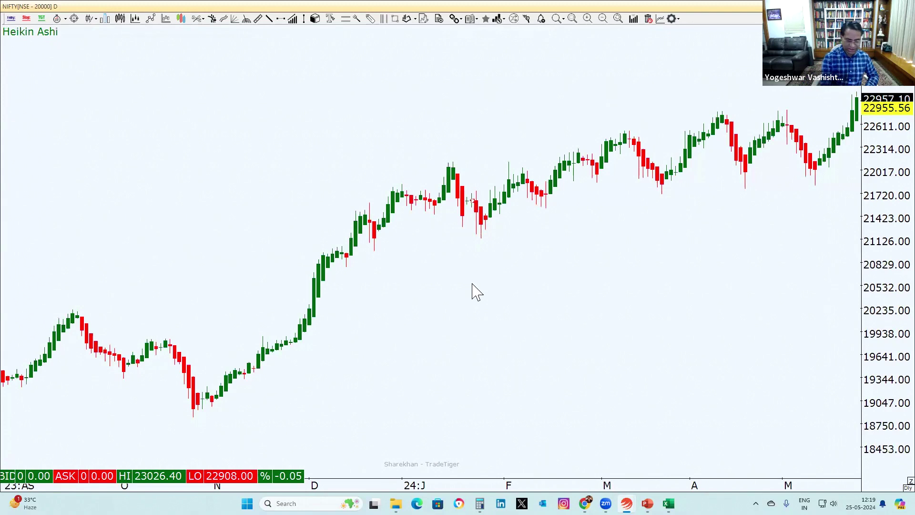
key("r")
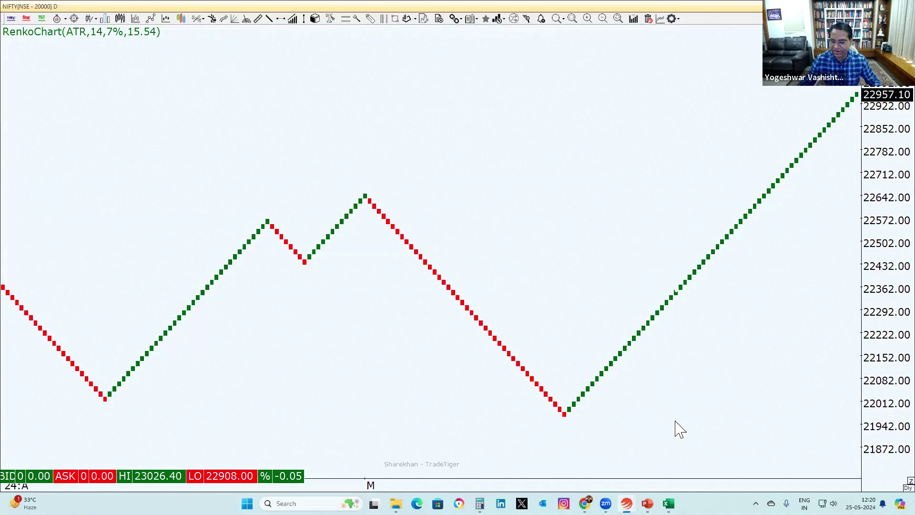
Switch to the web browser and open gocharting.com in a new tab
mouse_move(585, 503)
left_click(543, 465)
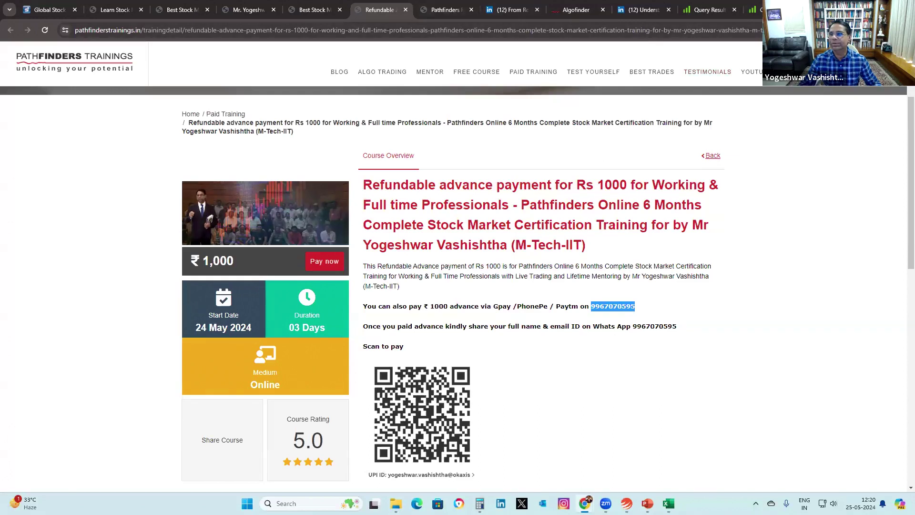
key("ctrl+t")
type("gocharting.com")
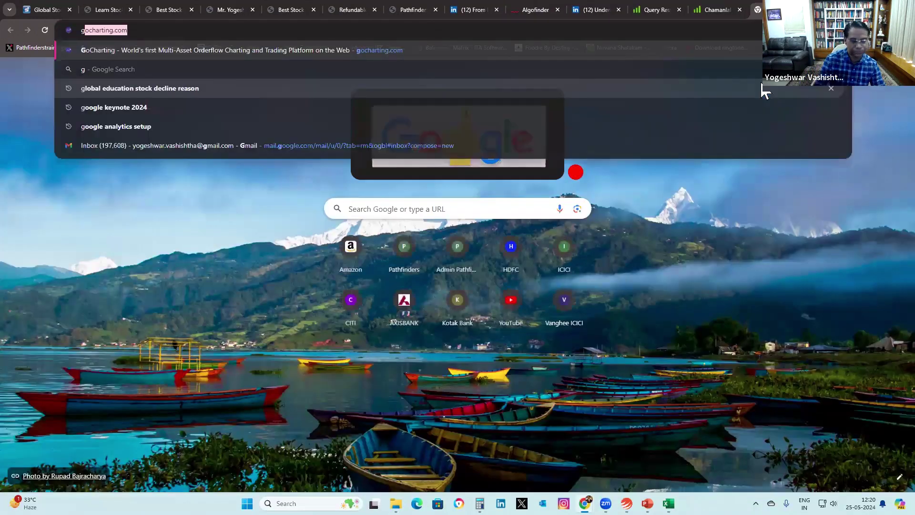
key("Return")
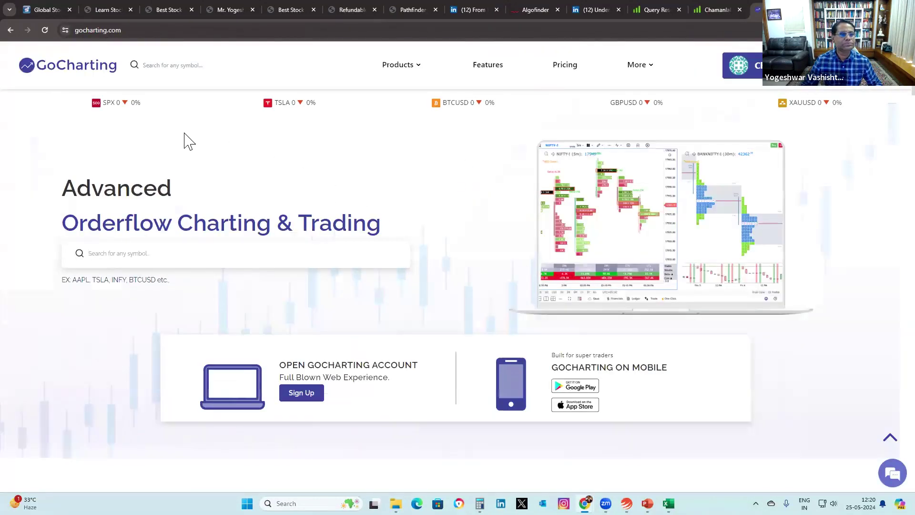
Search GoCharting for "NIFTY" and open the NIFTY-I continuous future chart from the NIFTY Futures group
left_click(157, 64)
type("NIFTY")
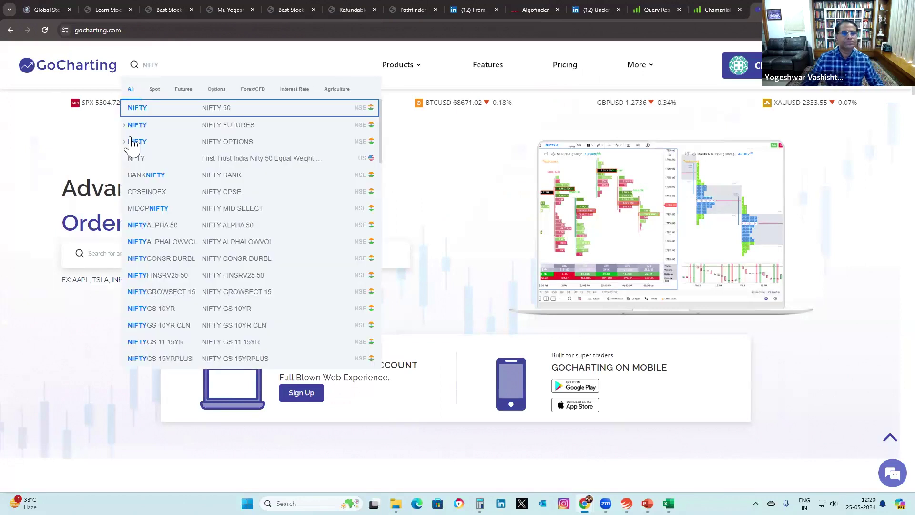
left_click(240, 126)
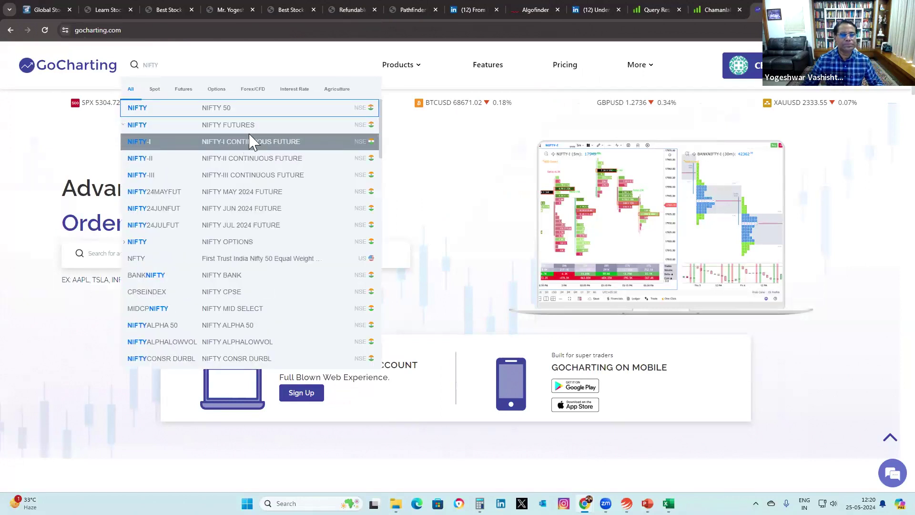
left_click(249, 139)
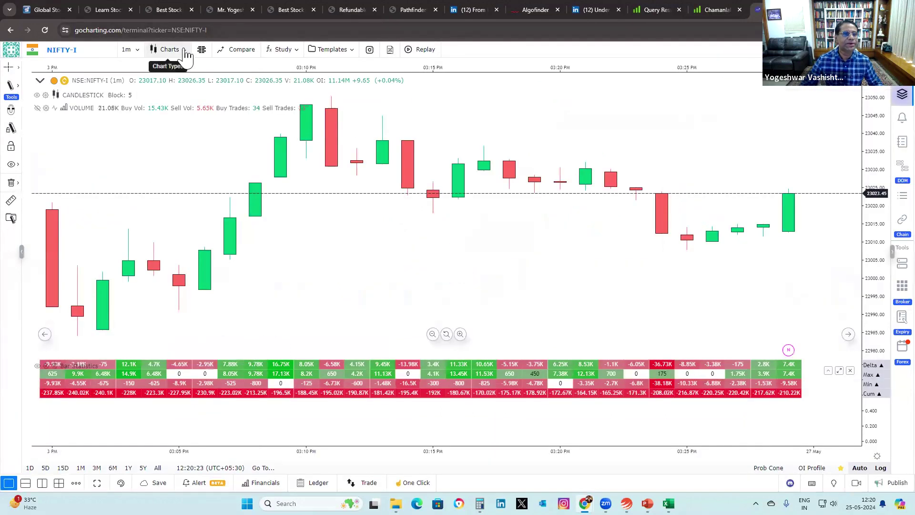
Change the NIFTY-I chart type to Point & Figure
left_click(170, 51)
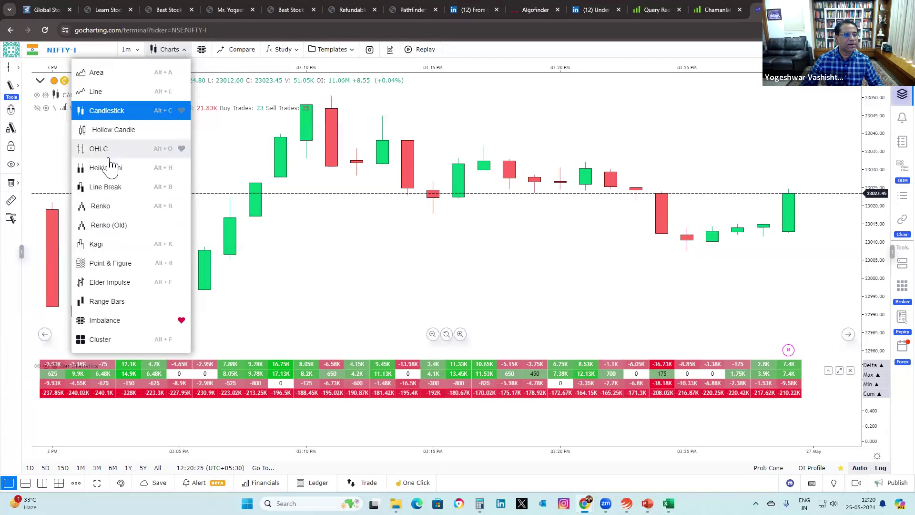
left_click(109, 262)
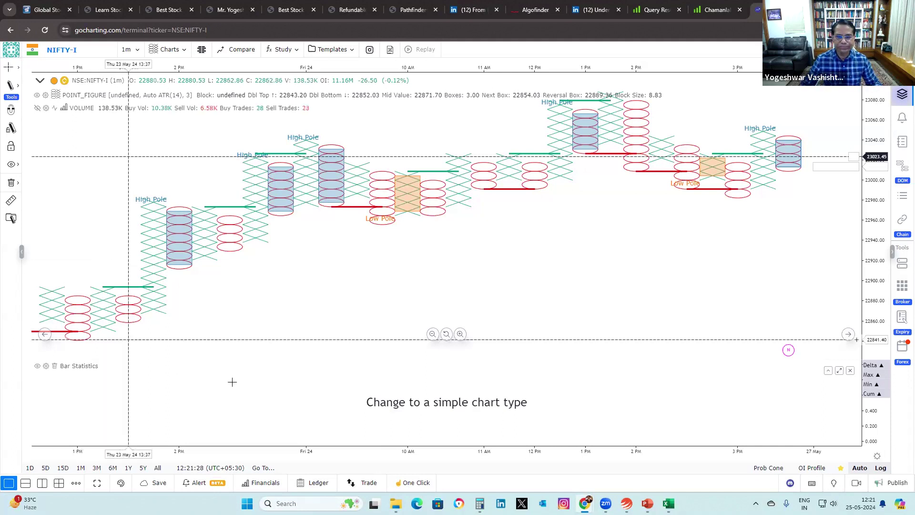
scroll(380, 329, "up", 2)
scroll(379, 329, "down", 2)
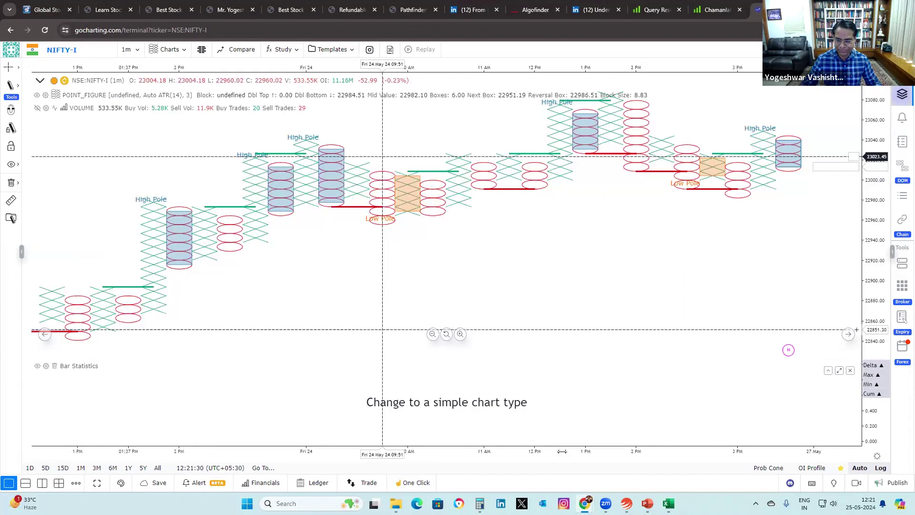
Switch to TradeTiger and create a new blank market watch
mouse_move(626, 503)
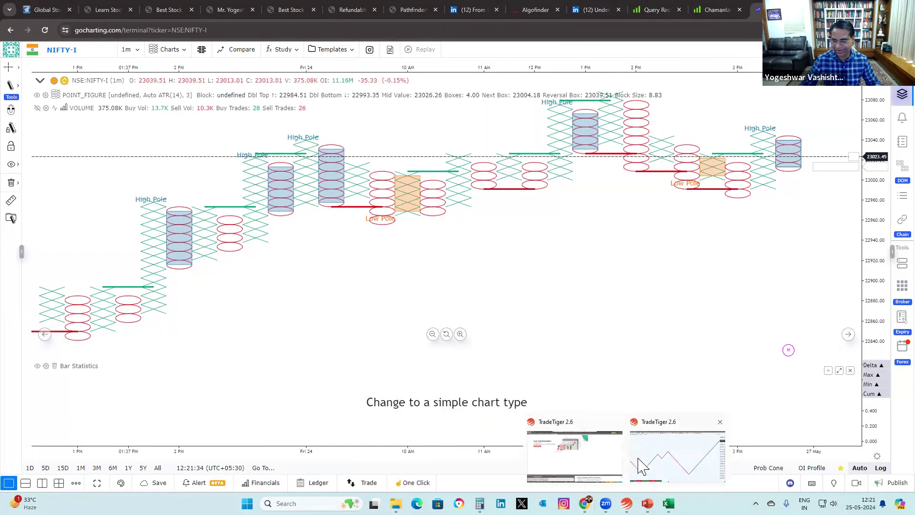
left_click(598, 462)
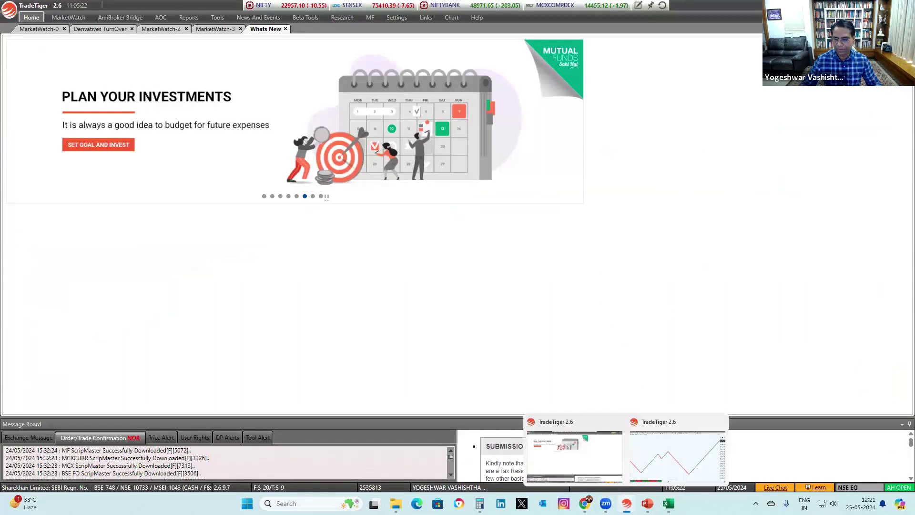
left_click(677, 456)
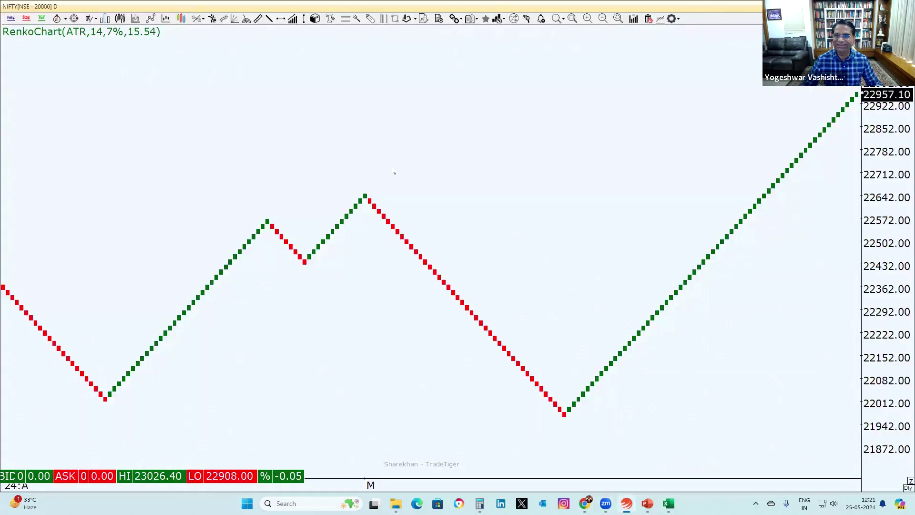
key("alt+Tab")
left_click(68, 17)
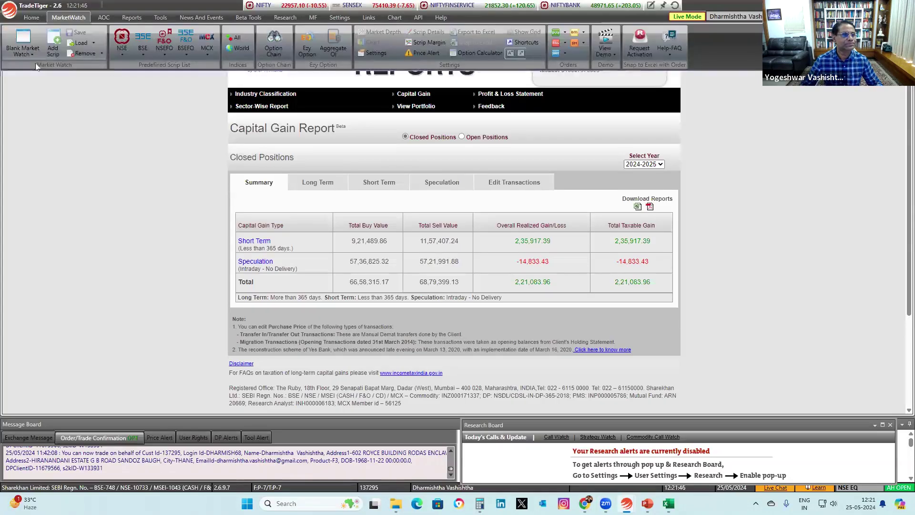
left_click(29, 46)
left_click(51, 75)
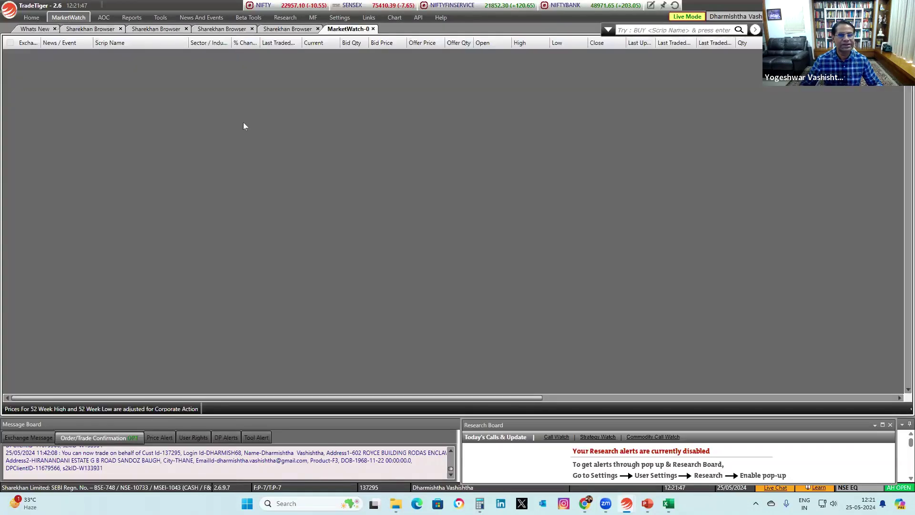
Add the TCS equity scrip from the NSE exchange to the blank market watch
right_click(243, 123)
left_click(275, 191)
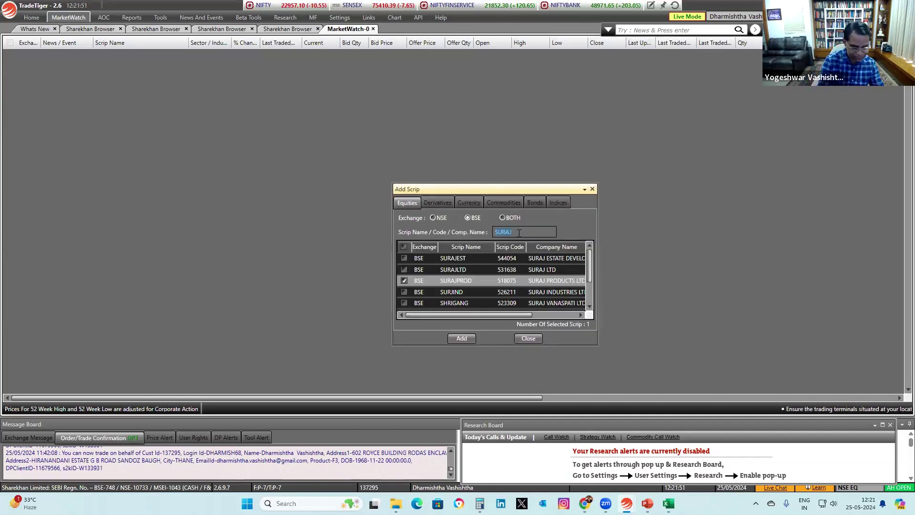
type("TCS")
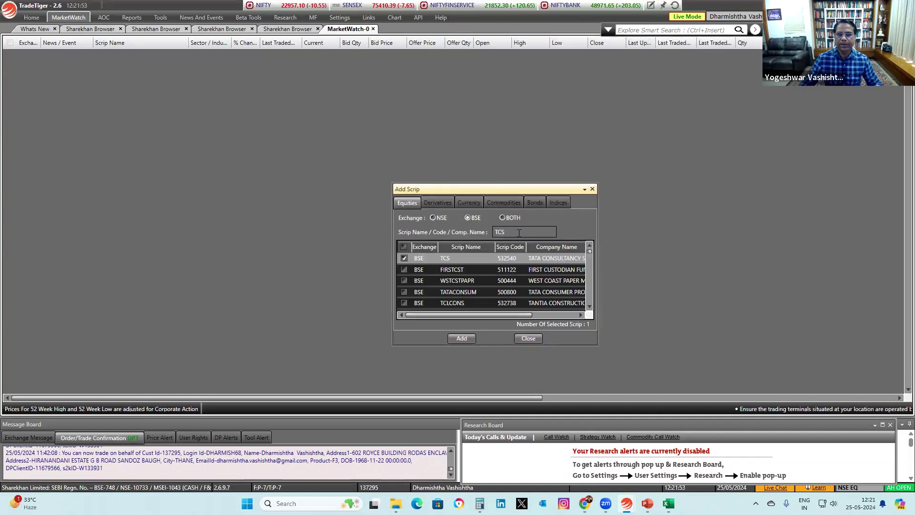
left_click(433, 218)
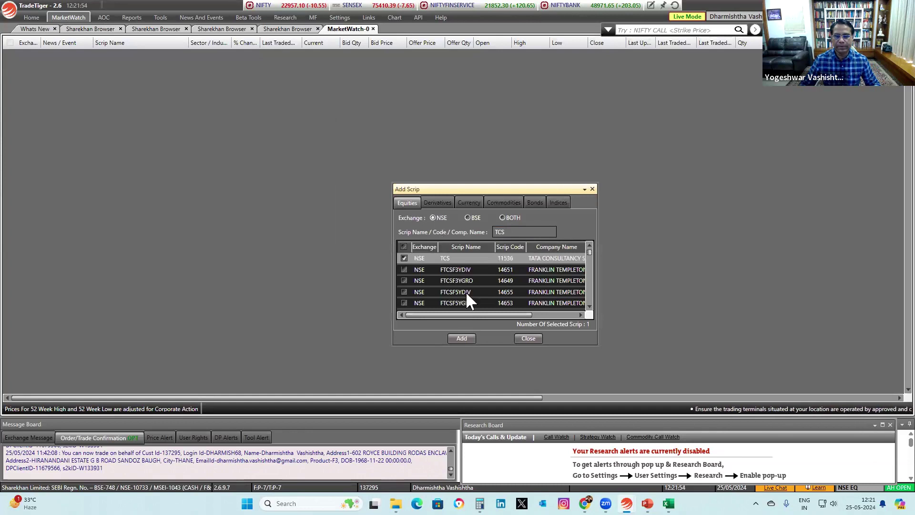
left_click(465, 336)
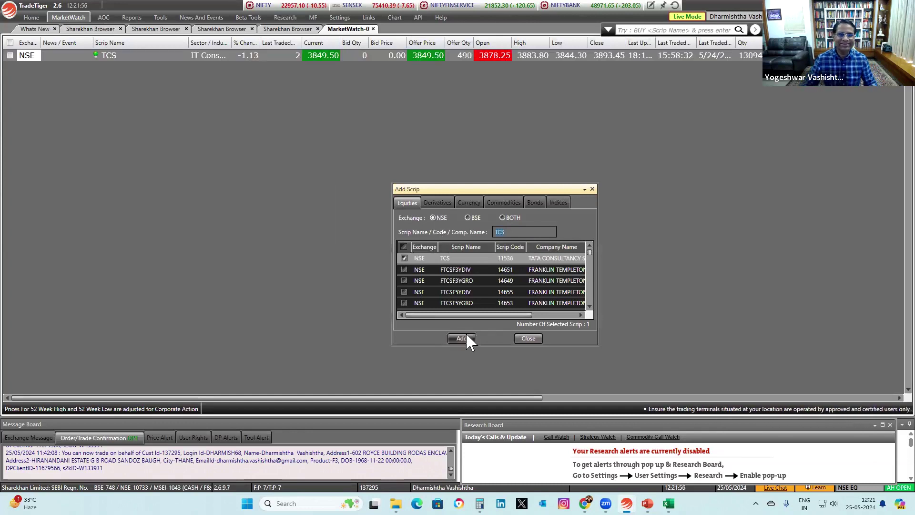
left_click(527, 338)
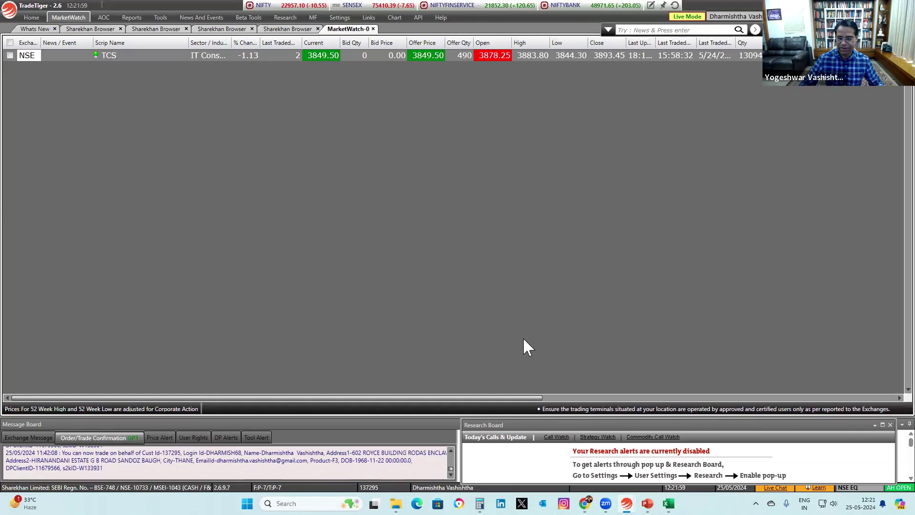
Open the TCS chart in its own full-size window and clear its drawn tools and volume pane
double_click(111, 55)
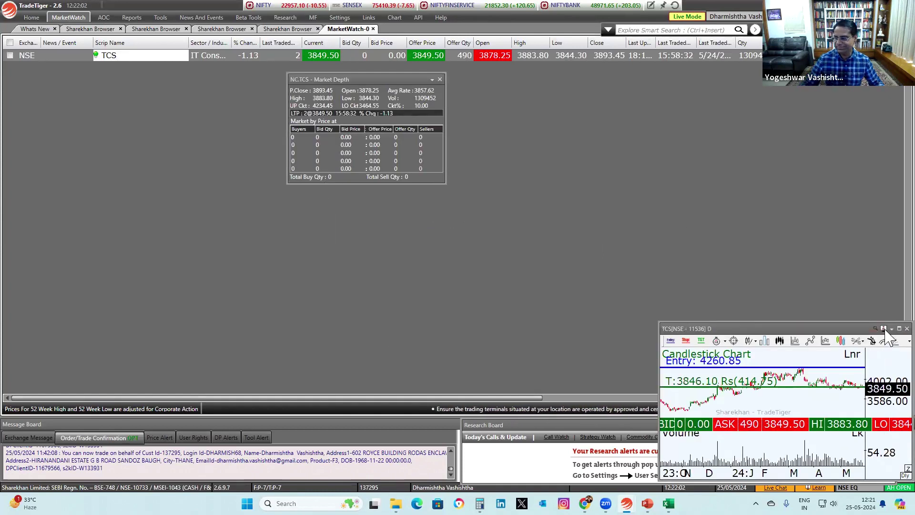
left_click(885, 329)
right_click(313, 124)
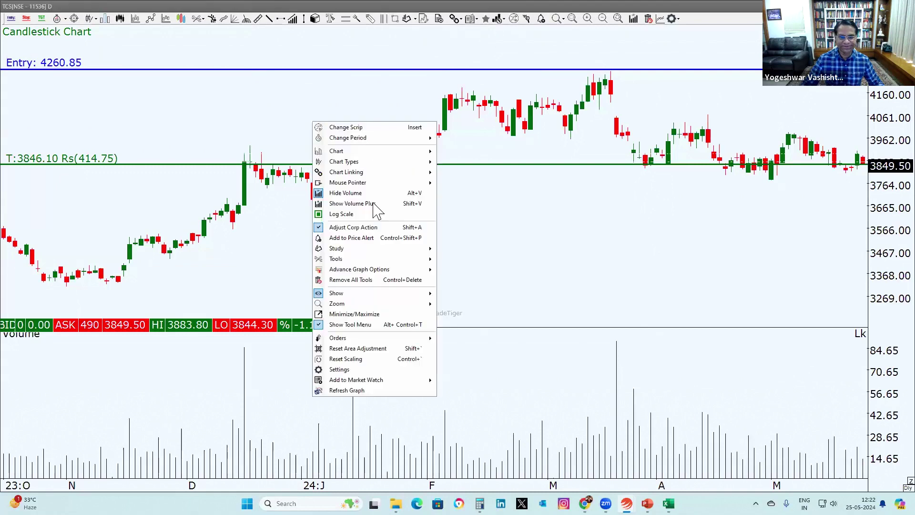
left_click(363, 280)
left_click(435, 259)
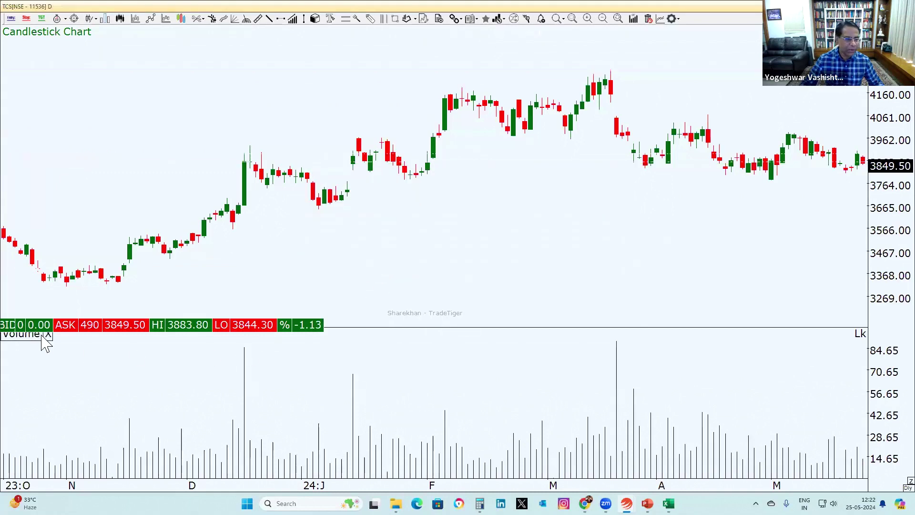
left_click(45, 341)
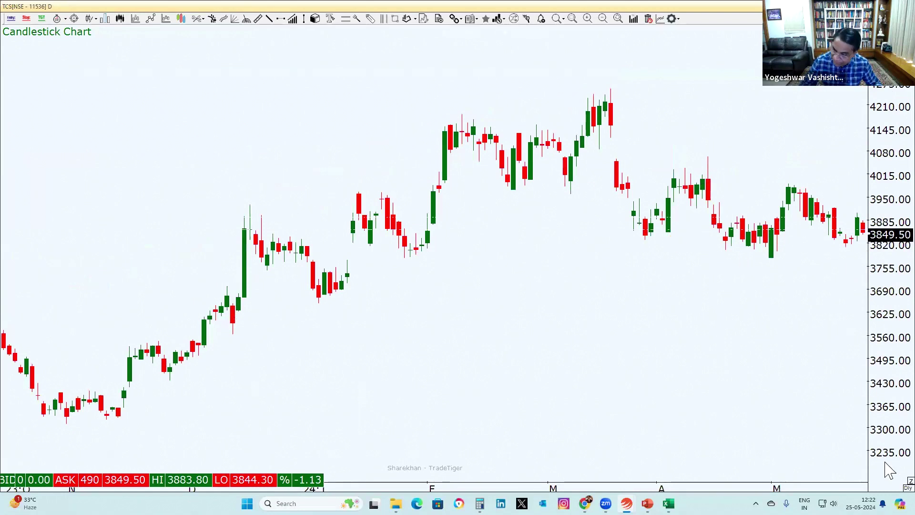
Set the TCS chart's interval to monthly
key("ctrl+i")
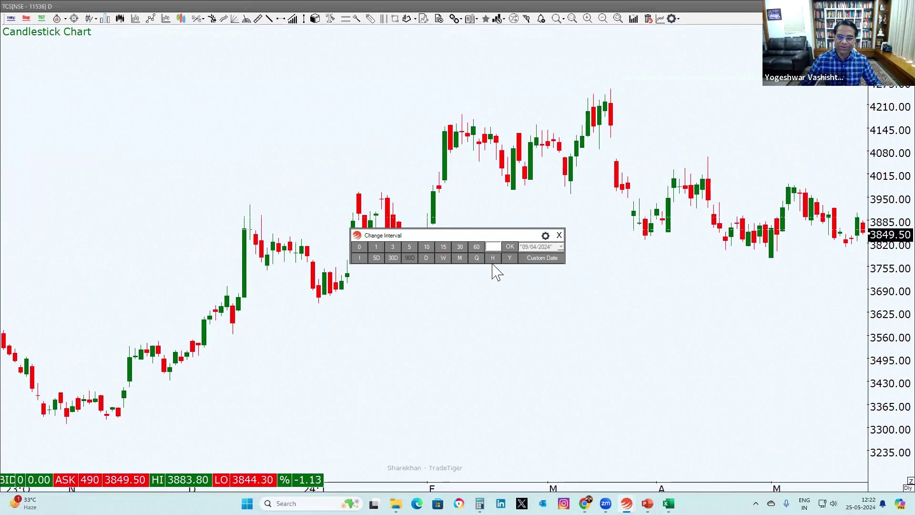
left_click(461, 258)
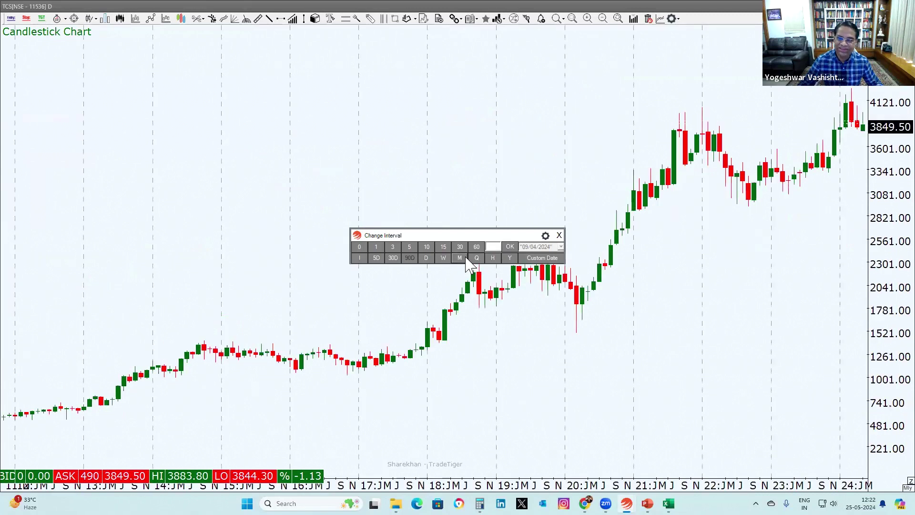
left_click(560, 235)
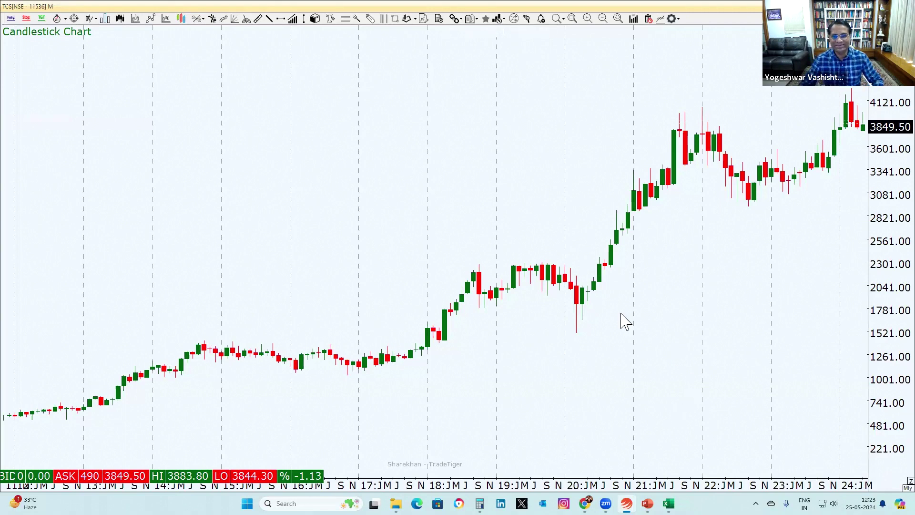
Add the ATR study with an average period of 14 to the monthly TCS chart
right_click(346, 157)
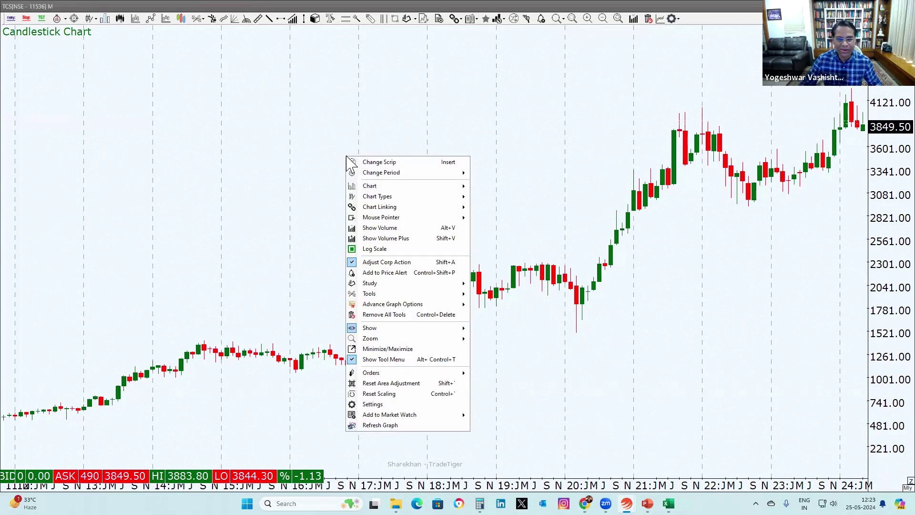
mouse_move(453, 286)
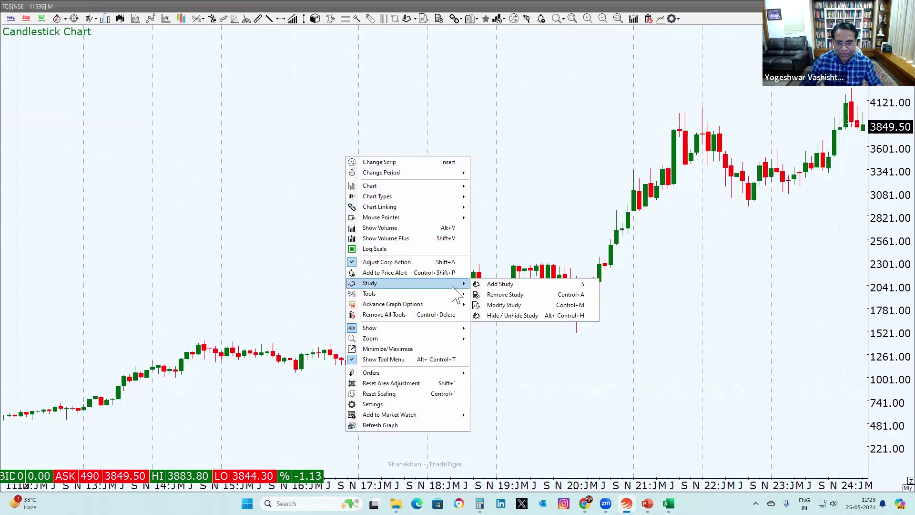
left_click(493, 285)
left_click(156, 113)
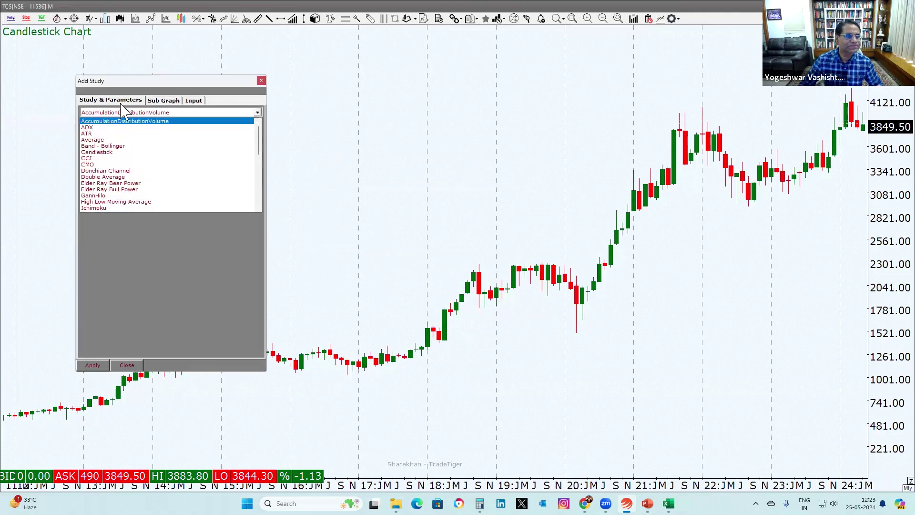
left_click(143, 135)
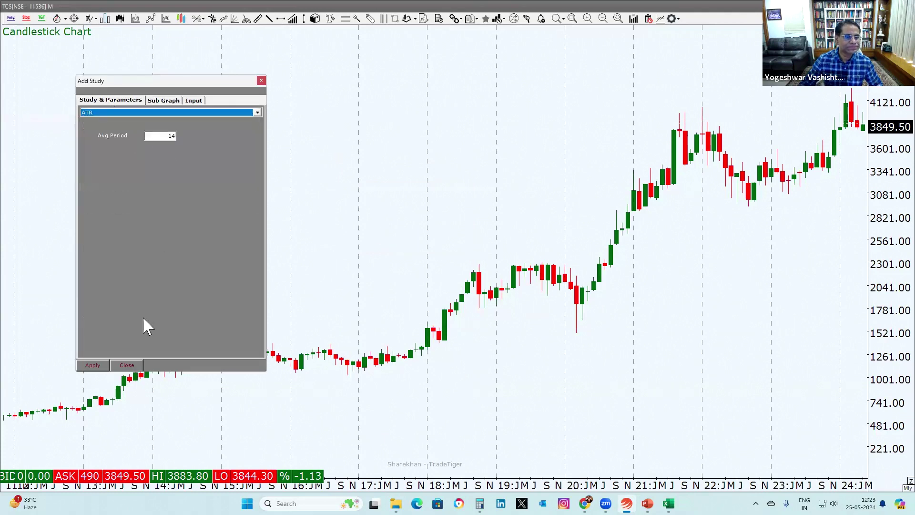
left_click(93, 365)
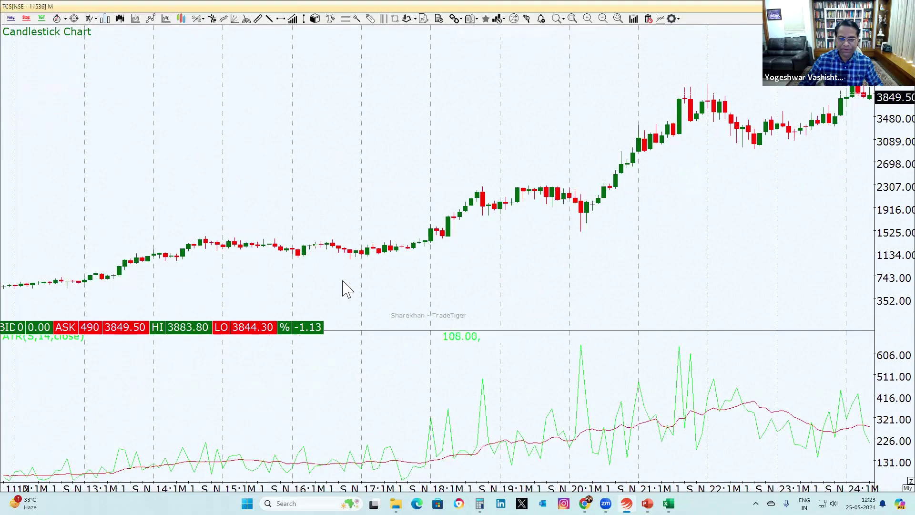
Show the data window beside the TCS chart
right_click(322, 172)
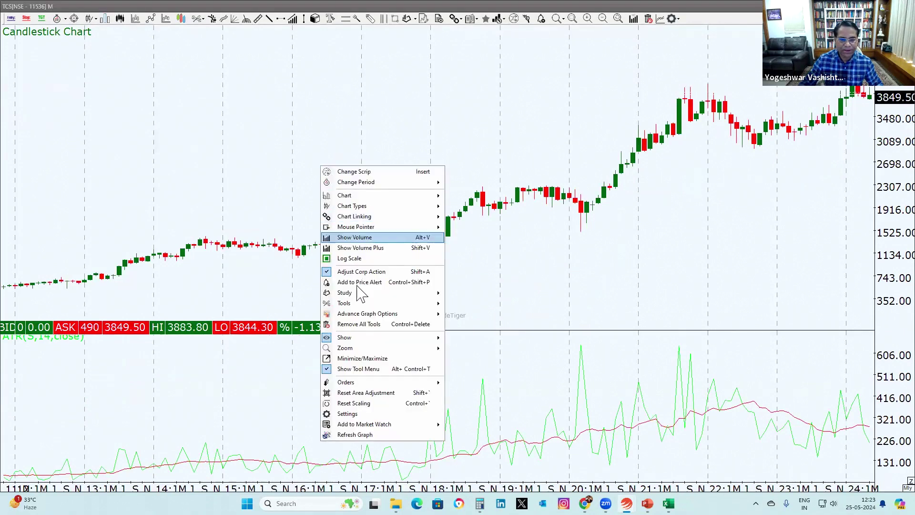
mouse_move(413, 340)
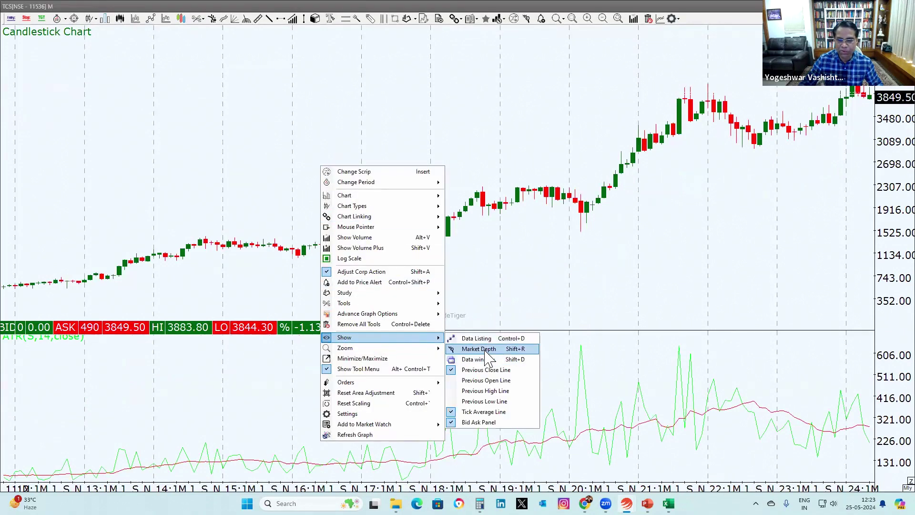
left_click(486, 359)
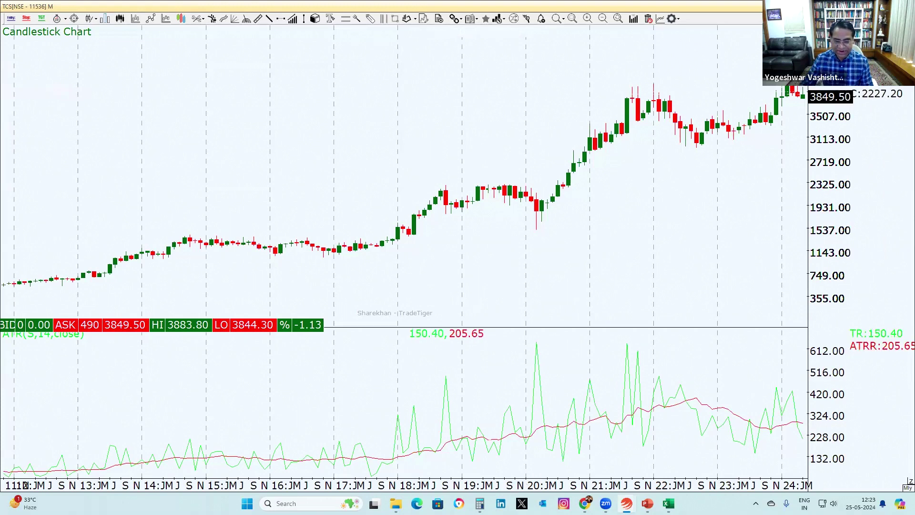
Open the Calculator and divide the monthly ATR of 280 by the TCS price of 3849
left_click(479, 503)
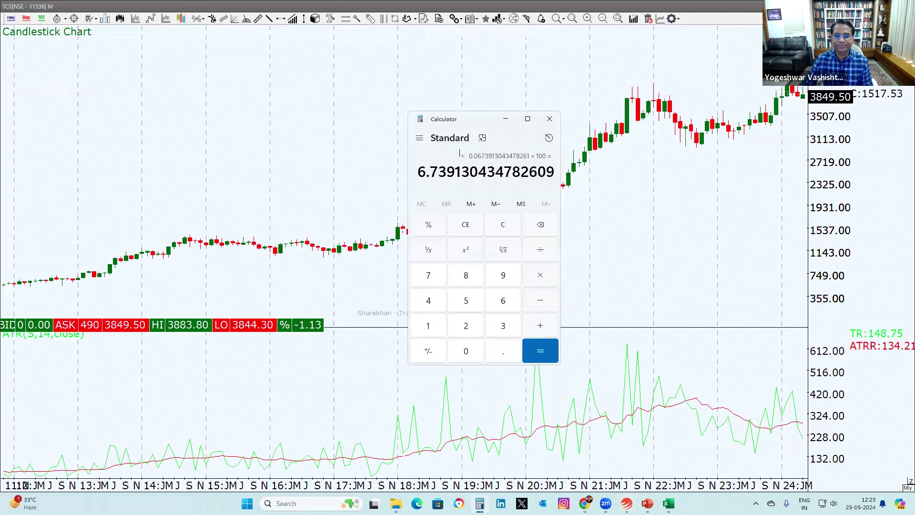
left_click(510, 228)
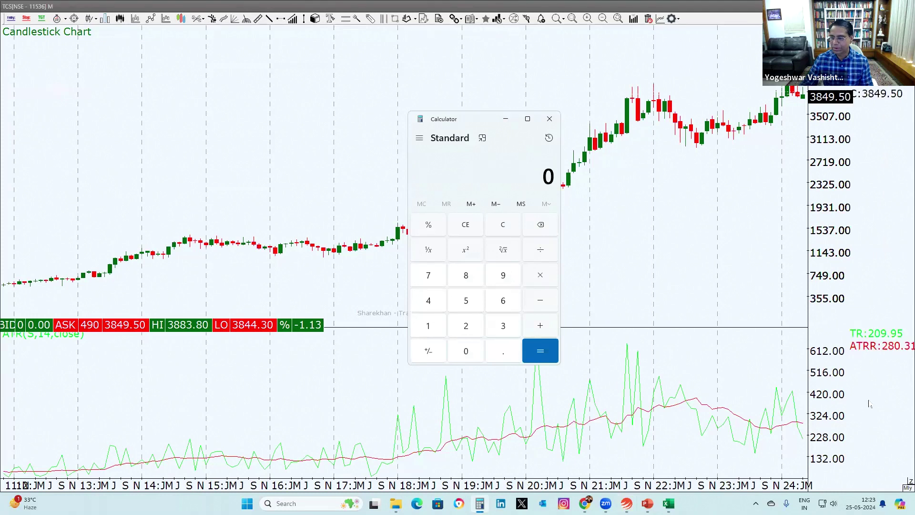
left_click(467, 328)
left_click(469, 282)
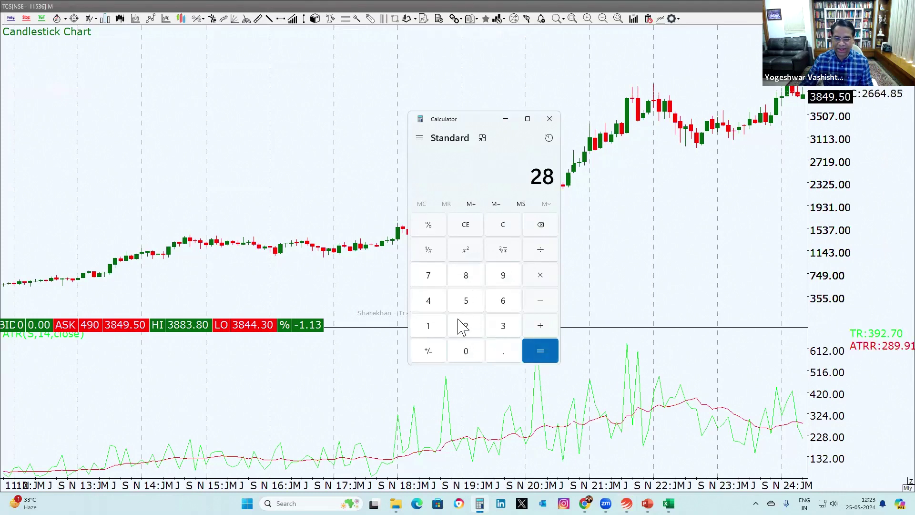
left_click(465, 353)
left_click(541, 257)
left_click(500, 330)
left_click(469, 281)
left_click(438, 310)
left_click(500, 285)
left_click(541, 351)
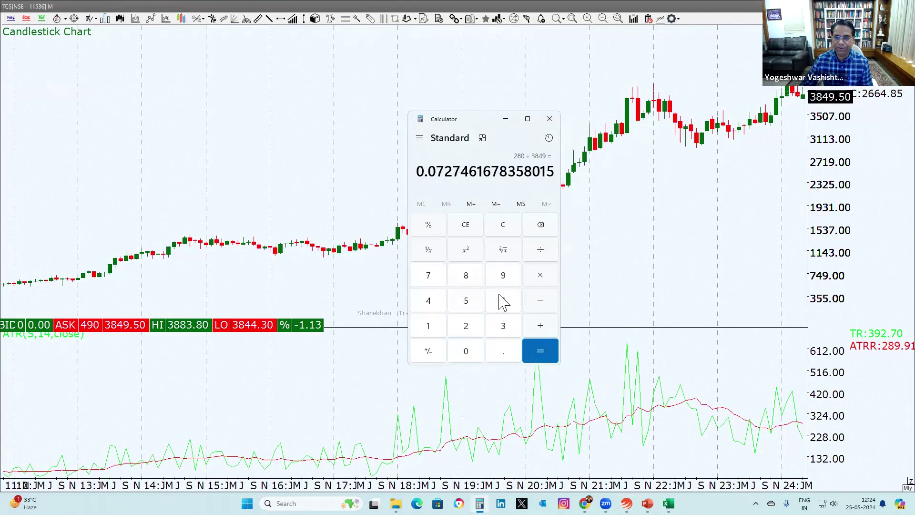
Multiply the quotient by 100 to express the monthly ATR as a percentage of the price
left_click(541, 279)
left_click(428, 328)
left_click(466, 353)
left_click(467, 353)
left_click(544, 352)
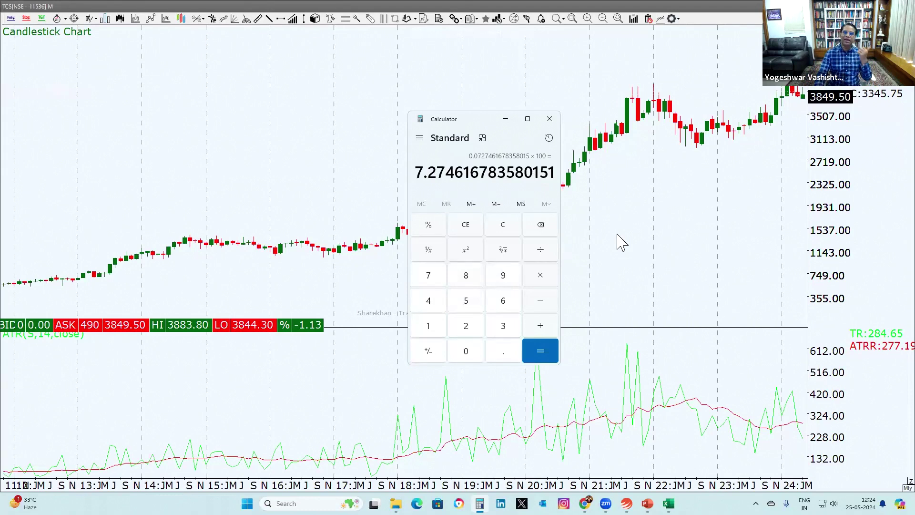
Return to the TCS chart and change its interval to weekly
left_click(610, 192)
right_click(607, 214)
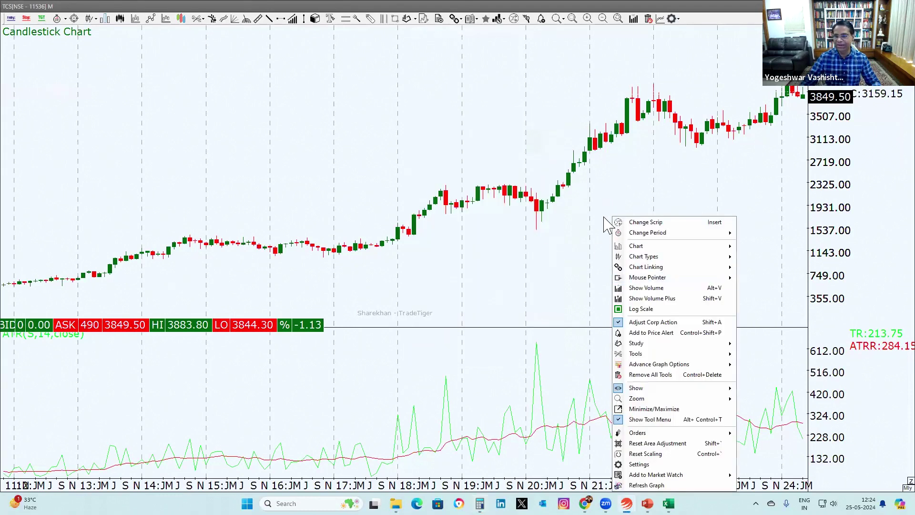
key("Escape")
key("ctrl+i")
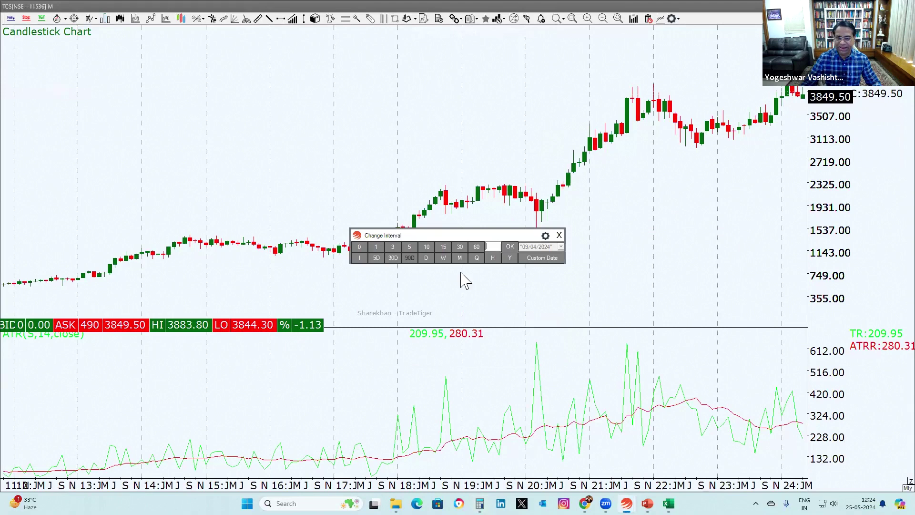
left_click(444, 259)
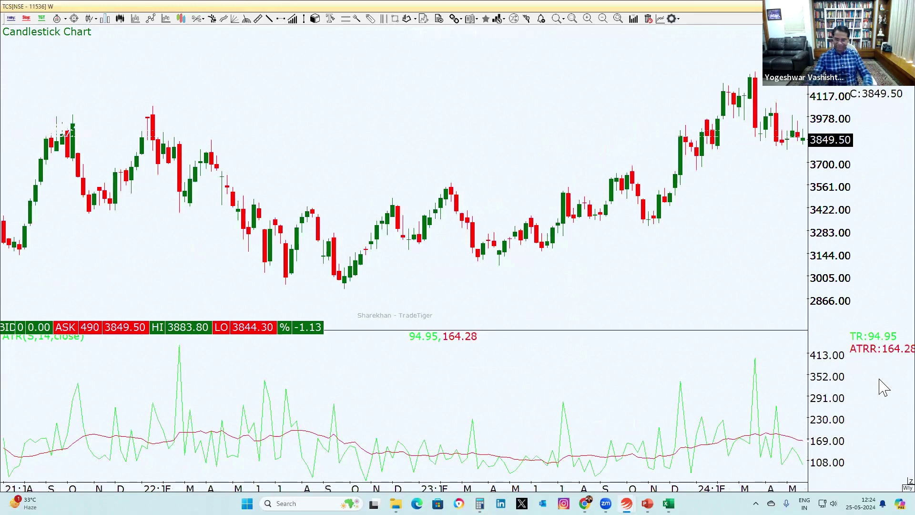
Open the Calculator and divide the weekly ATR of 164 by the TCS price of 3849
left_click(479, 503)
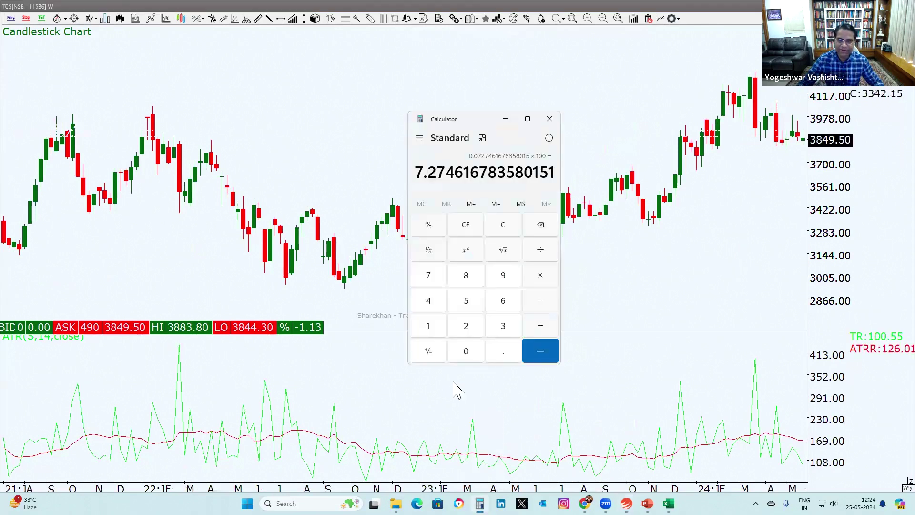
left_click(429, 325)
left_click(503, 301)
left_click(428, 301)
left_click(537, 258)
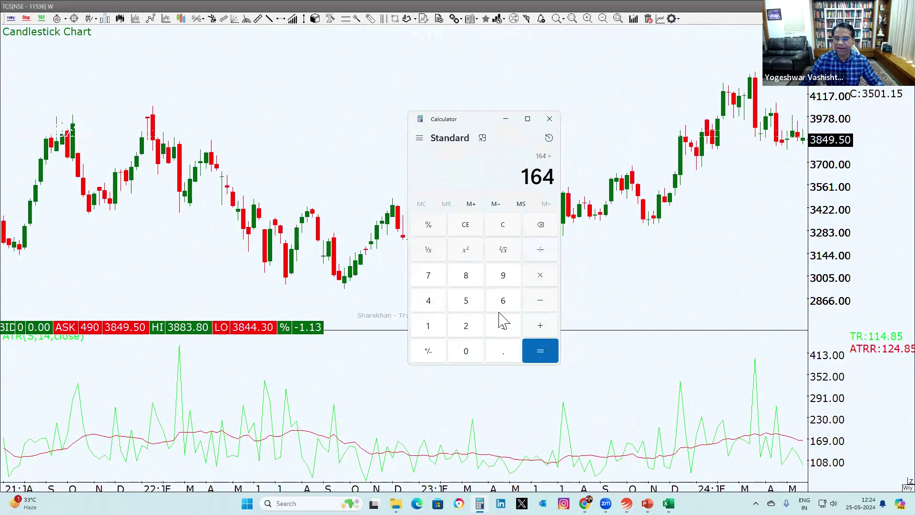
left_click(504, 328)
left_click(466, 280)
left_click(428, 301)
left_click(503, 277)
left_click(541, 352)
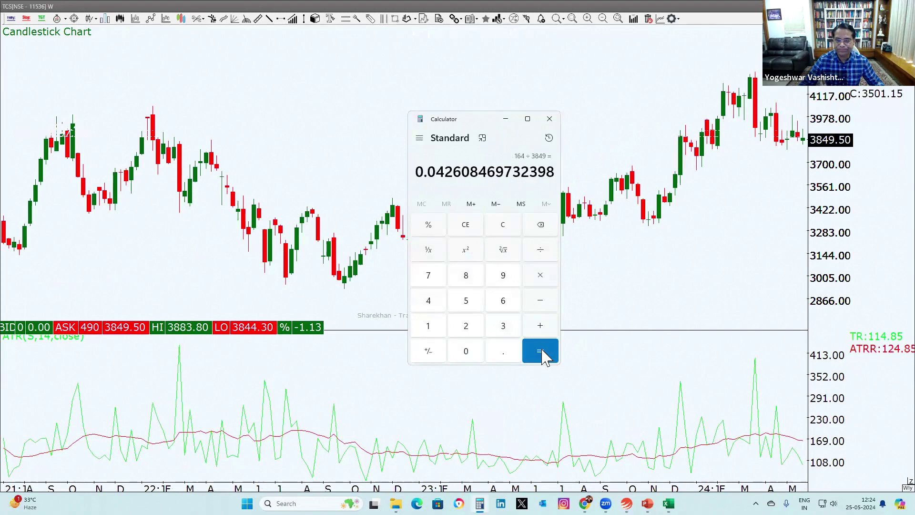
Multiply the quotient by 100 to express the weekly ATR as a percentage of the TCS price
left_click(540, 276)
left_click(429, 327)
left_click(466, 353)
left_click(466, 352)
left_click(540, 352)
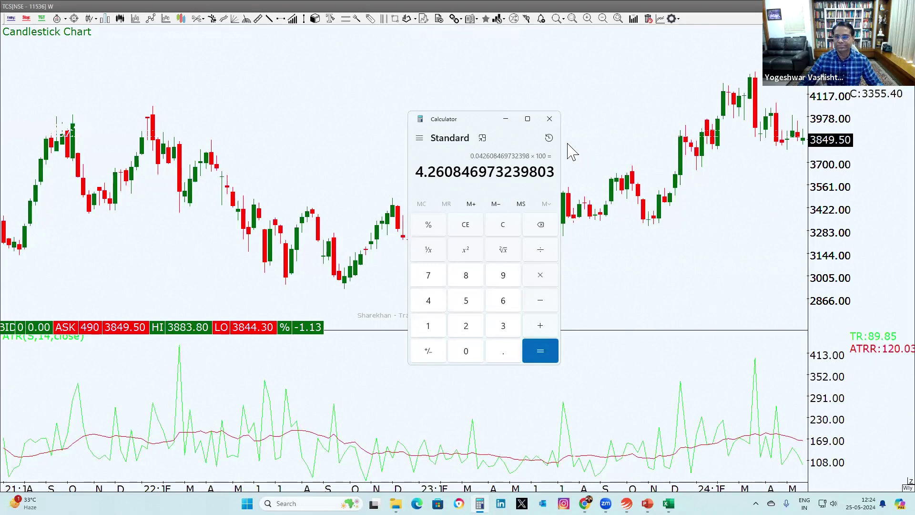
Close the Calculator and change the TCS chart's interval to daily
left_click(549, 118)
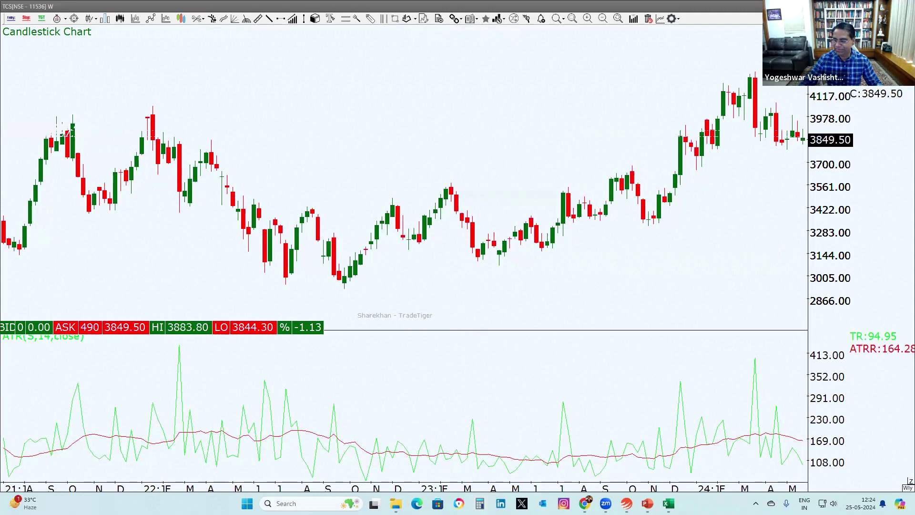
left_click(426, 258)
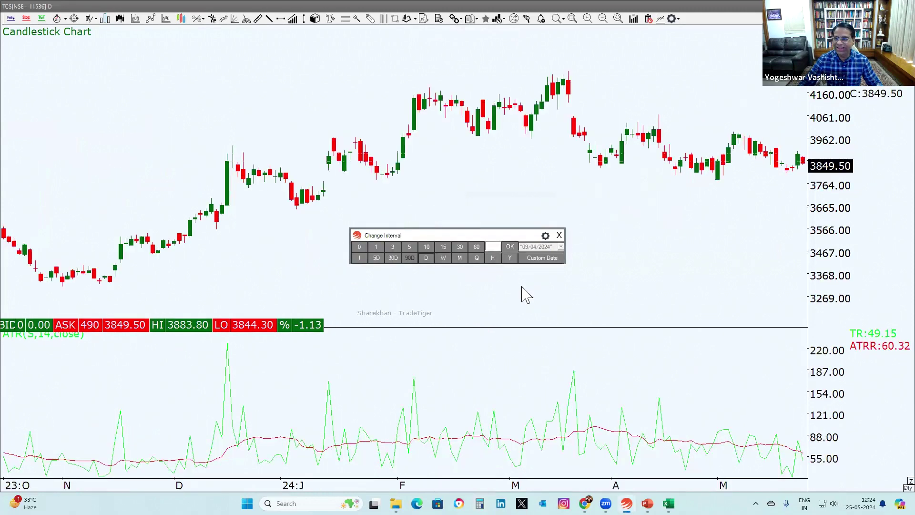
left_click(559, 235)
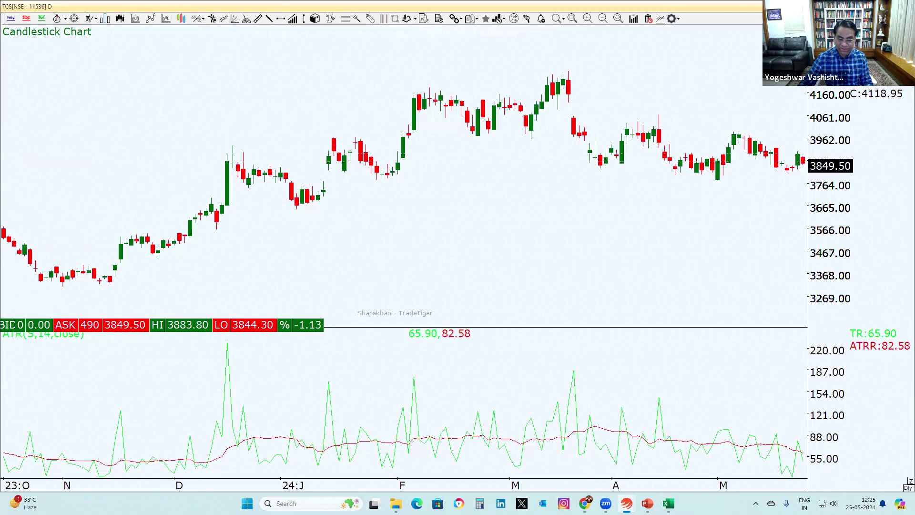
Multiply 12 by 8 in the Calculator, and close it
key("XF86Calculator")
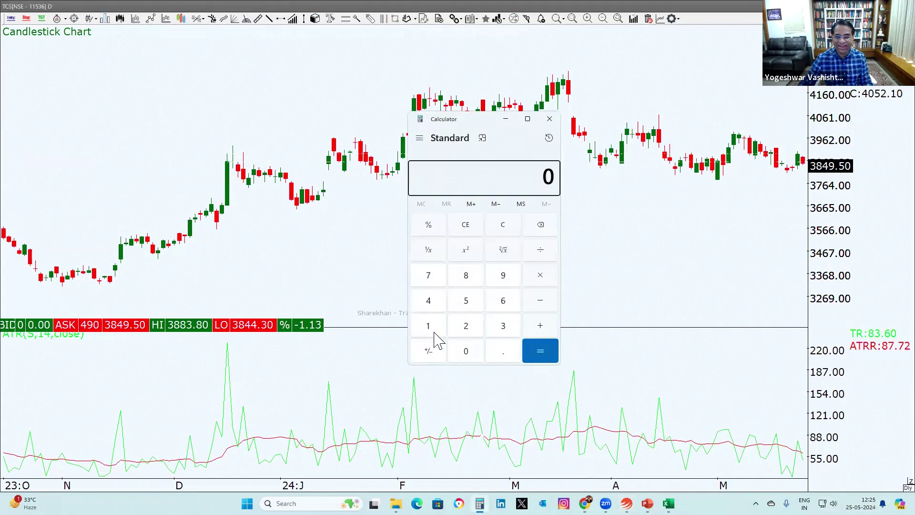
left_click(428, 325)
left_click(466, 325)
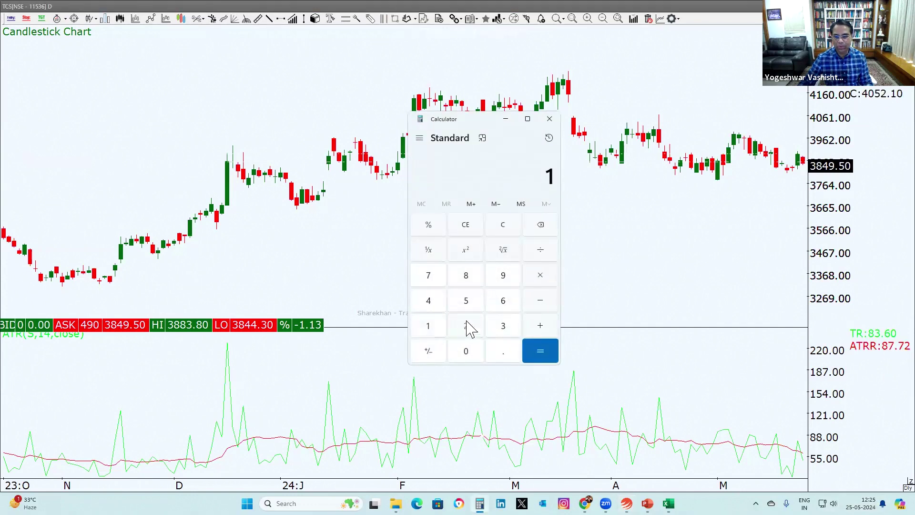
left_click(547, 276)
left_click(466, 280)
left_click(540, 352)
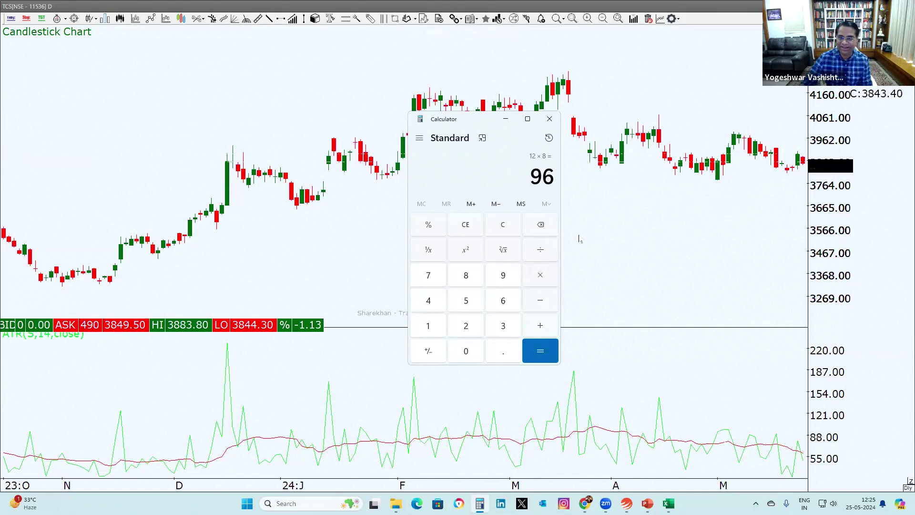
left_click(549, 118)
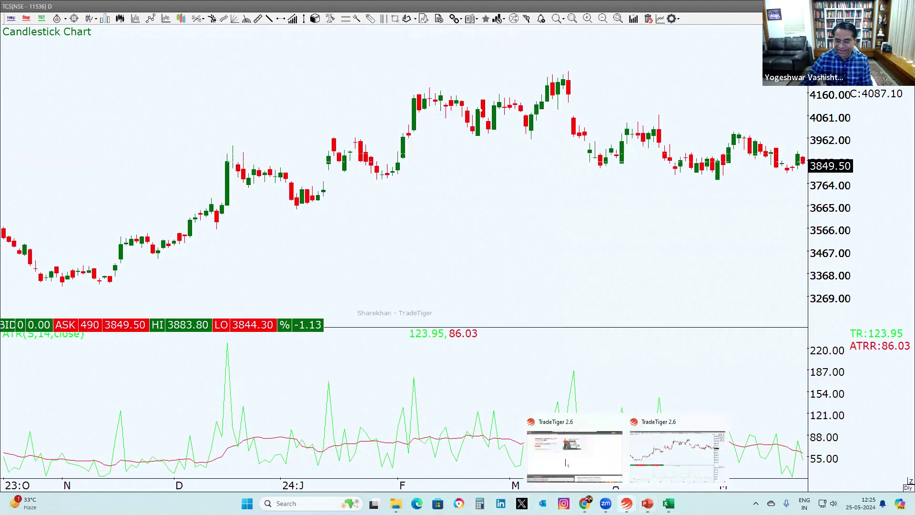
Switch to the browser, search Screener for "tcs" and show the Tata Consultancy Services Ltd company page
key("alt+Tab")
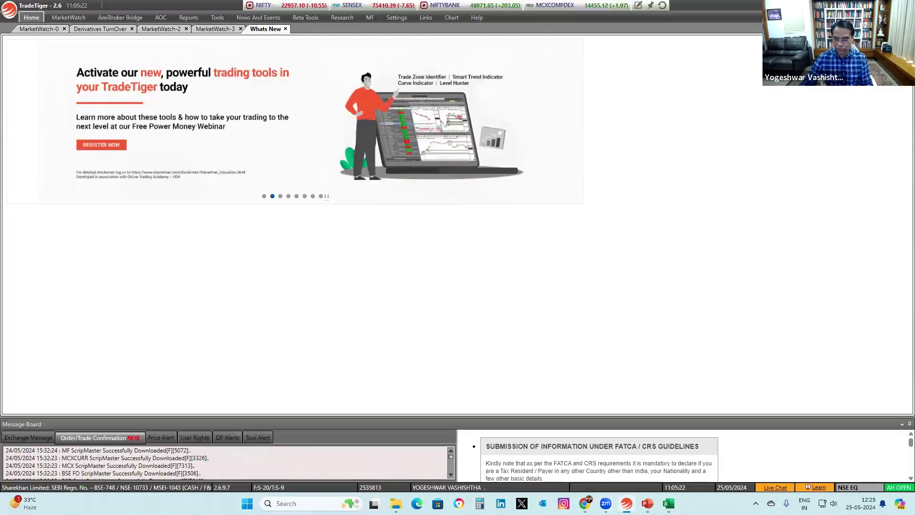
mouse_move(585, 504)
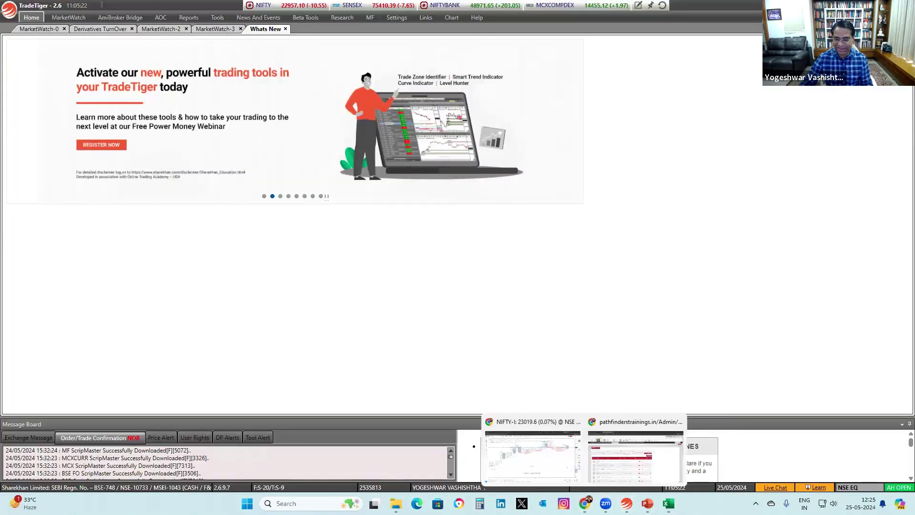
left_click(519, 459)
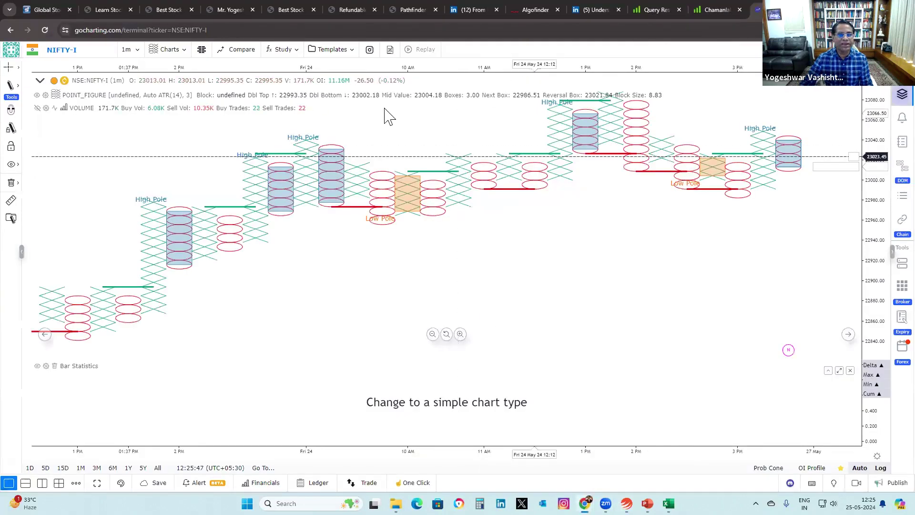
left_click(657, 9)
left_click(659, 53)
type("tcs")
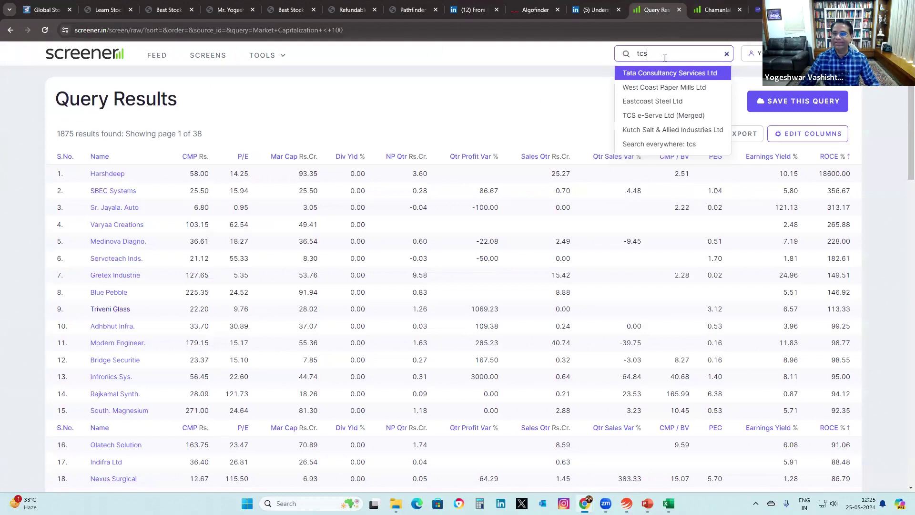
left_click(665, 73)
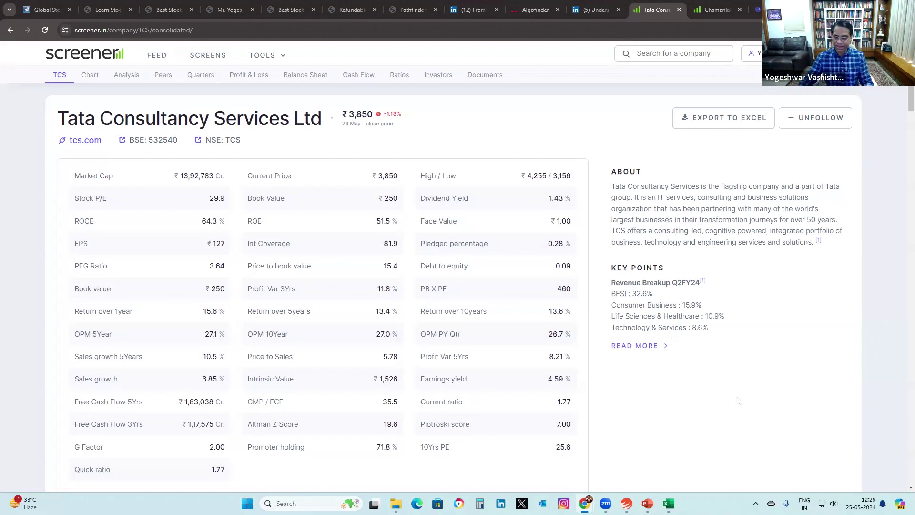
Return to the TCS chart in TradeTiger, remove the ATR indicator and change the interval to monthly
mouse_move(627, 503)
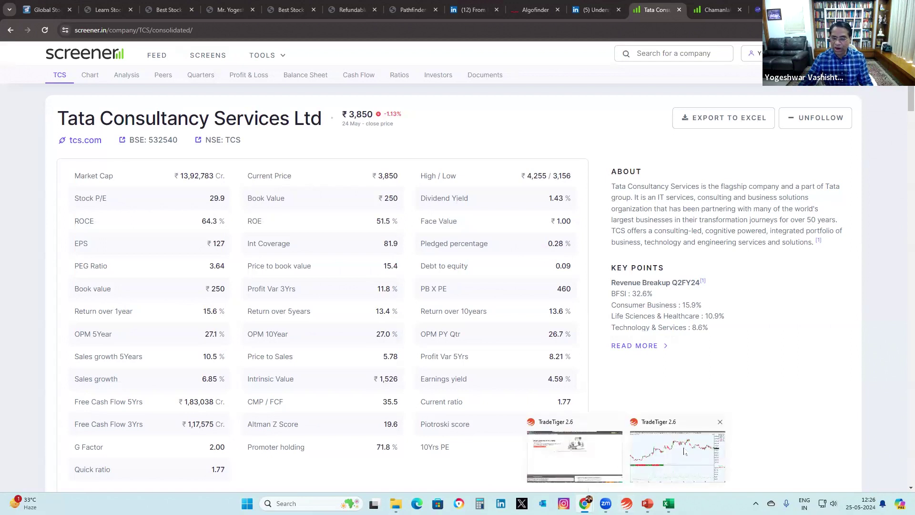
left_click(683, 450)
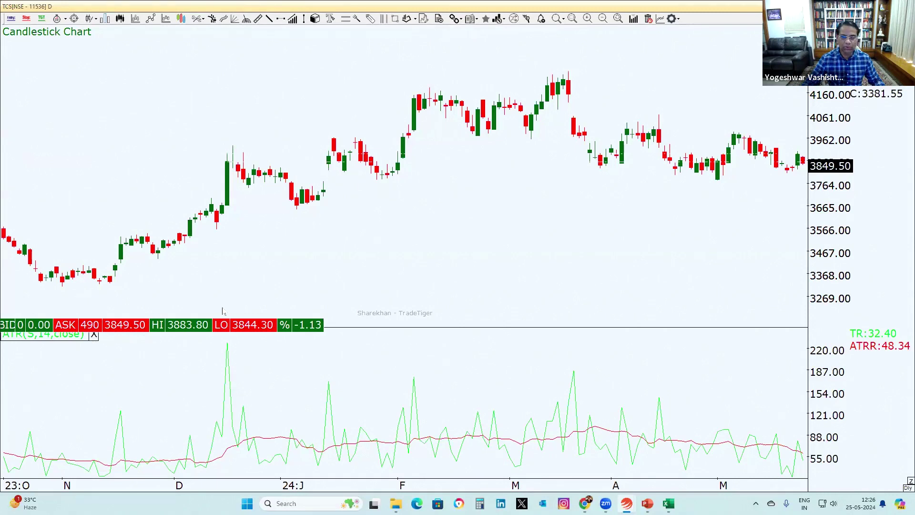
key("Delete")
key("ctrl+i")
left_click(461, 259)
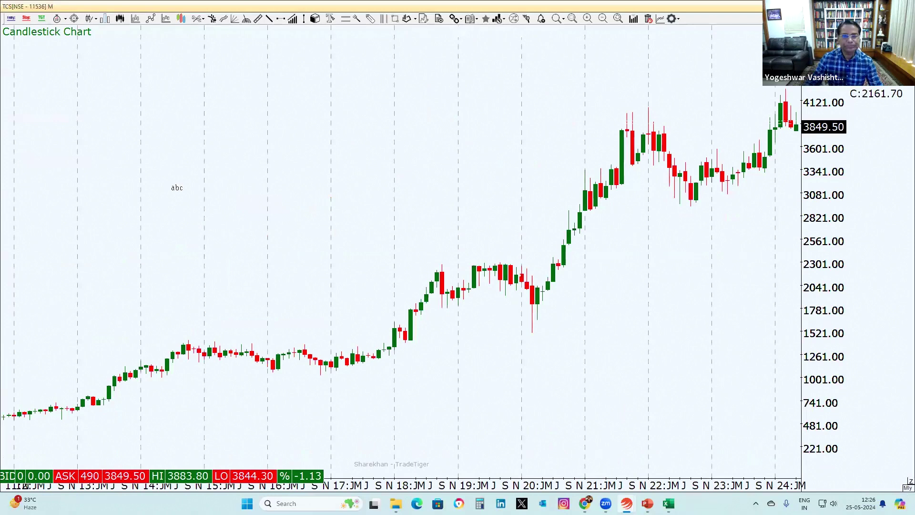
Add the text note "STOCK - CAN GIVE PROFIT ONLY IN UP DIRECTION" in the empty area above the TCS candles
left_click(211, 57)
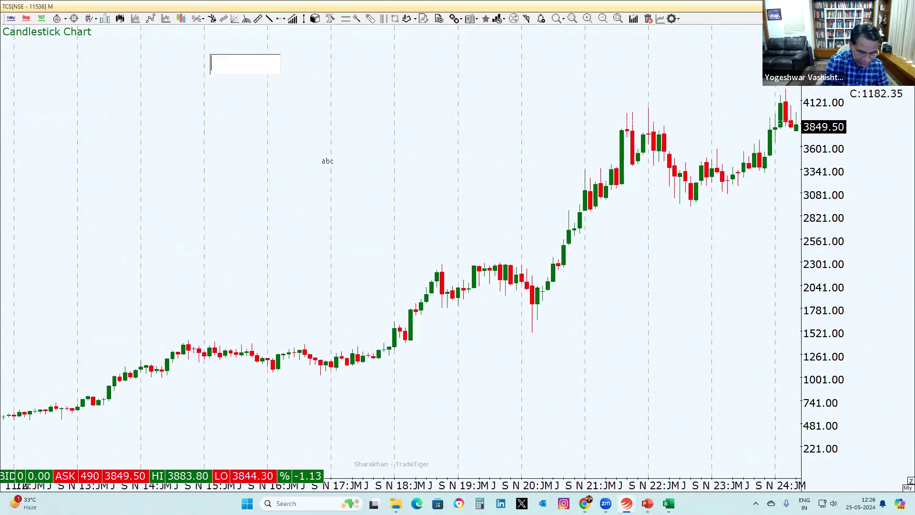
type("stoc")
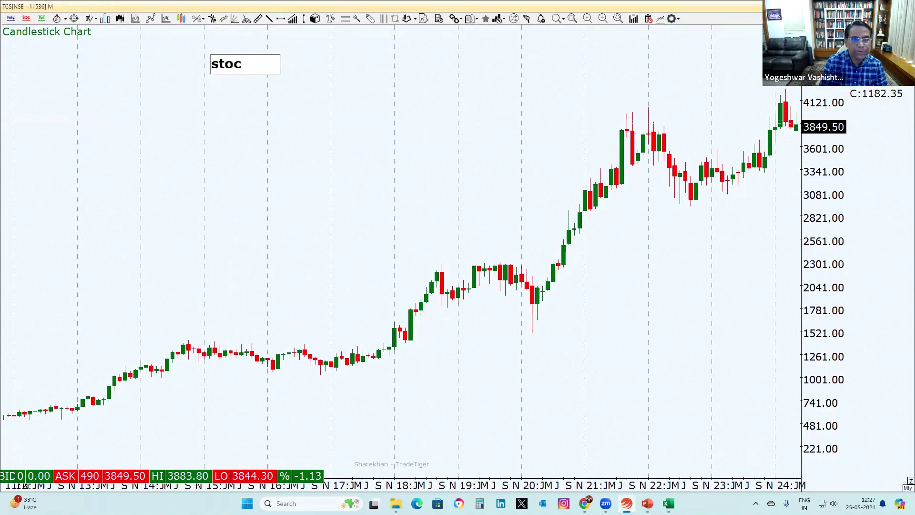
key("BackSpace")
key("BackSpace")
key("BackSpace")
key("BackSpace")
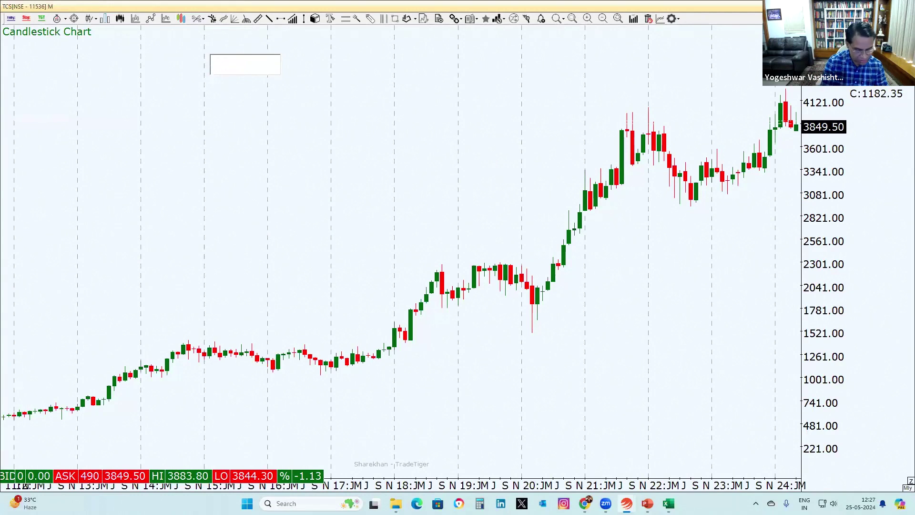
type("STOCK ")
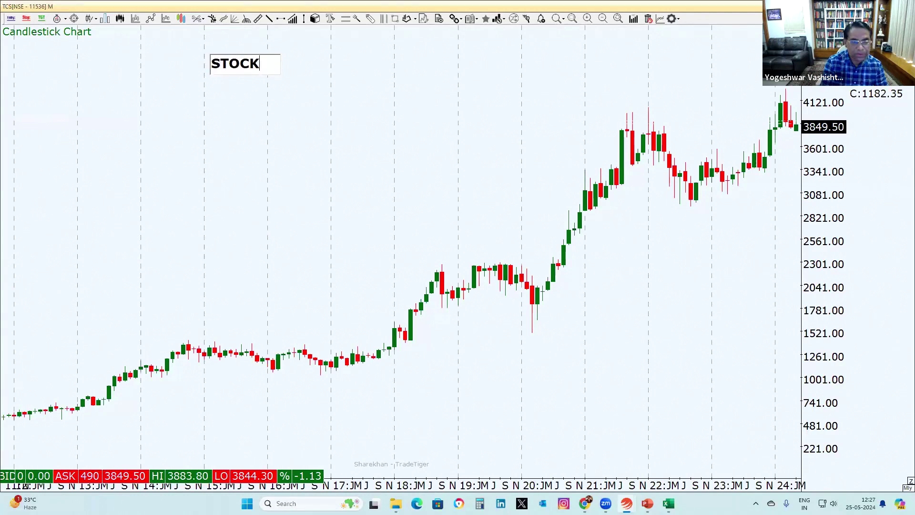
type("- ")
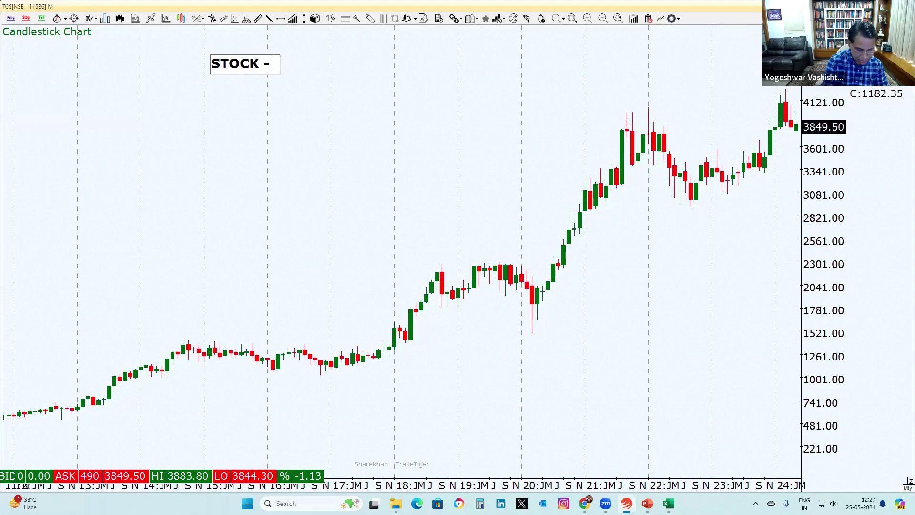
type("CAN GIV")
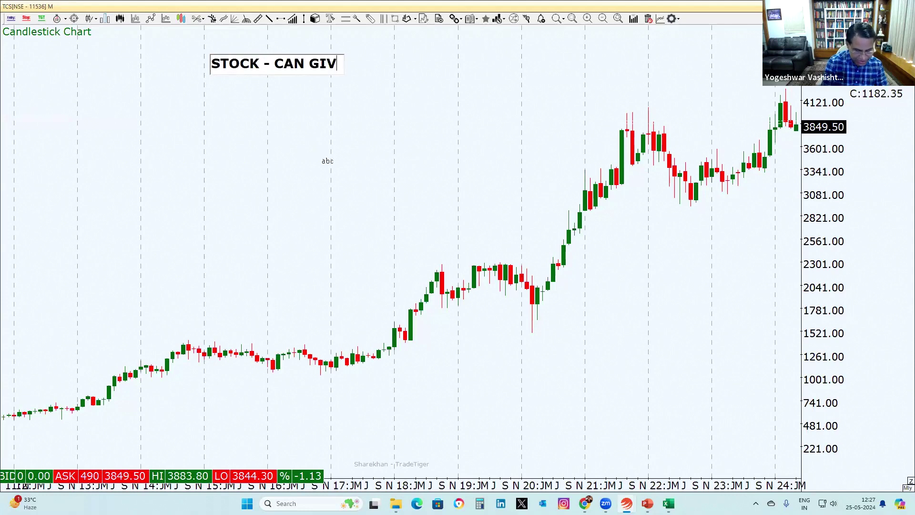
type("E PROFI")
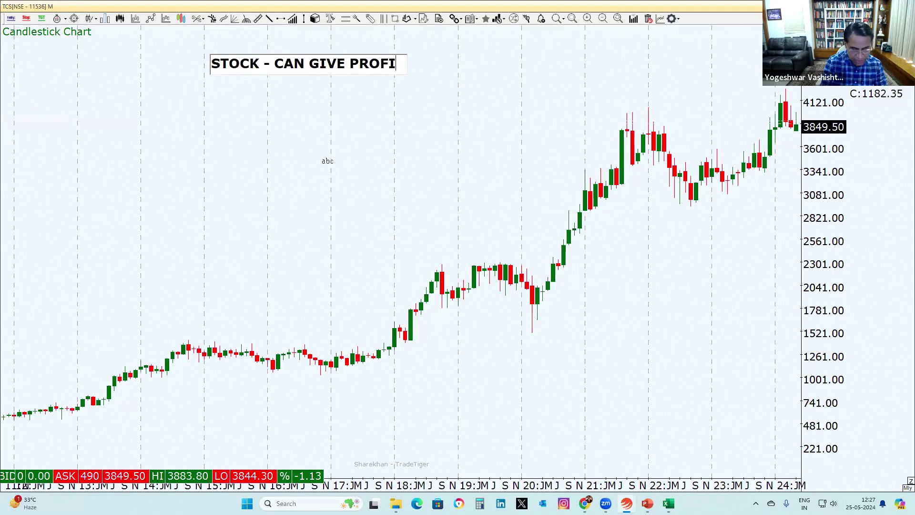
type("T O")
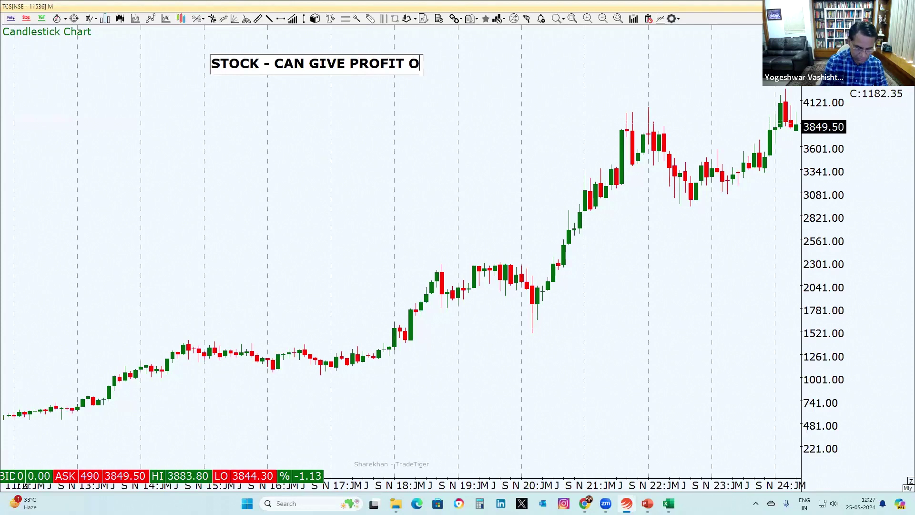
type("NLY IN")
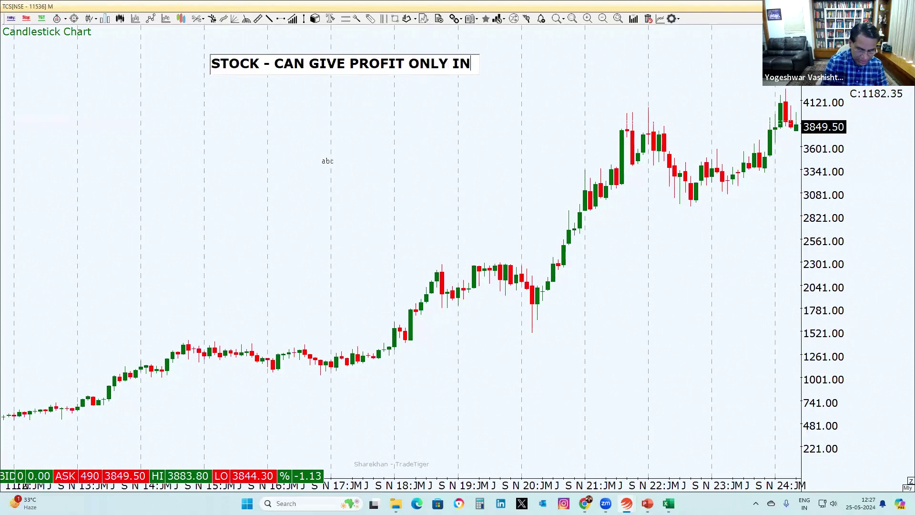
type(" UP D")
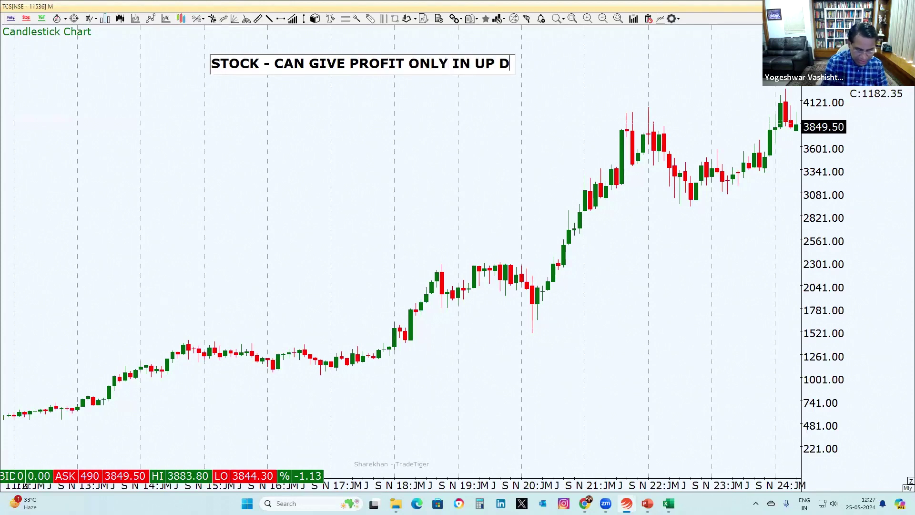
type("IRECTION")
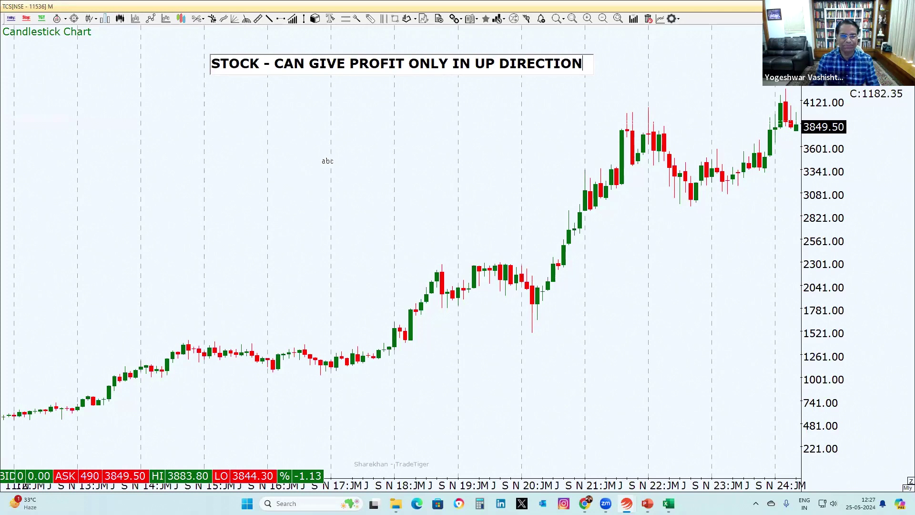
left_click(295, 146)
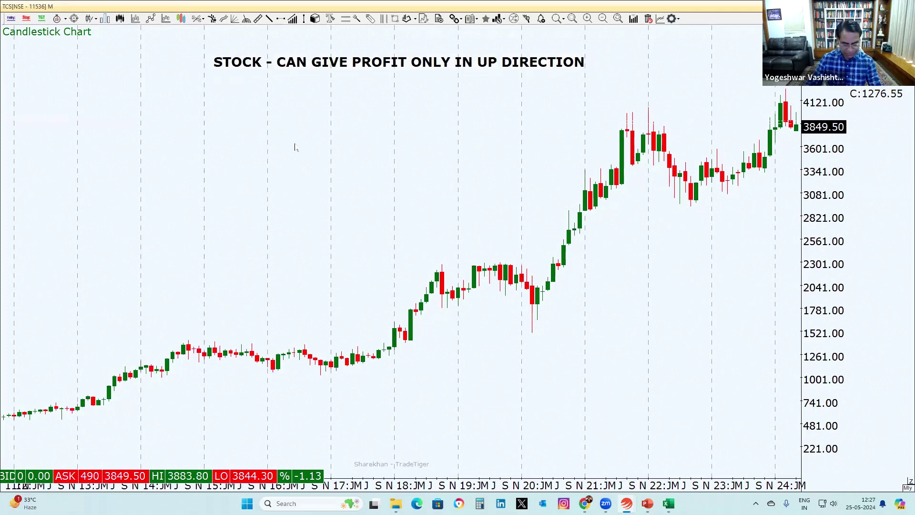
Add the text note "FUTURE - CAN GIVE PROFIT IN UP AND DOWN DIRECTION" directly below the STOCK note on the TCS chart
left_click(212, 87)
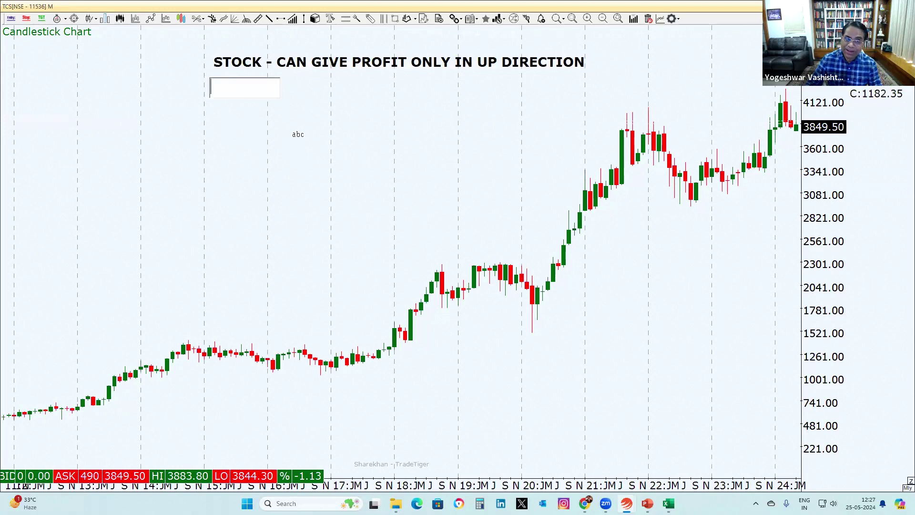
type("FUTURE")
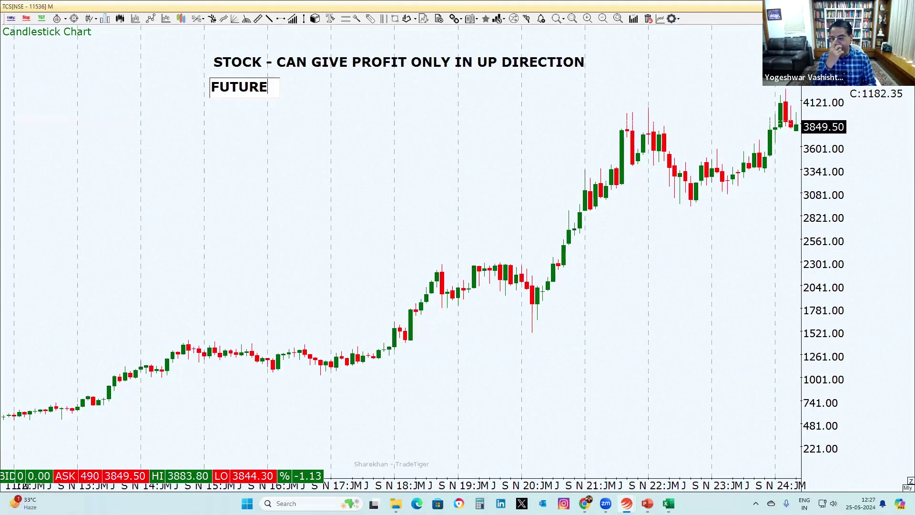
type(" - ")
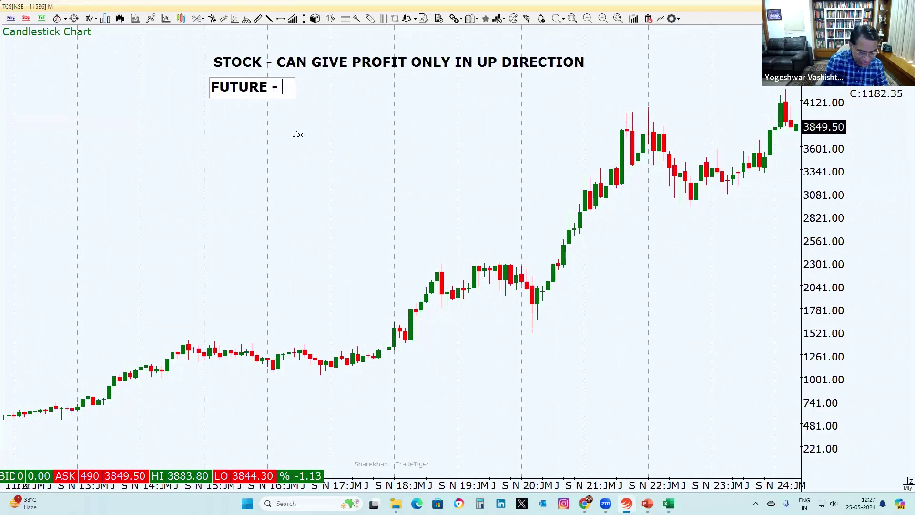
type("C")
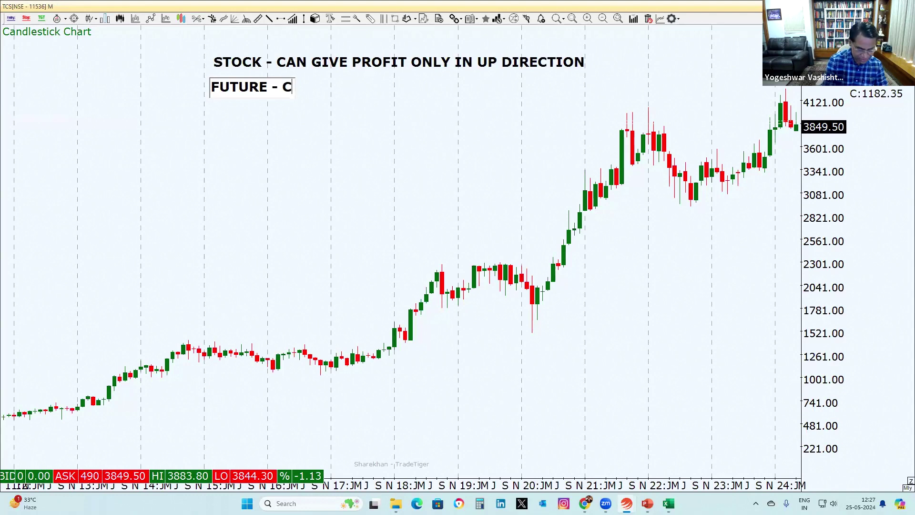
type("AN GIV")
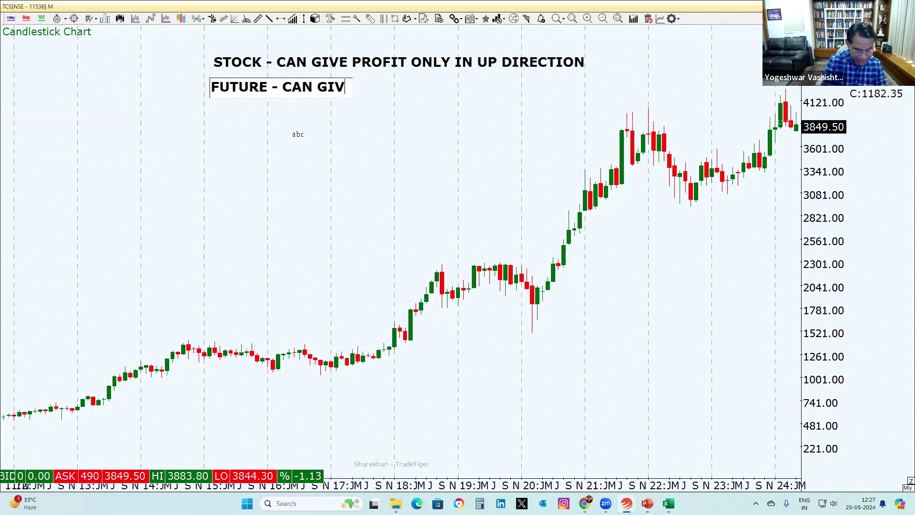
type("E PROFIT IN ")
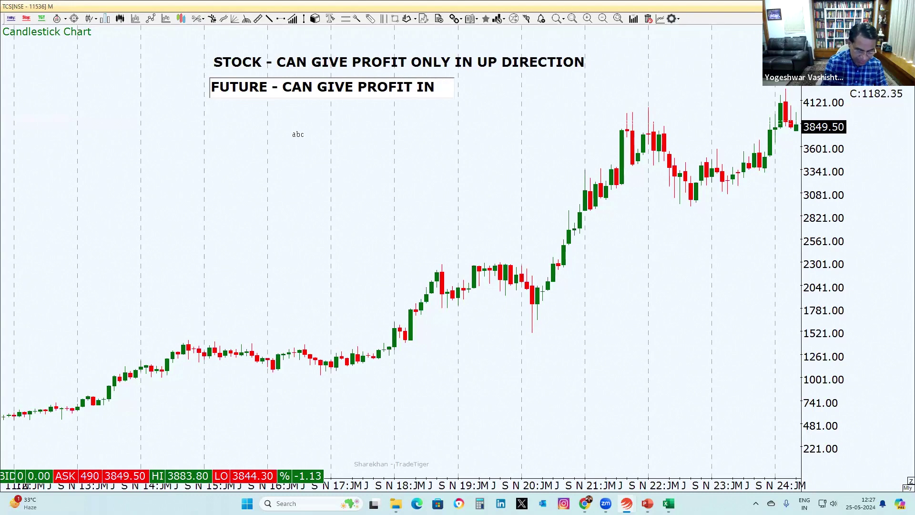
type("UP")
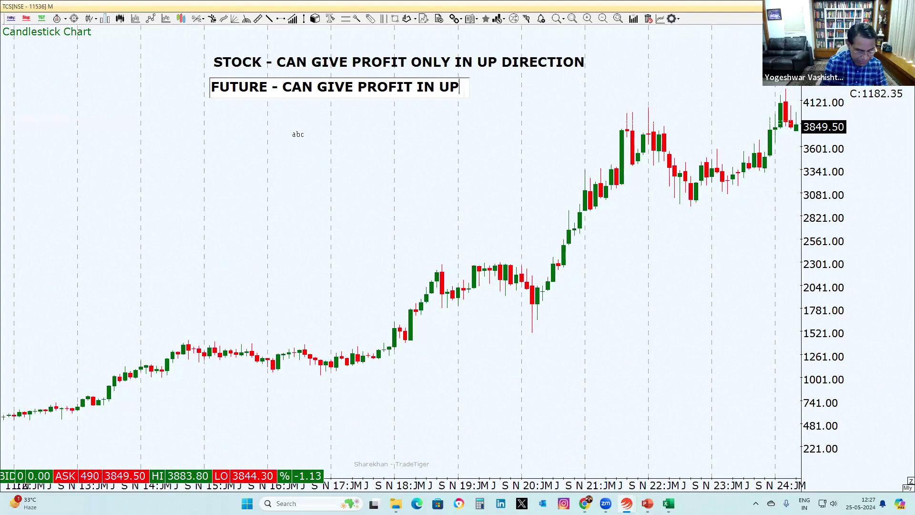
type(" AND DOW")
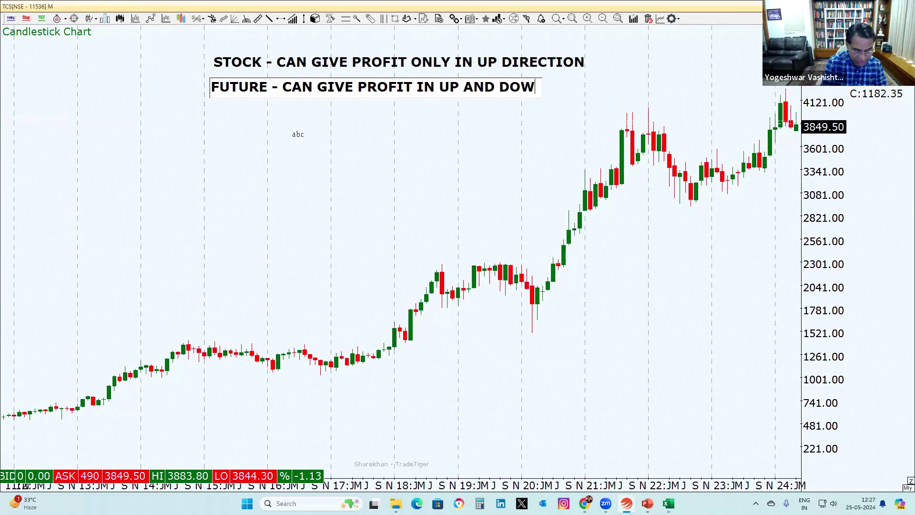
type("N DIR")
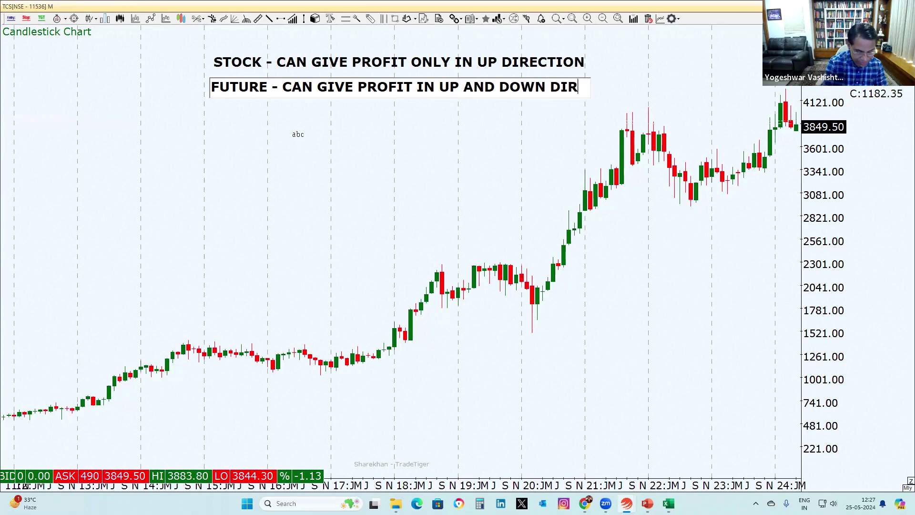
type("ECTION")
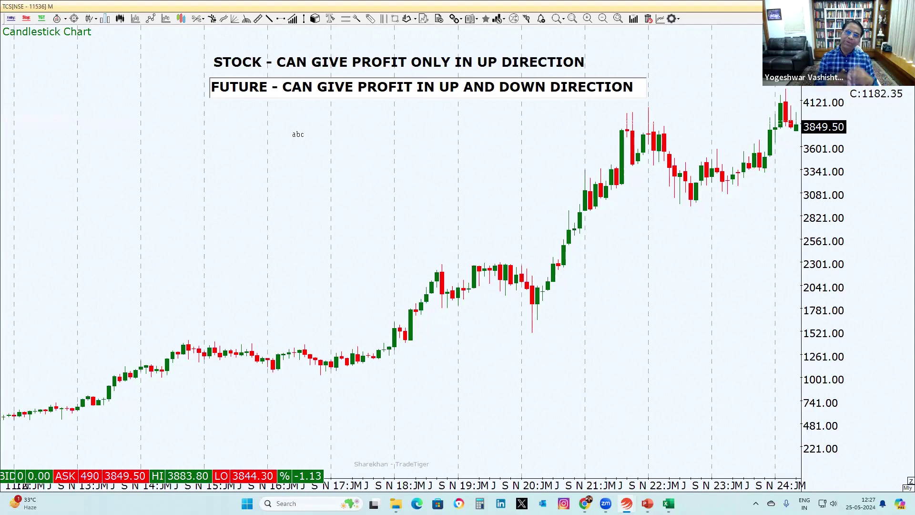
left_click(263, 127)
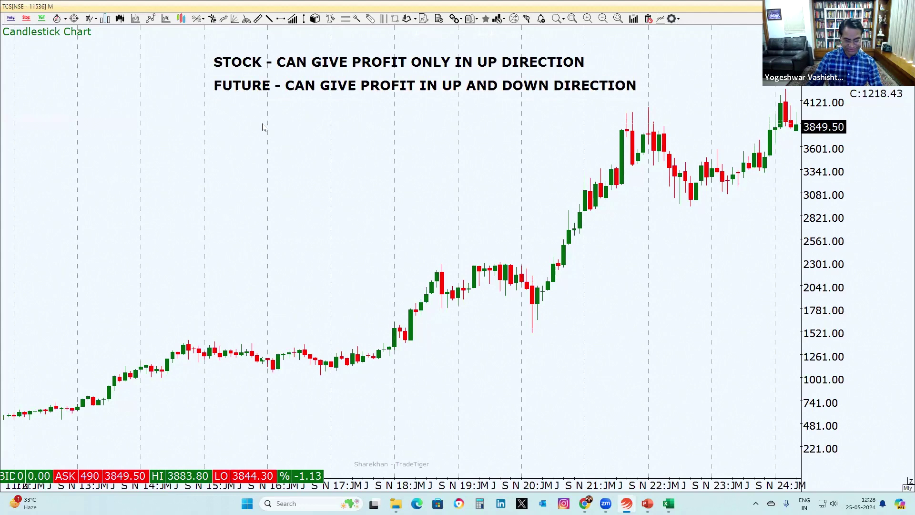
Add the note "OPTION - TRIDIRECTIONAL PRODUCT CAN GIVE PROFIT IN UP DOWN AND SIDEWAYS DIRECTION" below the FUTURE note and shift it left to fit
left_click(221, 106)
type("OPTION")
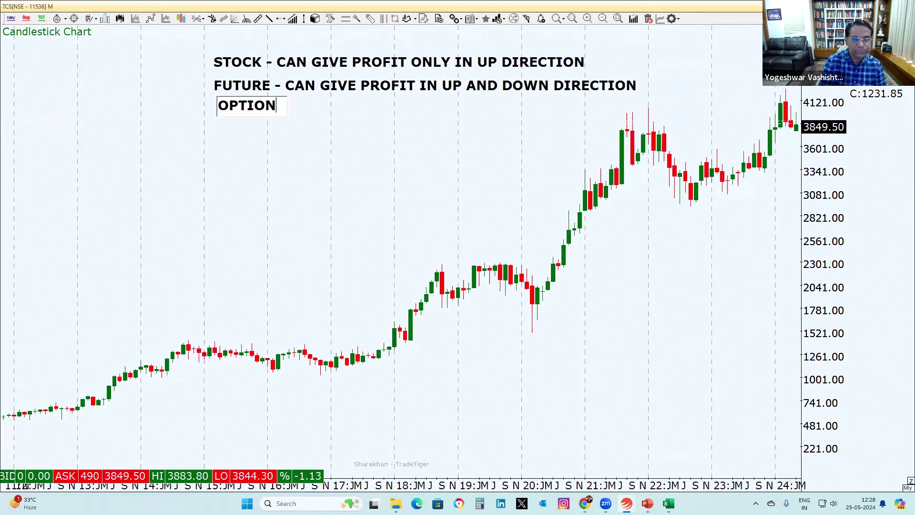
type("-")
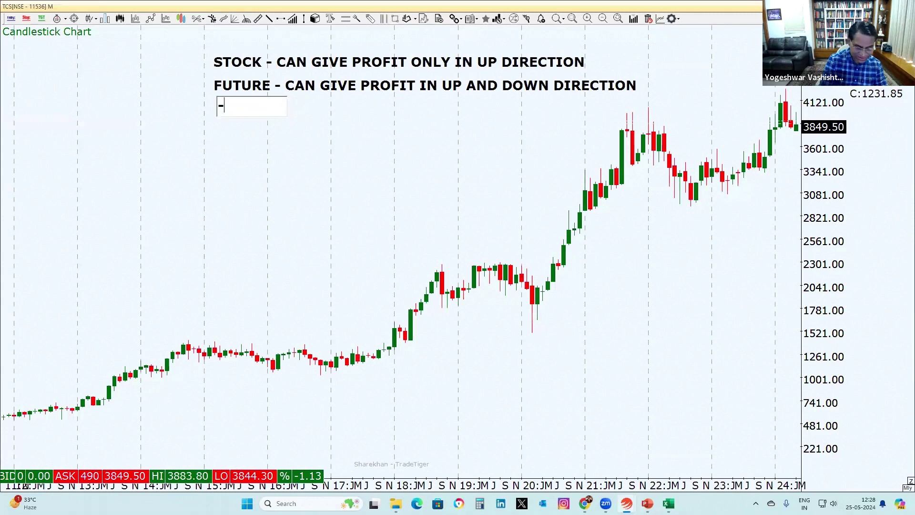
type(" TRID")
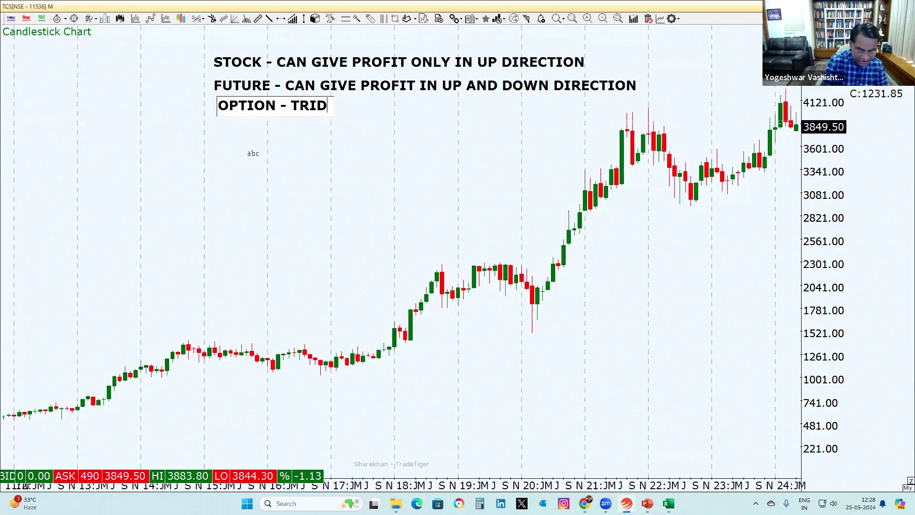
type("IRECTIO")
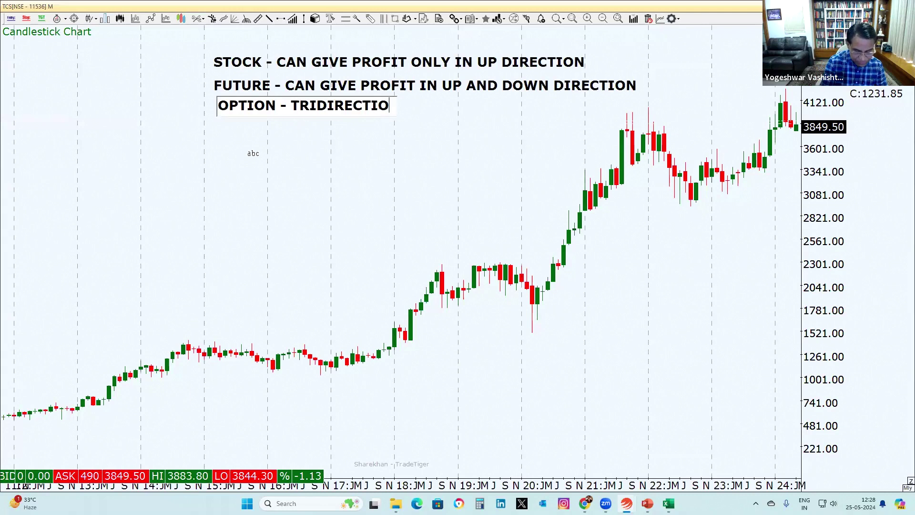
type("NAL PR")
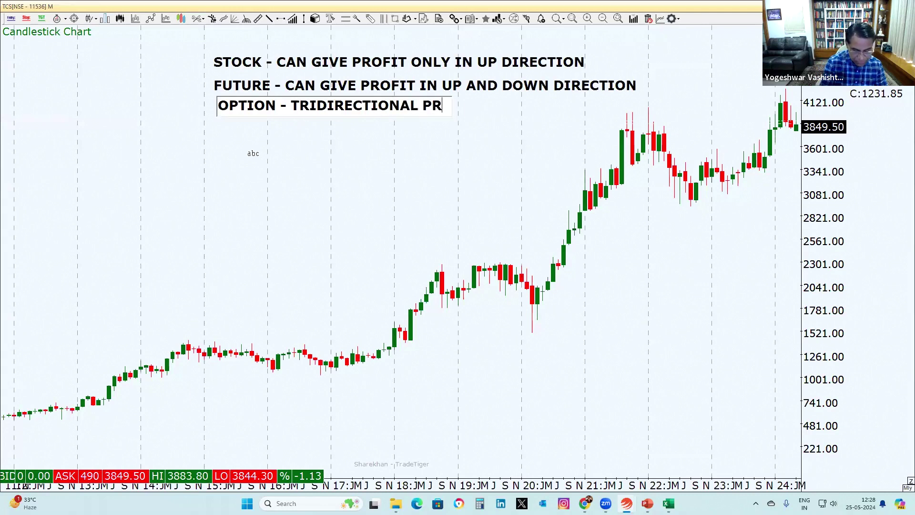
type("ODUCT ")
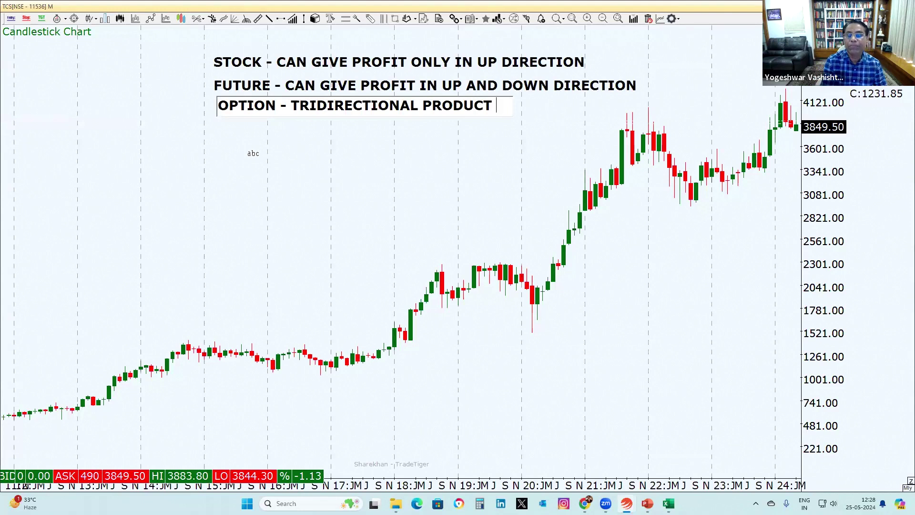
type("CAN G")
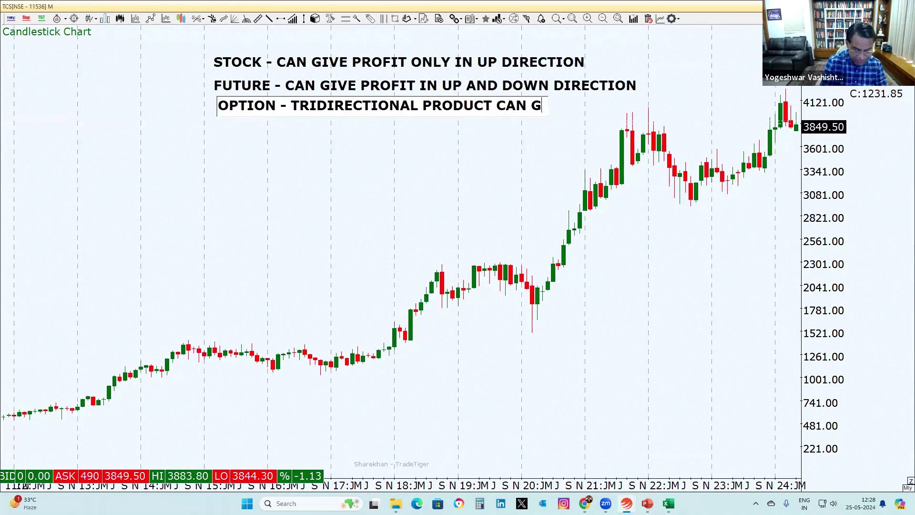
type("IVE PRO")
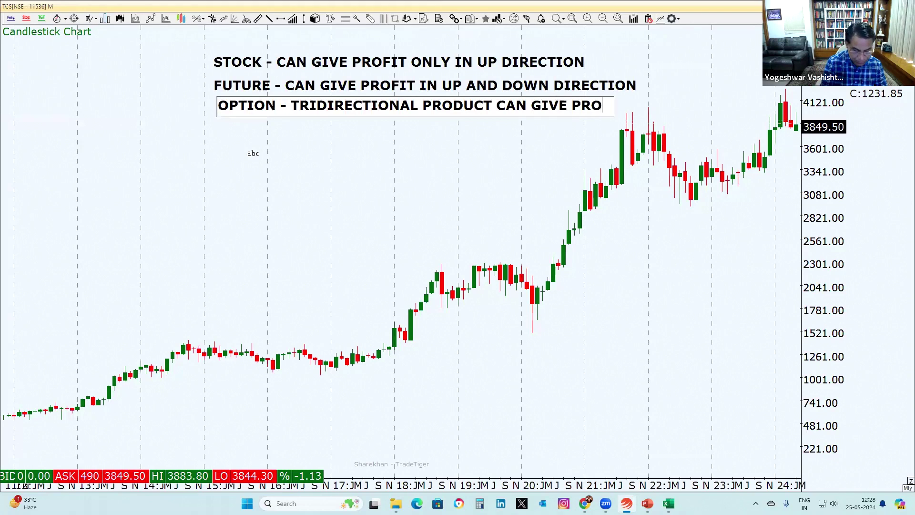
type("FIT IN ")
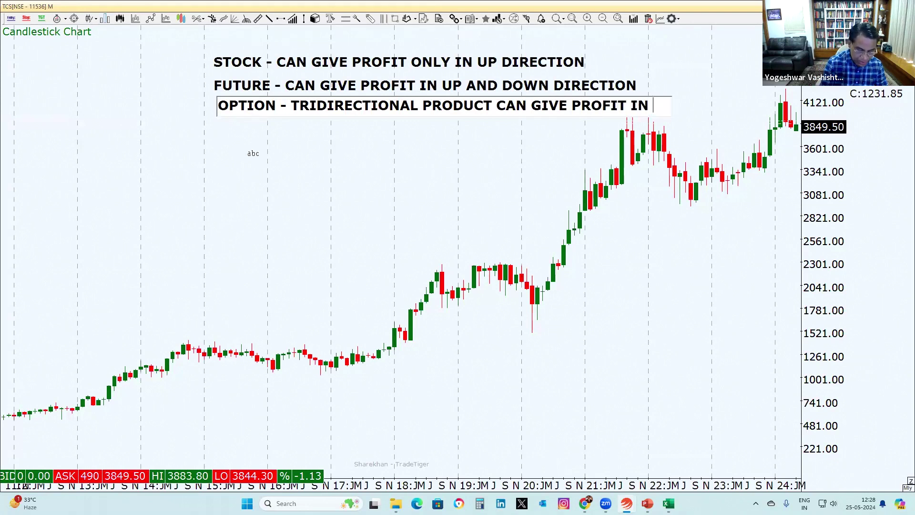
type("UP DOW")
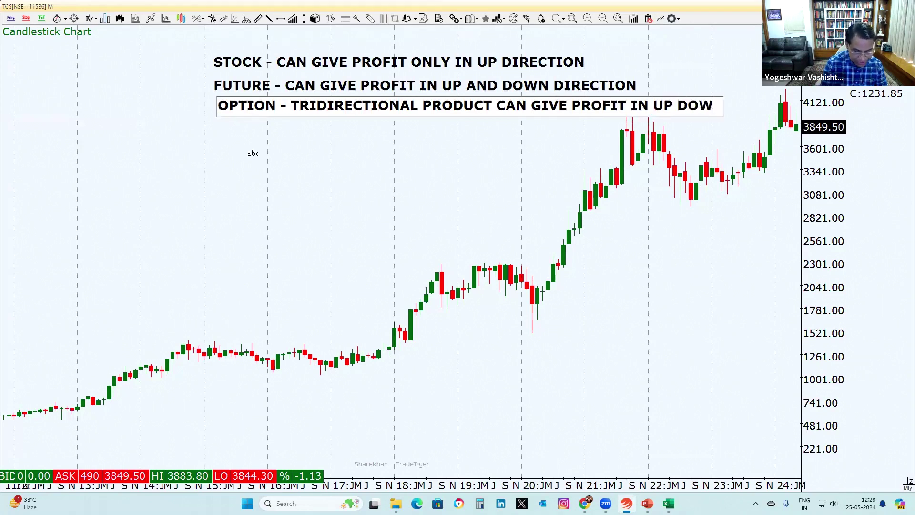
type("N AND SI")
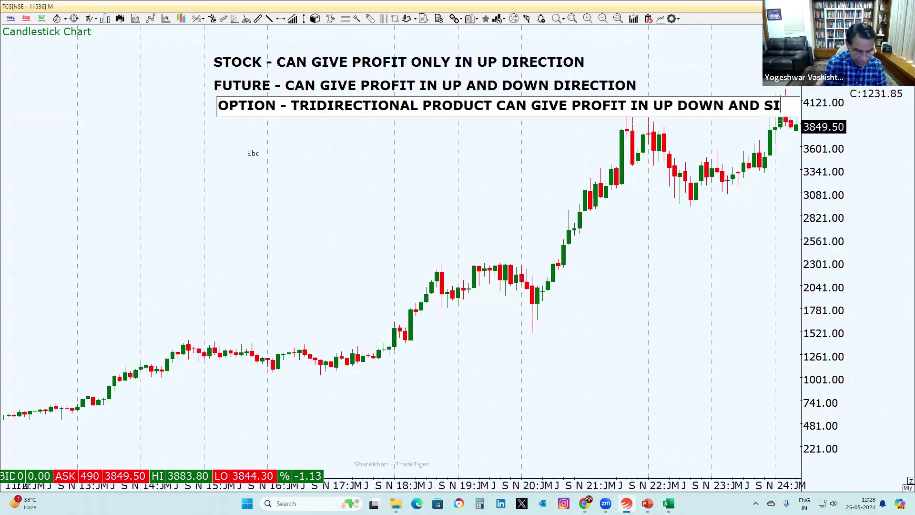
type("DEWAYS D")
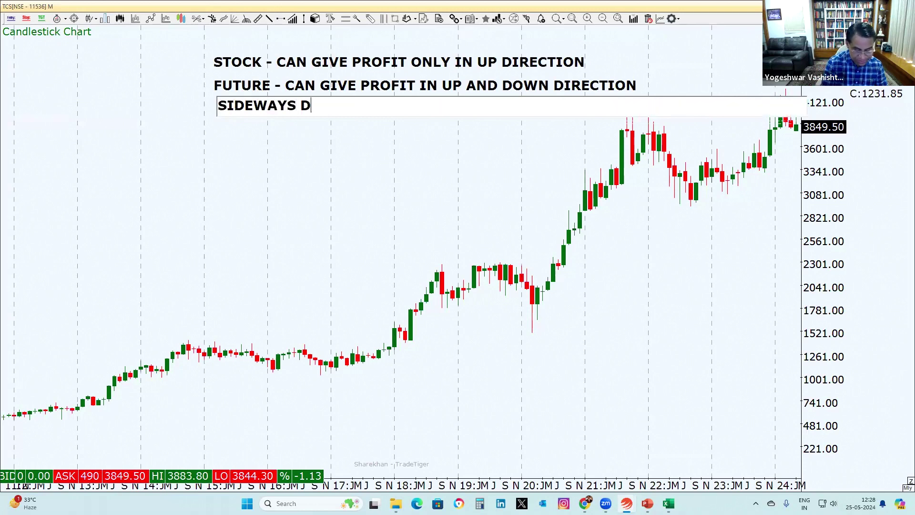
type("IRECTI")
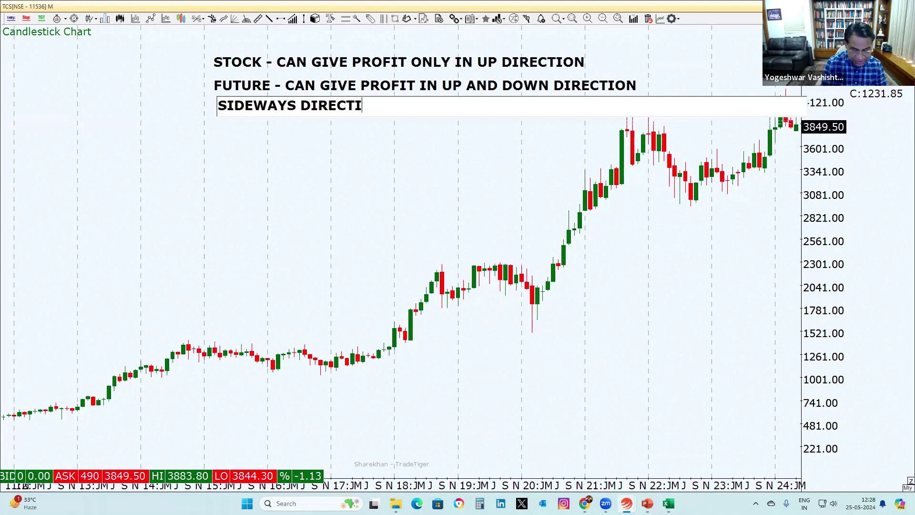
type("ON")
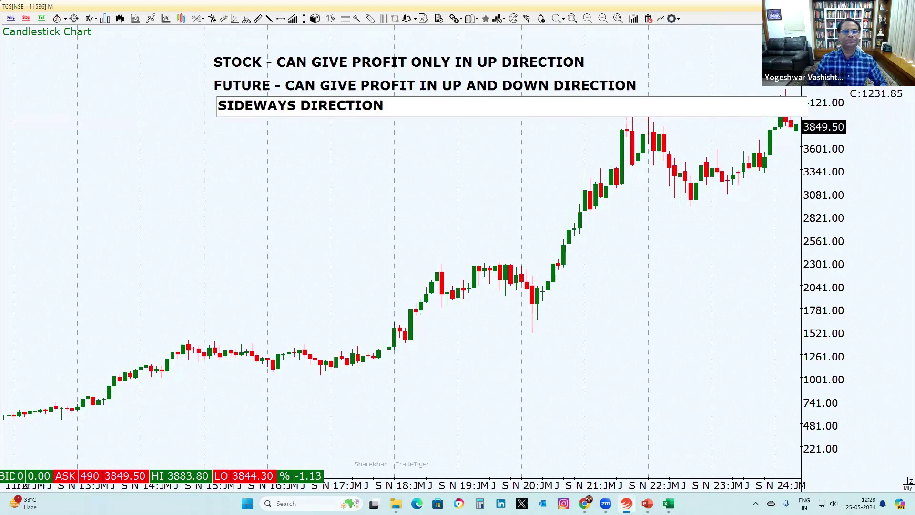
left_click(286, 138)
left_click_drag(314, 109, 157, 117)
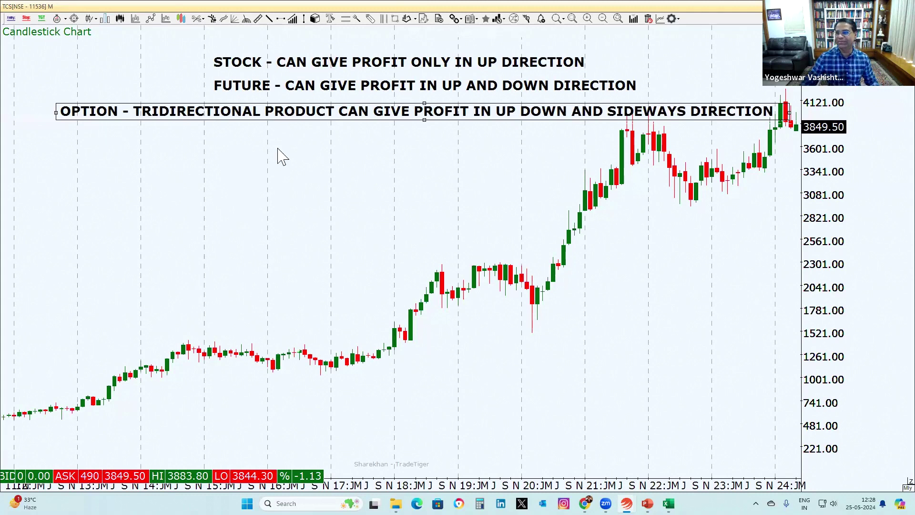
Remove all drawn tools, including the three text notes, from the TCS chart in all intervals
right_click(372, 153)
left_click(435, 310)
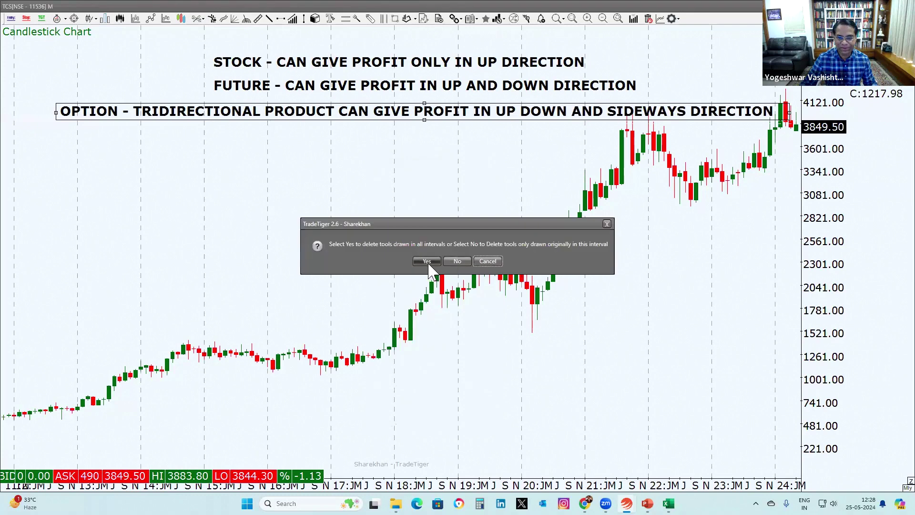
left_click(427, 261)
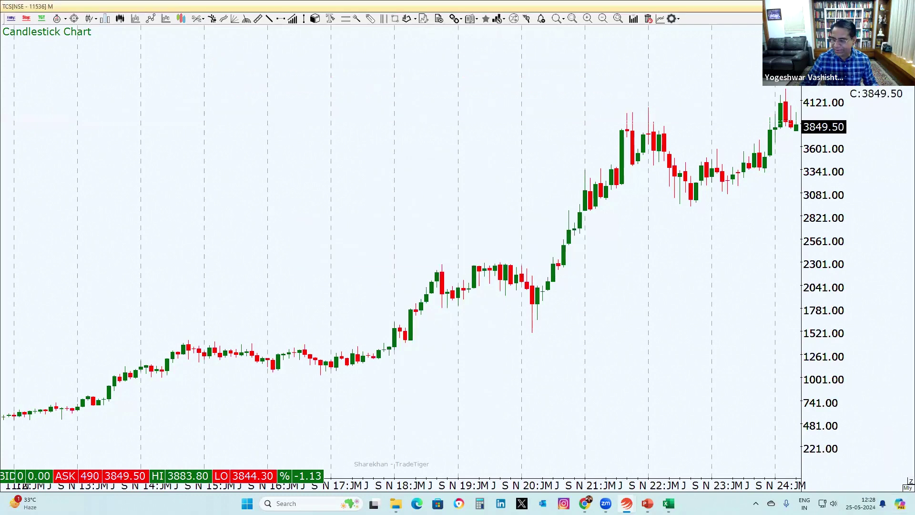
Change the TCS chart interval to daily and show a slightly longer price history
key("ctrl+i")
left_click(426, 258)
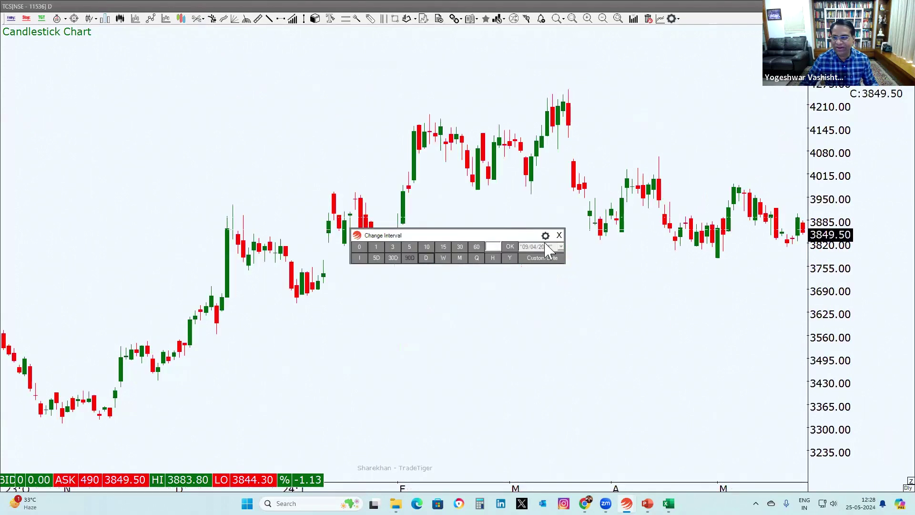
left_click(486, 296)
scroll(492, 298, "down", 2)
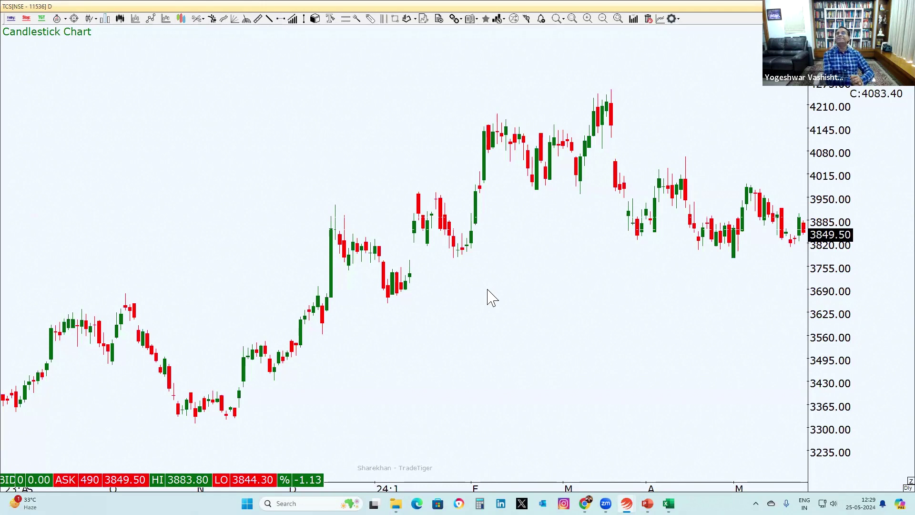
Multiply 52 by 5 in the Calculator, and close it
left_click(480, 504)
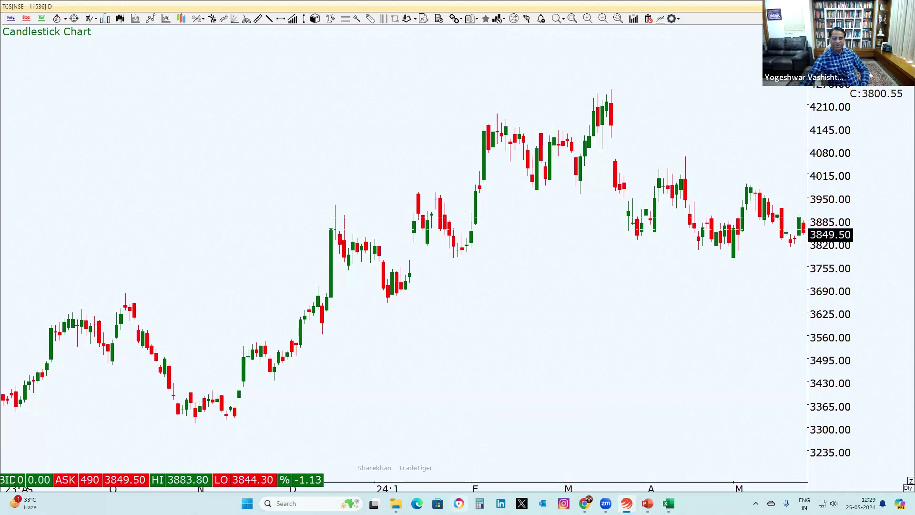
left_click(467, 300)
left_click(466, 325)
left_click(540, 278)
left_click(466, 301)
left_click(539, 351)
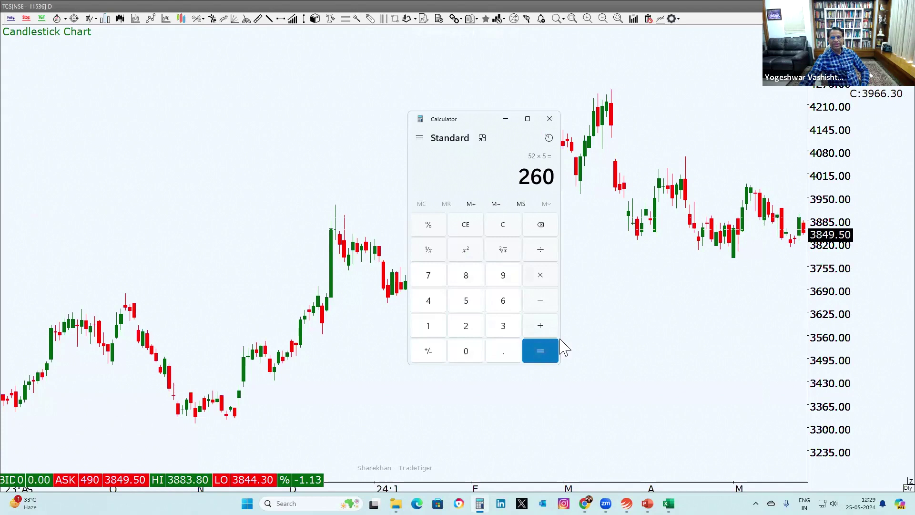
left_click(550, 119)
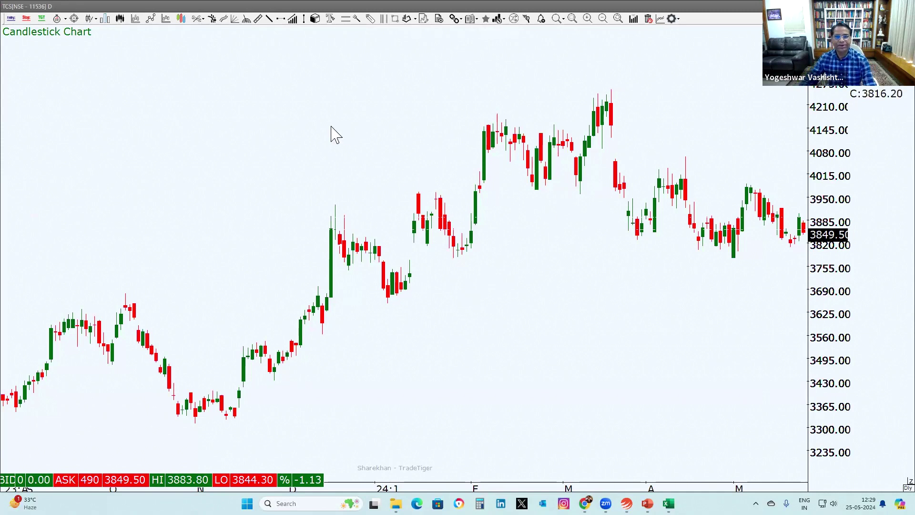
Start adding an Average study to the TCS chart with the Exponential type and a period of 5
right_click(304, 103)
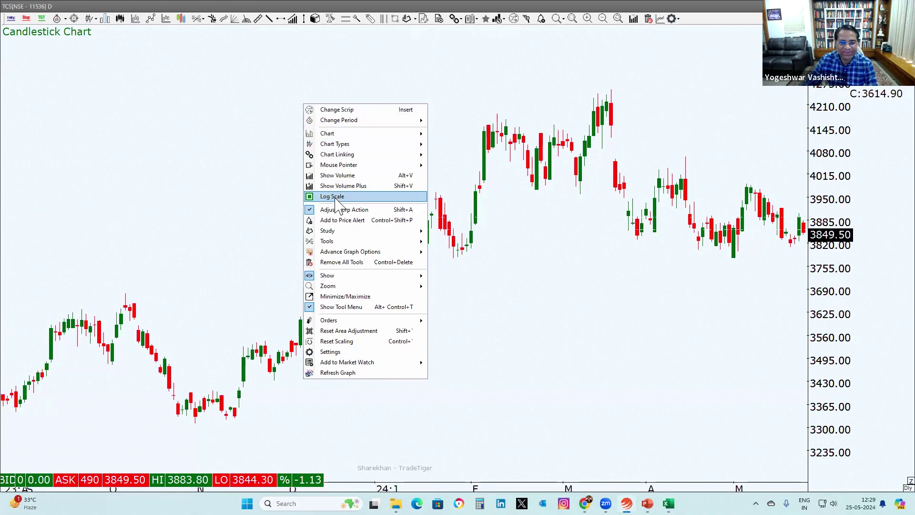
mouse_move(362, 230)
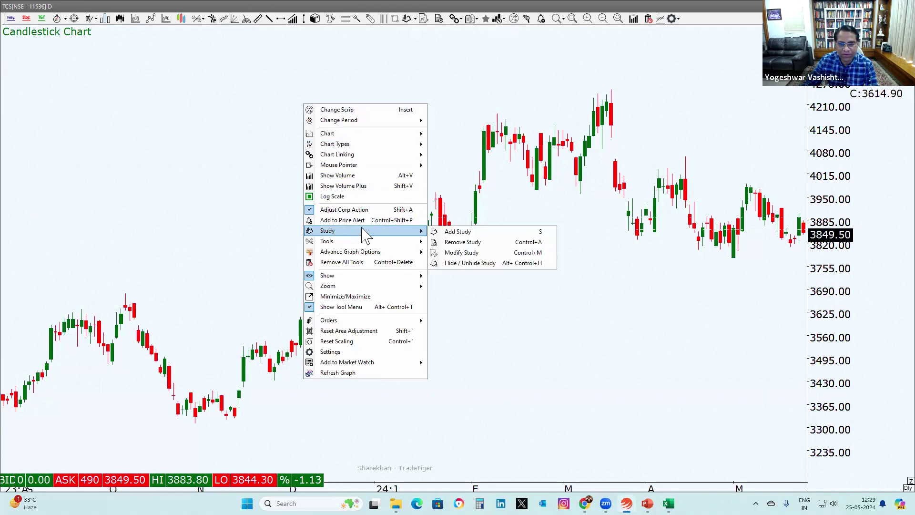
left_click(449, 232)
left_click(238, 150)
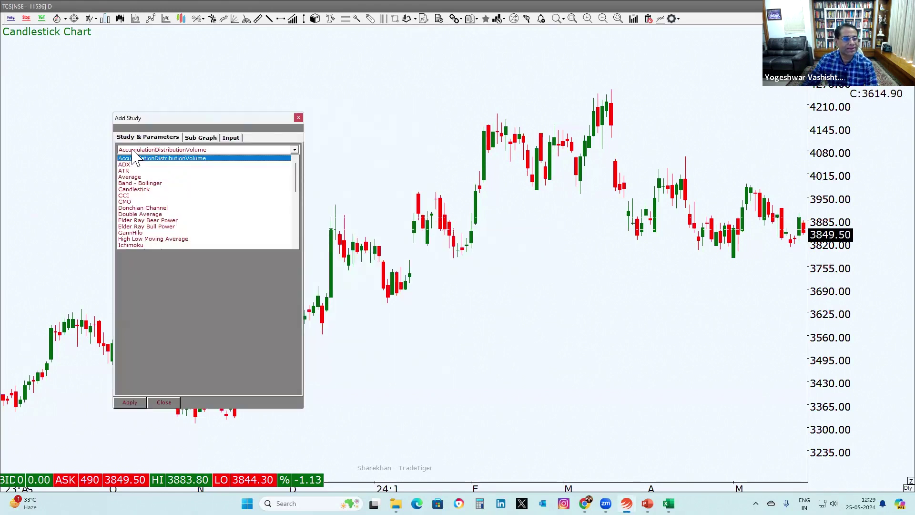
left_click(134, 177)
left_click(192, 162)
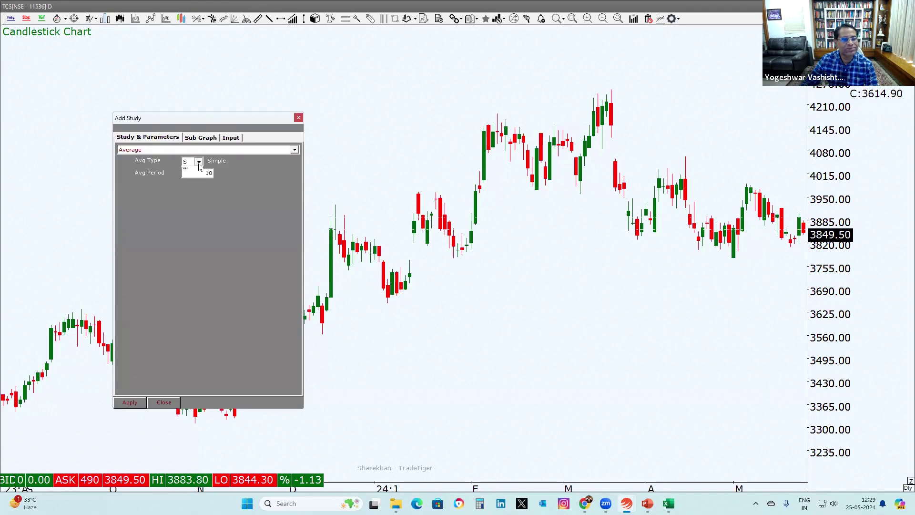
left_click(185, 176)
left_click(196, 175)
type("5")
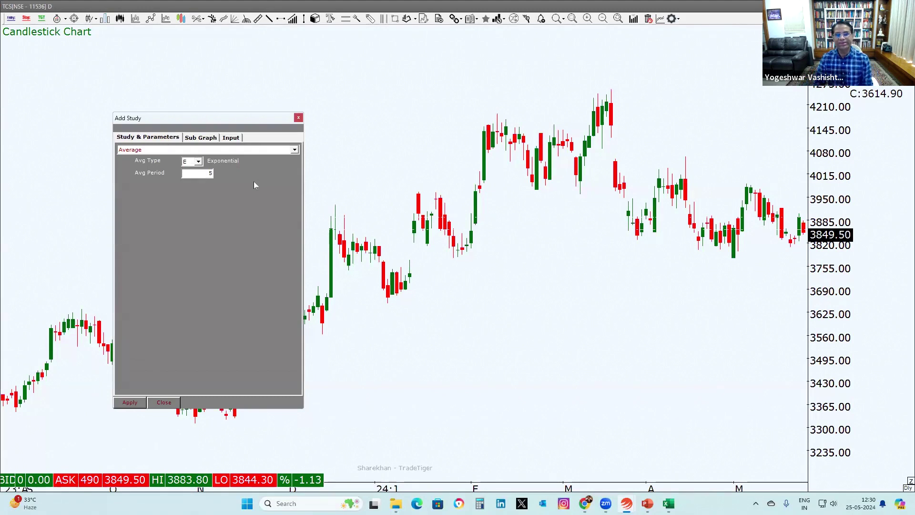
Give the average line a width of 3 and a dark green colour in place of bright green, and apply the study
left_click(198, 138)
left_click(213, 238)
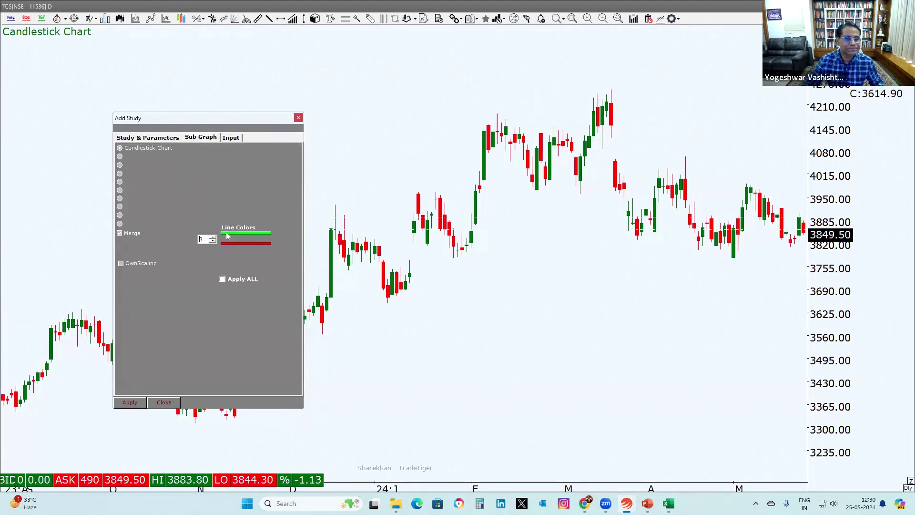
left_click(233, 232)
left_click(386, 172)
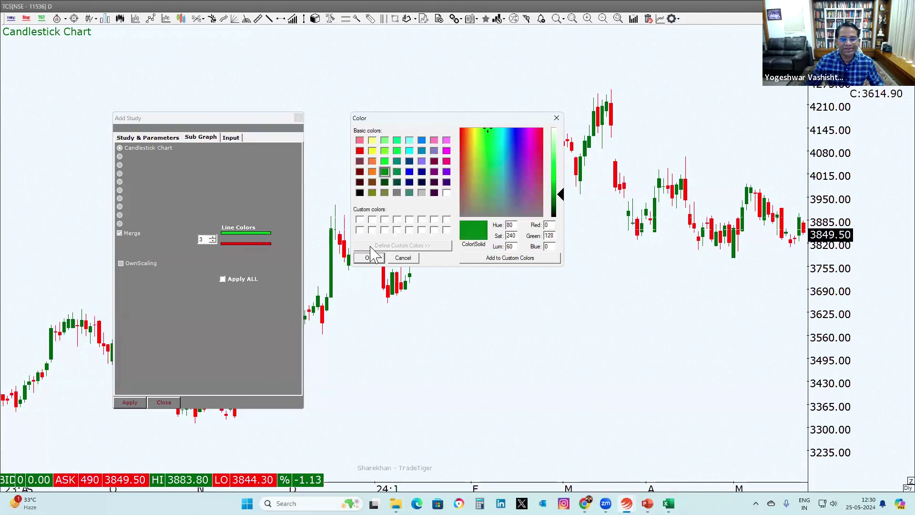
left_click(369, 257)
left_click(137, 405)
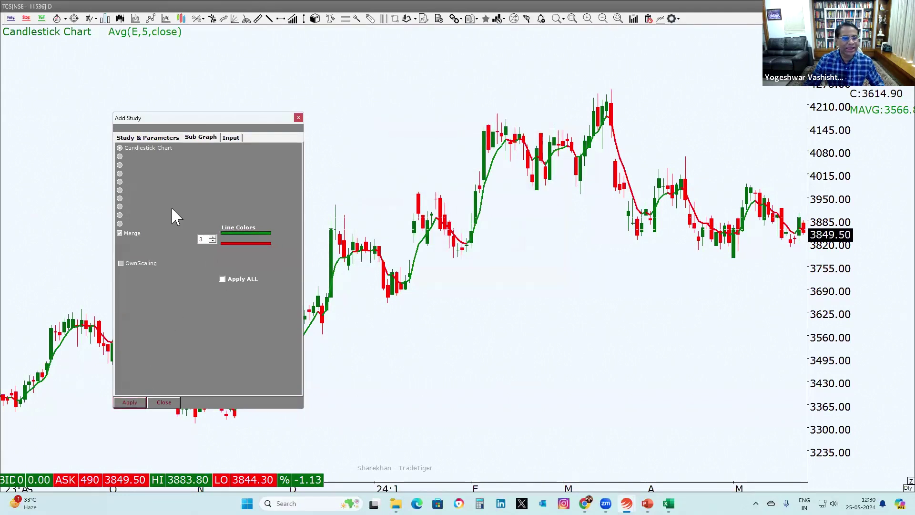
Add a second exponential average with a period of 20 to the TCS chart
left_click(148, 137)
left_click_drag(201, 176, 250, 168)
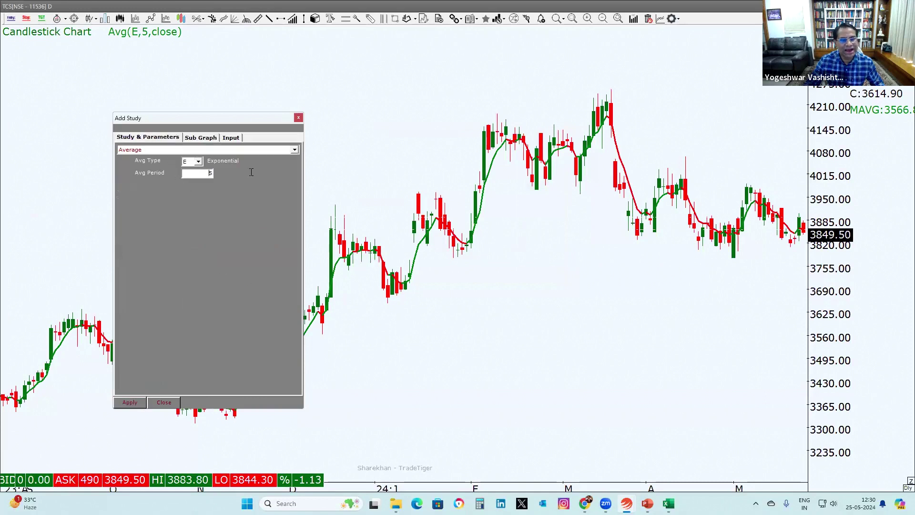
type("20")
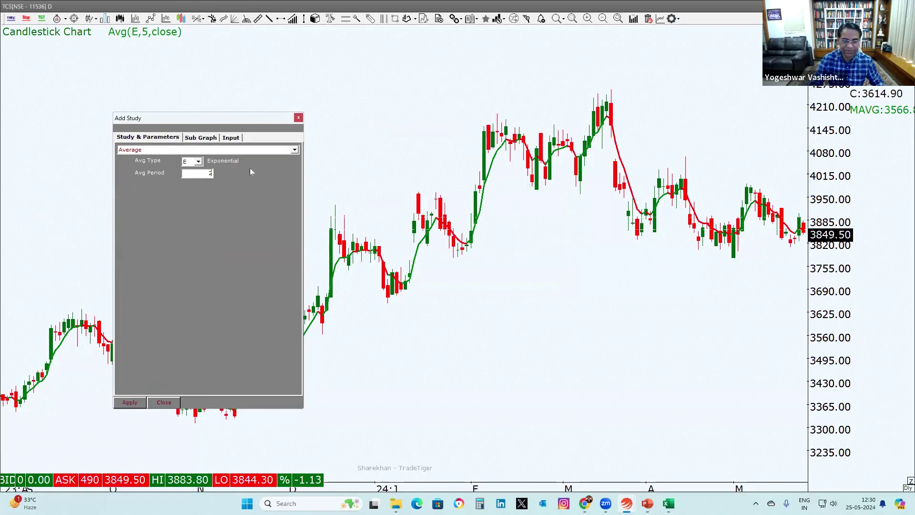
left_click(127, 404)
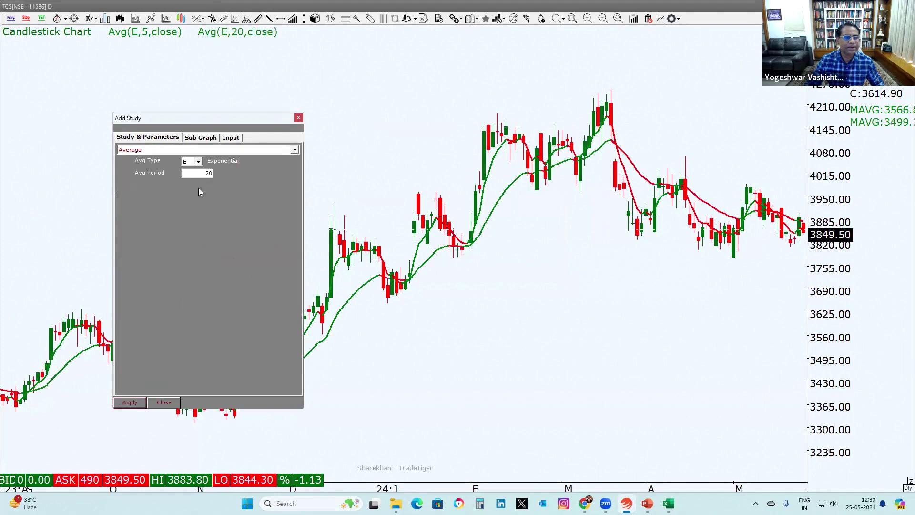
Set the average period to 60 for a third exponential average
left_click_drag(196, 175, 257, 181)
type("60")
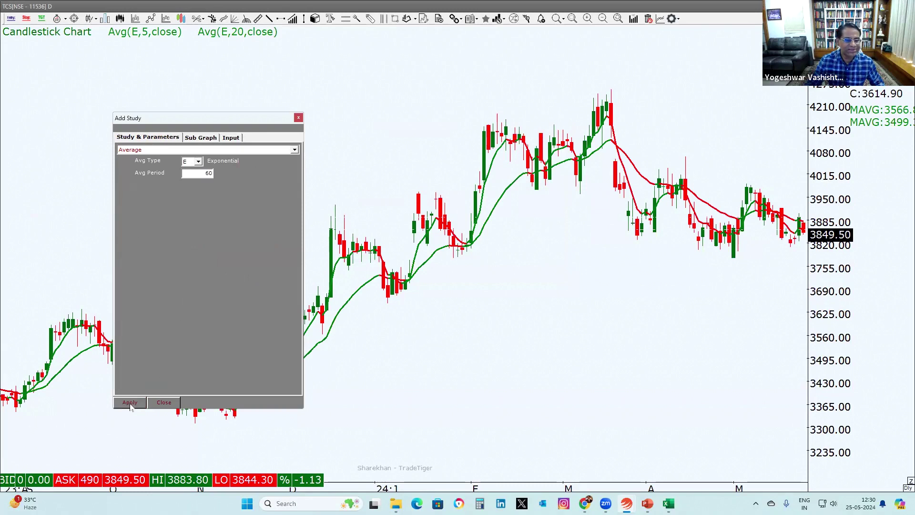
Add a 60-period exponential Average study to the TCS daily chart and close the study settings
left_click(130, 403)
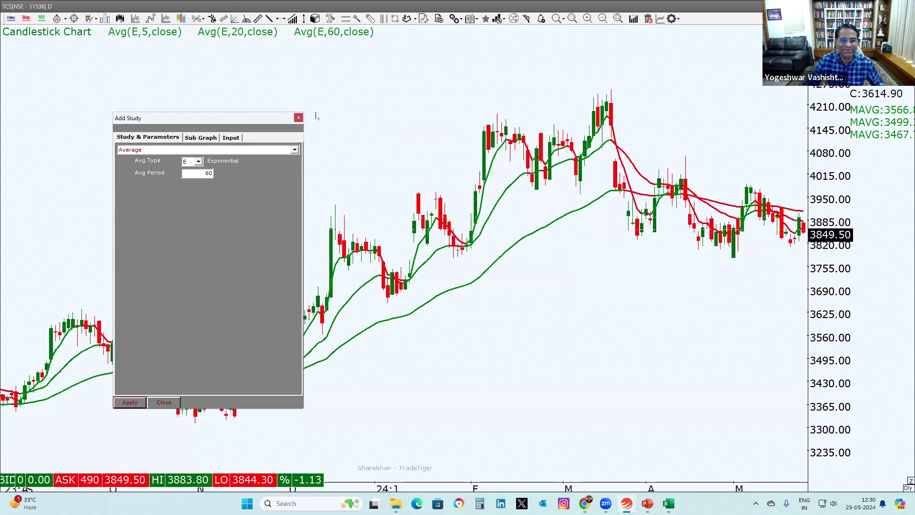
left_click(298, 117)
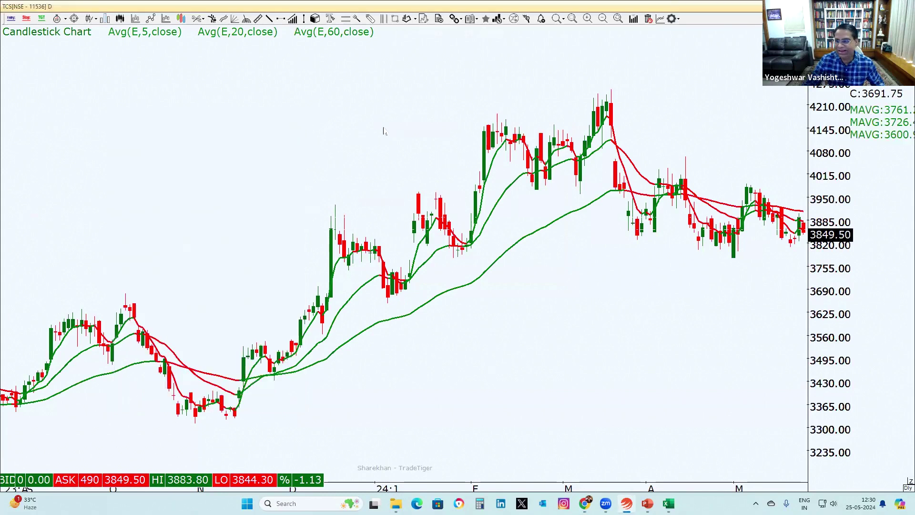
Draw a Fibonacci retracement from the November swing low at about 3311 to the March swing high at about 4239
scroll(384, 133, "up", 3)
scroll(386, 133, "up", 2)
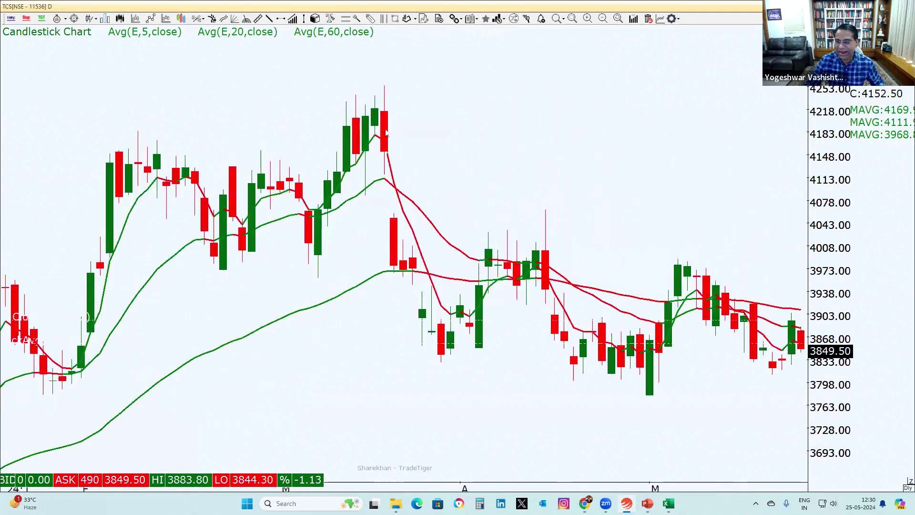
scroll(444, 128, "down", 2)
scroll(489, 296, "down", 2)
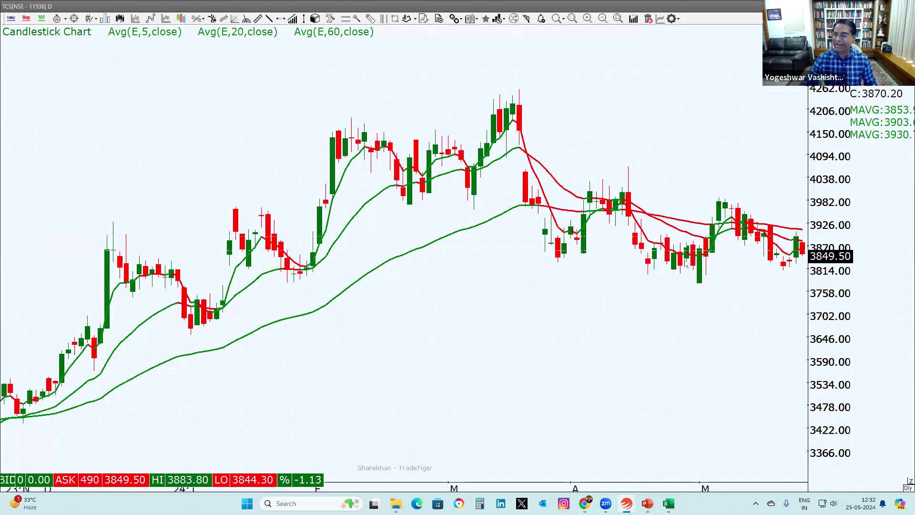
scroll(634, 157, "down", 1)
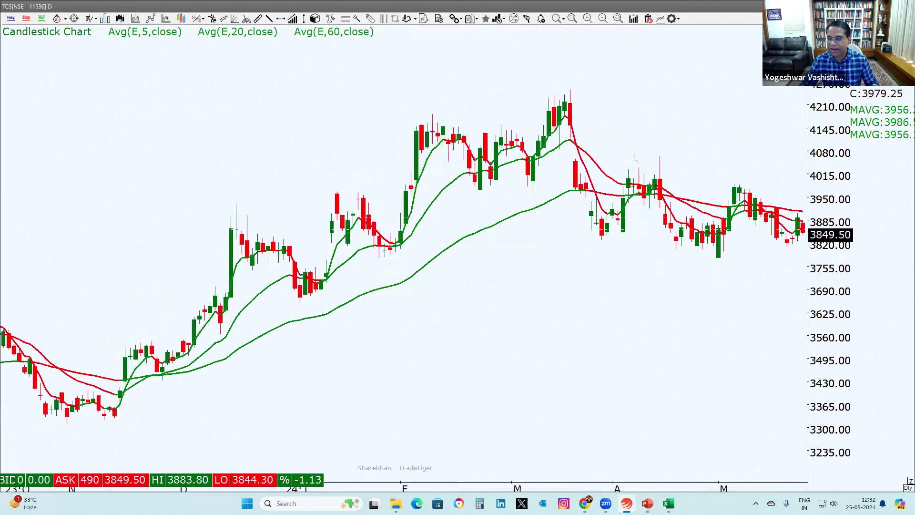
scroll(635, 158, "down", 1)
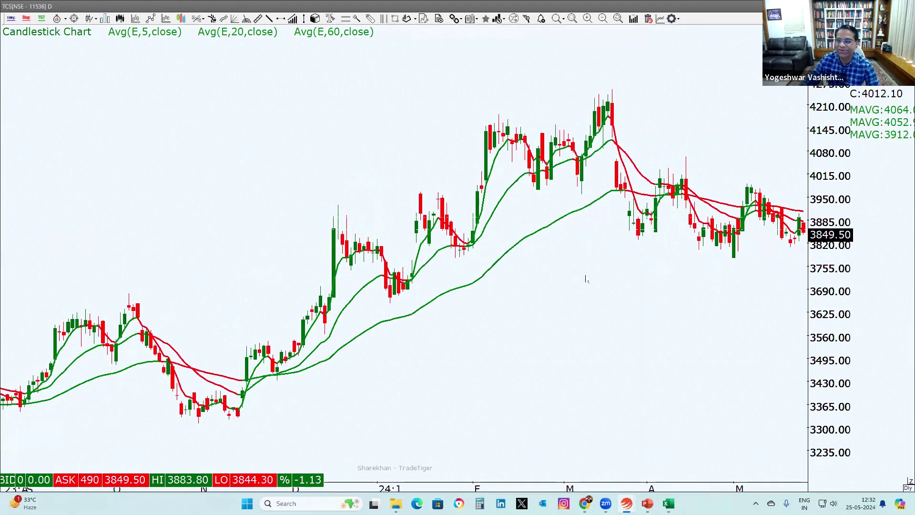
scroll(589, 286, "down", 1)
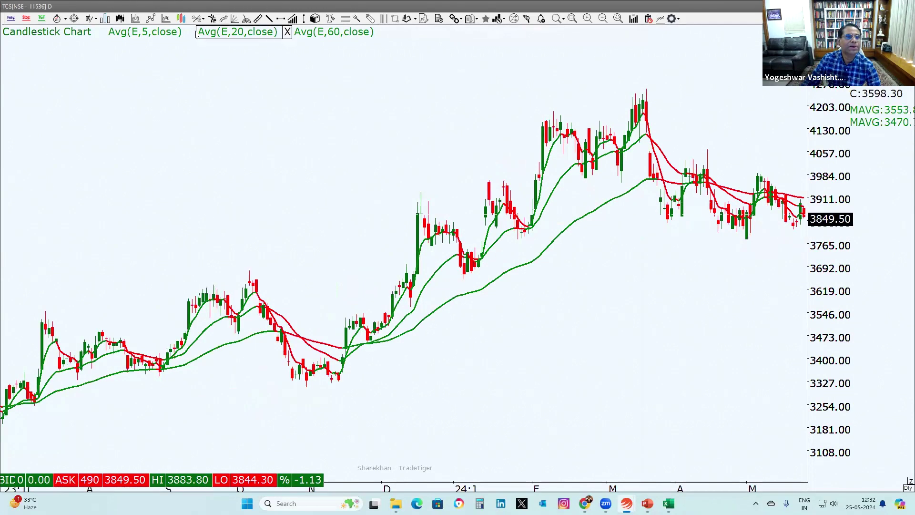
left_click(220, 29)
left_click(321, 274)
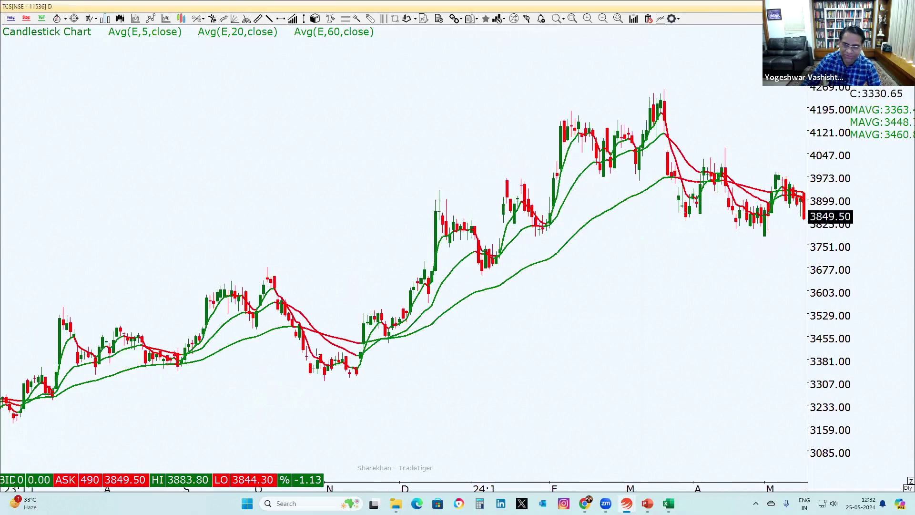
left_click(240, 29)
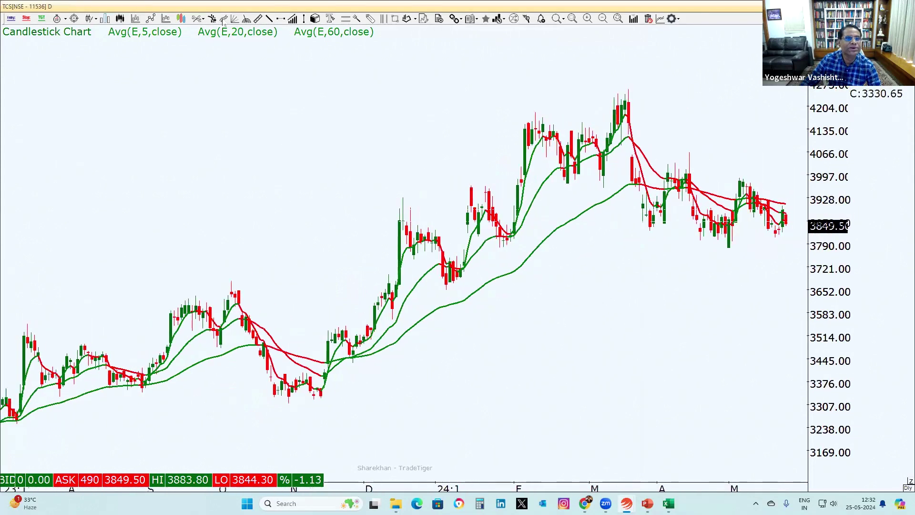
left_click_drag(329, 334, 626, 94)
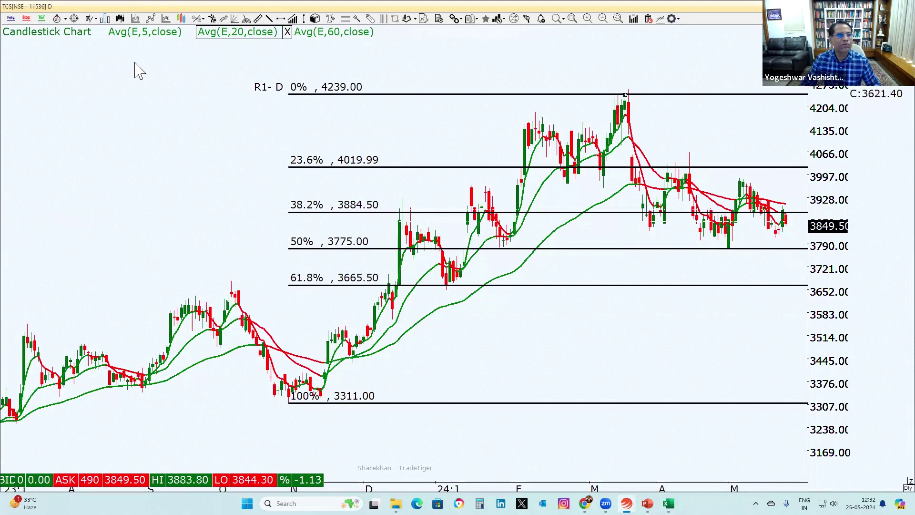
Place an entry line at about 3848.35 and a target line below it at about 3676.50
left_click(11, 19)
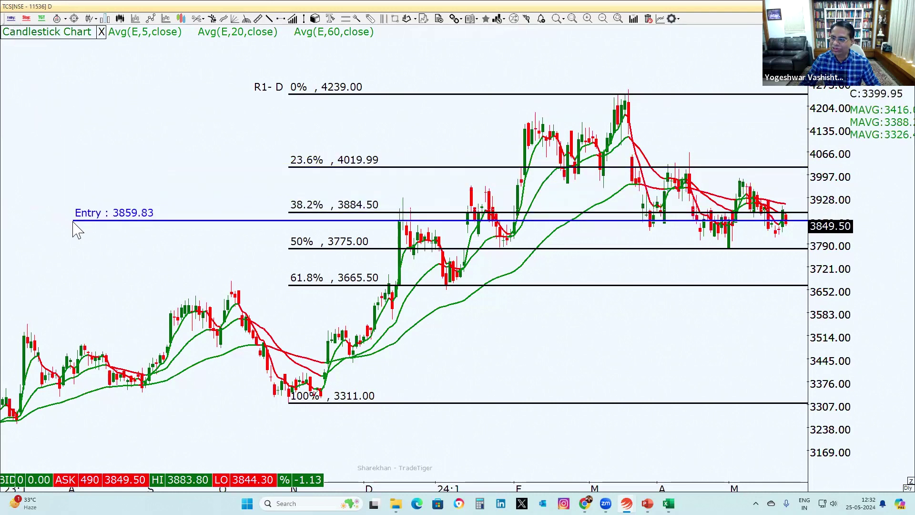
left_click(74, 225)
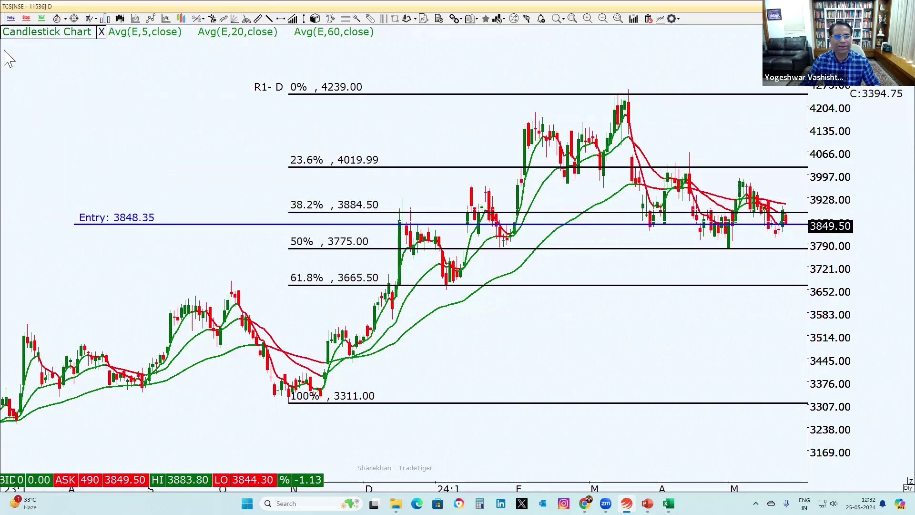
left_click(41, 18)
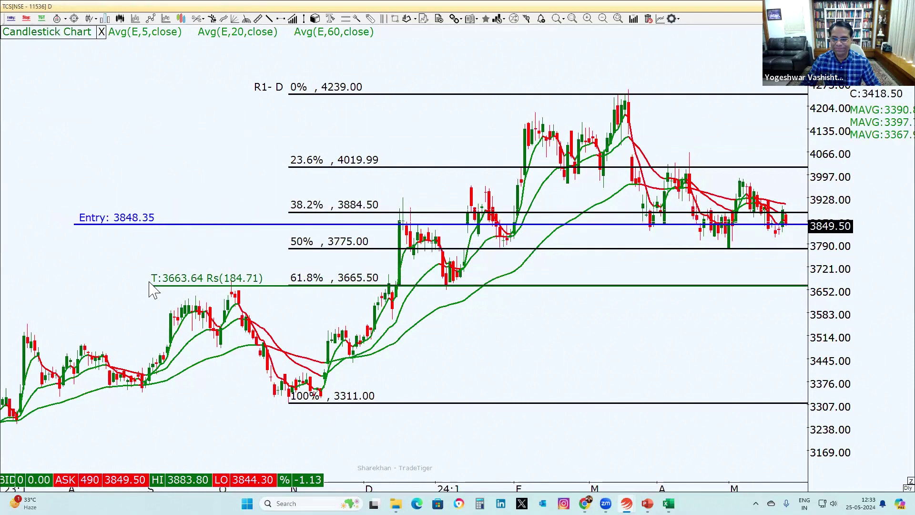
left_click(149, 282)
Delete the Fibonacci retracement from the chart
left_click(292, 249)
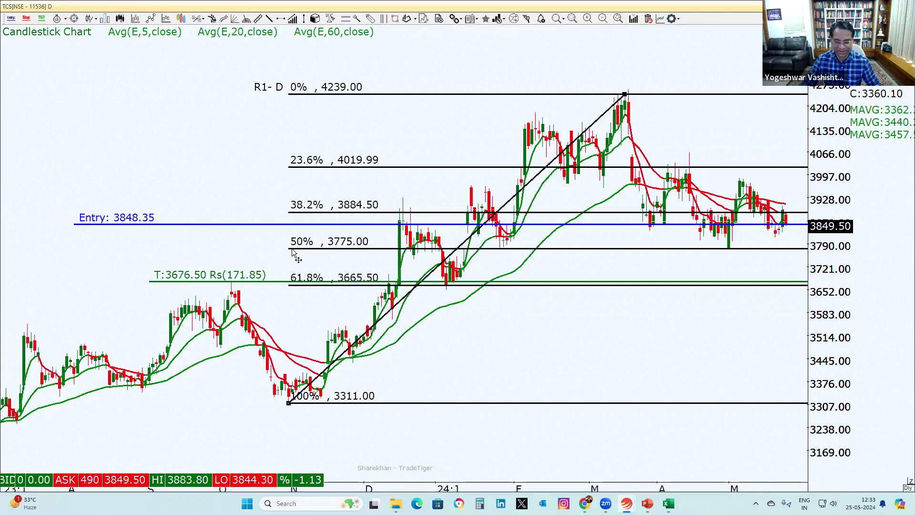
key("Delete")
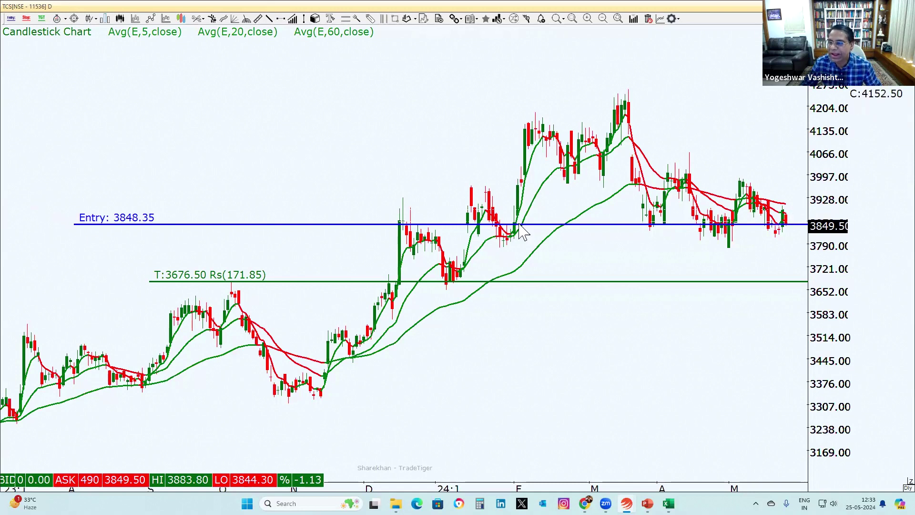
Place a stop line above the entry line at about 3920.00
left_click(34, 21)
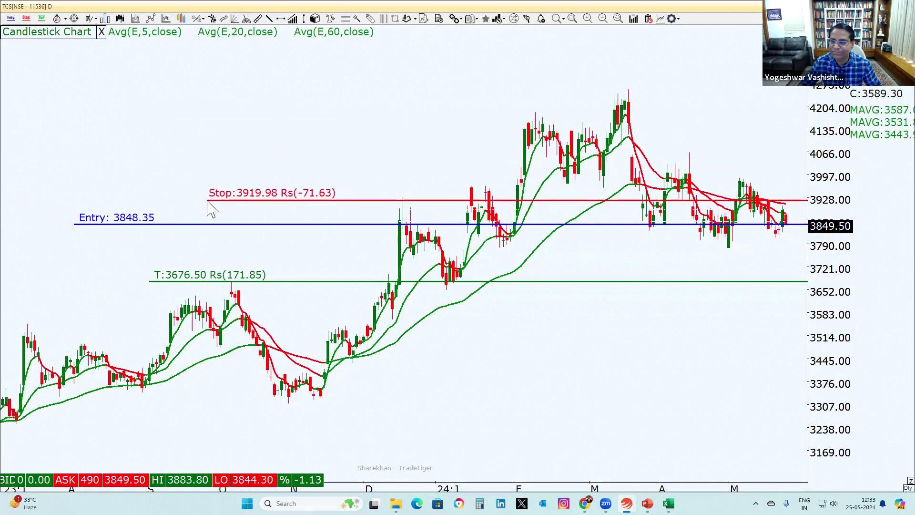
left_click(212, 202)
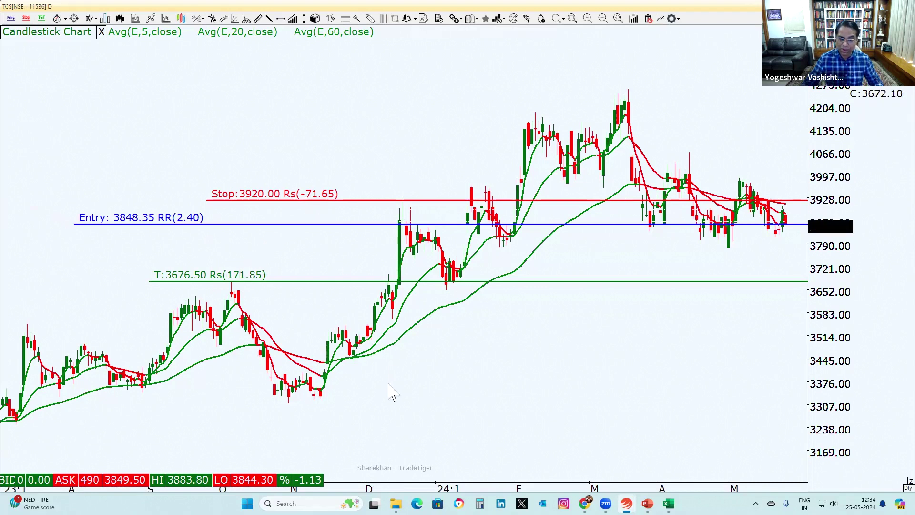
Open the calculator and divide 171 by 71 to check the trade's reward-to-risk ratio
key("XF86Calculator")
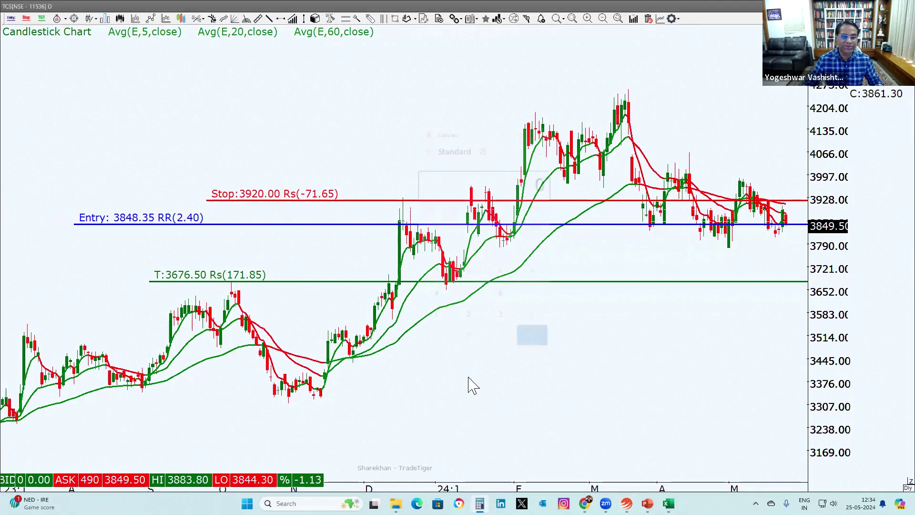
left_click(431, 324)
left_click(429, 281)
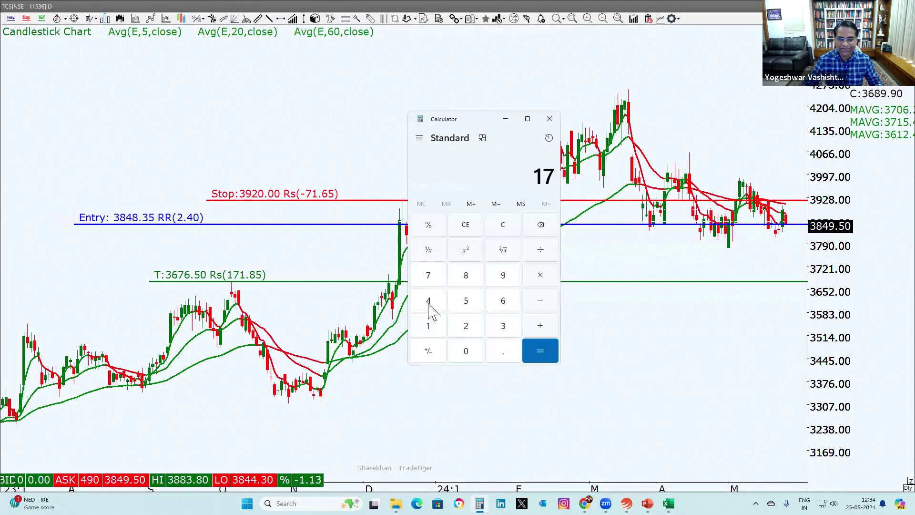
left_click(429, 325)
left_click(539, 253)
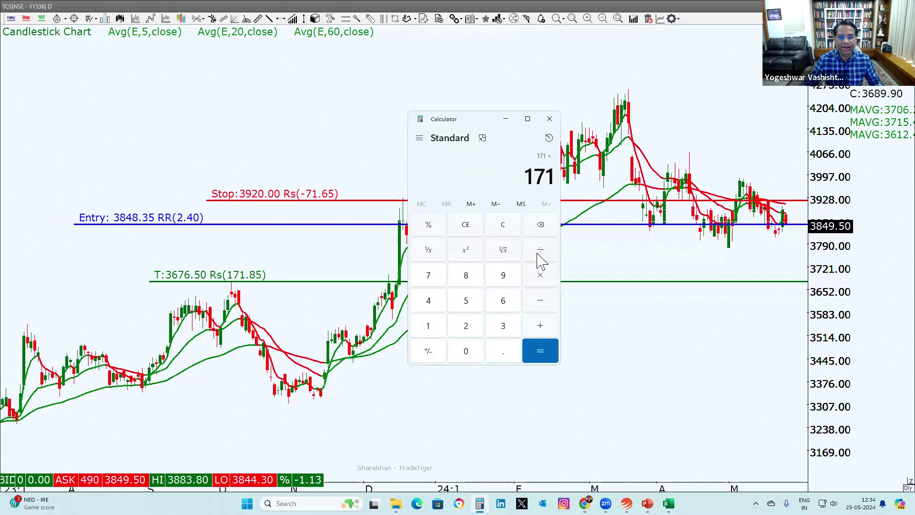
left_click(430, 279)
left_click(429, 328)
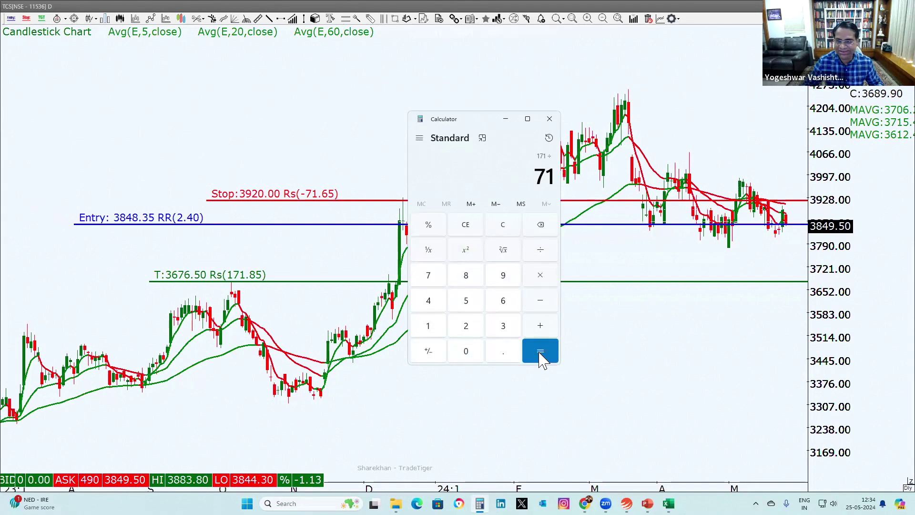
left_click(541, 355)
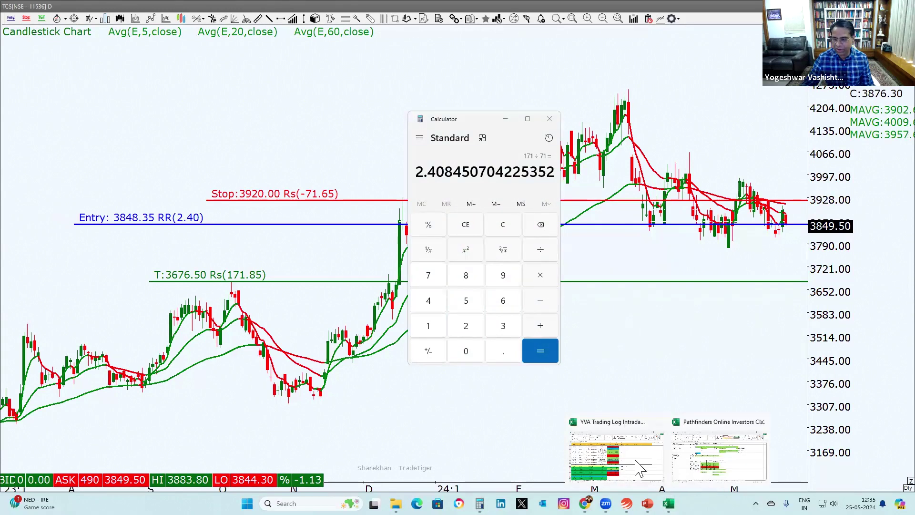
Switch to the trading log workbook in Excel and create a new blank workbook from there
key("alt+Tab")
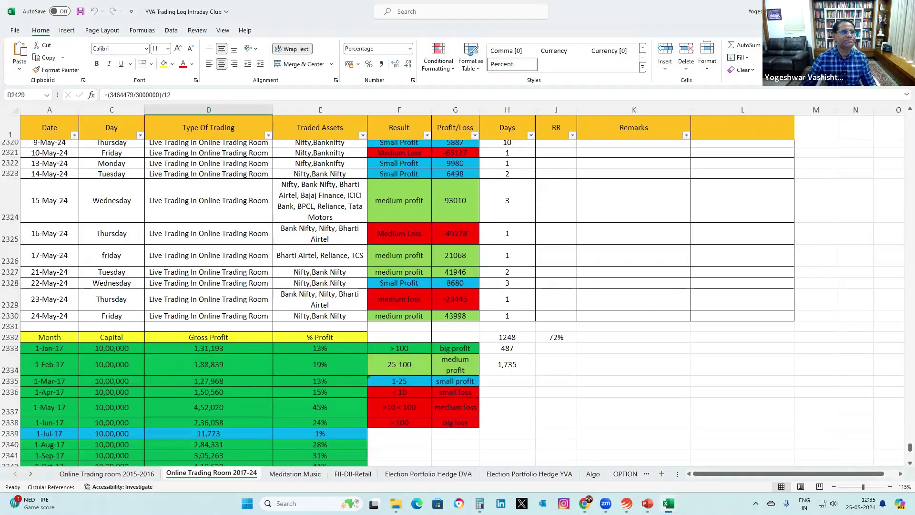
left_click(12, 30)
left_click(122, 88)
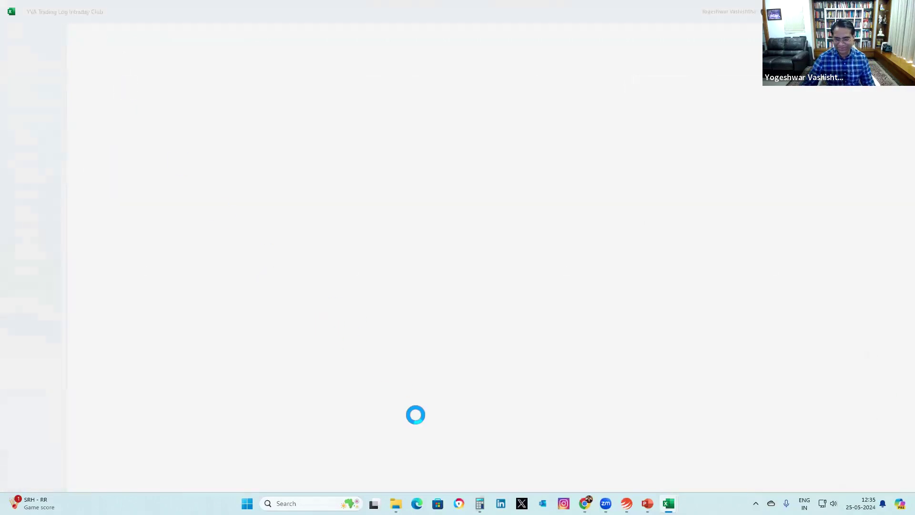
mouse_move(669, 503)
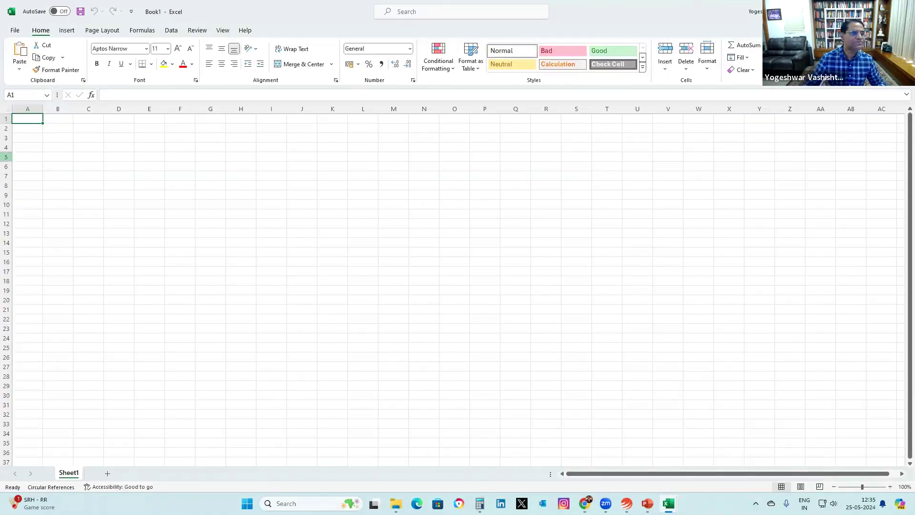
Set the font size of the entire sheet to 20
left_click(8, 109)
left_click(168, 48)
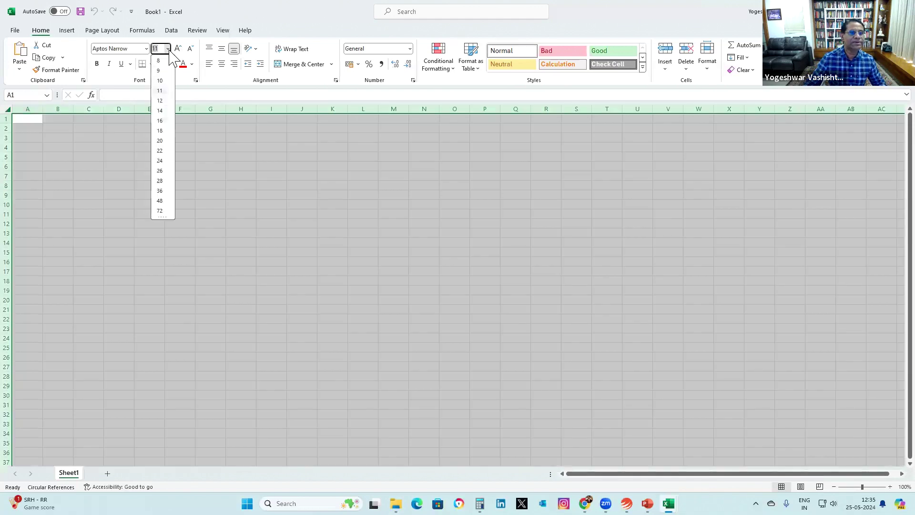
left_click(160, 140)
Enter the header TRADE NO in cell A1 and widen column A so that it fits
left_click(26, 123)
type("TRADE NO")
key("Return")
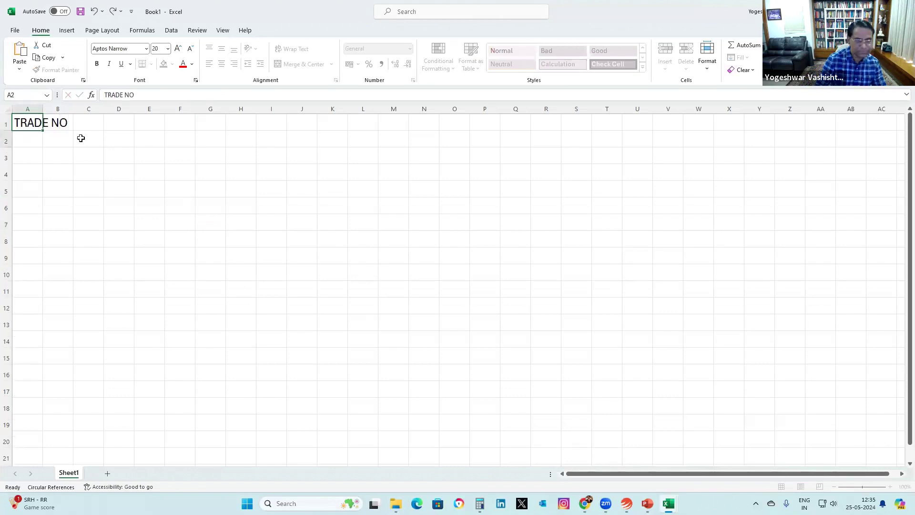
left_click_drag(39, 109, 117, 108)
Enter the header STOCK in cell B1 and widen column B to fit it
left_click(138, 124)
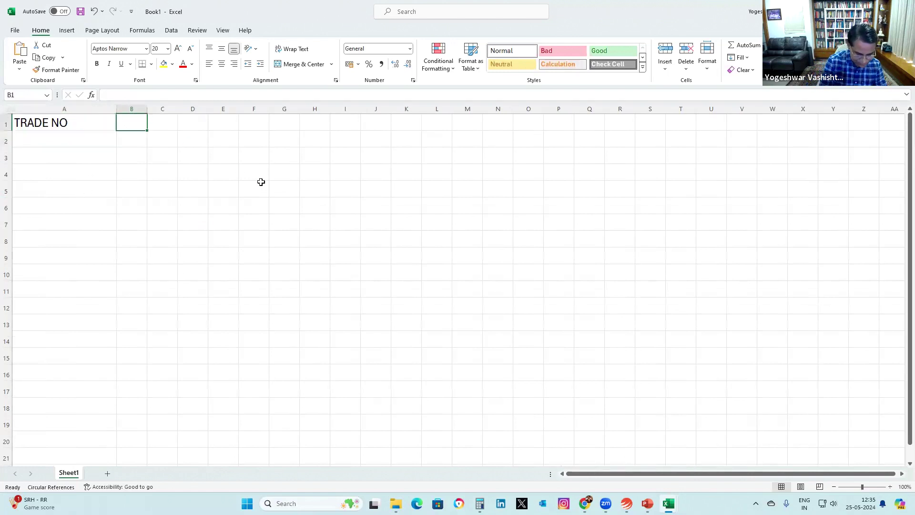
type("STOCK")
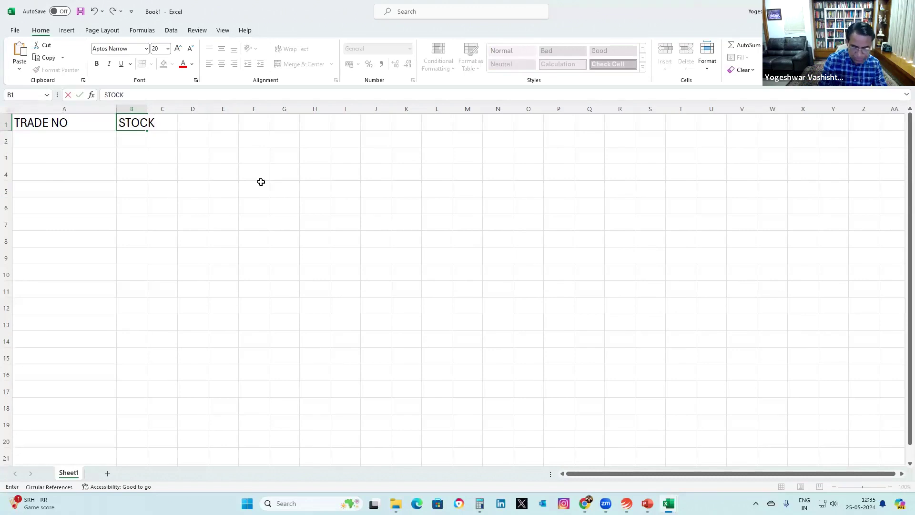
key("Return")
left_click_drag(148, 109, 168, 109)
Enter the header RESULT in cell C1 and widen columns C and D
left_click(196, 125)
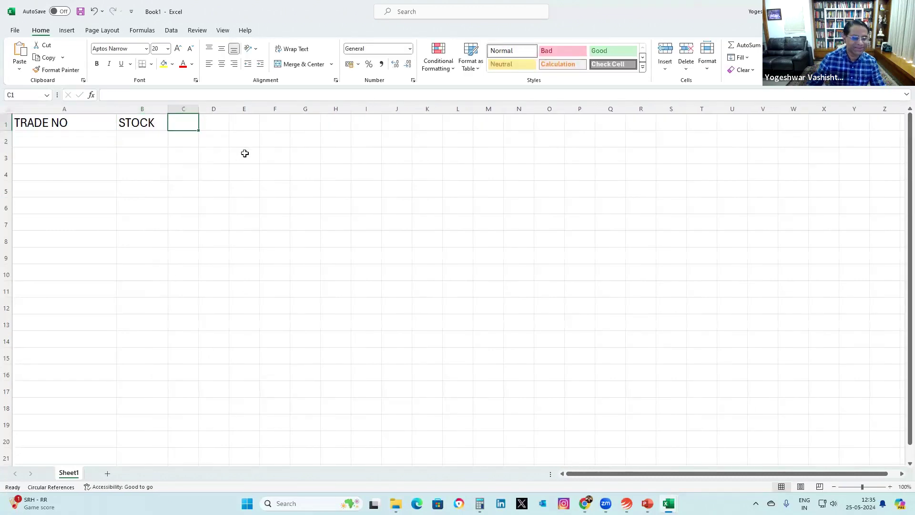
type("RESULT")
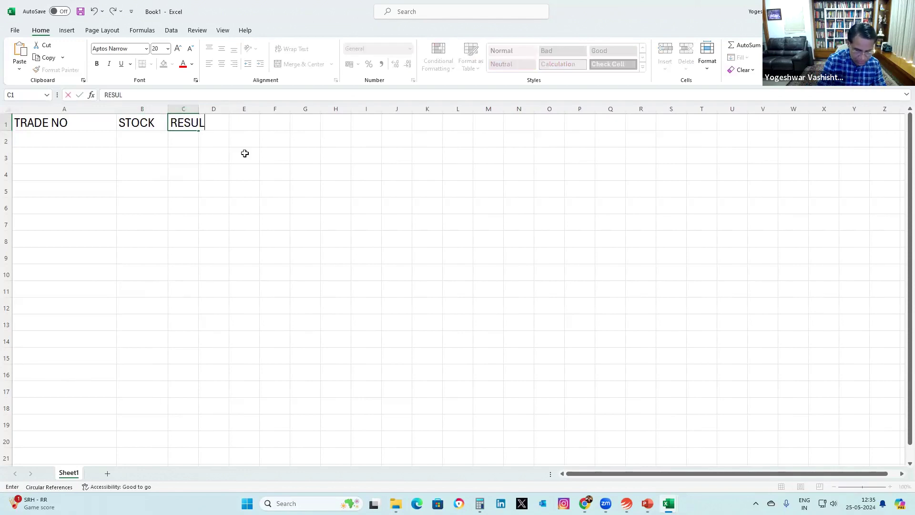
left_click(241, 167)
left_click_drag(199, 113, 302, 124)
Enter the header PROFIT / LOSS in cell D1
left_click(270, 125)
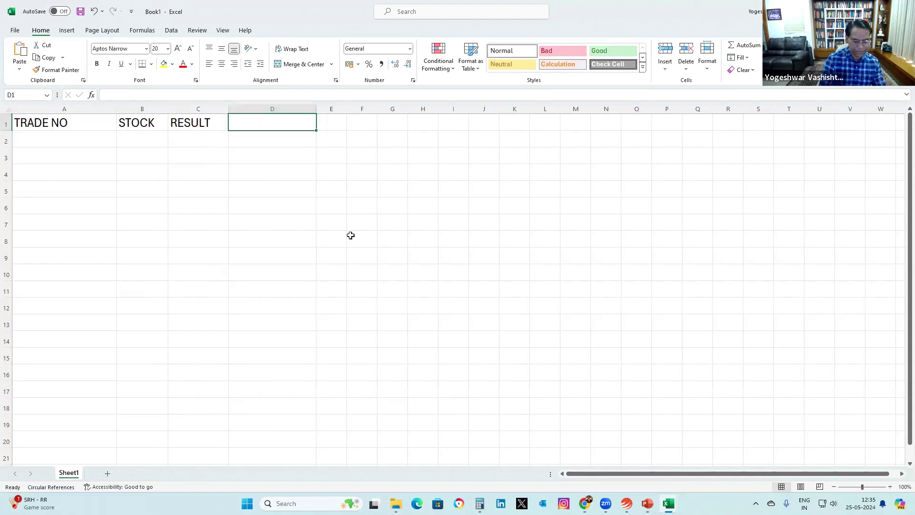
type("PROFIT")
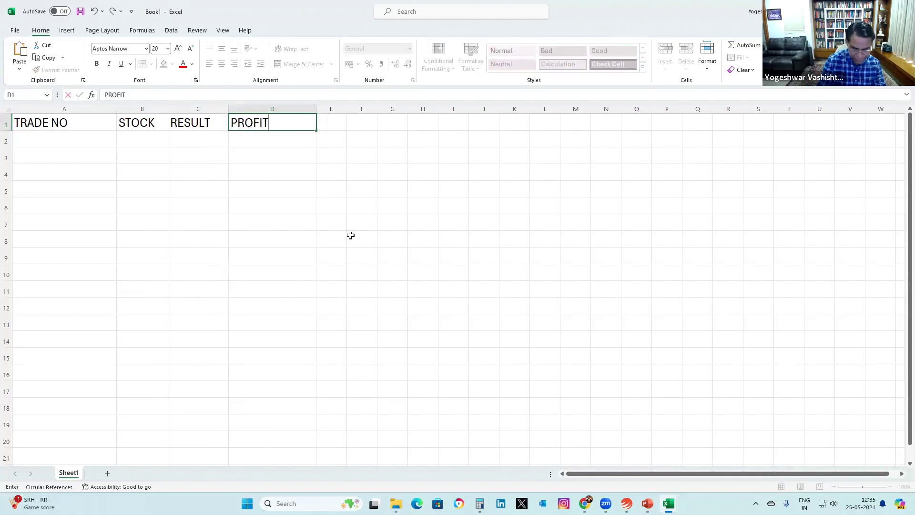
type(" / LOSS")
key("Return")
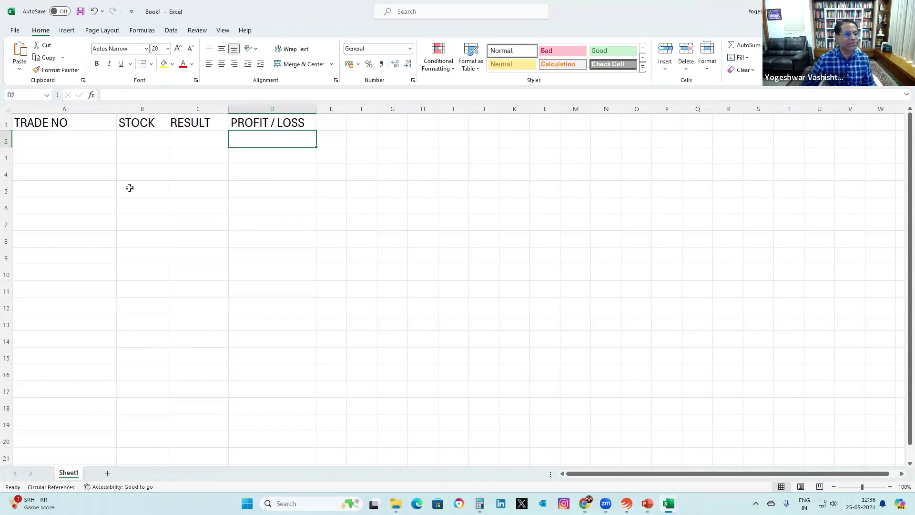
Narrow column A to fit its header and enter 1 as the first trade number in cell A2
left_click(56, 140)
left_click_drag(114, 111, 75, 111)
type("1")
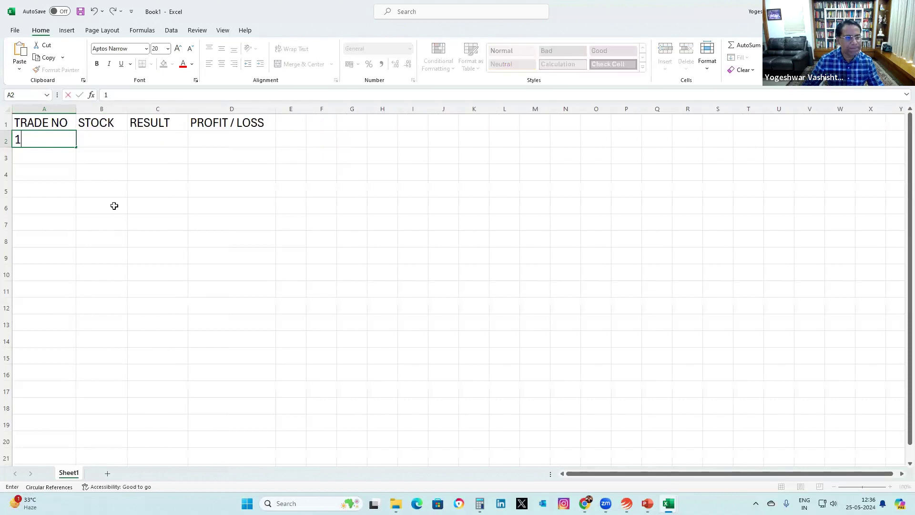
left_click(116, 205)
left_click(117, 145)
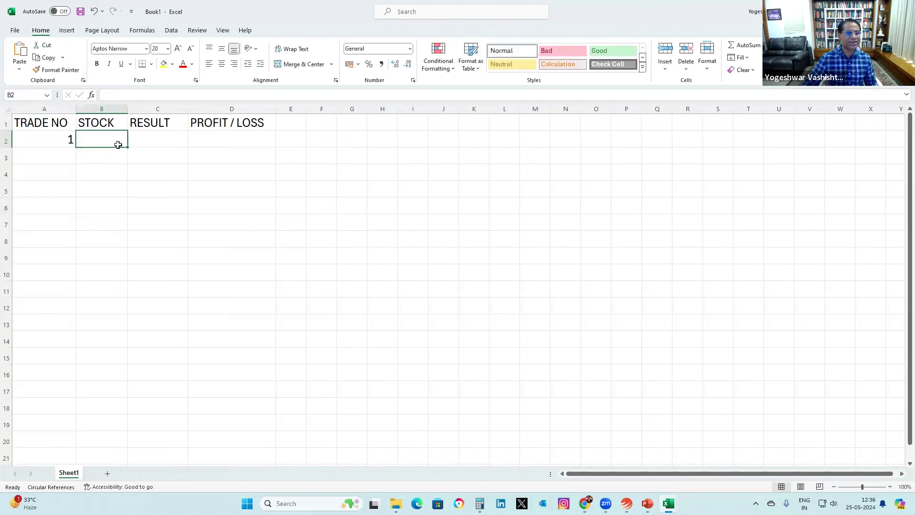
Replace the header in cell B1 with NO OF STOCKS and widen column B to fit it
left_click(113, 125)
type("TC")
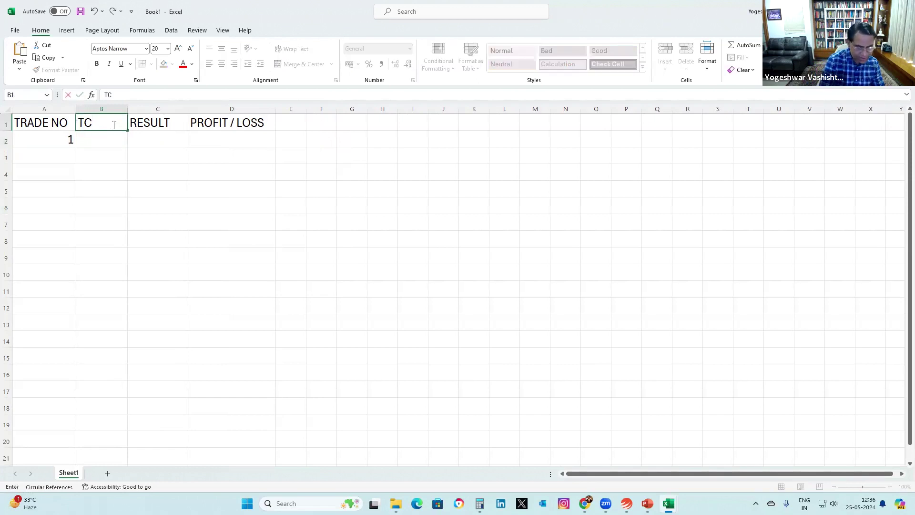
key("BackSpace")
key("BackSpace")
type("N")
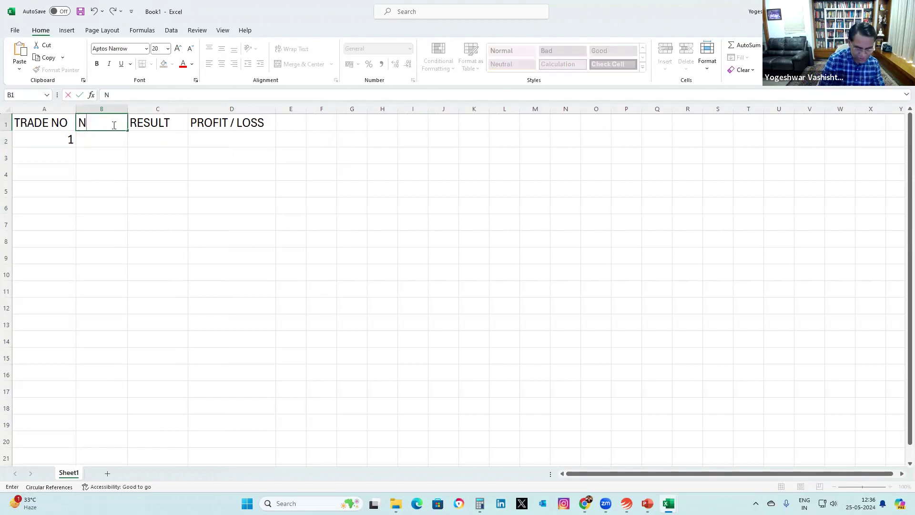
type("O OF STOCKS")
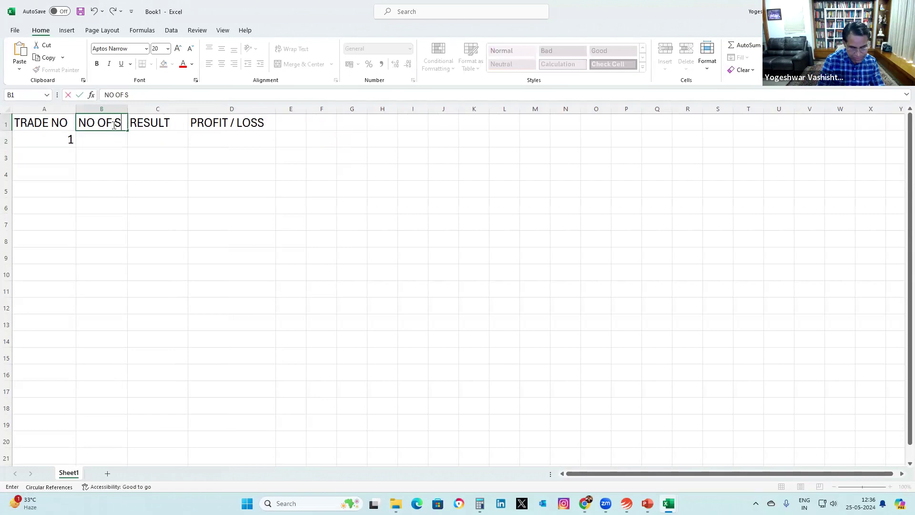
key("Return")
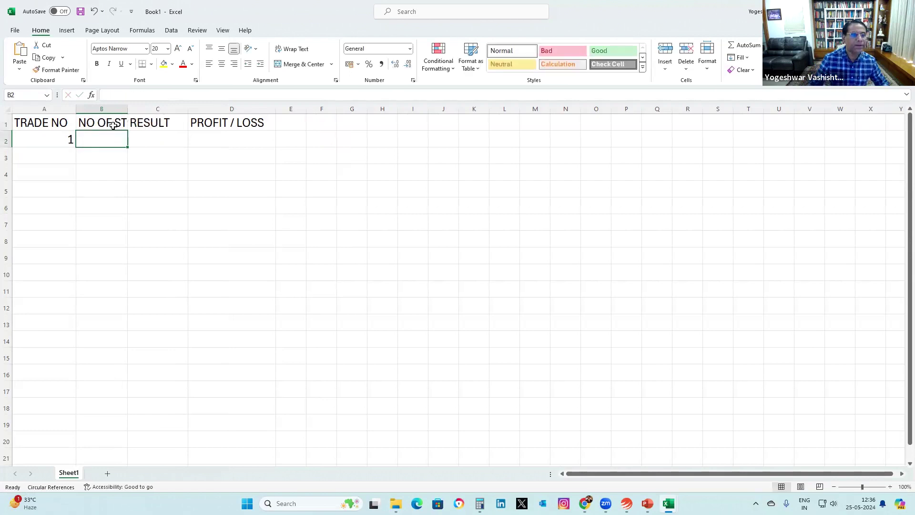
left_click_drag(127, 109, 192, 114)
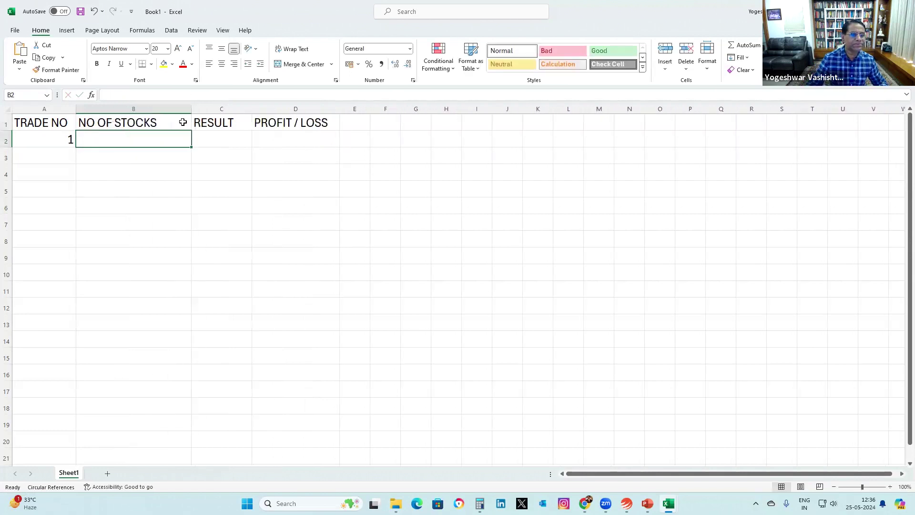
Enter 100 as the number of stocks for trade 1 in cell B2
type("1")
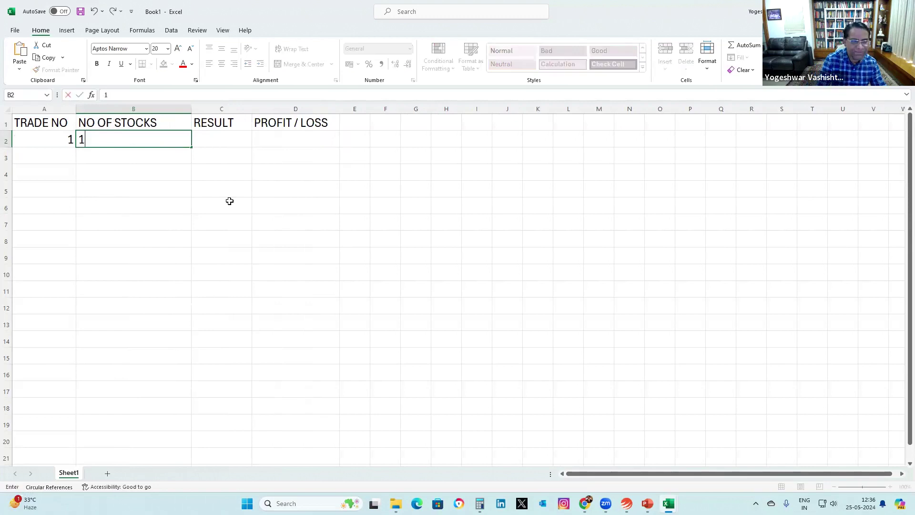
type("00")
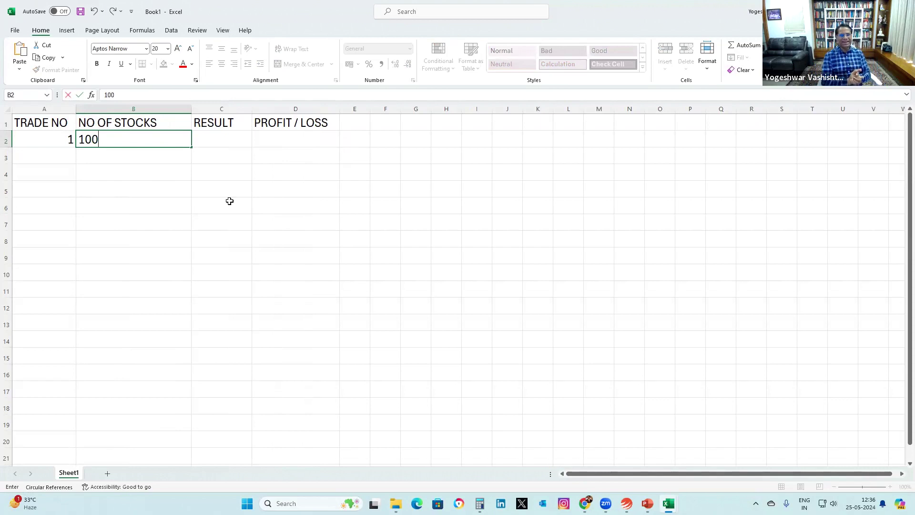
left_click(139, 201)
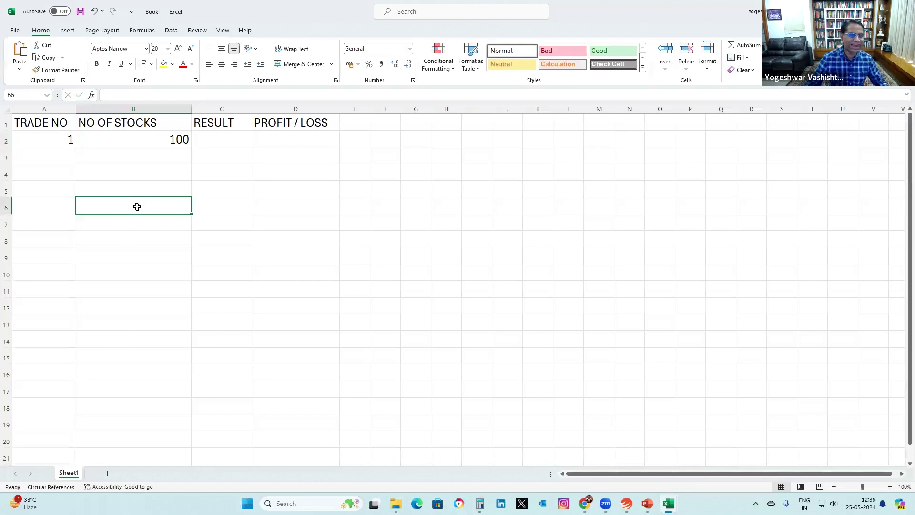
Enter the result TRAGET ACHIVED for trade 1 in cell C2 and widen column C to fit it
left_click(206, 135)
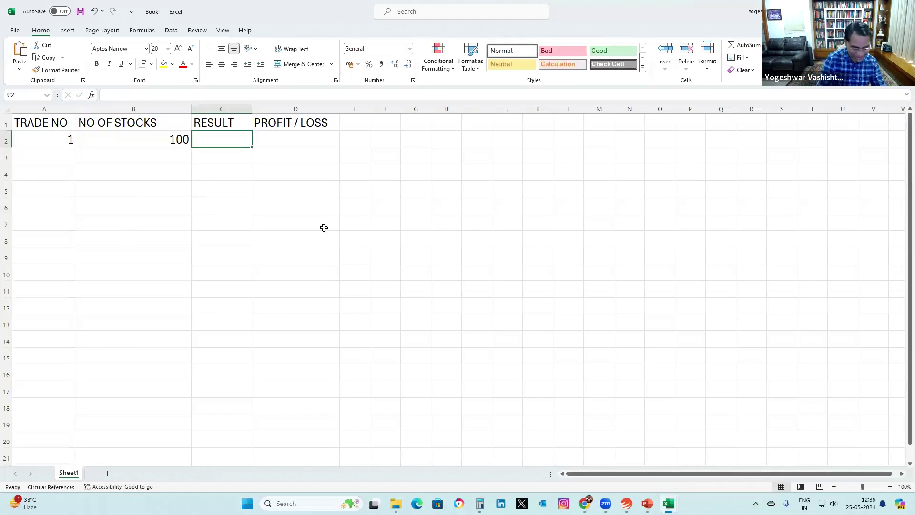
type("TRAGET ACHIVED")
key("Return")
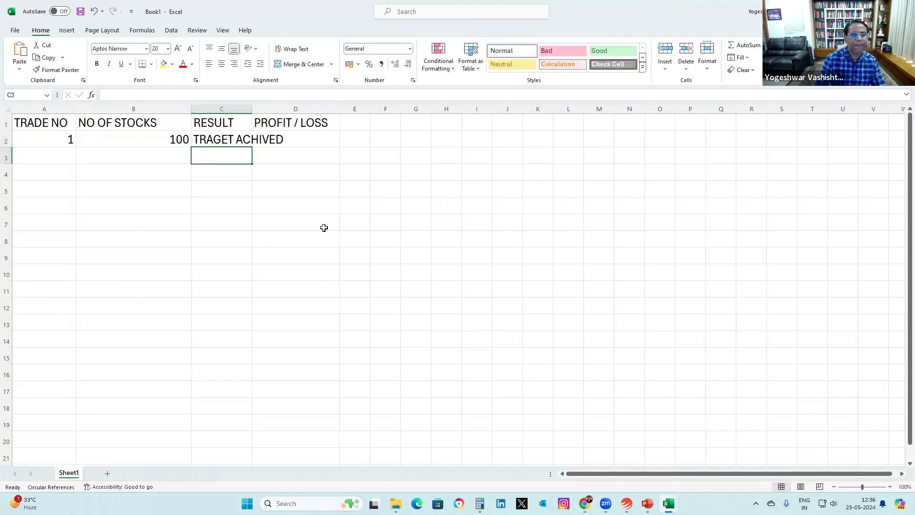
left_click_drag(261, 115, 329, 114)
Correct the spelling of the second word in cell C2 to ACHIEVED
left_click(251, 141)
double_click(252, 141)
key("Right")
key("Right")
type("E")
left_click(297, 232)
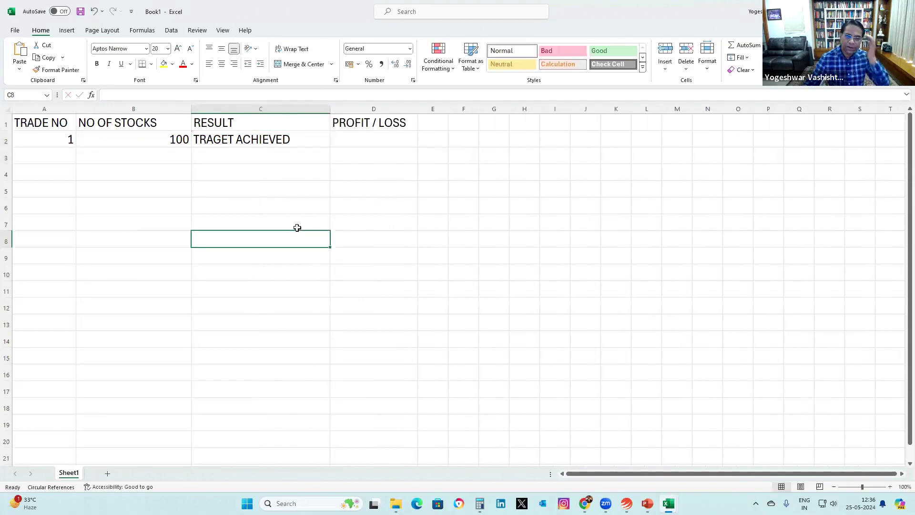
Correct the spelling of the first word in cell C2 to TARGET
left_click(198, 139)
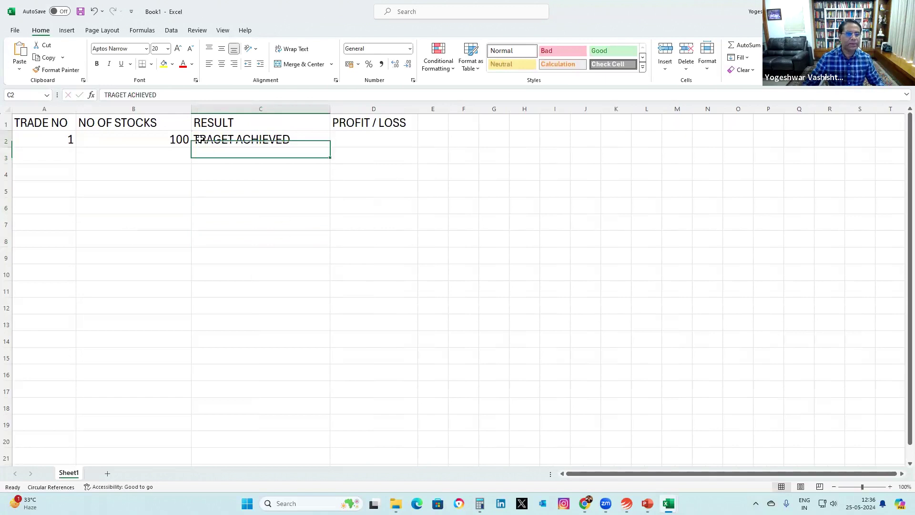
double_click(199, 139)
key("Delete")
key("Delete")
type("AR")
key("Return")
left_click(235, 227)
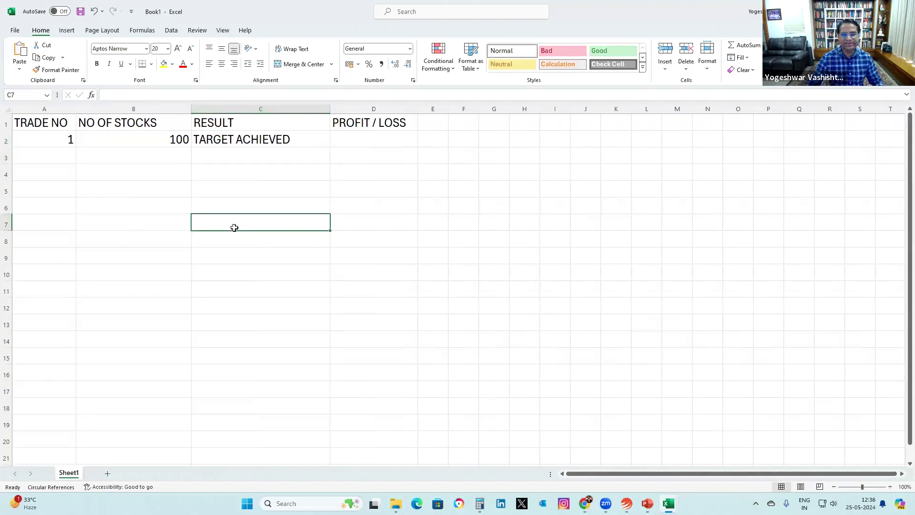
Enter 171 as the profit for trade 1 in cell D2
left_click(366, 139)
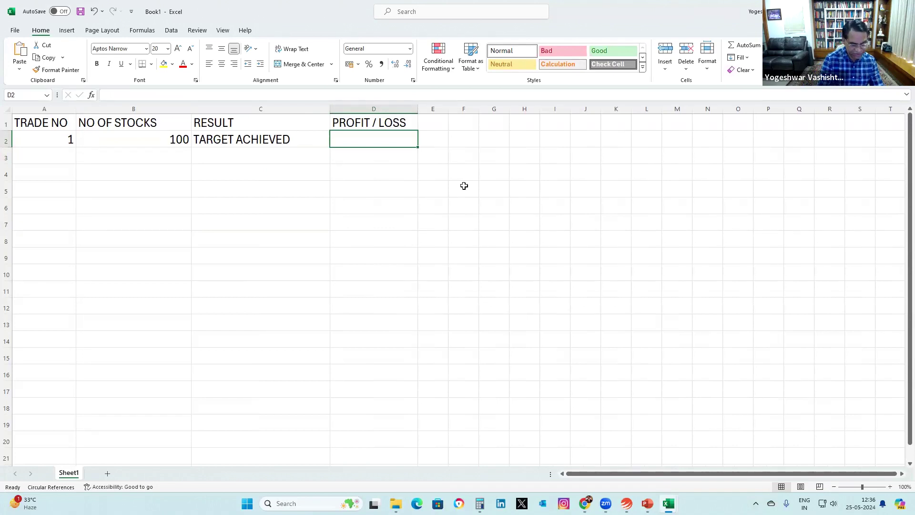
type("171")
key("Return")
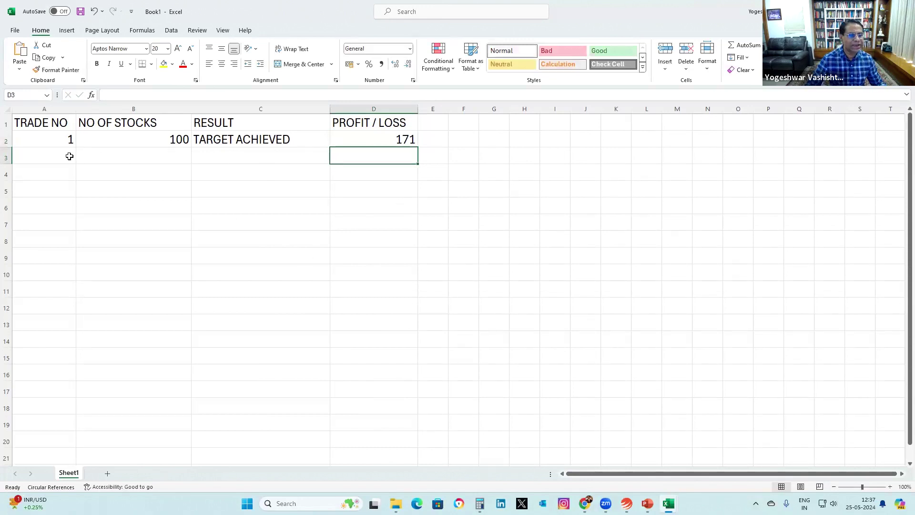
Enter trade number 2 in cell A3 and fill the numbering down to 10 in cell A11
left_click(58, 142)
left_click(66, 161)
type("2")
key("Return")
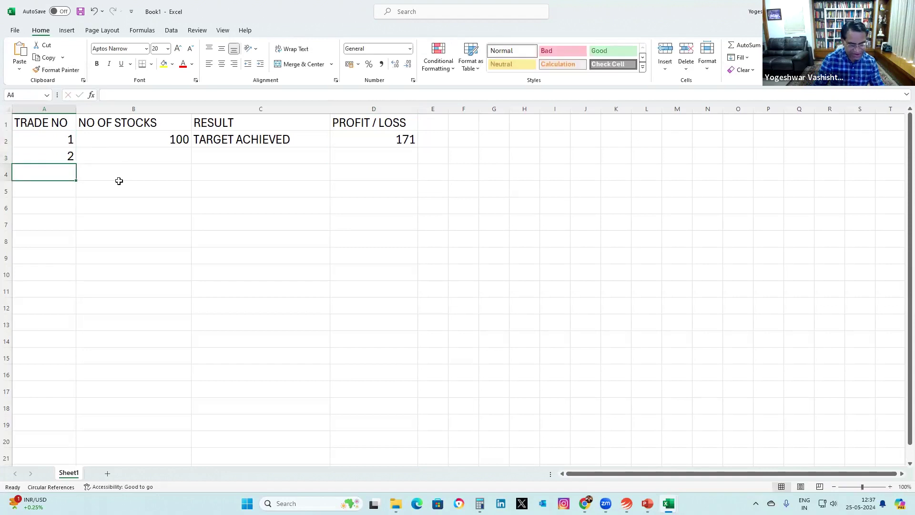
left_click(64, 156)
left_click_drag(40, 159, 136, 159)
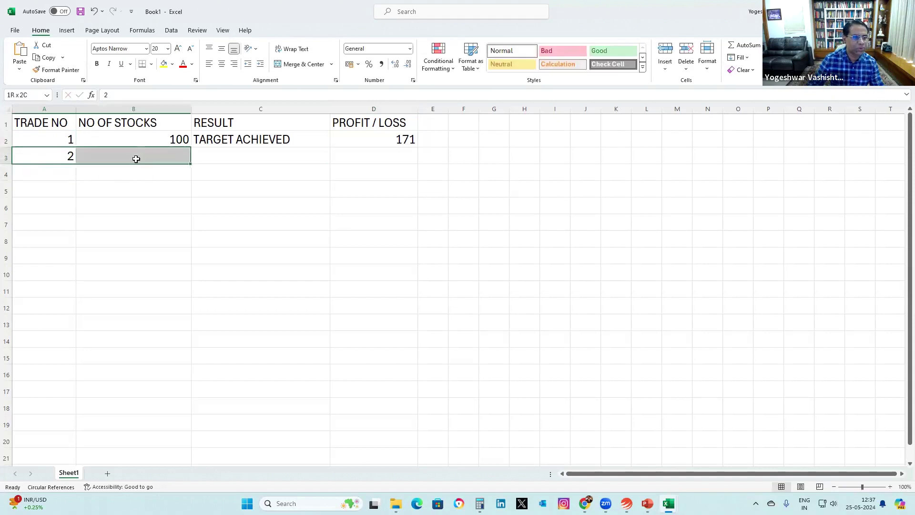
left_click_drag(191, 164, 176, 296)
left_click(147, 337)
Fill the 100 stocks value from cell B2 down through B11
left_click(173, 144)
left_click_drag(191, 147, 174, 305)
left_click(178, 341)
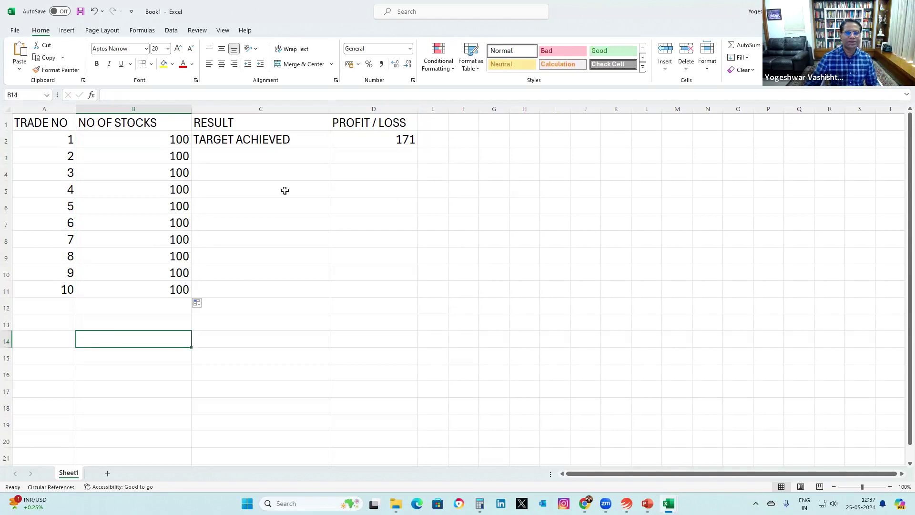
Enter the result STOP LOSS HIT for trade 2 in cell C3
left_click(259, 139)
left_click(301, 155)
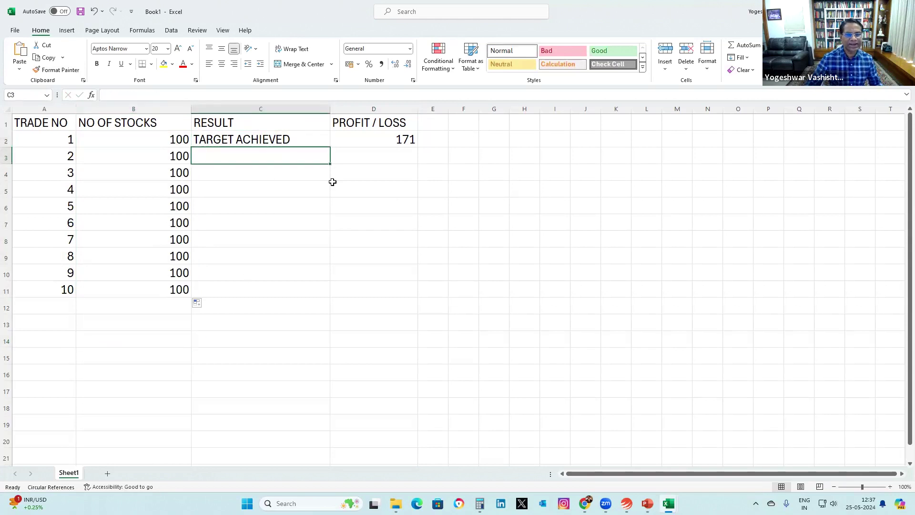
type("STOP")
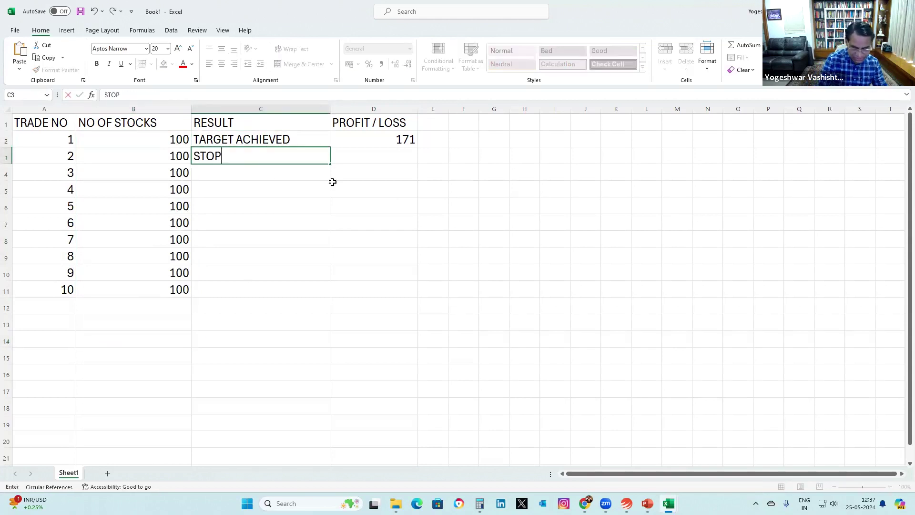
type(" LOSS HIT")
key("Return")
Copy the two results in C2:C3 into cells C4 through C11 so that they alternate
left_click_drag(302, 139, 262, 290)
key("ctrl+c")
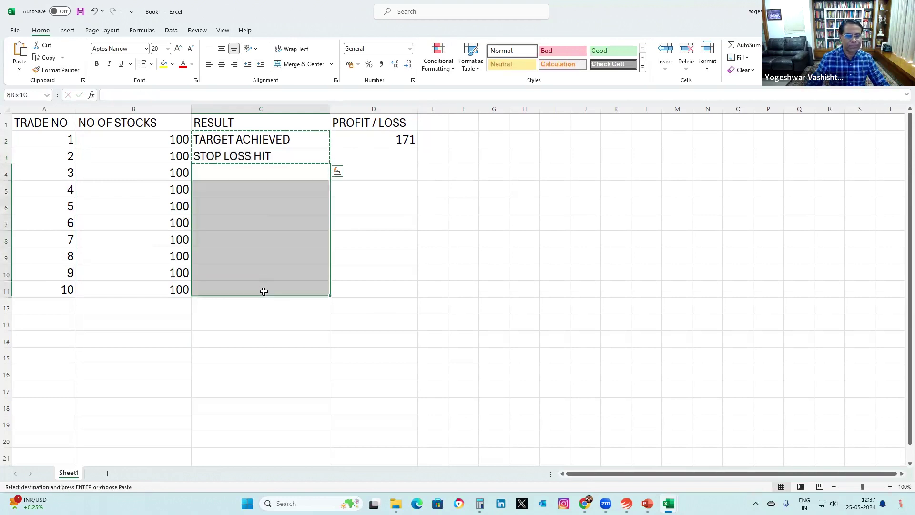
key("ctrl+v")
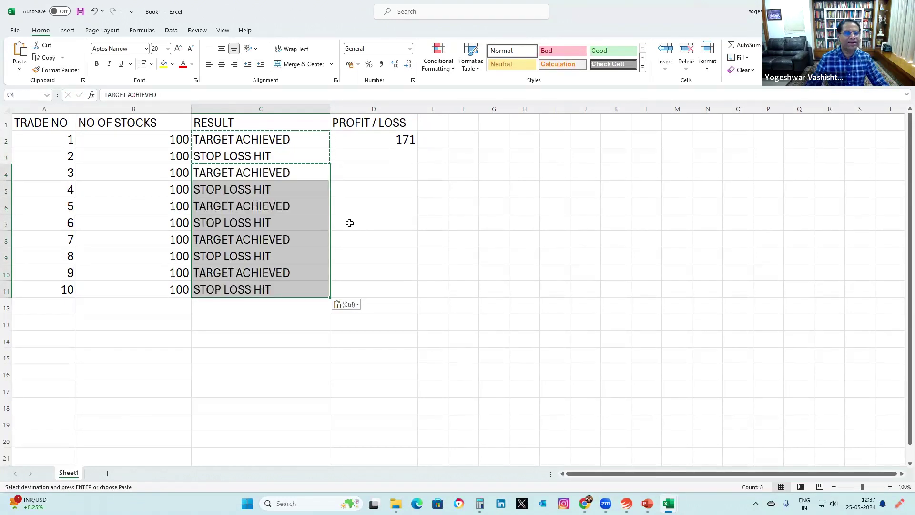
left_click(350, 223)
Enter -71 as the loss for trade 2 in cell D3
left_click(398, 163)
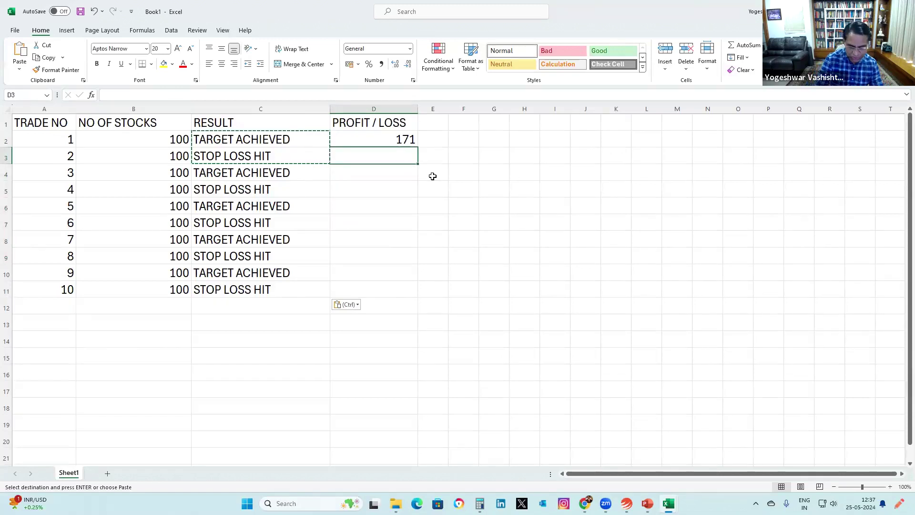
type("-71")
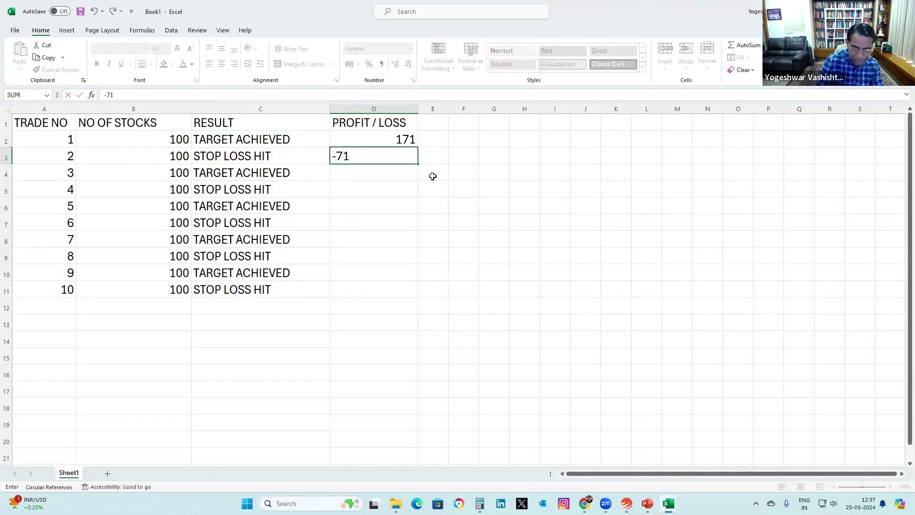
key("Return")
Copy the profit and loss values in D2:D3 into cells D4 through D11
left_click_drag(402, 143, 404, 155)
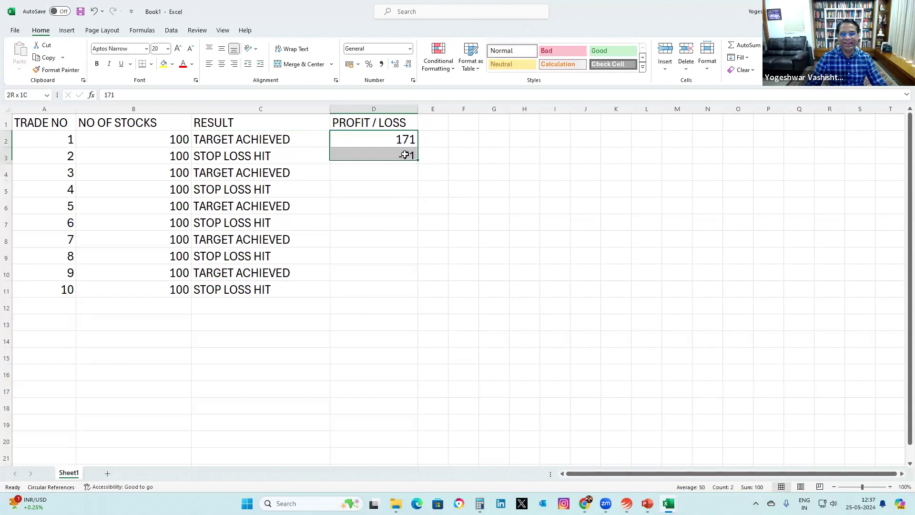
key("ctrl+c")
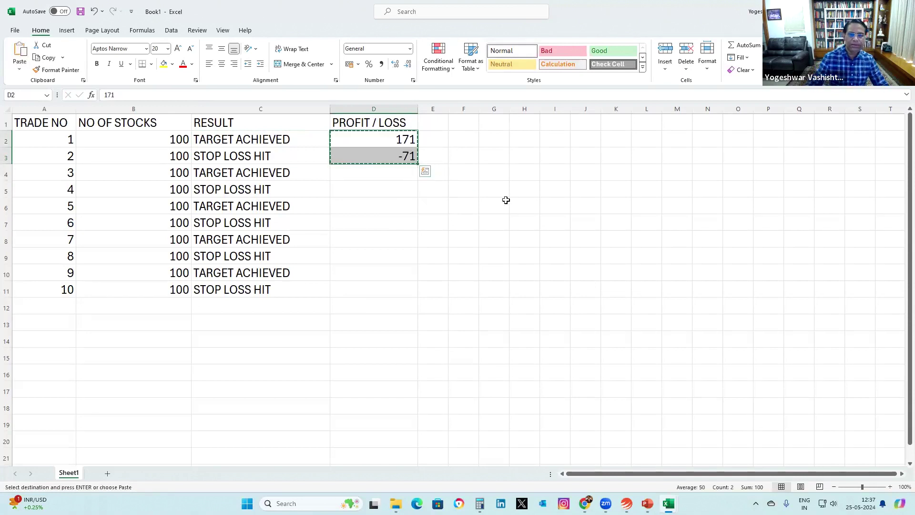
left_click(395, 176)
left_click_drag(398, 184, 396, 276)
key("ctrl+v")
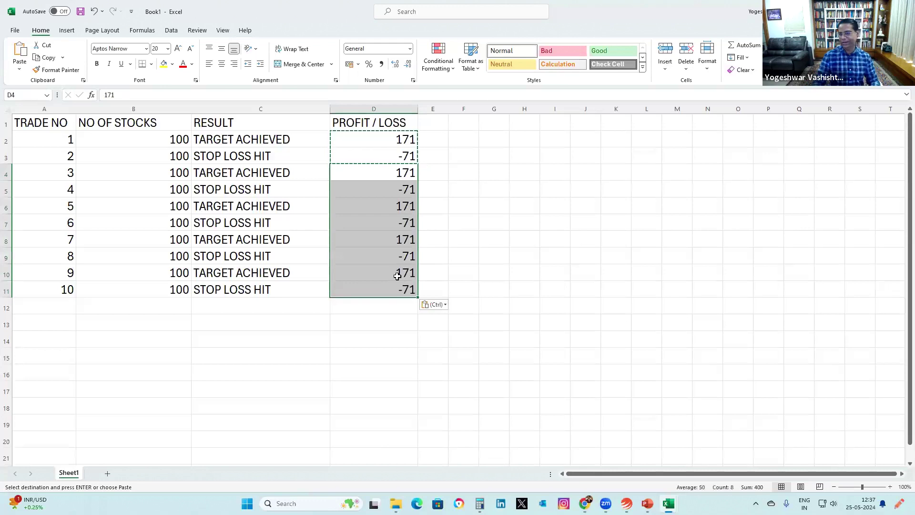
Clear the copy selection and enter the label SUCCESS PERCENT in cell C13
left_click(522, 289)
left_click(237, 323)
key("Escape")
type("SU")
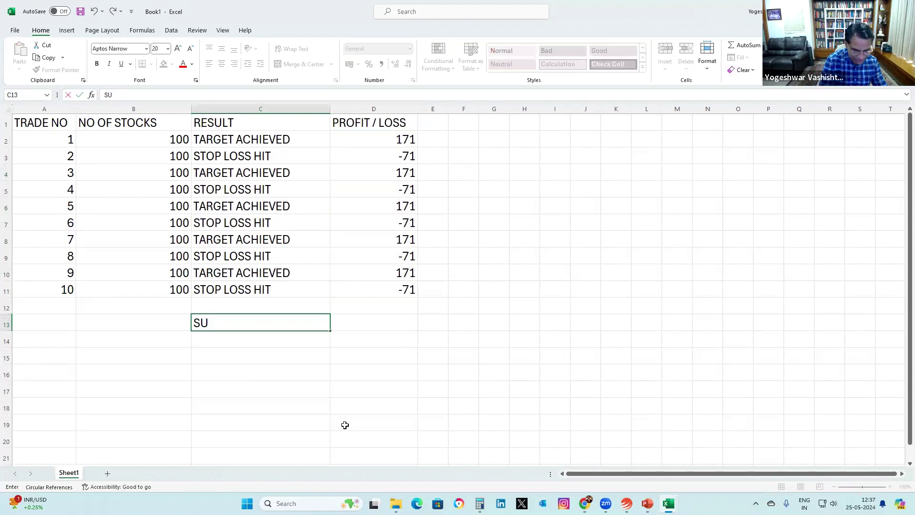
type("CCESS PERCENT")
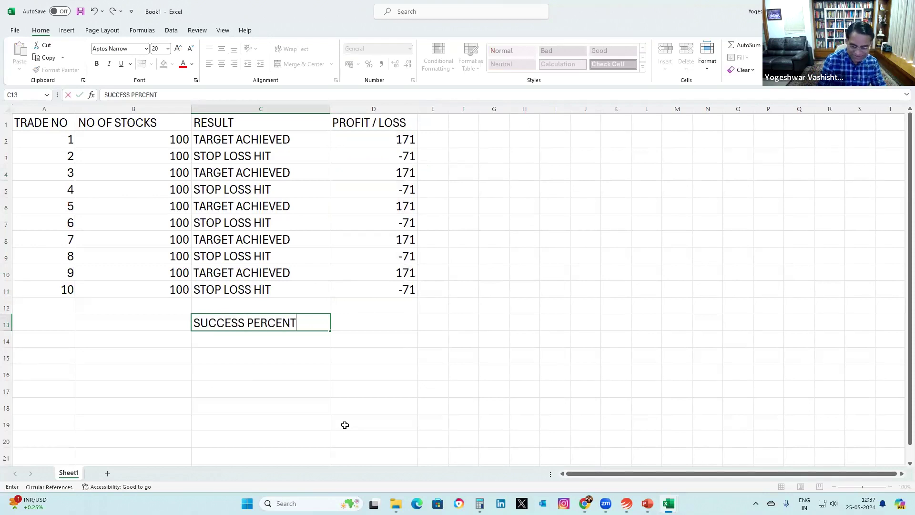
key("Return")
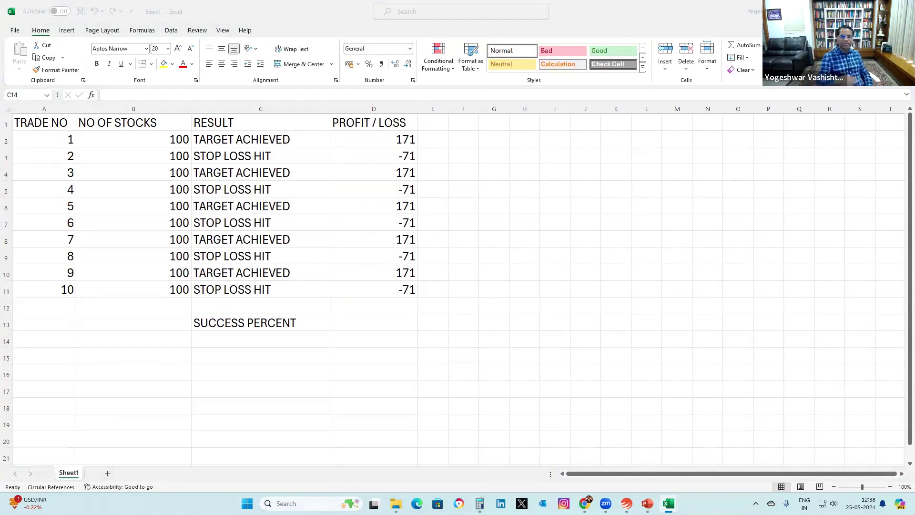
Enter 50 as the success percentage in cell C14
left_click(256, 346)
type("50")
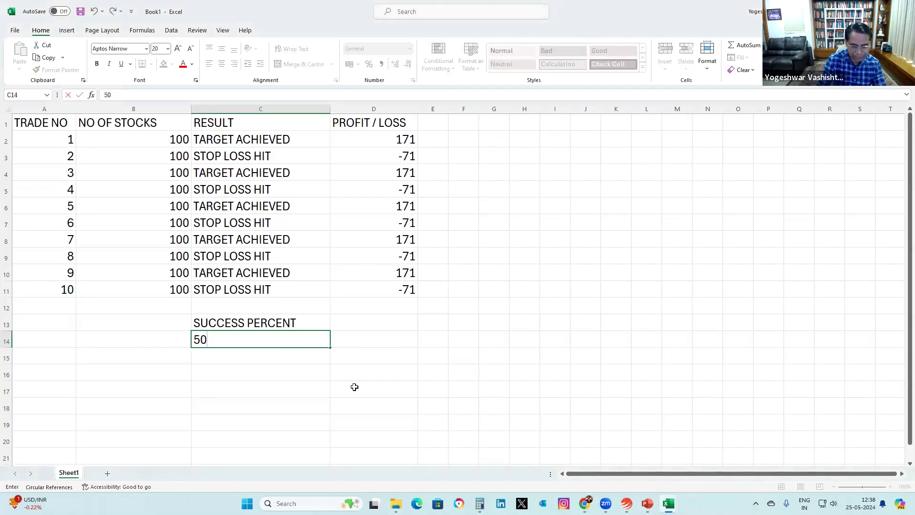
key("Return")
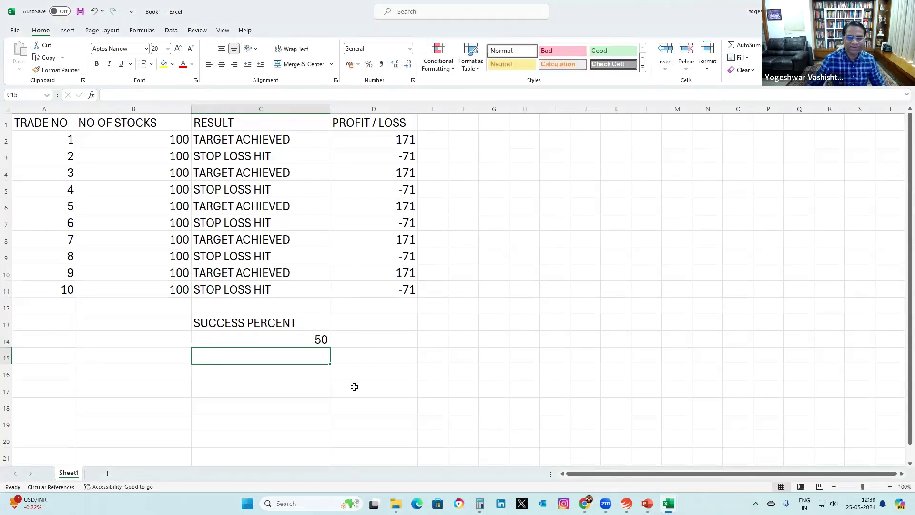
Total the profit and loss values D2:D11 in cell D12 with AutoSum
left_click(406, 308)
left_click_drag(406, 308, 407, 138)
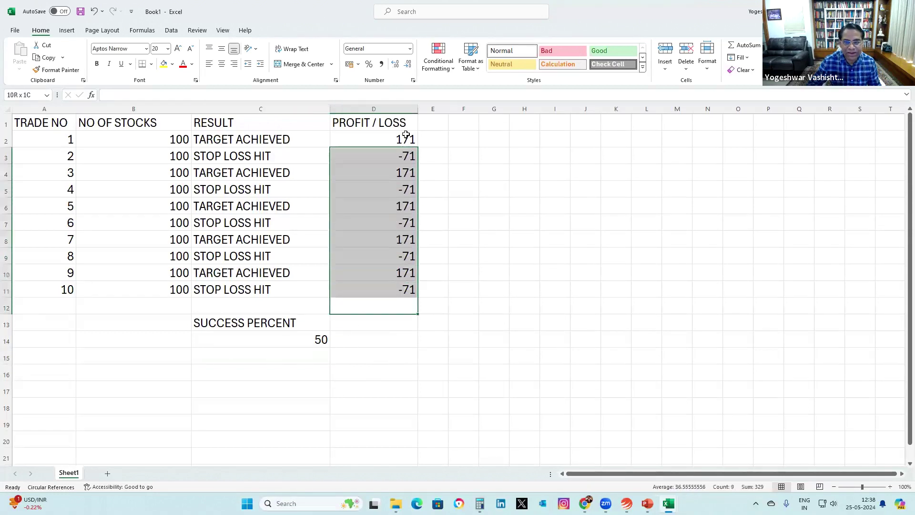
left_click(744, 45)
left_click(608, 291)
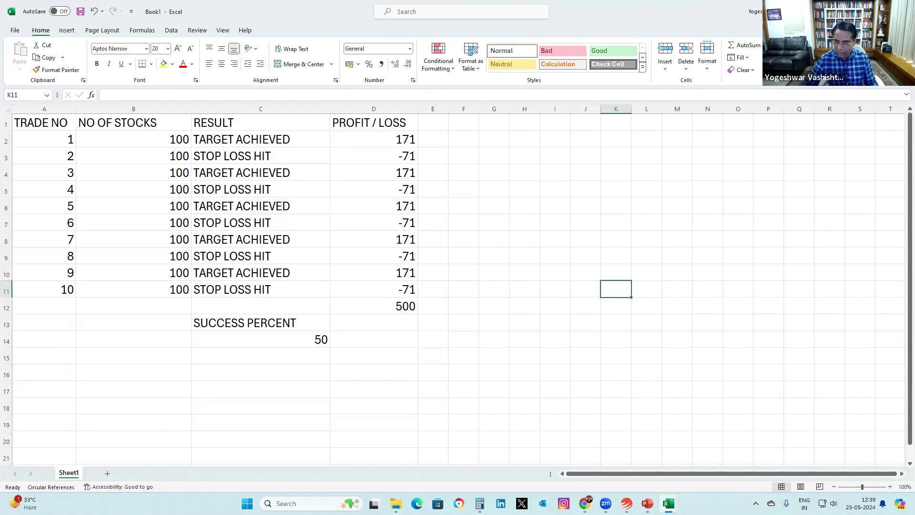
Switch to the YVA Trading Log Intraday Club workbook and look back through the daily results from May 2024 to August 2023
mouse_move(669, 503)
left_click(564, 457)
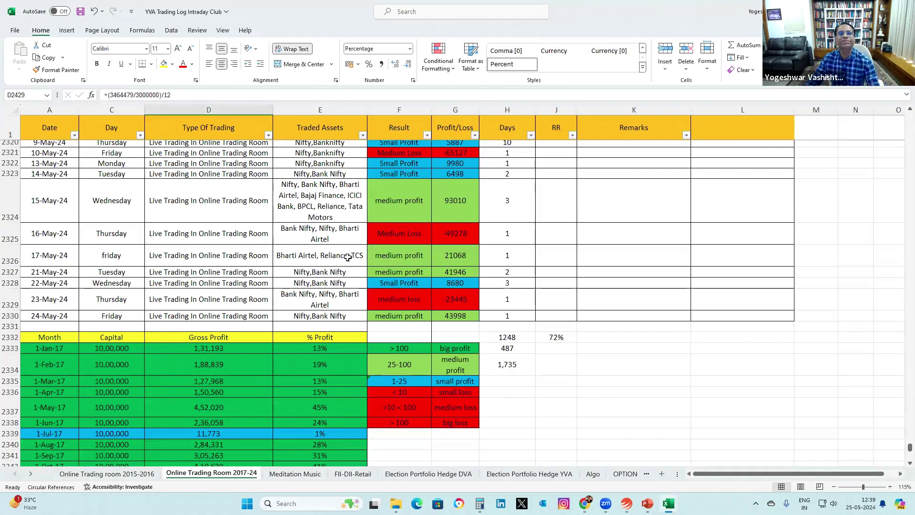
scroll(348, 258, "up", 4)
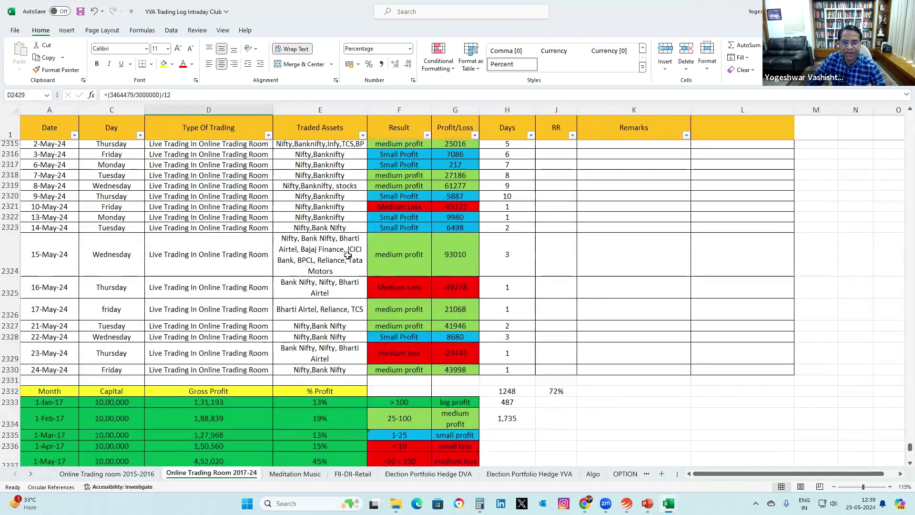
scroll(349, 258, "up", 20)
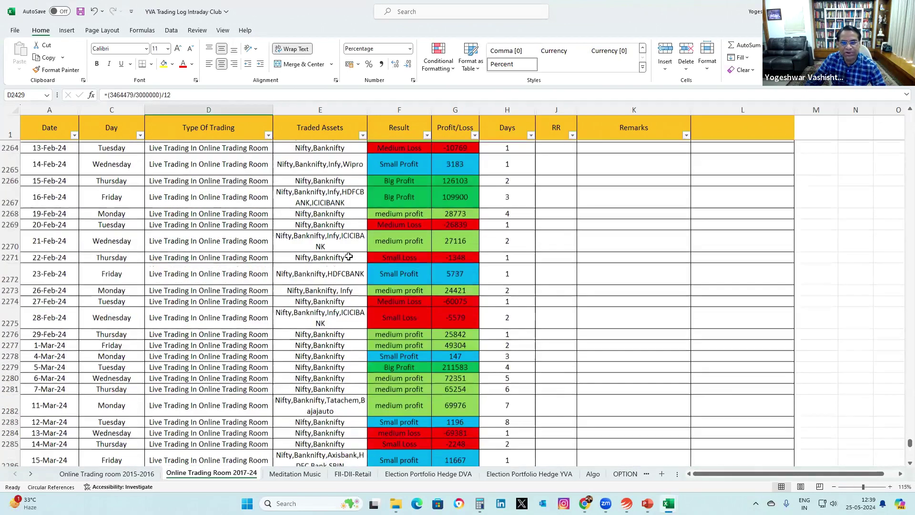
scroll(349, 259, "up", 20)
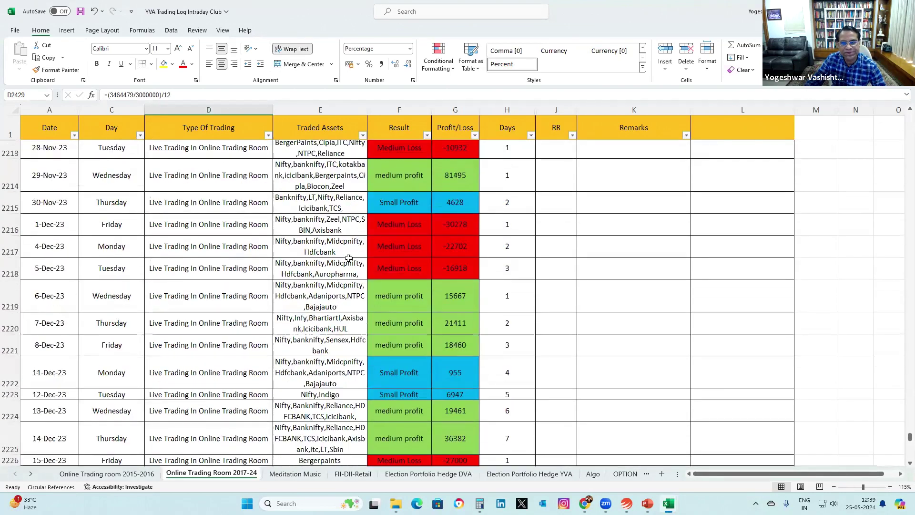
scroll(349, 257, "up", 16)
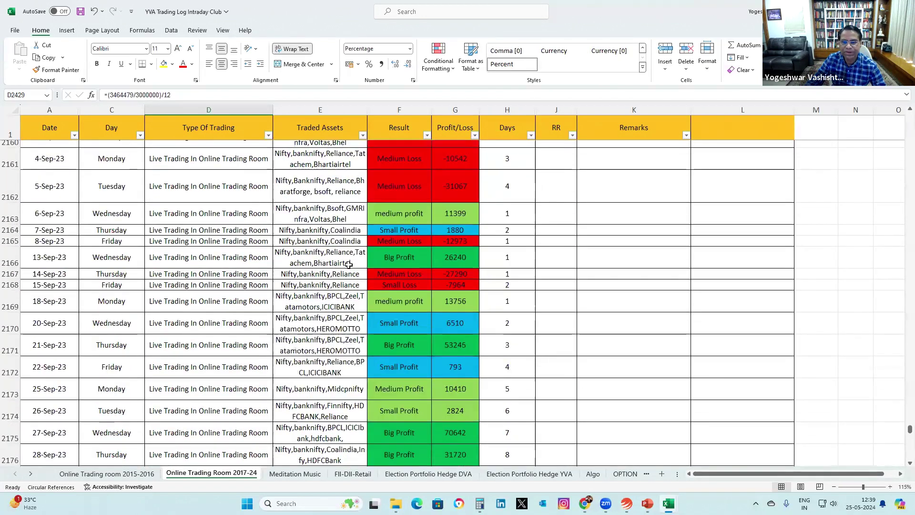
scroll(472, 289, "up", 1)
Examine the Profit/Loss column day by day from August to October 2023 in the Online Trading Room 2017-24 sheet
left_click(472, 289)
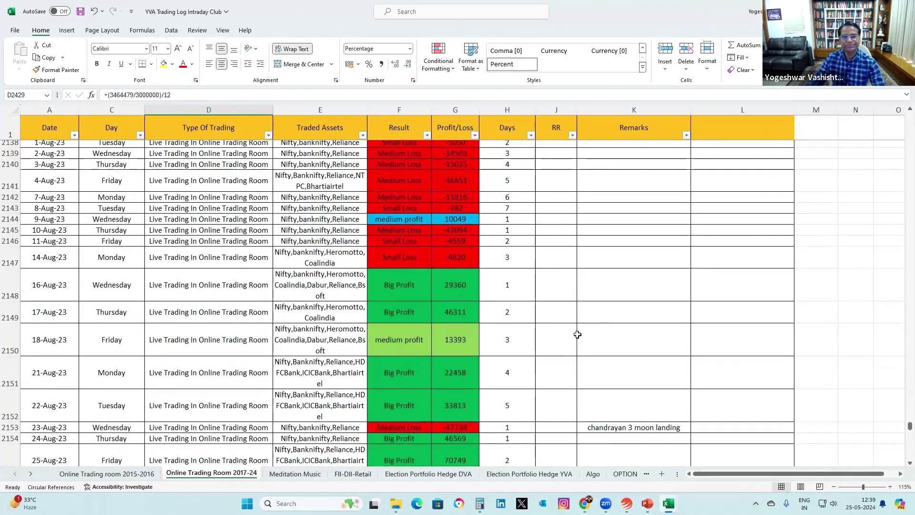
key("Down")
key("Down")
key("Down")
key("Down")
key("Down")
key("Down")
key("Down")
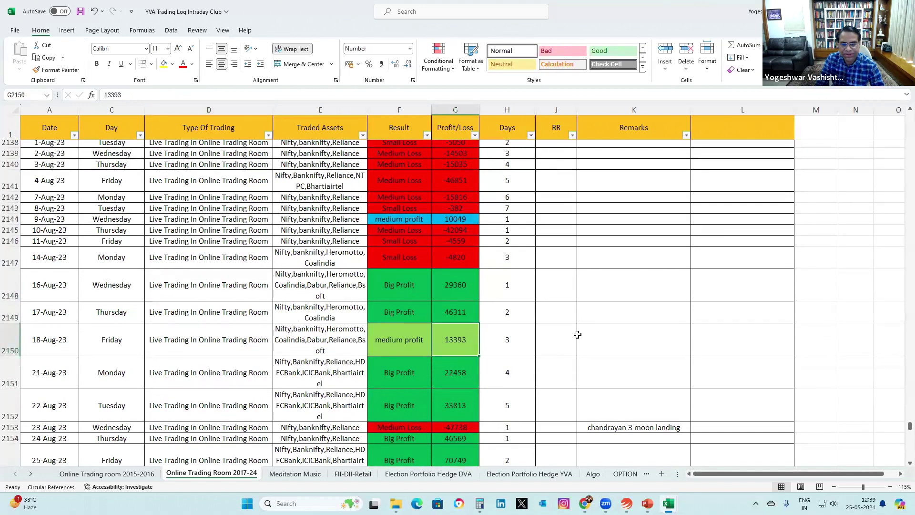
key("Down")
key("Down")
key("Down")
key("Down")
key("Down")
key("Down")
key("Down")
key("Down")
key("Down")
key("Down")
key("Down")
key("Down")
key("Down")
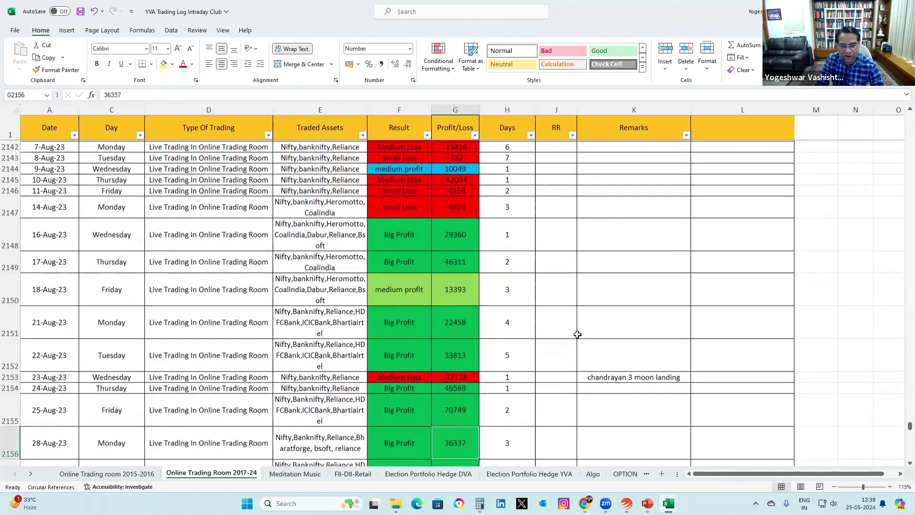
key("Down")
key("Down")
key("Down")
key("Down")
key("Down")
key("Down")
key("Down")
key("Down")
key("Down")
key("Down")
key("Down")
key("Down")
key("Down")
key("Down")
key("Down")
key("Down")
key("Down")
key("Down")
key("Down")
key("Down")
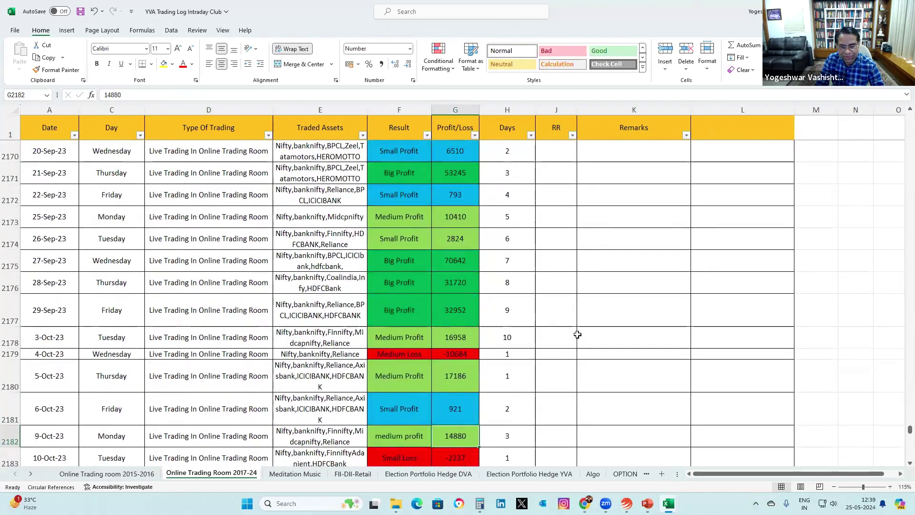
scroll(478, 327, "up", 6)
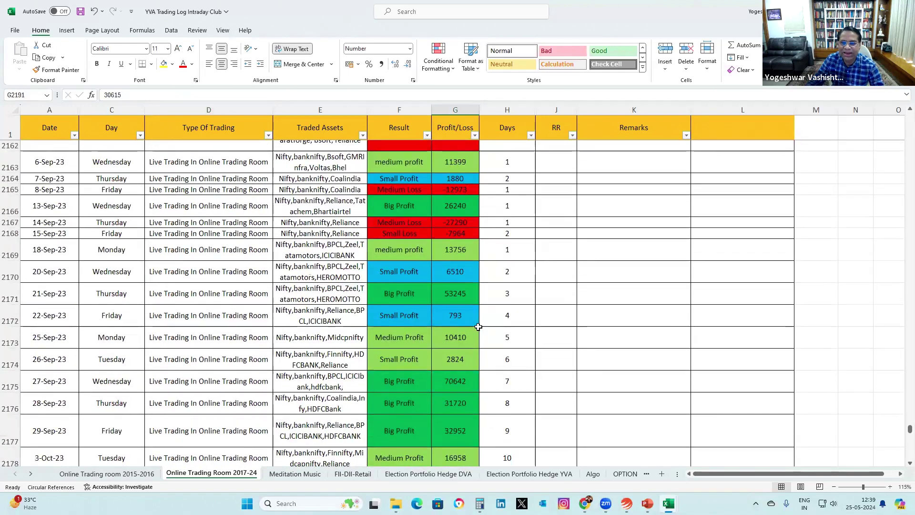
scroll(479, 327, "down", 8)
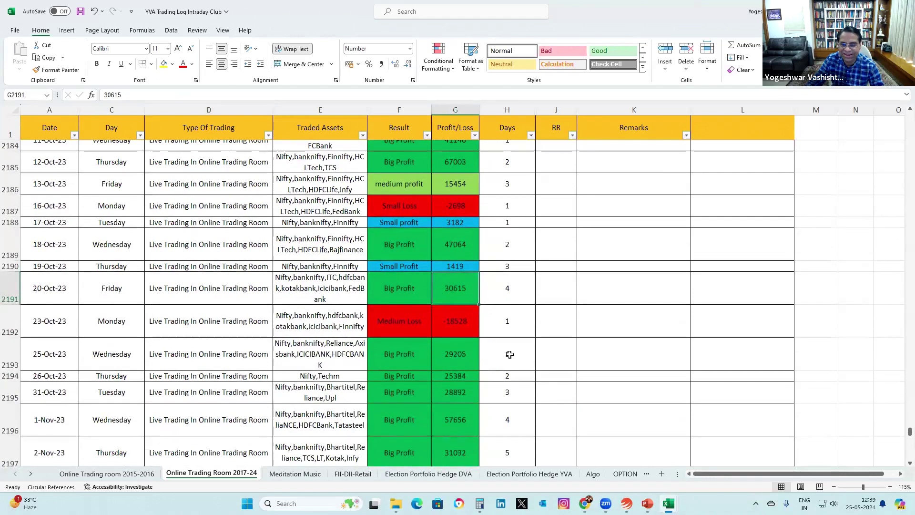
Follow the winning and losing streak counts in the Days column from late October to mid-December 2023
key("Right")
key("Down")
key("Down")
key("Down")
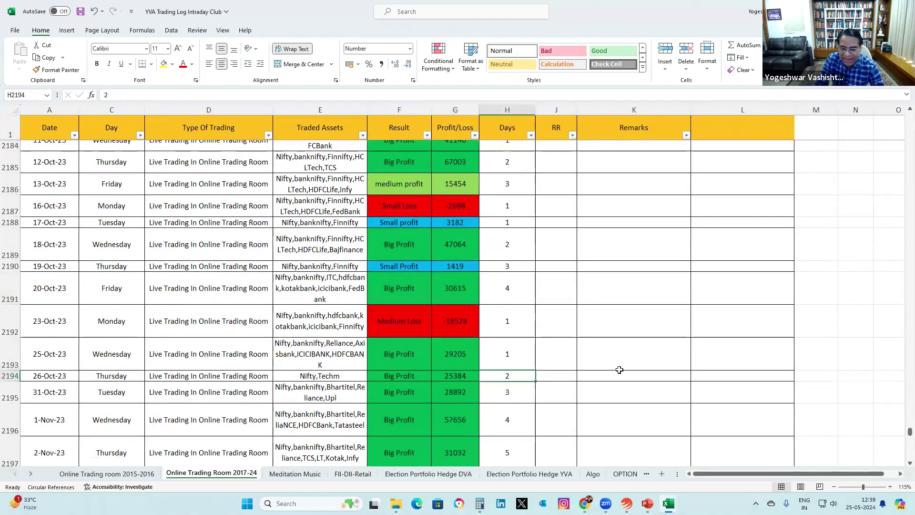
key("Down")
key("Down")
key("Down")
key("Down")
key("Down")
key("Down")
key("Down")
key("Down")
key("Down")
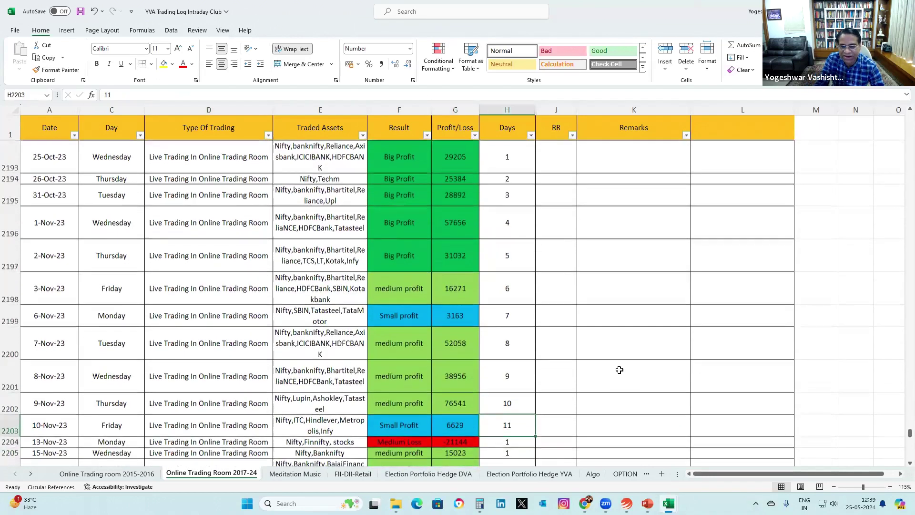
key("Down")
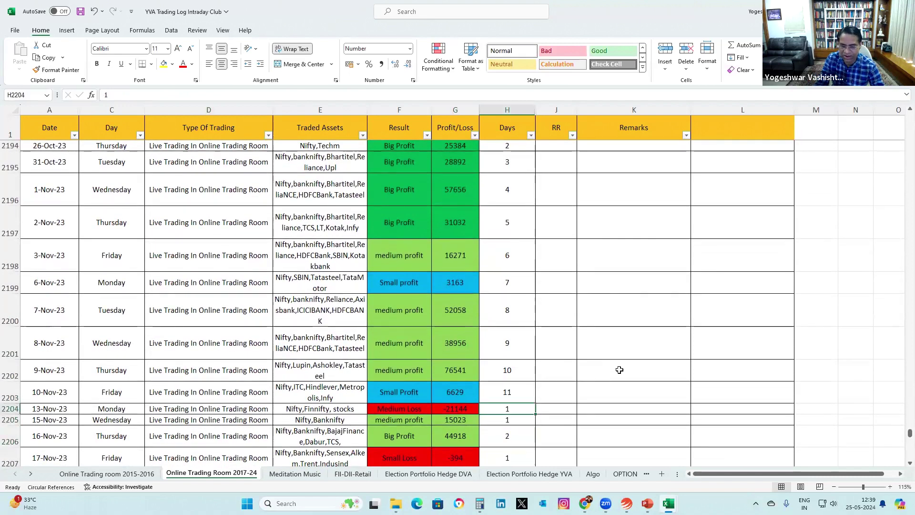
key("Down")
key("Down")
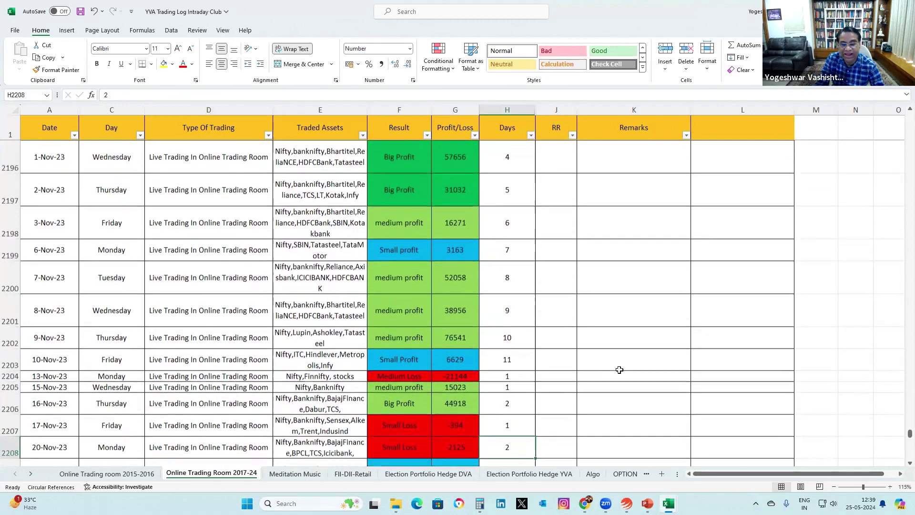
key("Down")
key("Down")
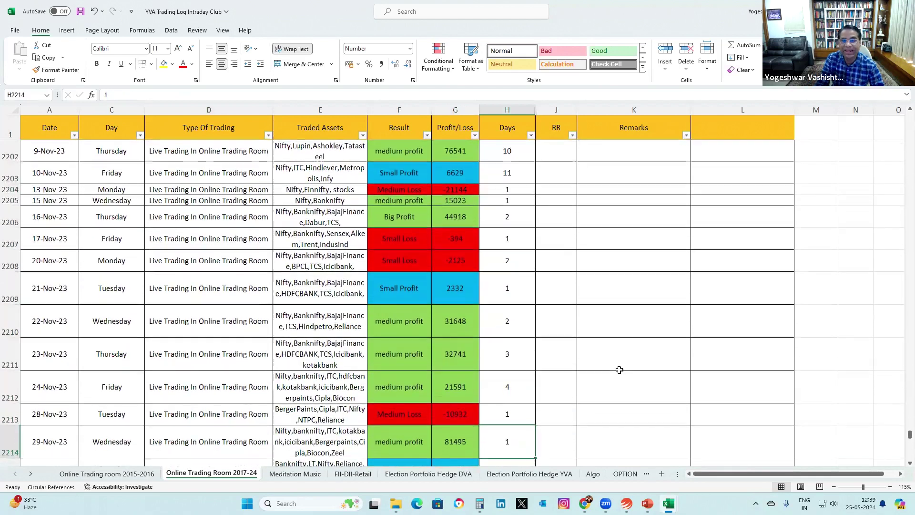
key("Down")
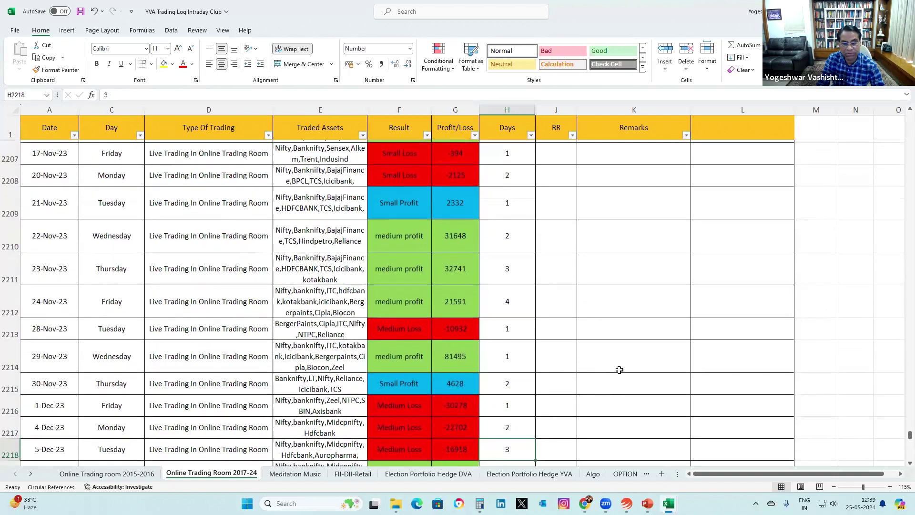
key("Down")
key("Down")
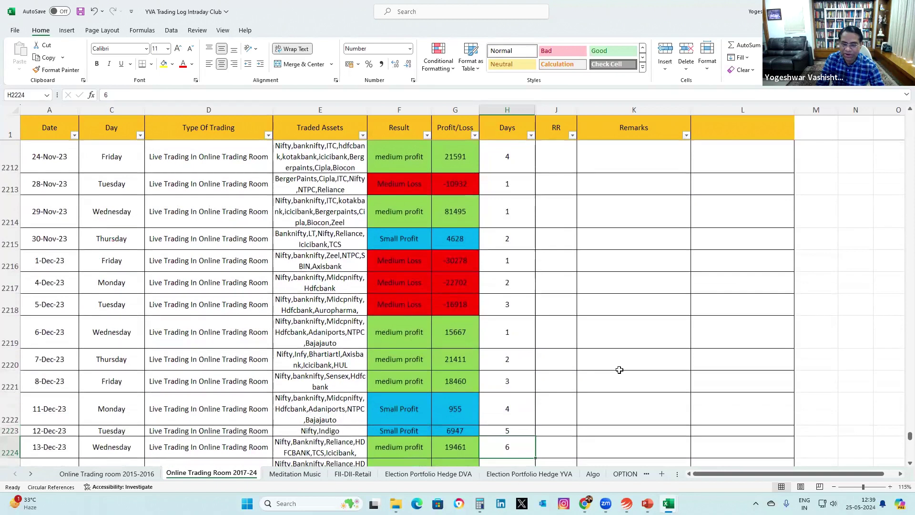
Continue through the streak counts in the Days column from mid-December 2023 to May 2024
key("Down")
key("Down")
key("Down")
key("Down")
key("Down")
key("Down")
key("Down")
key("Down")
key("Down")
key("Down")
key("Down")
key("Down")
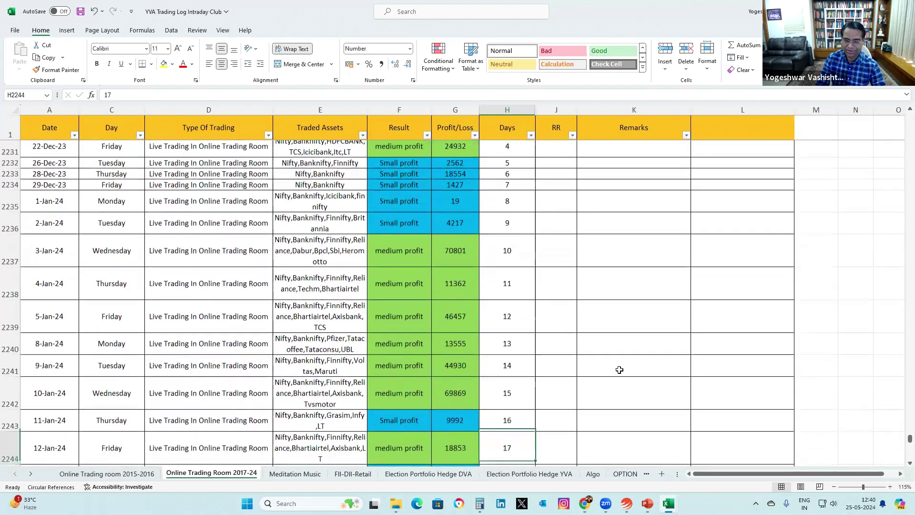
key("Down")
key("Down")
key("Down")
key("Down")
key("Down")
key("Down")
key("Down")
key("Down")
key("Down")
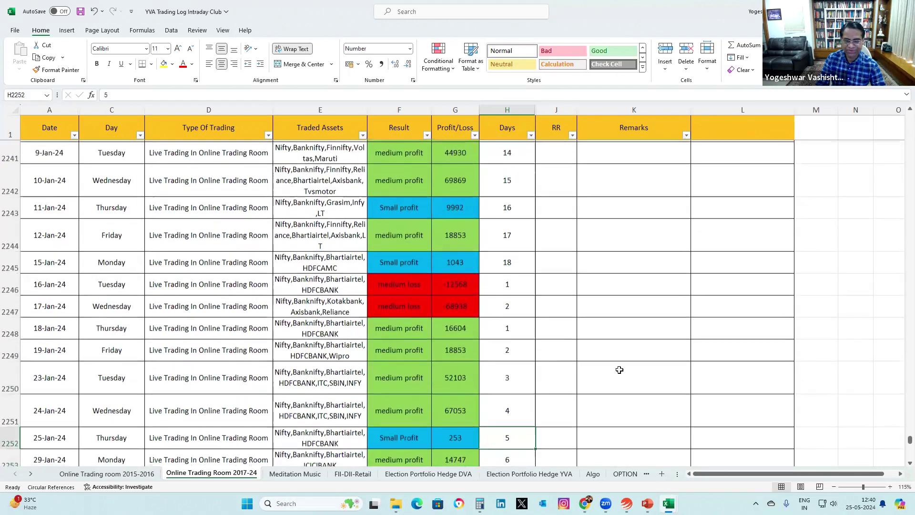
key("Down")
key("Down")
key("Down")
key("Down")
key("Down")
key("Down")
key("Down")
key("Down")
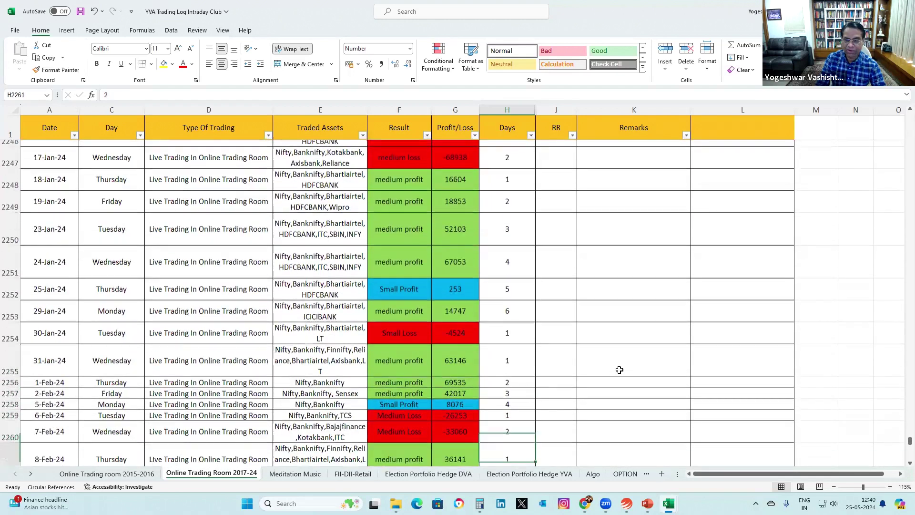
key("Down")
key("Down")
key("Down")
key("Down")
key("Down")
key("Down")
key("Down")
key("Down")
key("Down")
key("Down")
key("Down")
key("Down")
key("Down")
key("Down")
key("Down")
key("Down")
key("Down")
key("Down")
key("Down")
key("Down")
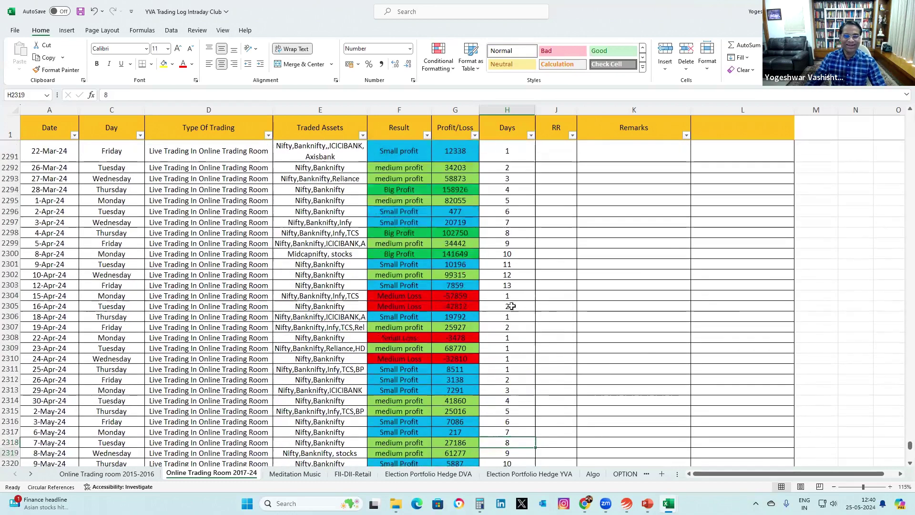
Review the profit and loss size categories, from big profit to big loss, in the legend below the daily log
scroll(344, 324, "down", 8)
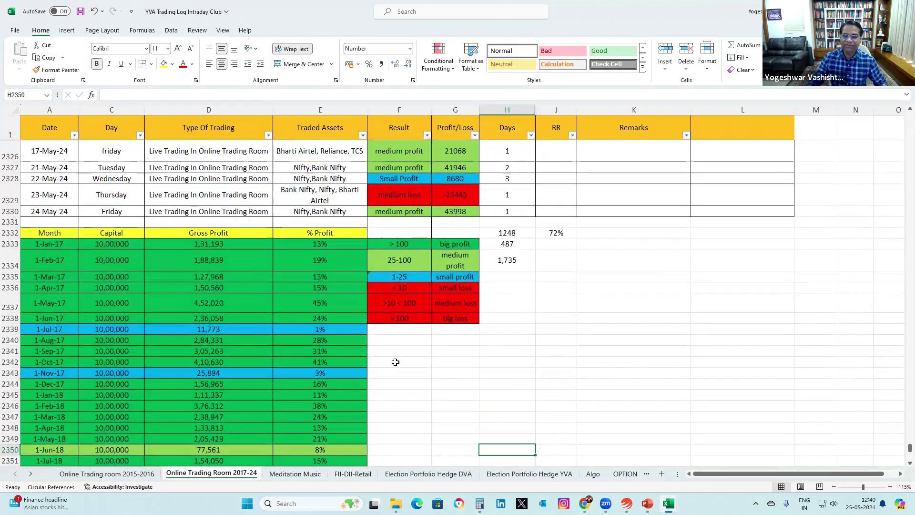
left_click(395, 362)
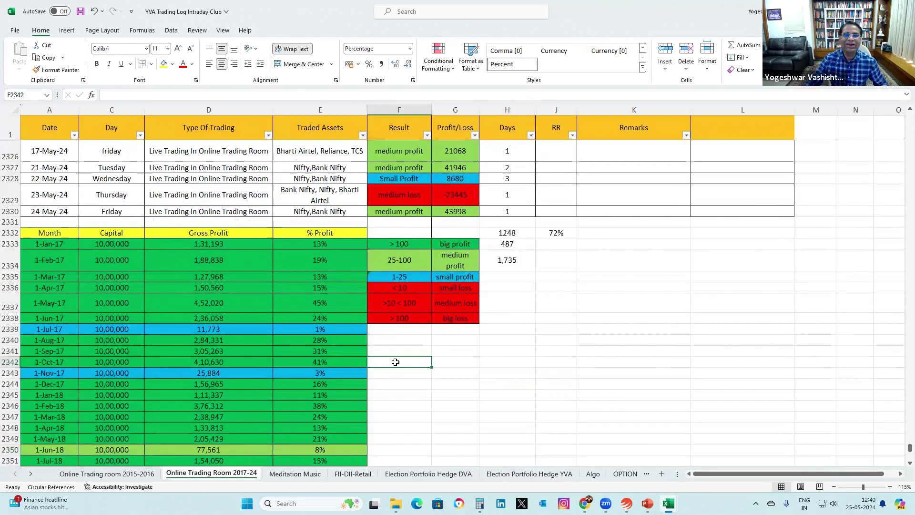
left_click(467, 245)
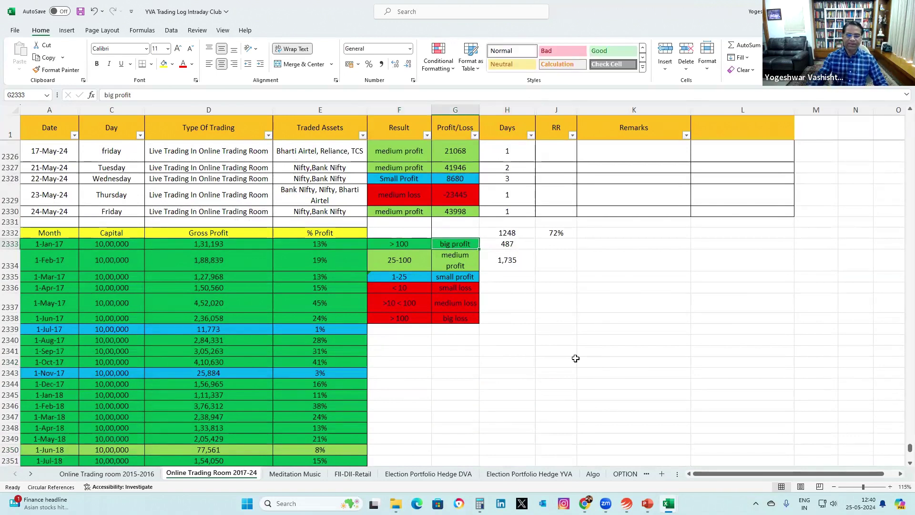
left_click(413, 270)
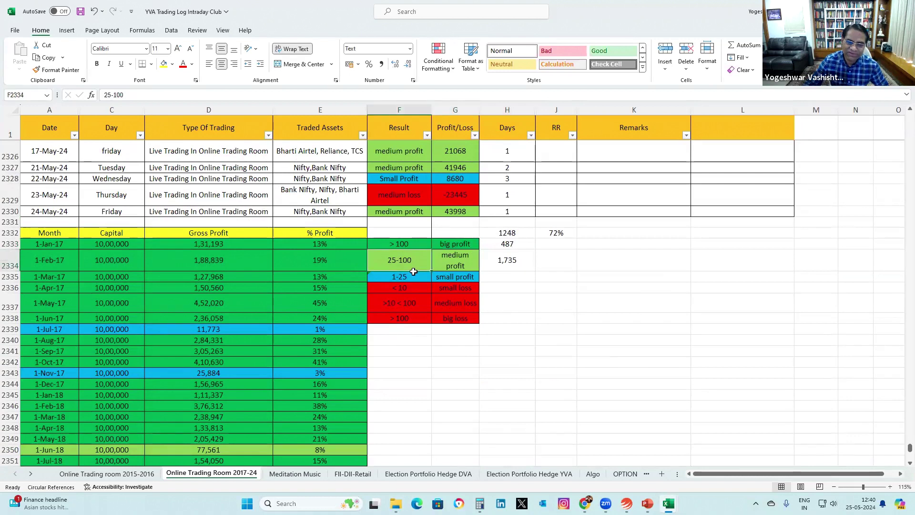
left_click(455, 268)
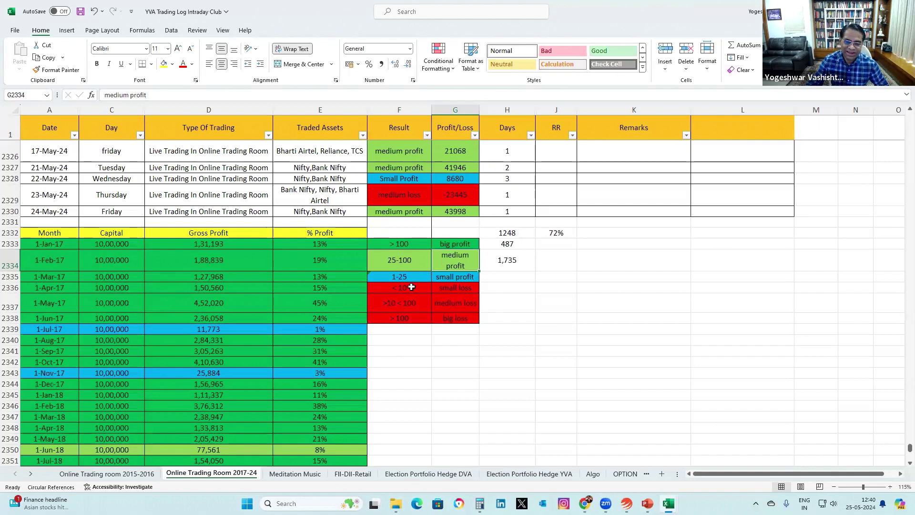
left_click(461, 288)
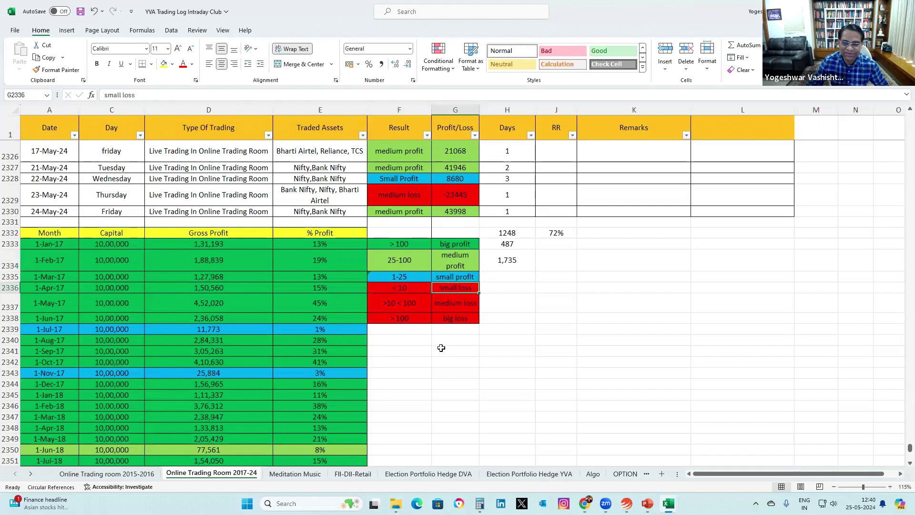
left_click(404, 304, "shift")
left_click(445, 302)
left_click(404, 320, "shift")
left_click(441, 318)
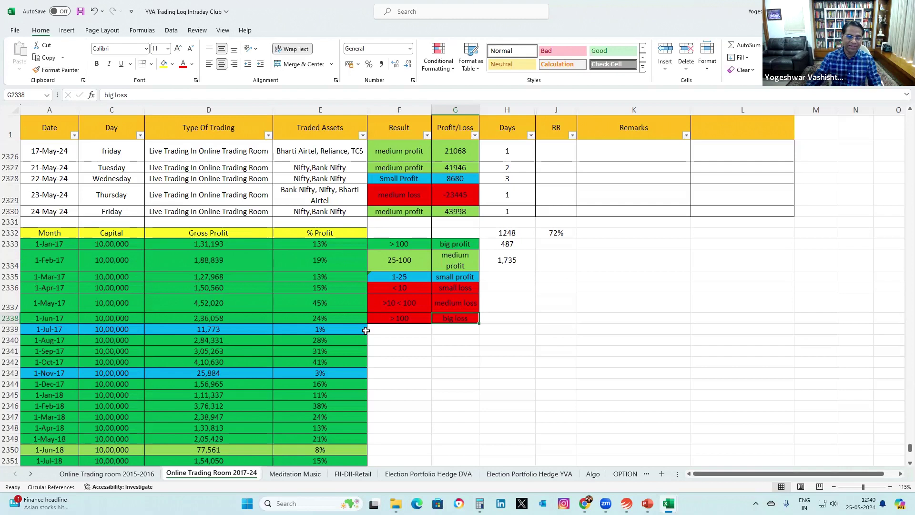
Examine the monthly gross profit table through May 2024 and the Per Month Profit summary for 2017 to 2024
scroll(266, 297, "down", 8)
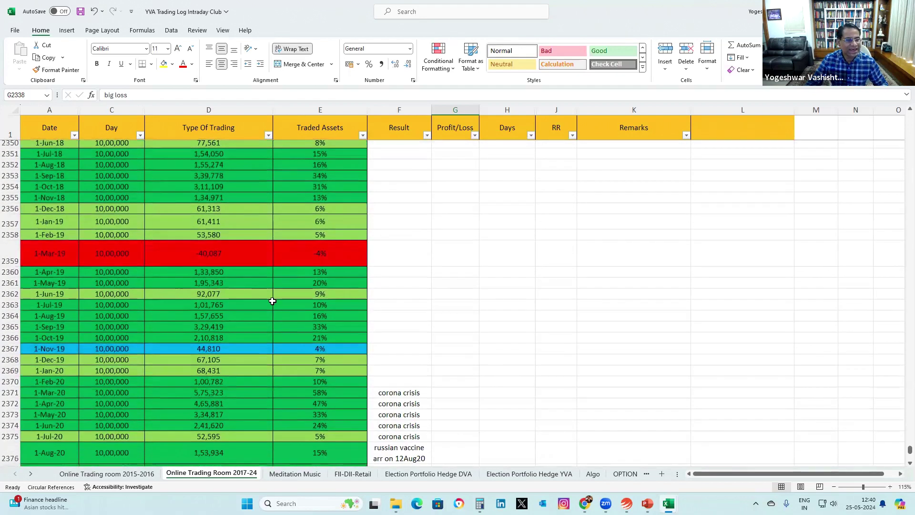
scroll(272, 301, "down", 9)
scroll(278, 309, "down", 7)
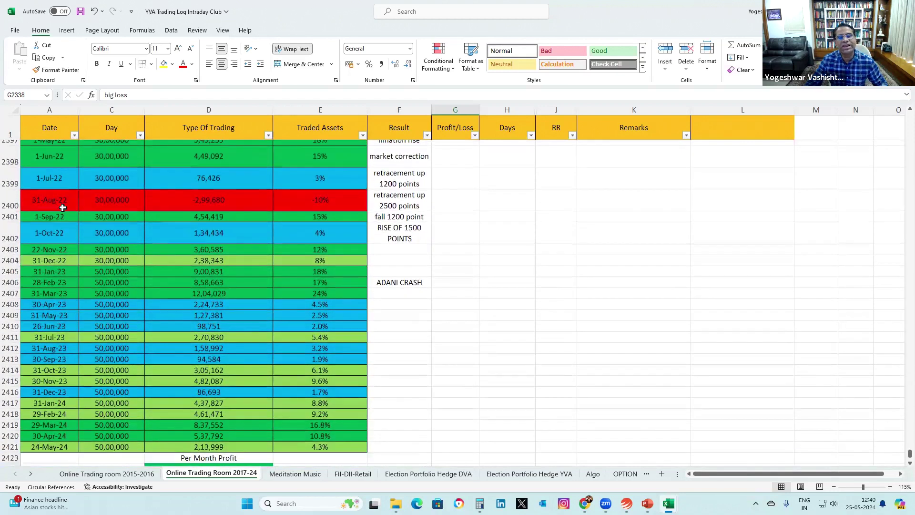
scroll(121, 263, "down", 4)
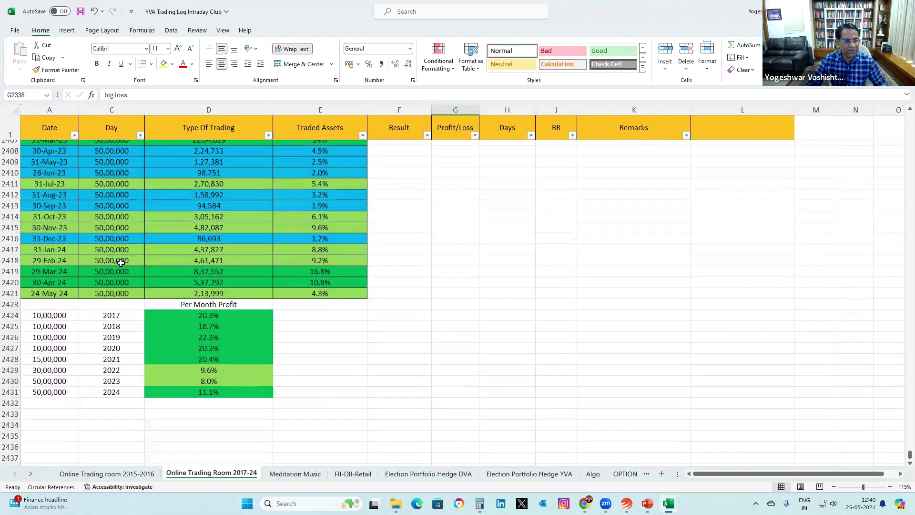
left_click(137, 426)
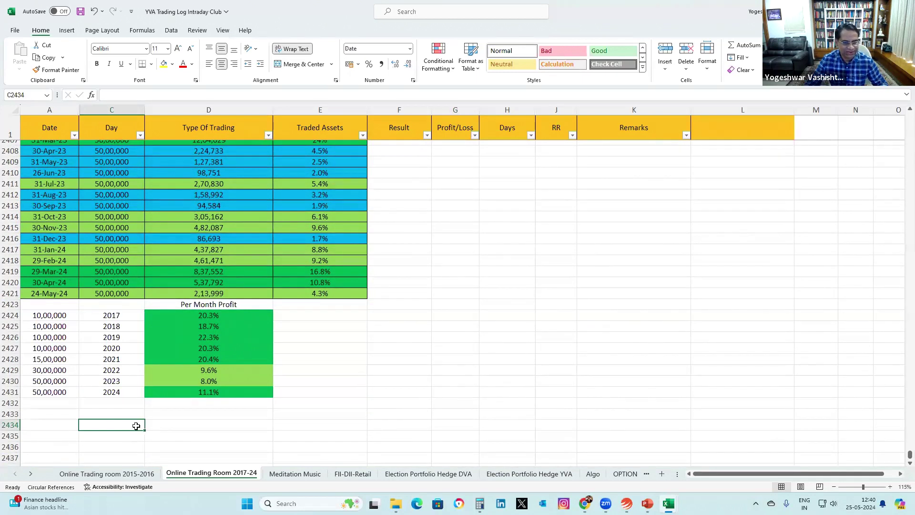
Inspect the formulas behind each year's Per Month Profit percentage, one by one from 2017 to 2024
left_click(208, 316)
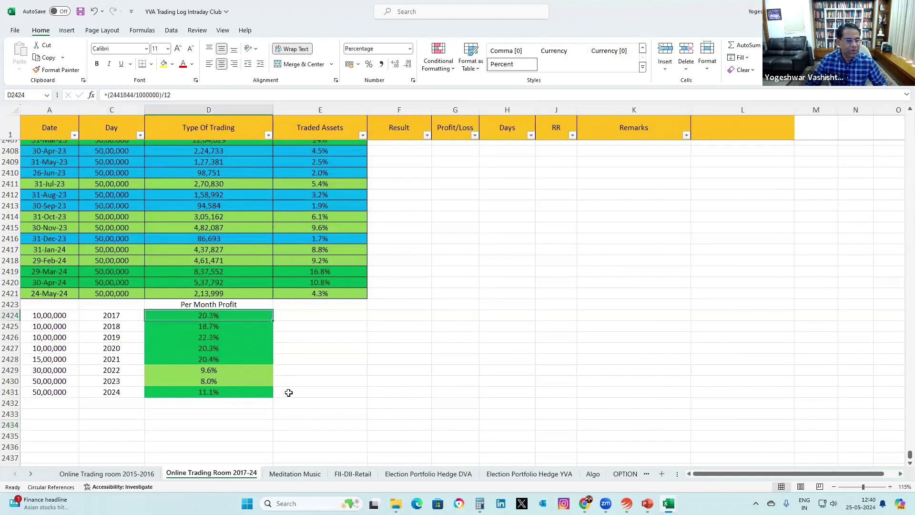
left_click(216, 328)
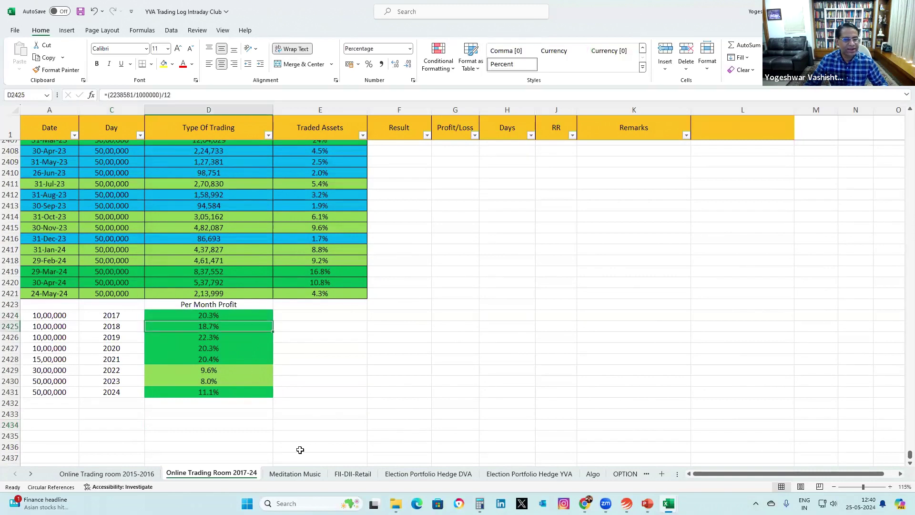
left_click(214, 338)
left_click(220, 347)
left_click(222, 358)
left_click(213, 372)
left_click(215, 382)
left_click(215, 393)
Sum the Per Month Profit percentages for 2017 to 2024 in D2433 with the range D2424:D2432
left_click_drag(210, 414, 208, 316)
left_click(744, 45)
left_click(240, 414)
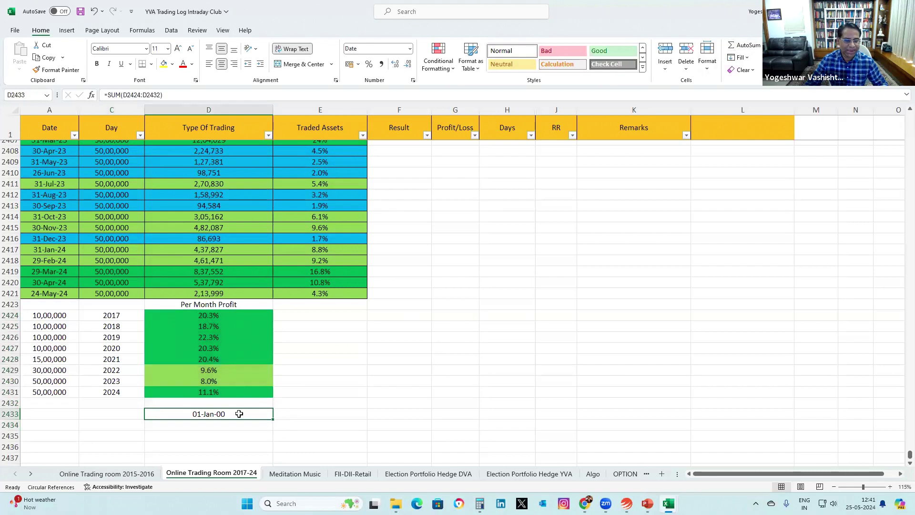
Format the total in D2433 as a percentage with 0 decimal places
right_click(253, 416)
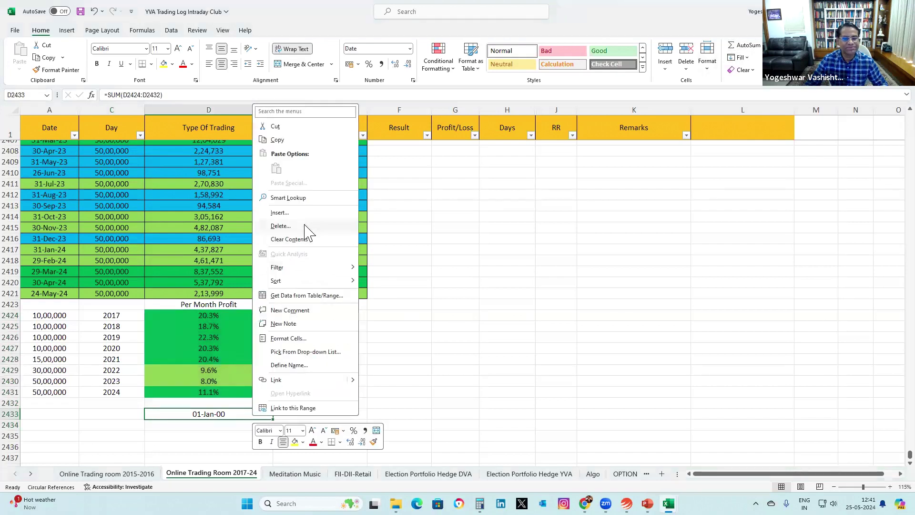
left_click(299, 338)
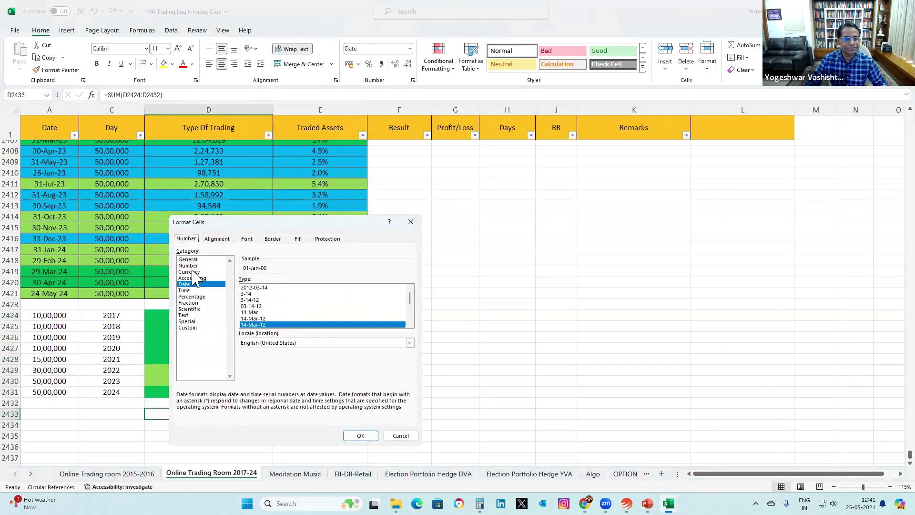
left_click(189, 297)
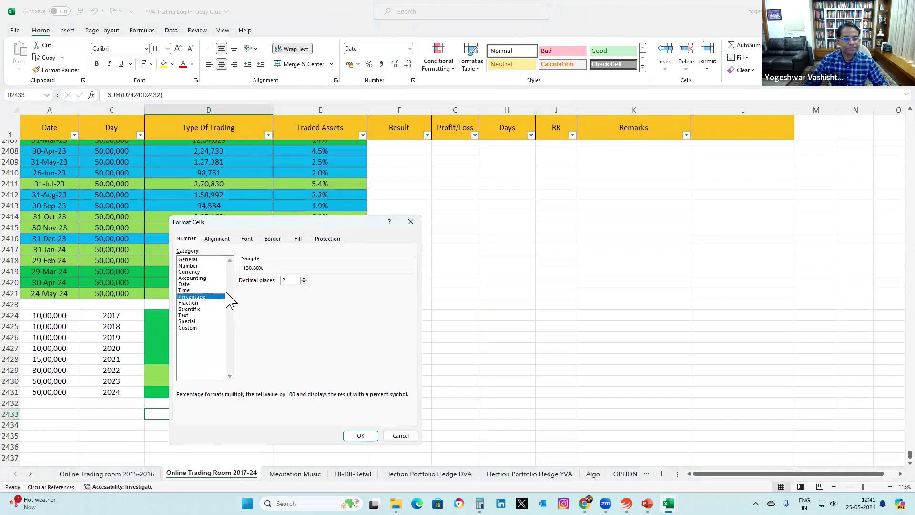
left_click(304, 282)
left_click(304, 283)
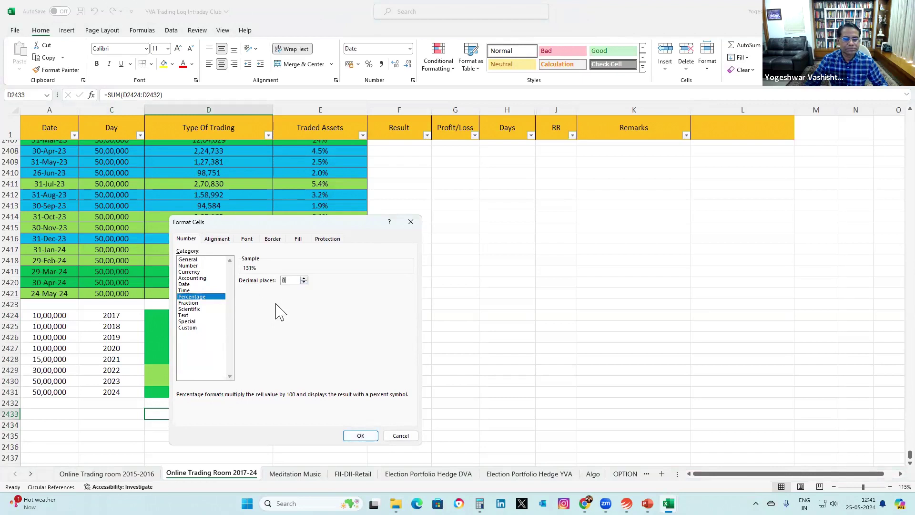
left_click(188, 266)
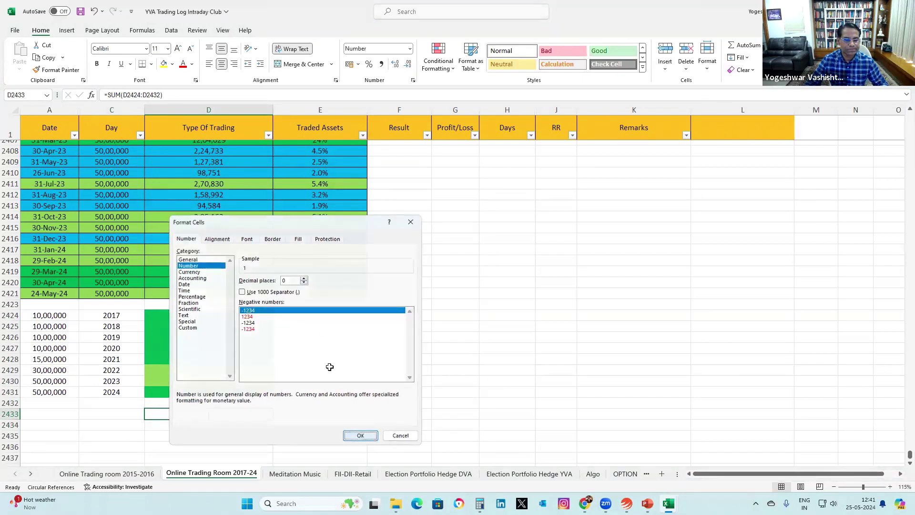
left_click(361, 436)
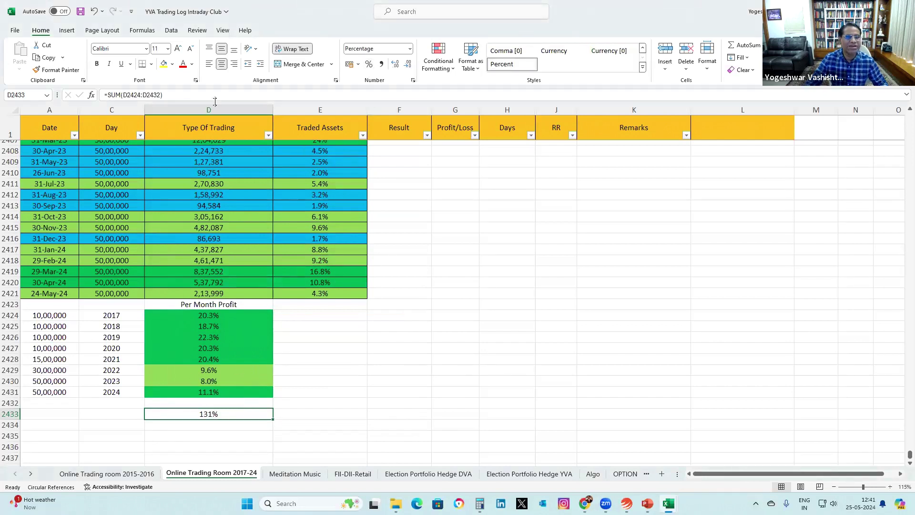
Extend the D2433 formula to divide the summed Per Month Profit percentages by 10
left_click(168, 94)
type("/10")
key("Return")
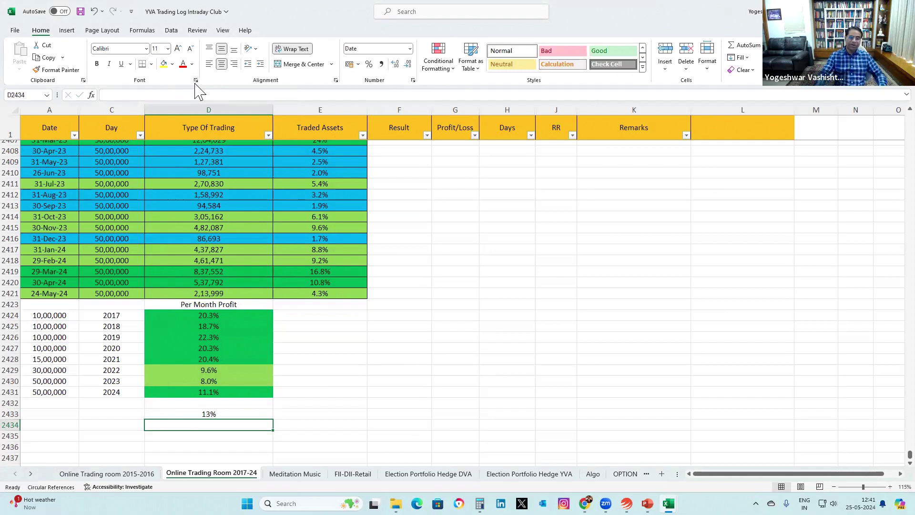
Return to the May 2024 entries of the daily log and switch to File Explorer to view the trading screenshots folder
scroll(339, 284, "up", 10)
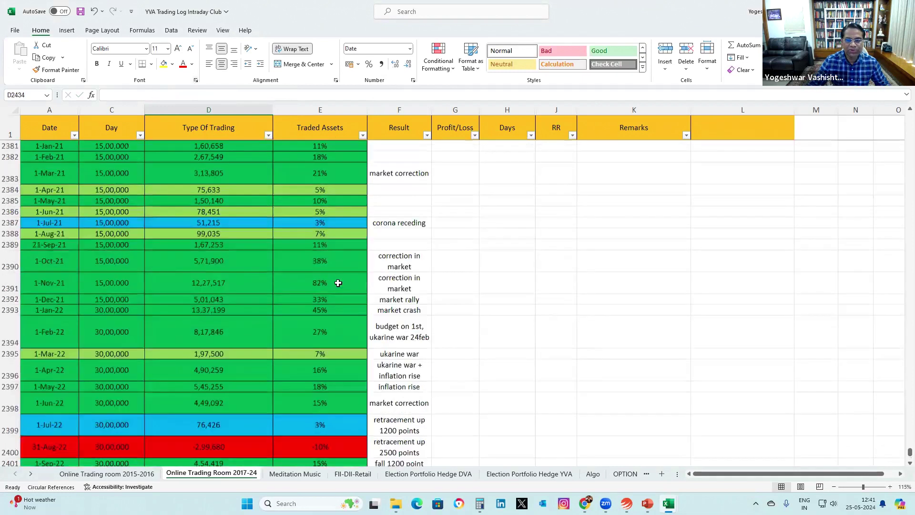
scroll(341, 282, "up", 20)
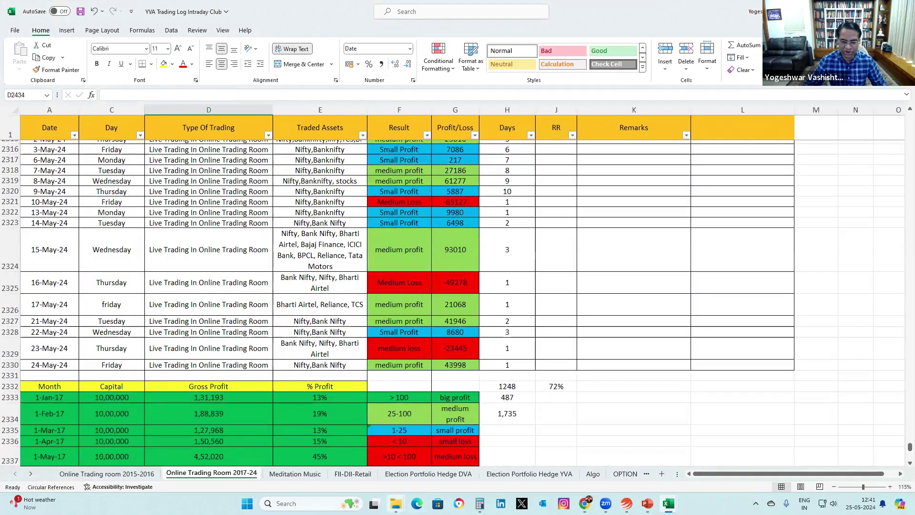
mouse_move(396, 504)
left_click(343, 450)
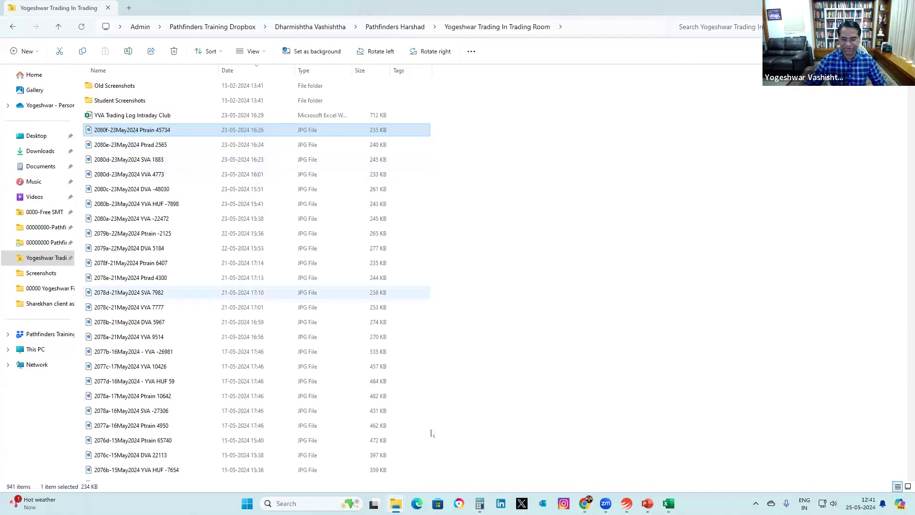
Switch to the Pathfinders Trainings website in Chrome and open its Best Trade of the Day list
mouse_move(582, 502)
left_click(528, 461)
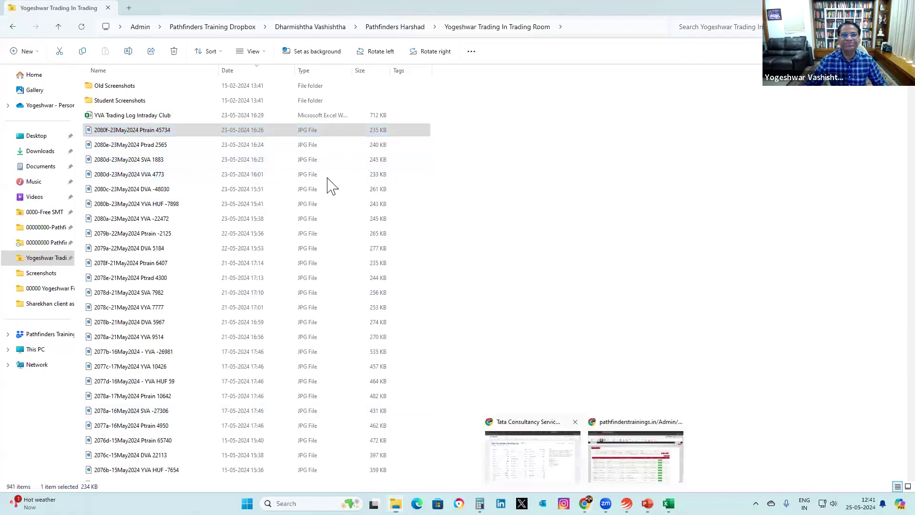
left_click(285, 16)
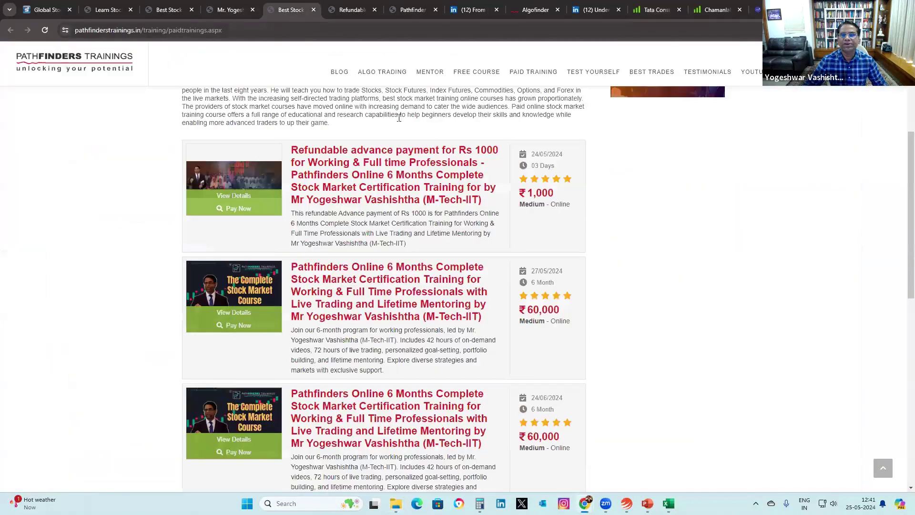
scroll(548, 119, "up", 5)
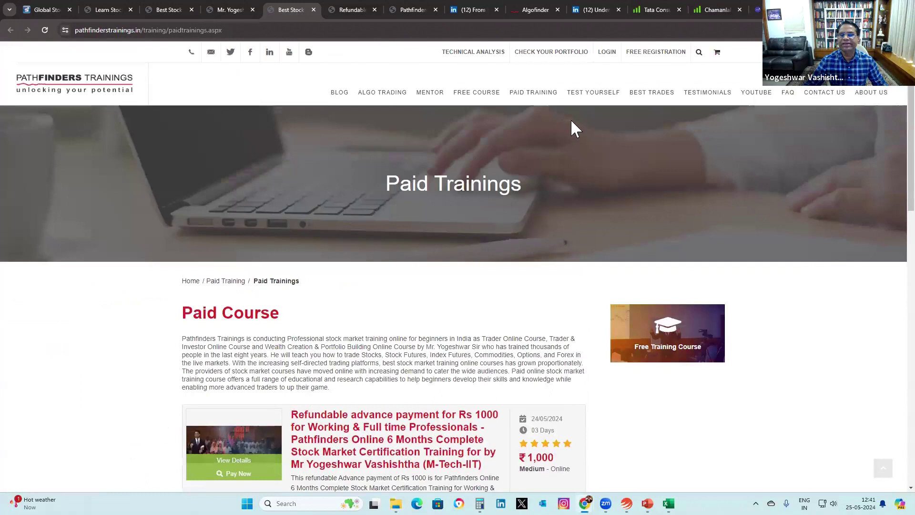
left_click(638, 92)
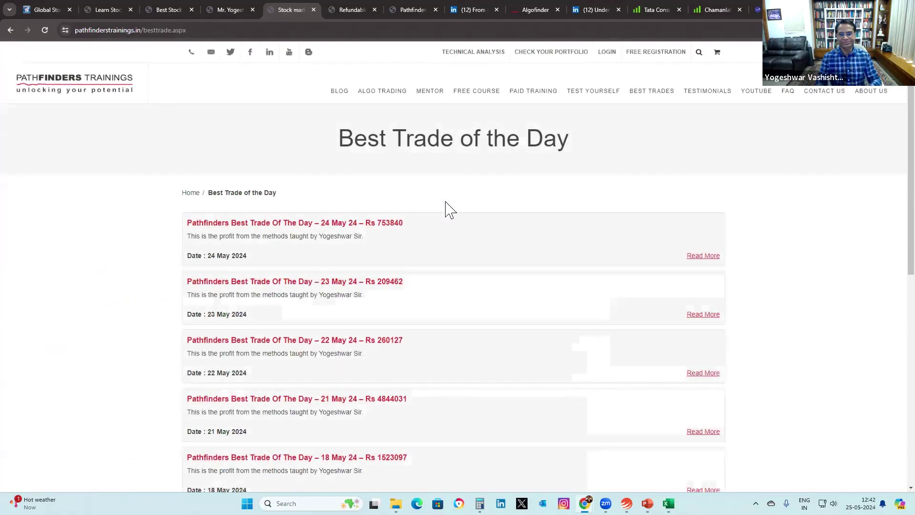
Look through the best trades and read the full 24 May 24 entry with its chart screenshot
scroll(887, 174, "down", 3)
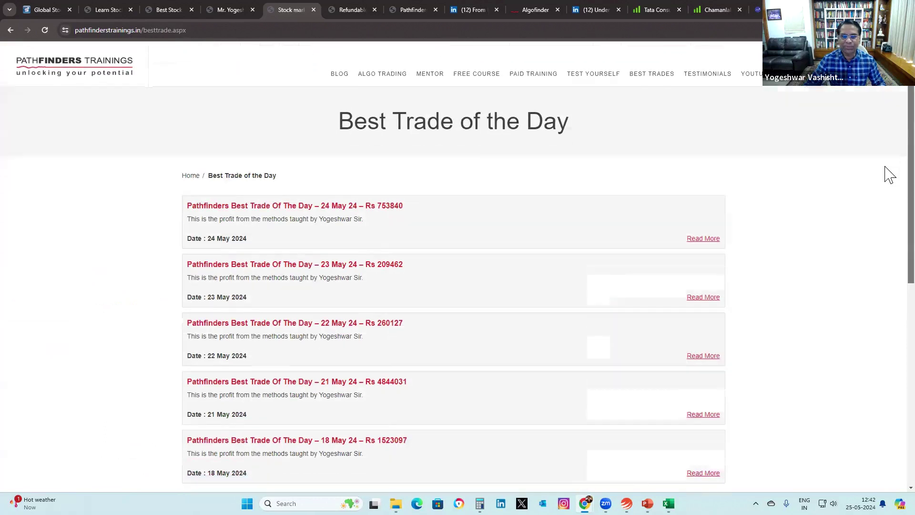
scroll(889, 162, "up", 3)
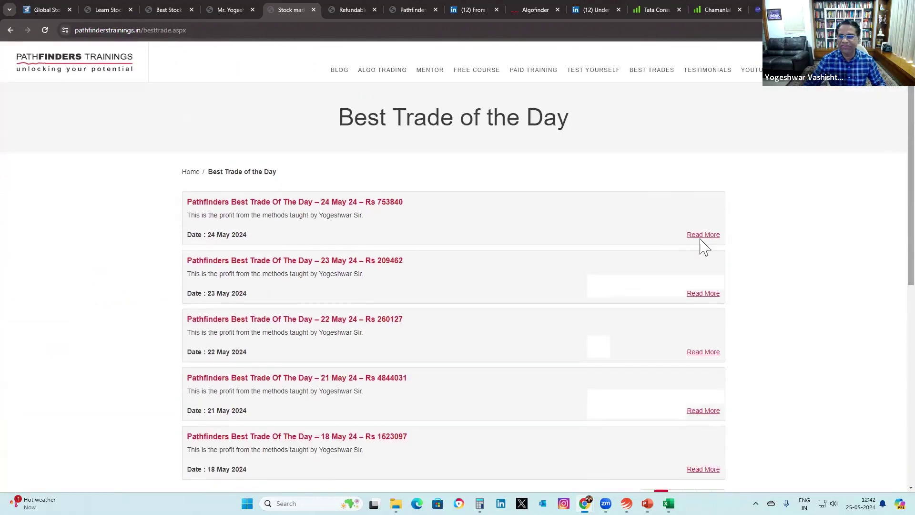
left_click(701, 235)
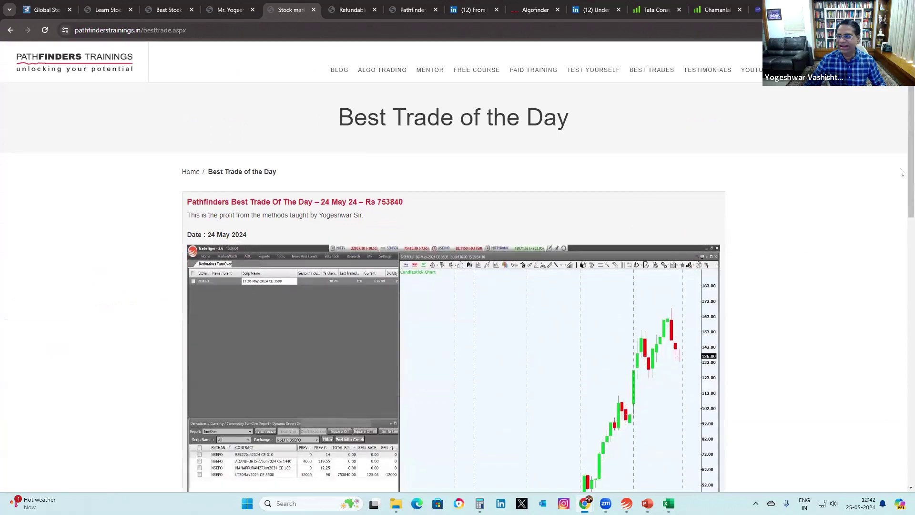
scroll(901, 173, "down", 3)
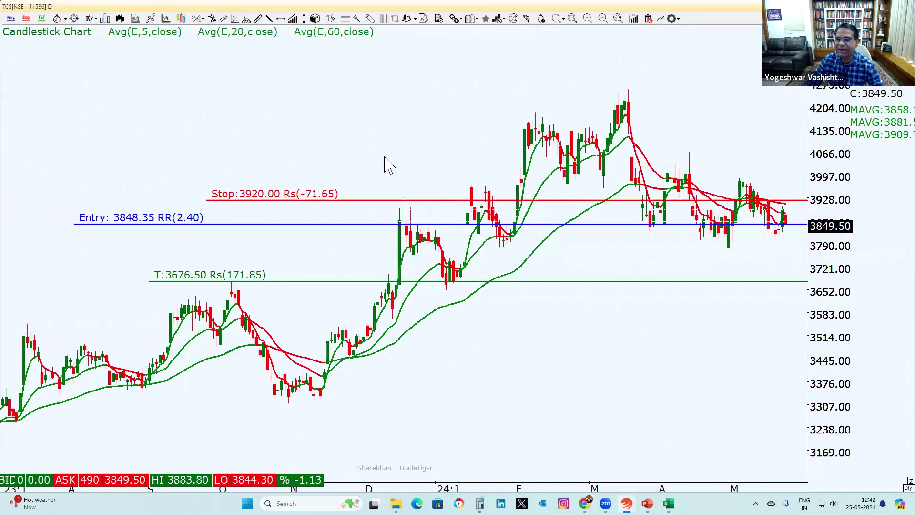
In TradeTiger, shrink the full-screen TCS chart back to its small window and close the TCS Market Depth window
key("Escape")
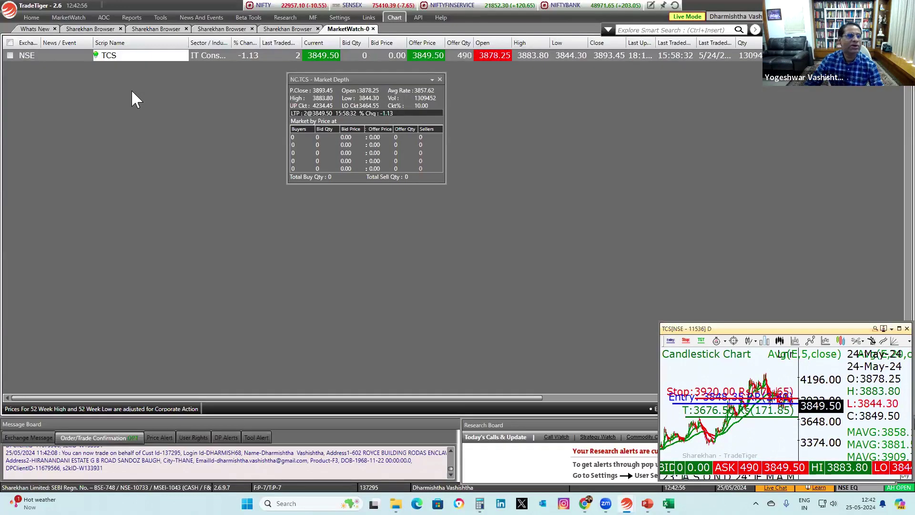
left_click(440, 79)
mouse_move(134, 60)
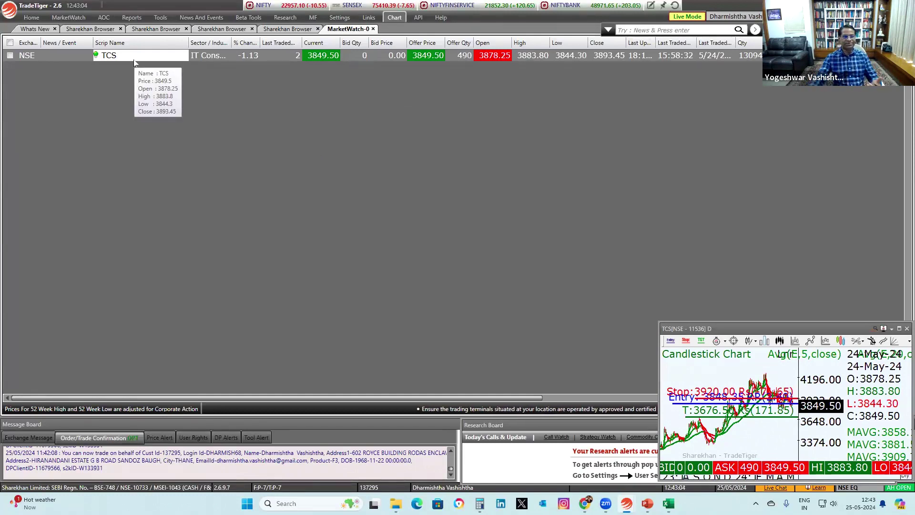
Start adding an NSE derivatives scrip to the market watch and choose TCS as the scrip
right_click(111, 83)
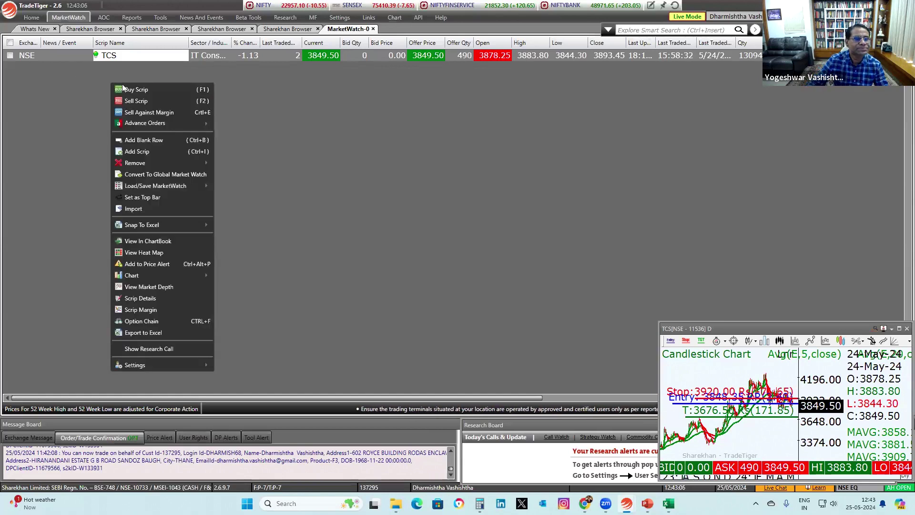
left_click(153, 153)
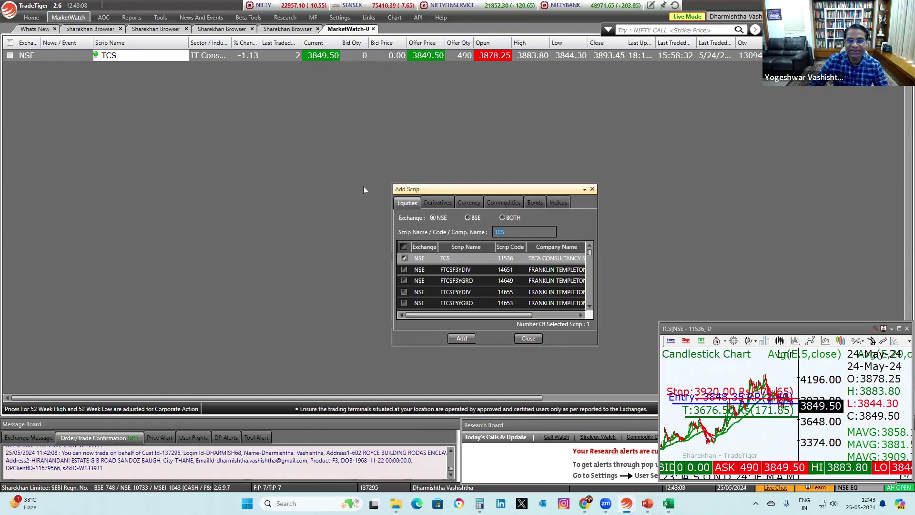
left_click(436, 203)
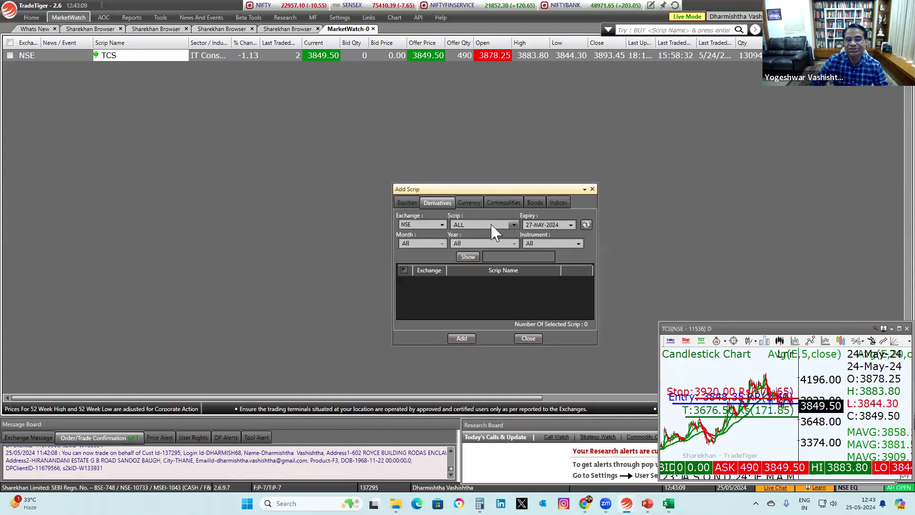
left_click(495, 228)
type("TCS")
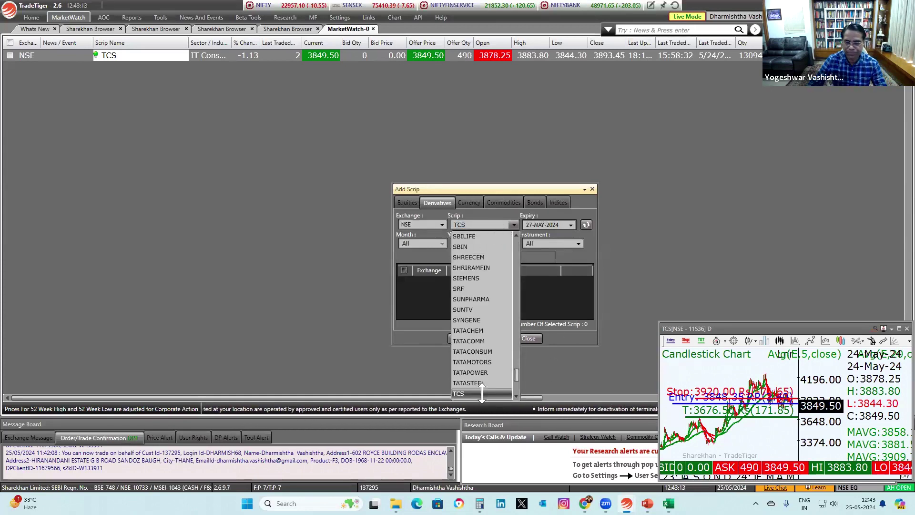
left_click(494, 392)
Set the expiry to 30-MAY-2024 and the instrument to Futures, and add the TCS contract to the market watch
left_click(566, 225)
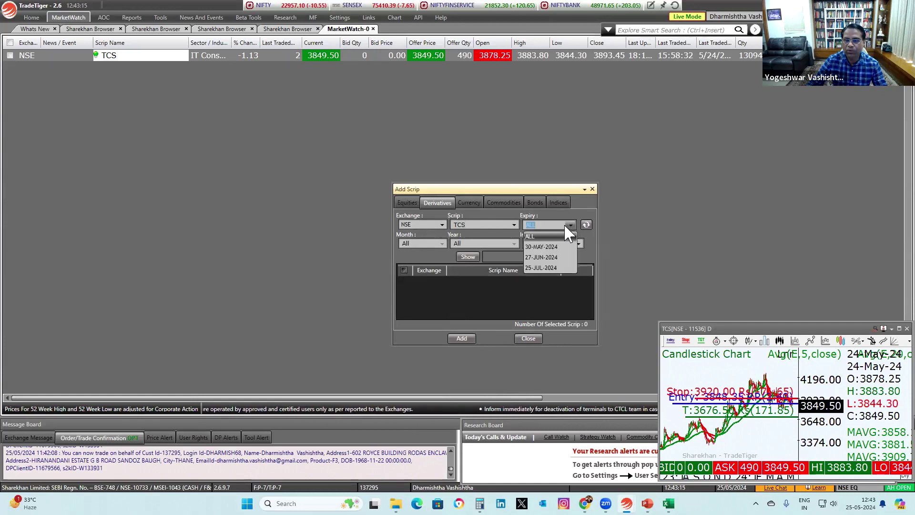
left_click(550, 238)
left_click(551, 242)
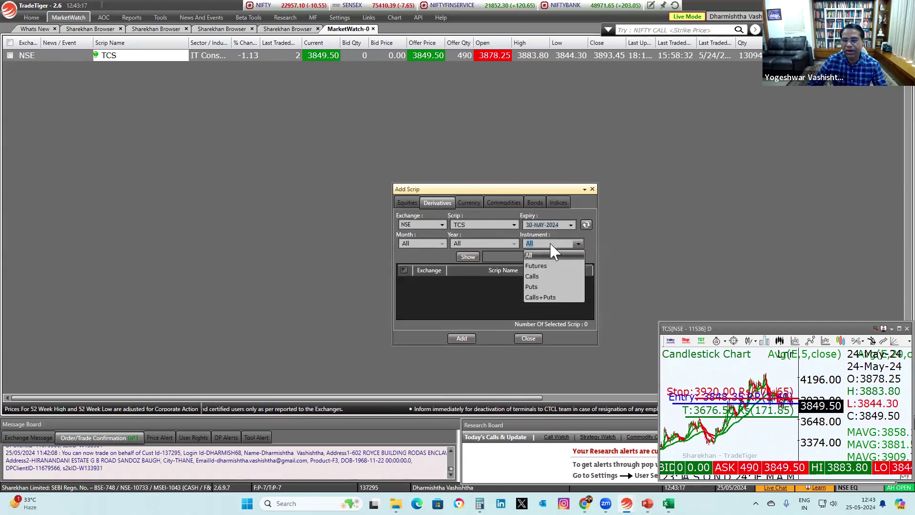
left_click(544, 264)
left_click(466, 257)
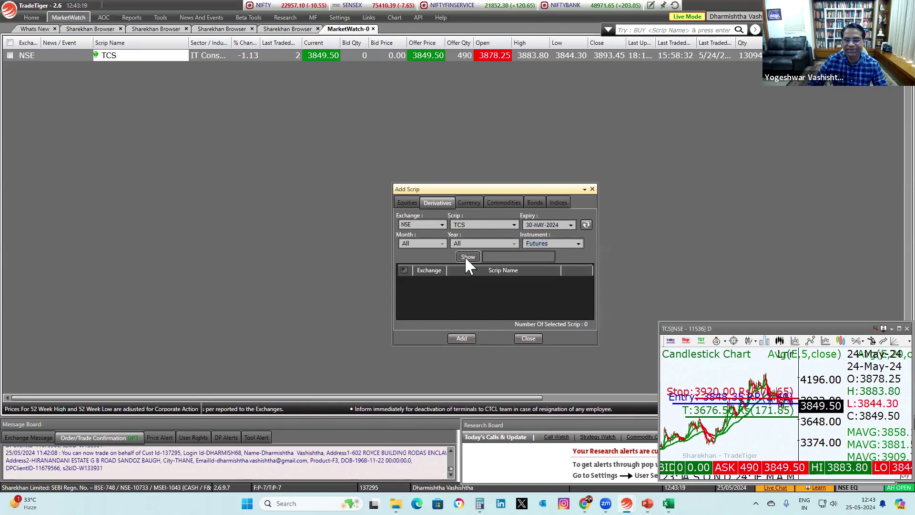
left_click(453, 337)
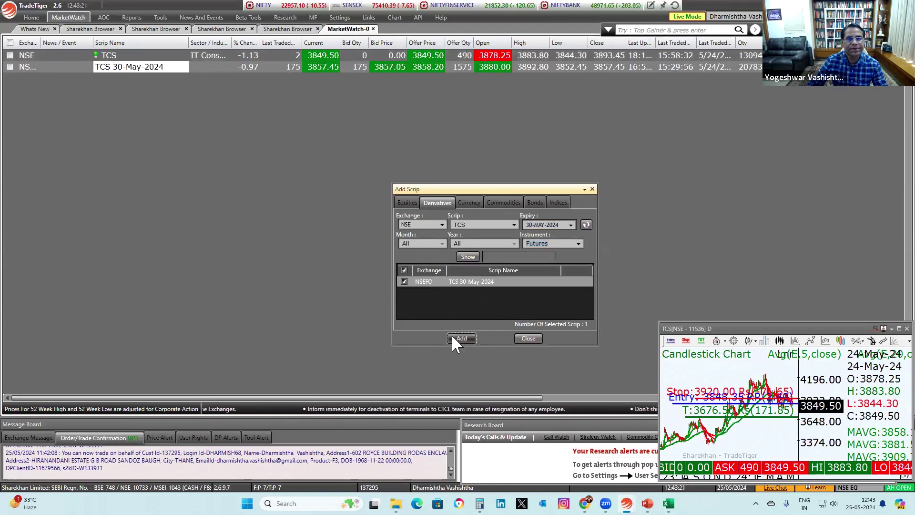
left_click(528, 338)
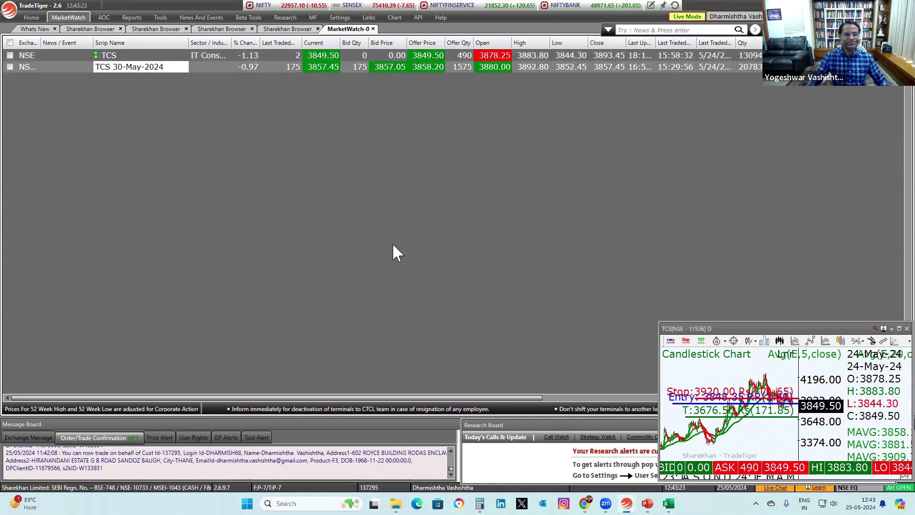
Check the quantity and margin in a sell order for the TCS 30-May-2024 future and close it without placing
right_click(157, 69)
left_click(184, 88)
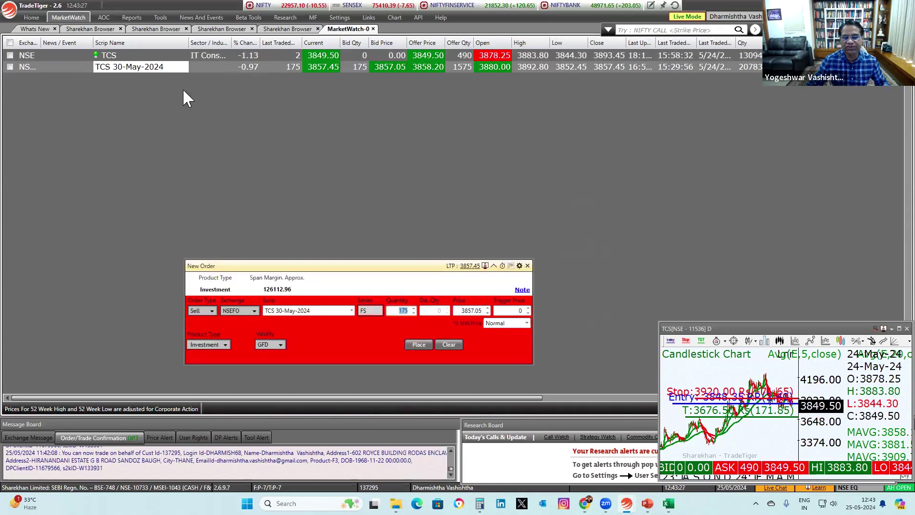
left_click(528, 265)
Widen the market watch's Scrip Name column and calculate 3849 × 179 in Calculator, closing it when finished
left_click_drag(189, 42, 208, 43)
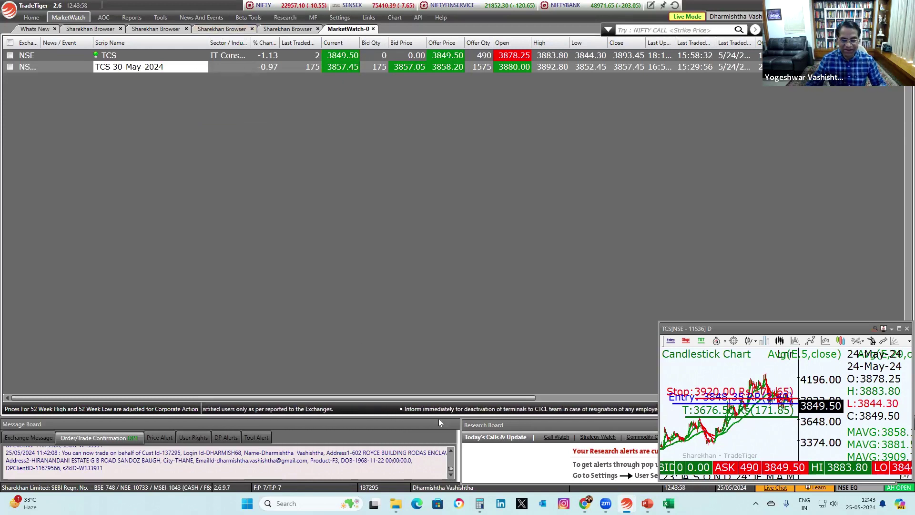
left_click(479, 504)
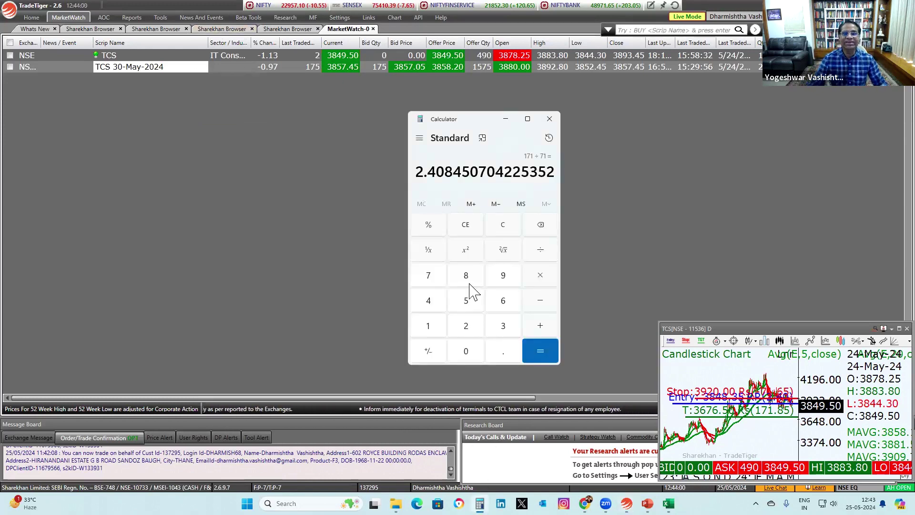
left_click(505, 225)
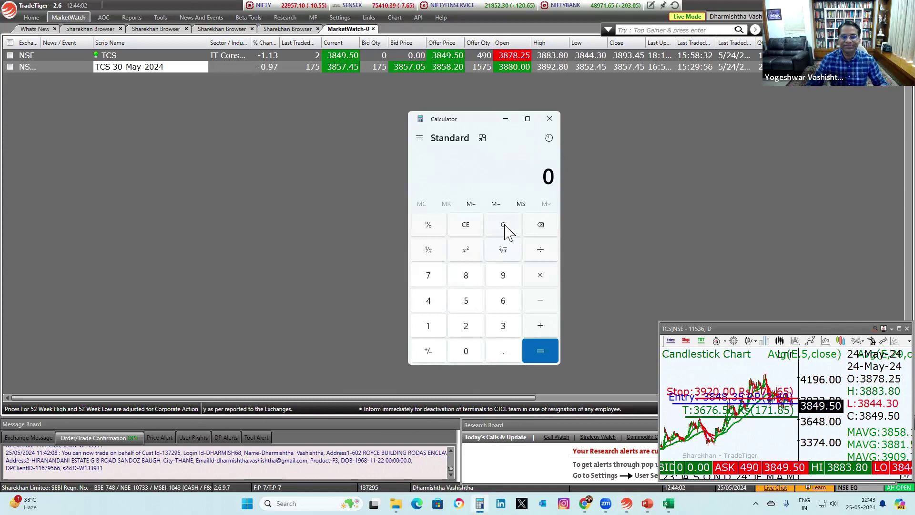
left_click(467, 278)
left_click(435, 306)
left_click(510, 277)
left_click(547, 278)
left_click(429, 326)
left_click(434, 285)
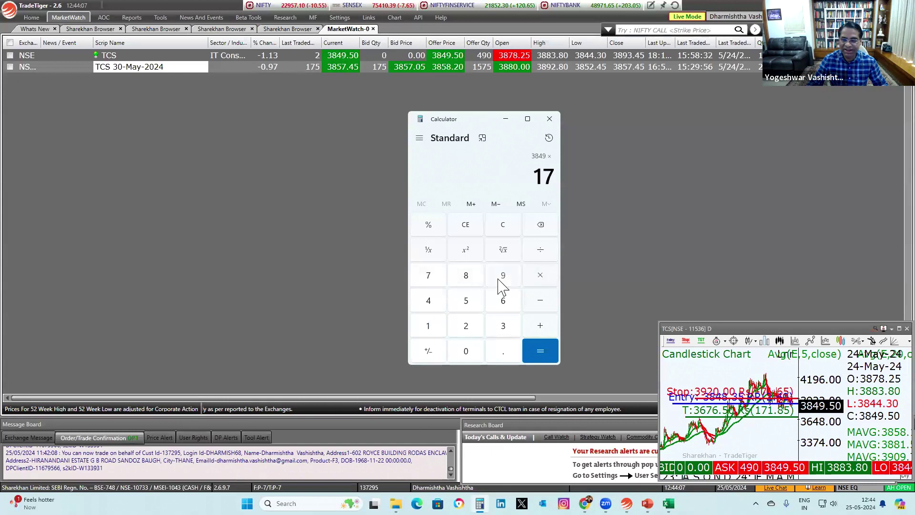
left_click(499, 279)
left_click(542, 348)
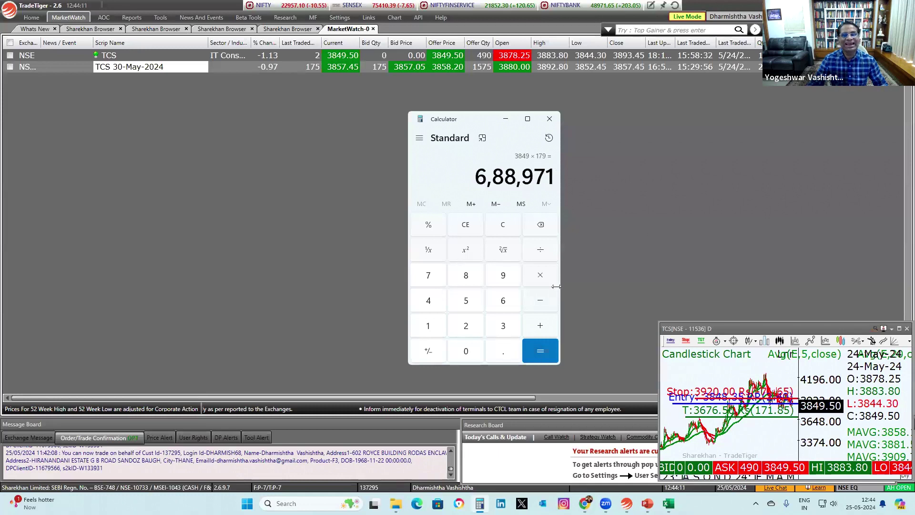
left_click(549, 118)
Reopen a sell order for the TCS 30-May-2024 future to review its approximate span margin, and dismiss it without placing
right_click(149, 71)
left_click(177, 87)
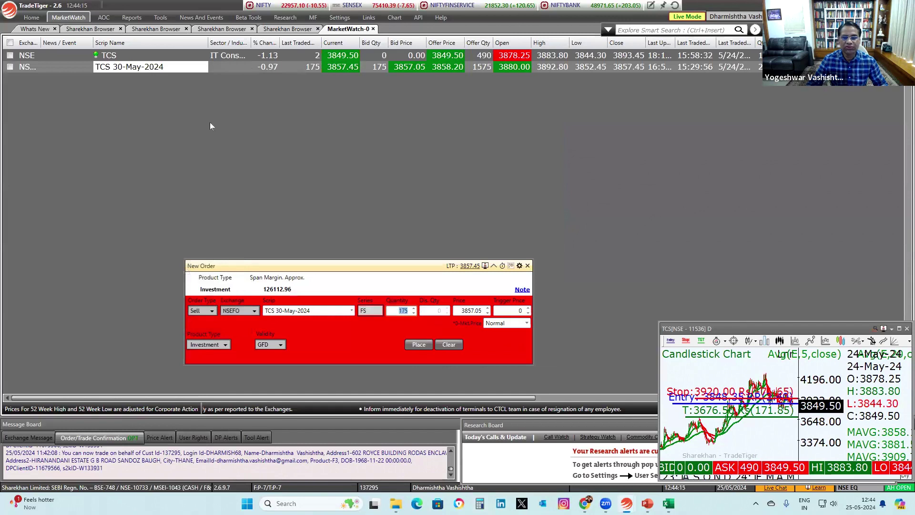
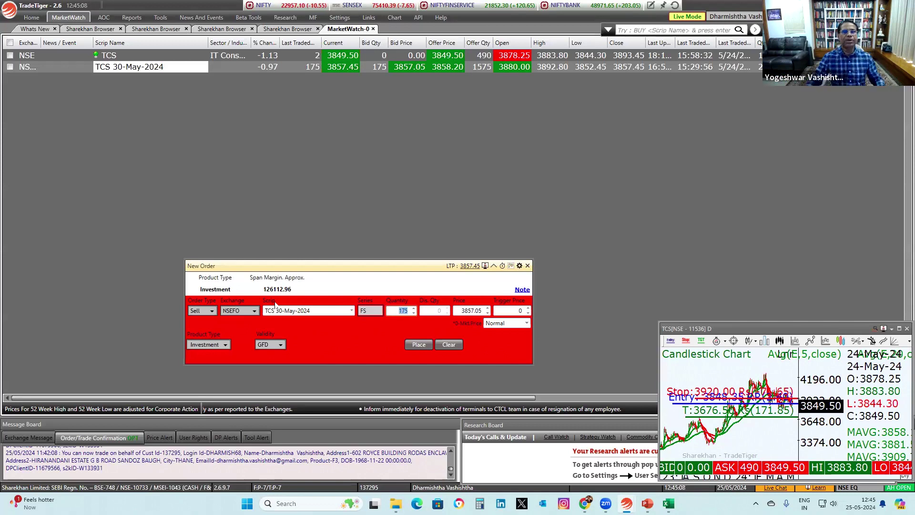
left_click(528, 266)
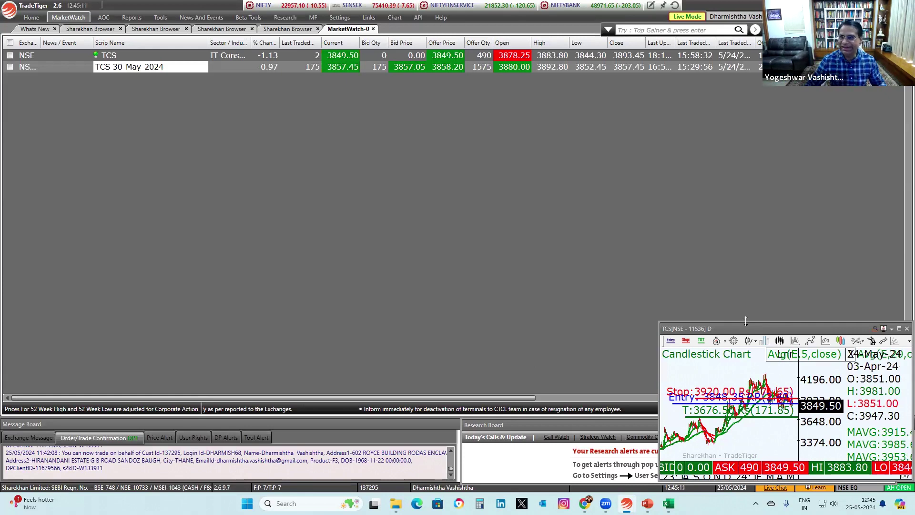
Enlarge the TCS chart and list the TCS puts expiring 30-MAY-2024 in Add Scrip, moving the dialog clear of the chart
left_click_drag(746, 321, 746, 50)
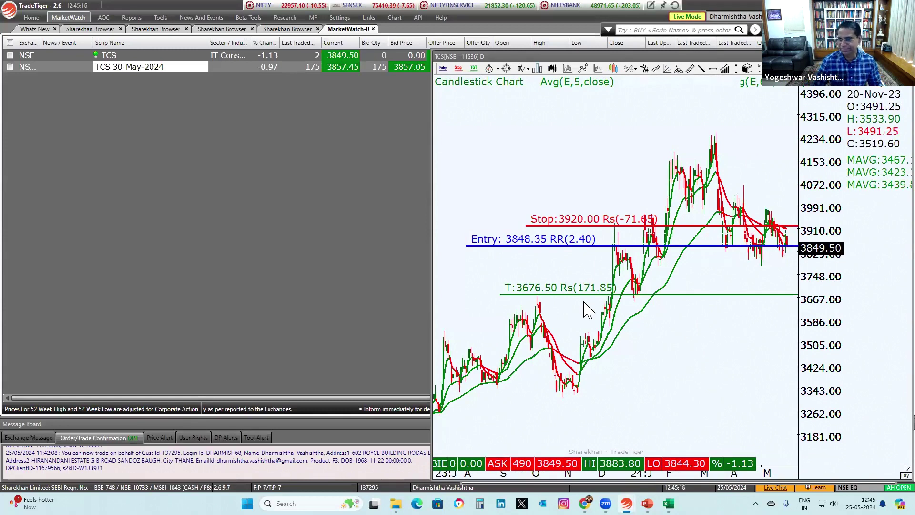
right_click(125, 92)
left_click(168, 161)
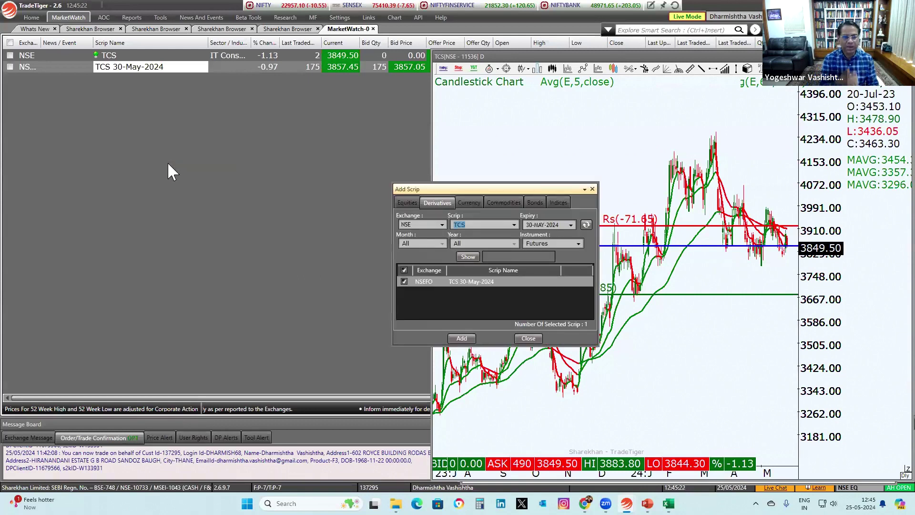
left_click(550, 242)
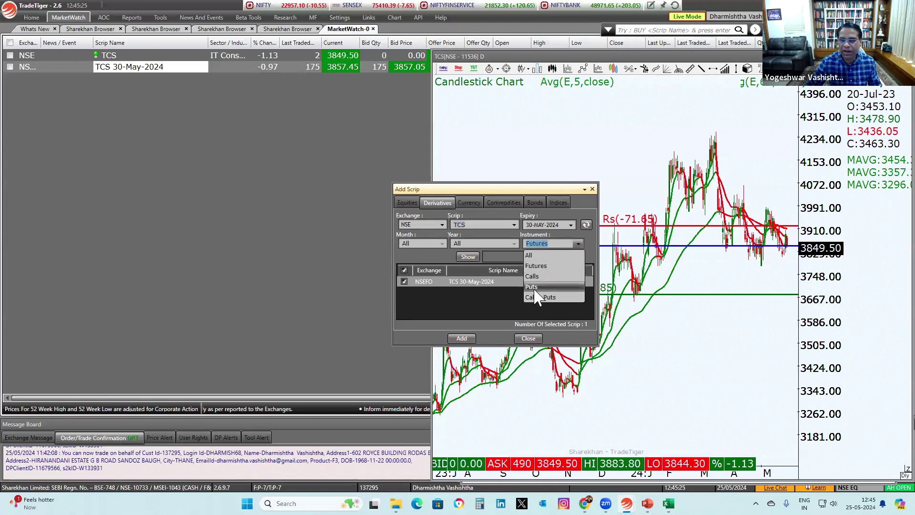
left_click(535, 296)
left_click(471, 256)
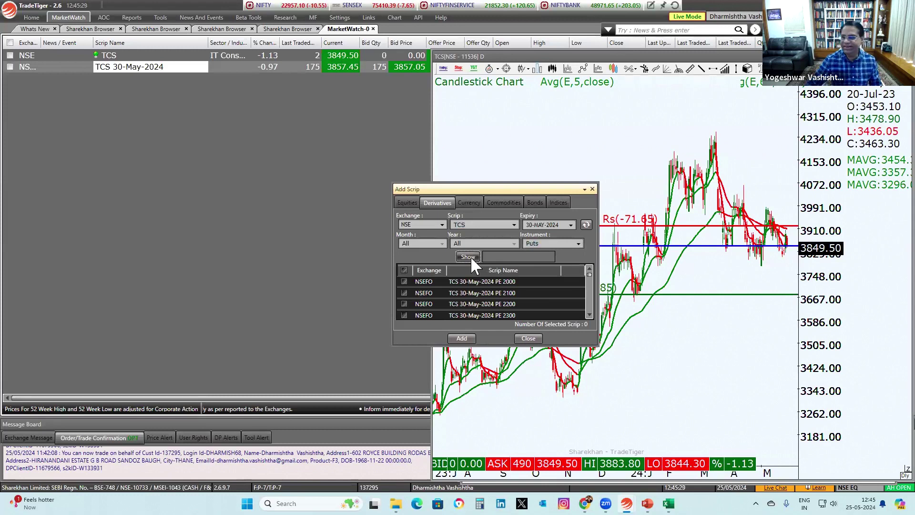
left_click_drag(525, 189, 359, 214)
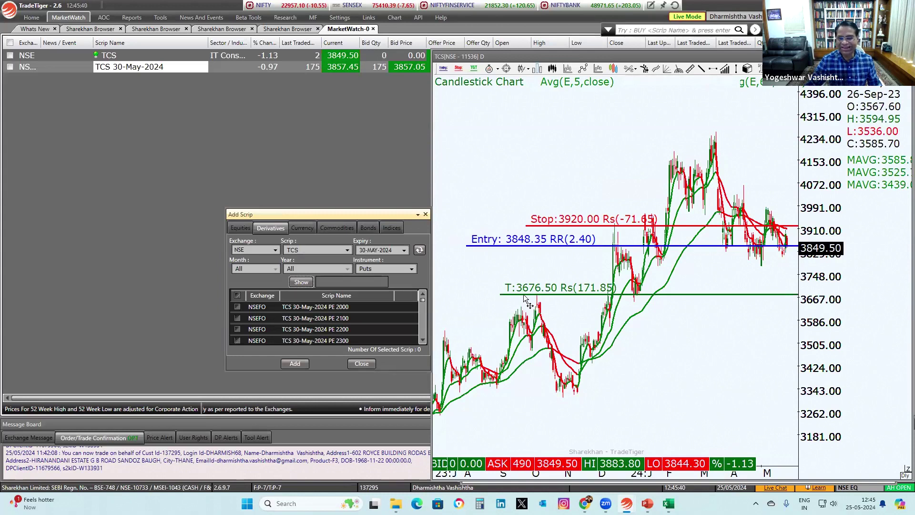
Filter the puts by strike 3700, add TCS 30-May-2024 PE 3700 to the market watch and close the dialog
left_click(341, 283)
type("3700")
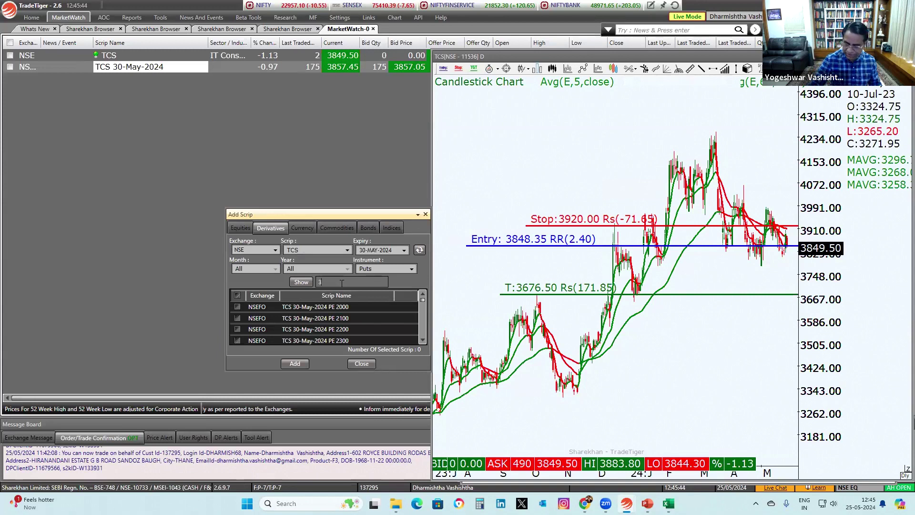
left_click(302, 365)
left_click(361, 364)
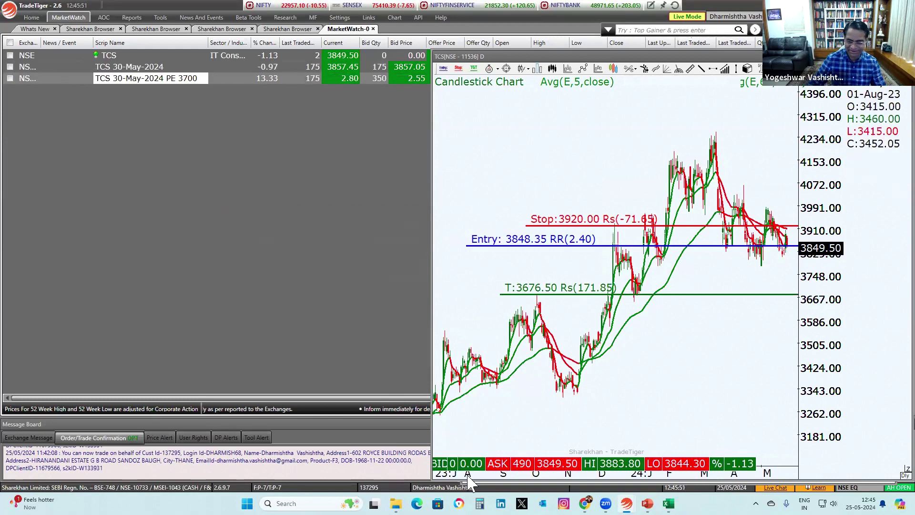
Calculate the cost of one lot of the 3700 put as 2.8 × 175 in Calculator and close it
left_click(466, 325)
left_click(503, 351)
left_click(466, 275)
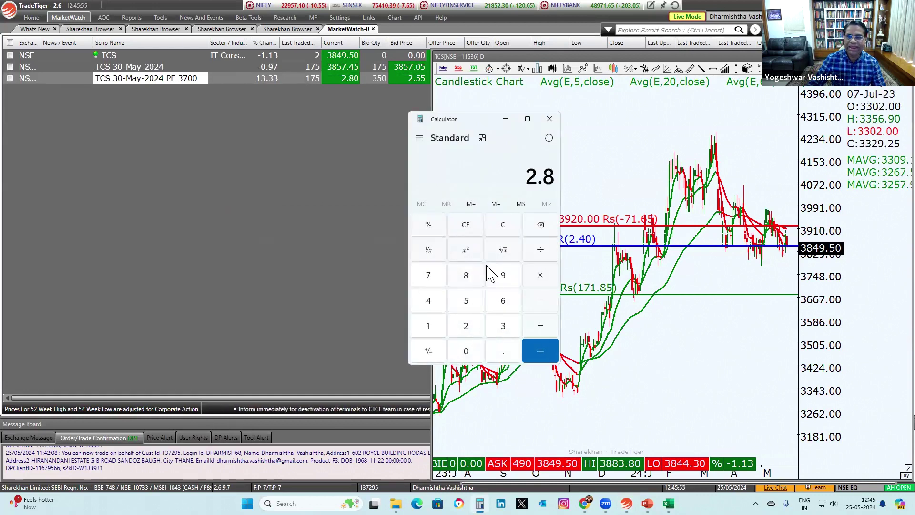
left_click(540, 276)
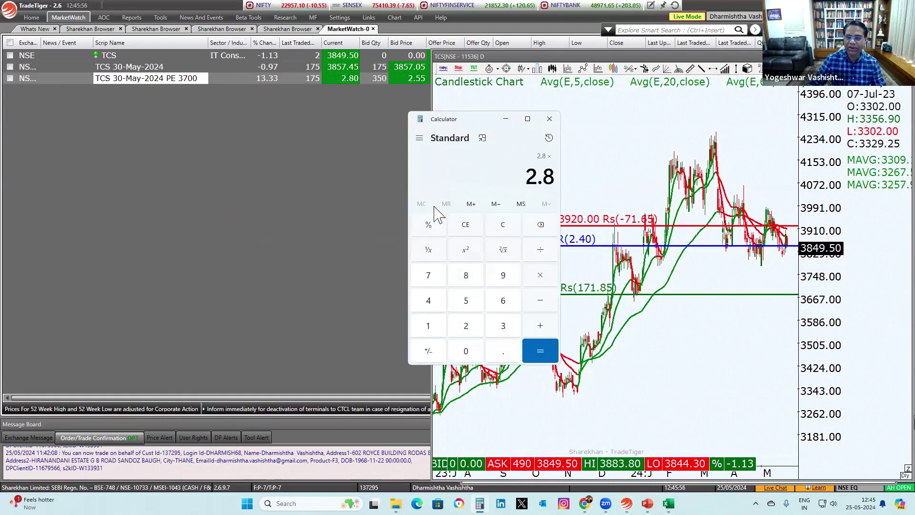
left_click(429, 329)
left_click(428, 275)
left_click(466, 300)
left_click(540, 345)
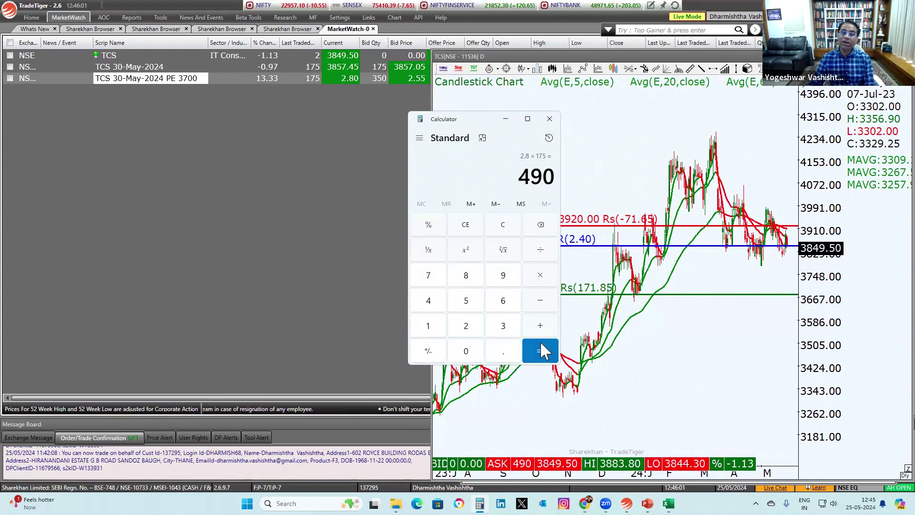
left_click(550, 119)
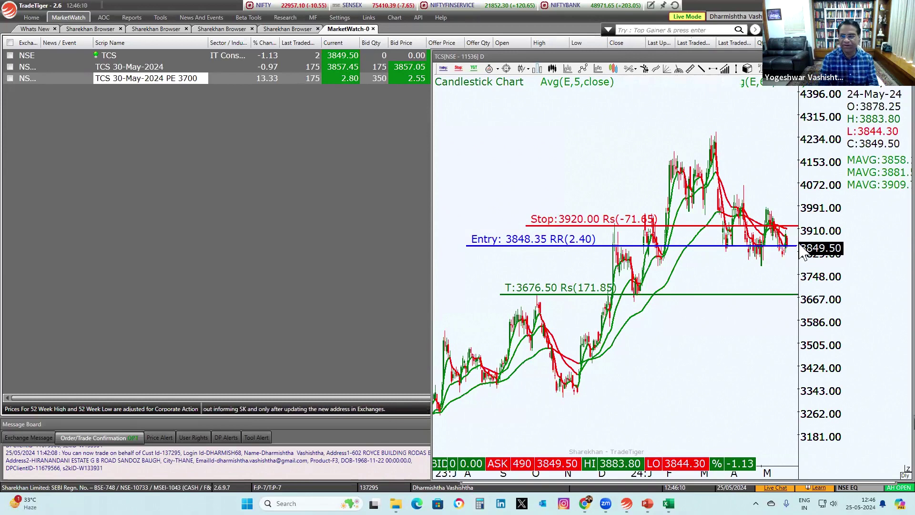
Filter the TCS puts by strike 3850 and add TCS 30-May-2024 PE 3850 to the market watch
right_click(184, 122)
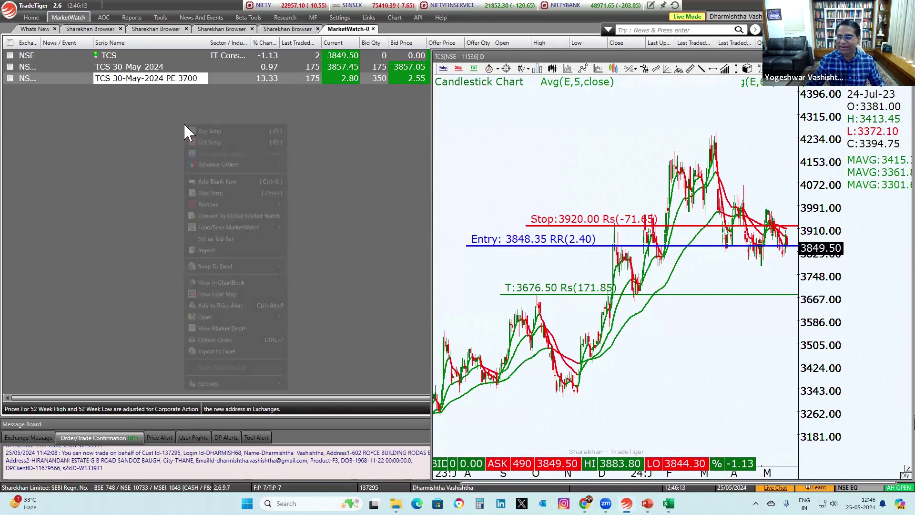
left_click(218, 192)
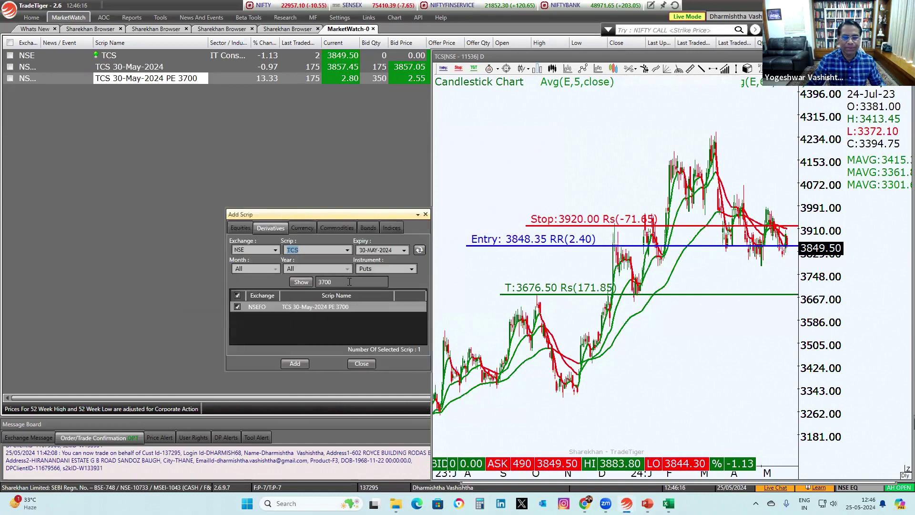
type("385")
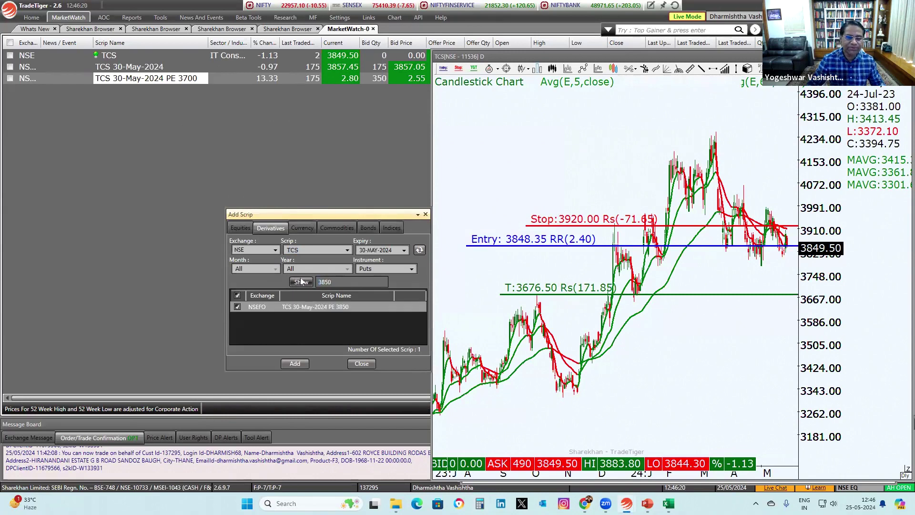
left_click(295, 363)
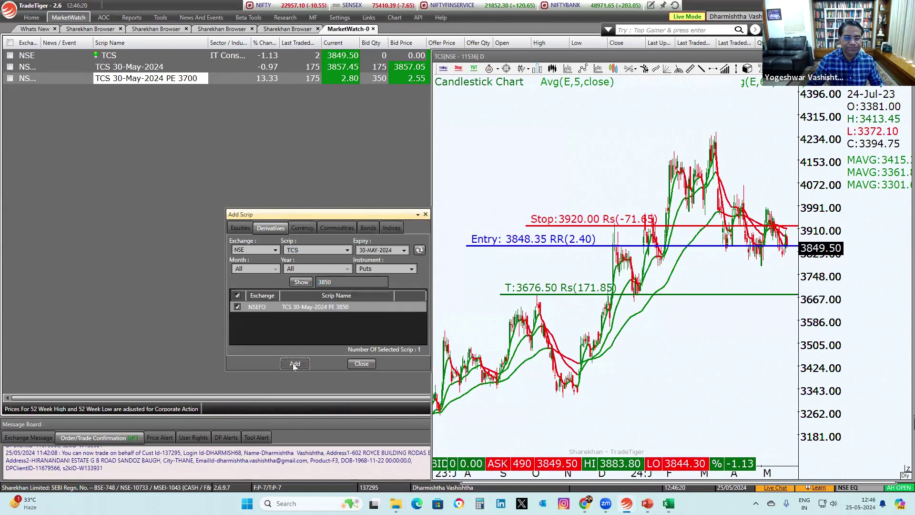
left_click(361, 364)
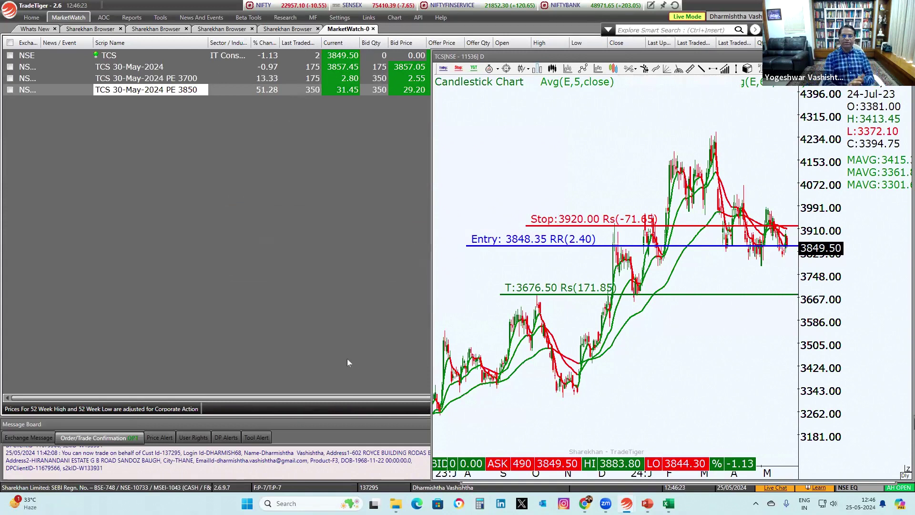
Remove TCS 30-May-2024 PE 3700 from the market watch and close its Market Depth window
left_click(181, 80)
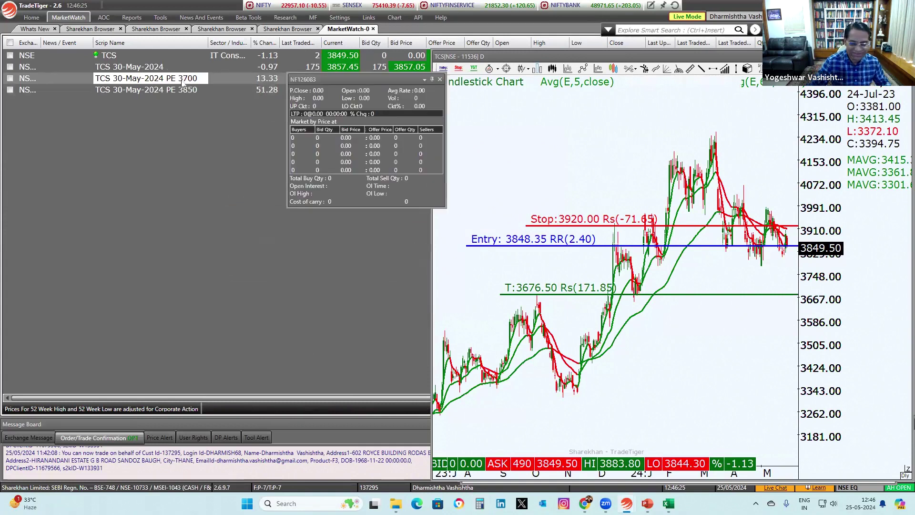
key("Delete")
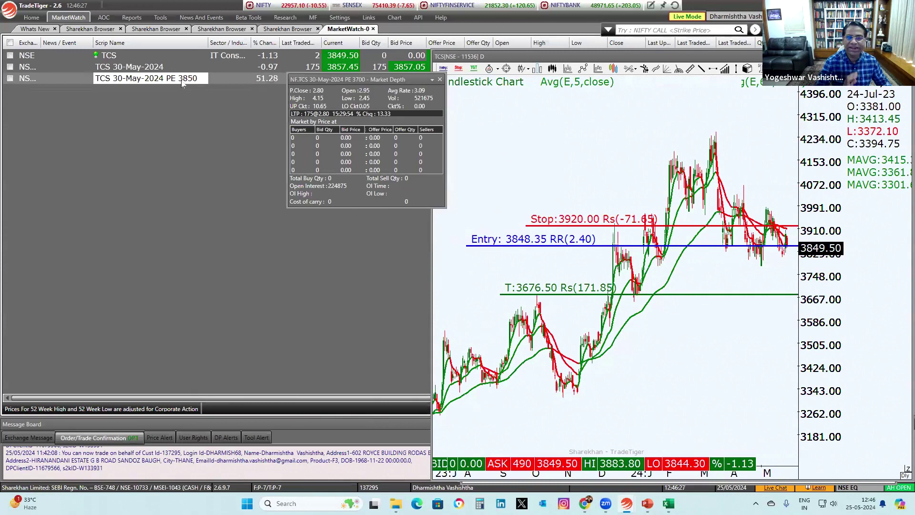
left_click(440, 80)
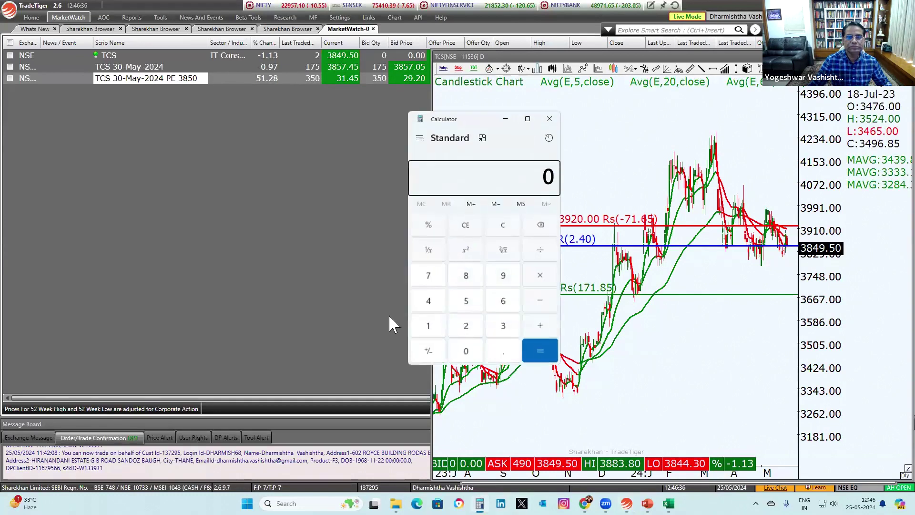
Calculate the cost of one lot of the 3850 put as 31.85 × 175 in Calculator
left_click(503, 325)
left_click(429, 326)
left_click(503, 351)
left_click(466, 275)
key("5")
left_click(540, 276)
left_click(428, 326)
left_click(428, 275)
left_click(462, 304)
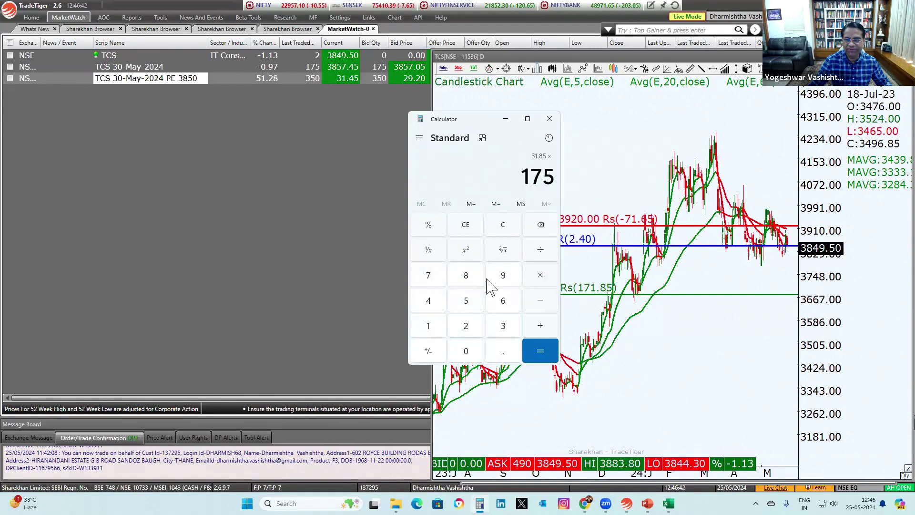
left_click(540, 351)
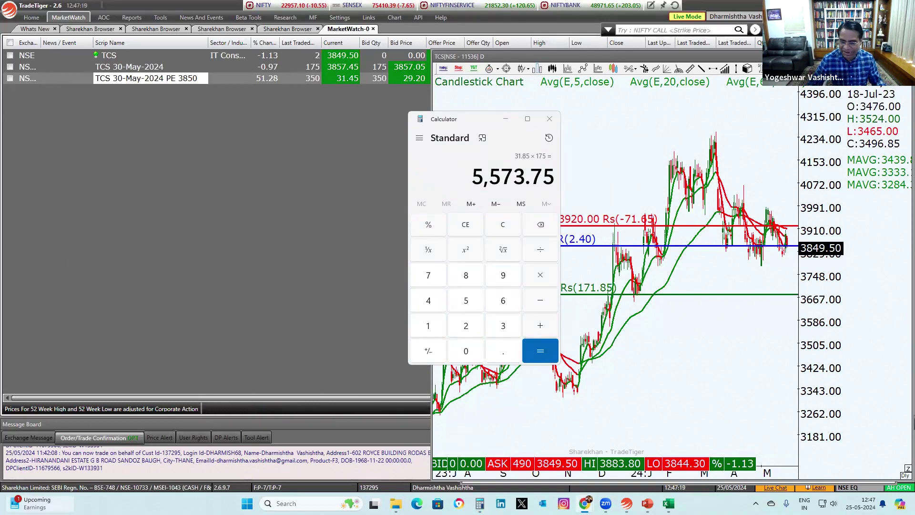
Switch to Chrome, open opstra.definedge.com in a new tab and log in to the Definedge account with the saved credentials
mouse_move(584, 503)
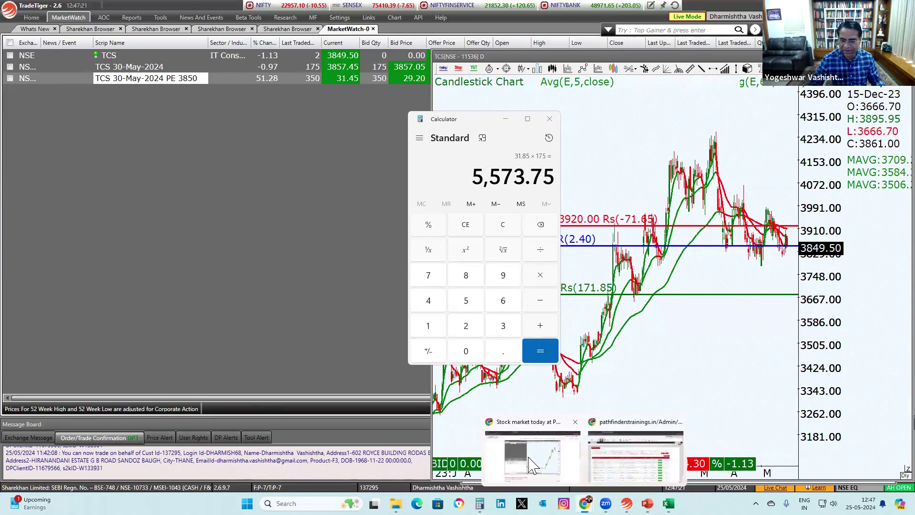
left_click(531, 463)
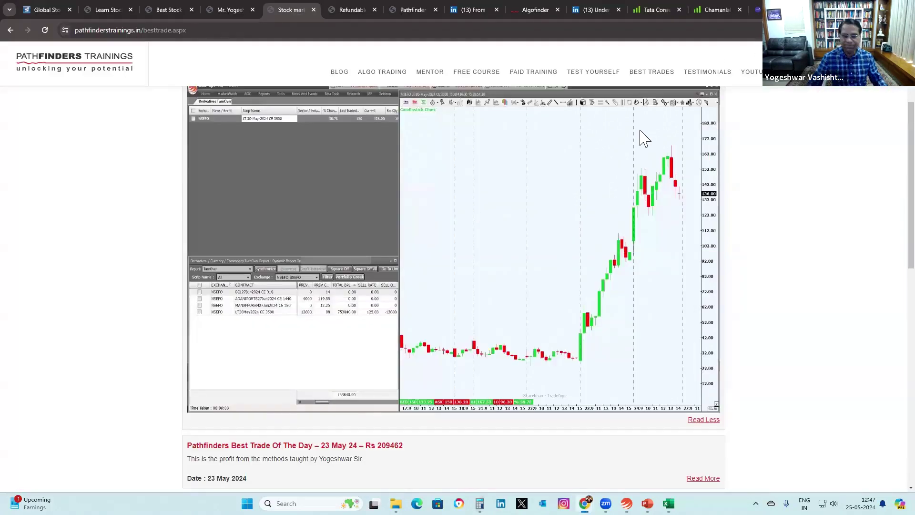
key("ctrl+t")
type("op")
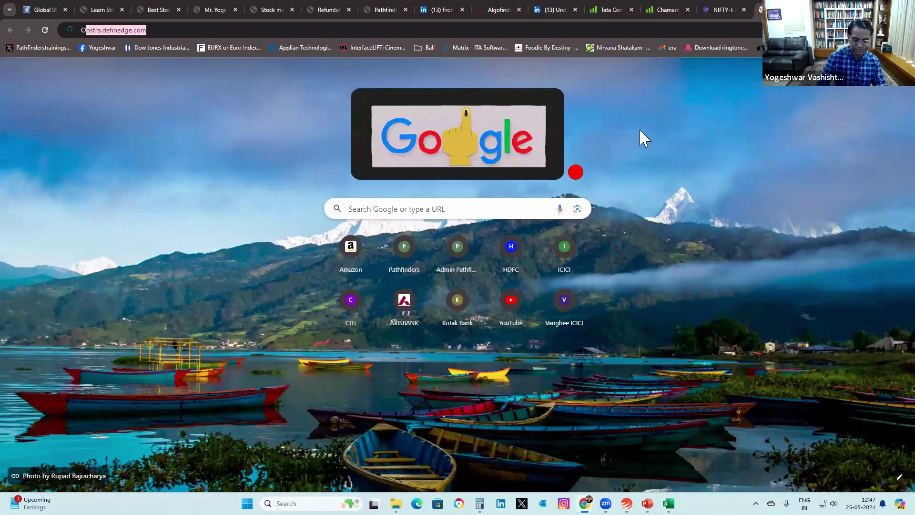
key("Return")
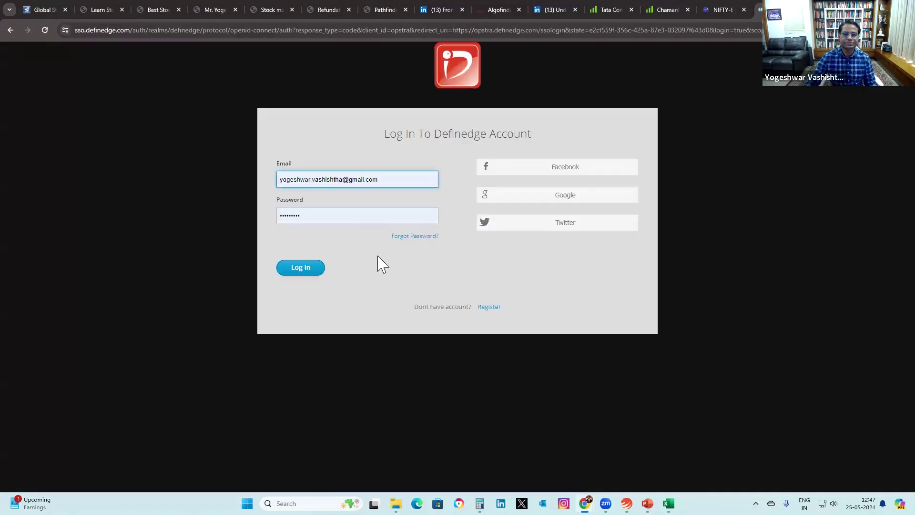
left_click(294, 268)
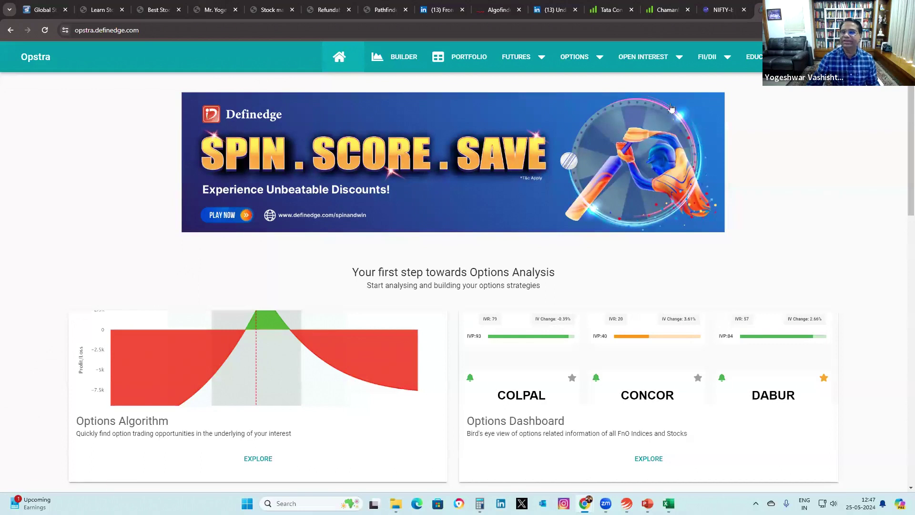
Open the Opstra strategy builder and choose TCS as the stock
left_click(409, 67)
left_click(95, 116)
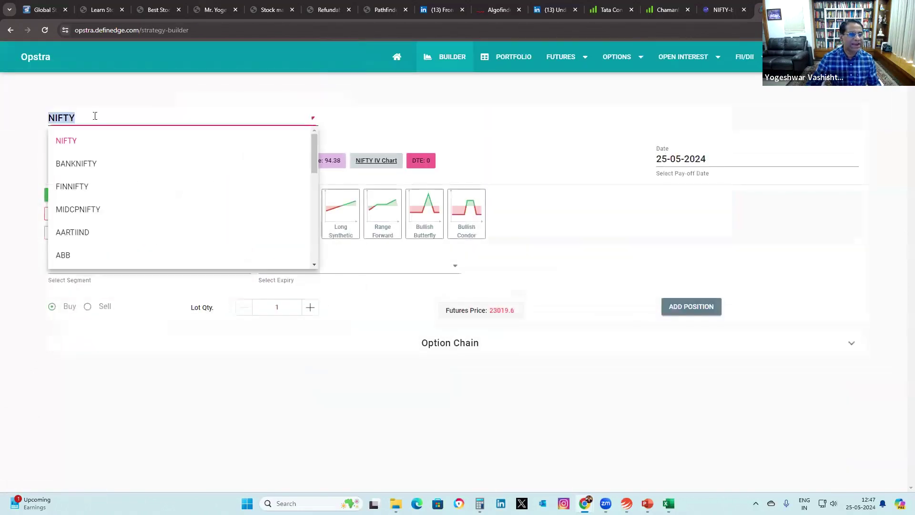
type("TCS")
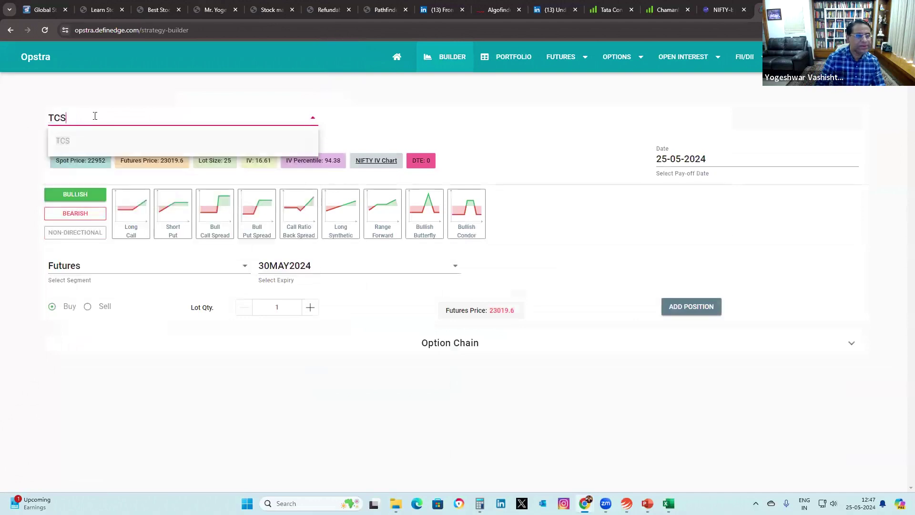
left_click(143, 139)
Add a buy position of one lot of the TCS 30MAY2024 3850 PE option and view its payoff chart
left_click(96, 268)
left_click(69, 313)
left_click(701, 262)
left_click(700, 314)
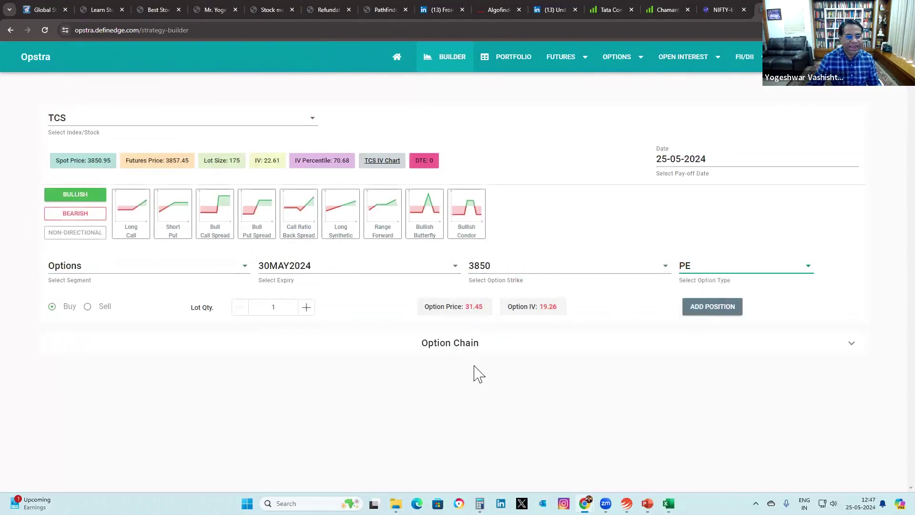
left_click(713, 307)
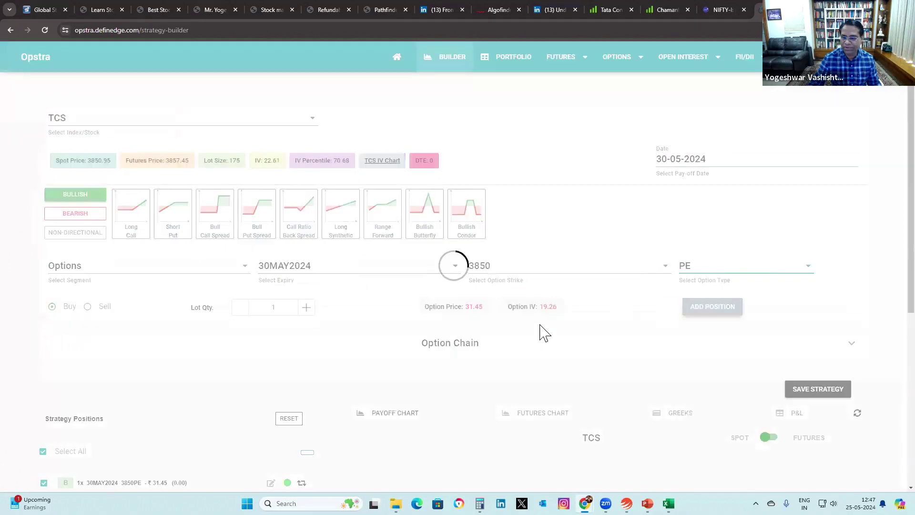
scroll(890, 244, "down", 1)
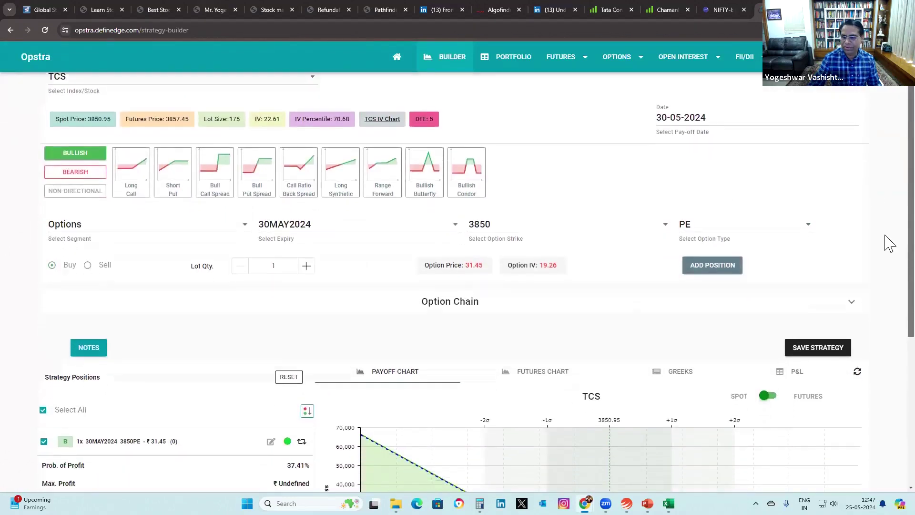
scroll(890, 244, "down", 4)
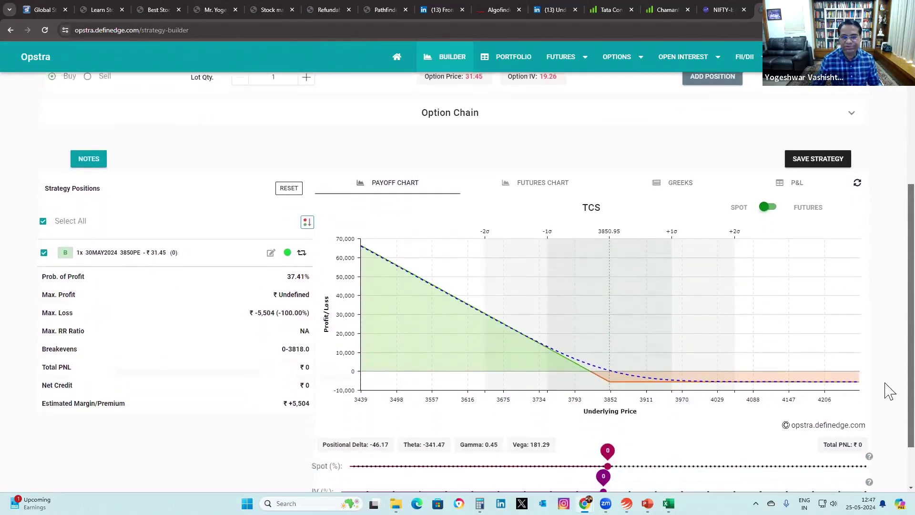
scroll(889, 391, "down", 2)
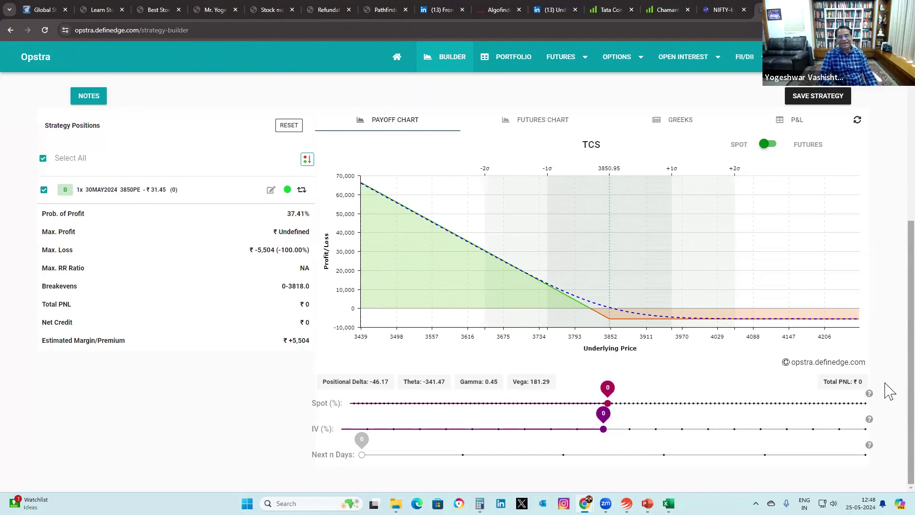
Open the Opstra strategy builder in a new browser tab and choose TCS as the stock
left_click(209, 30)
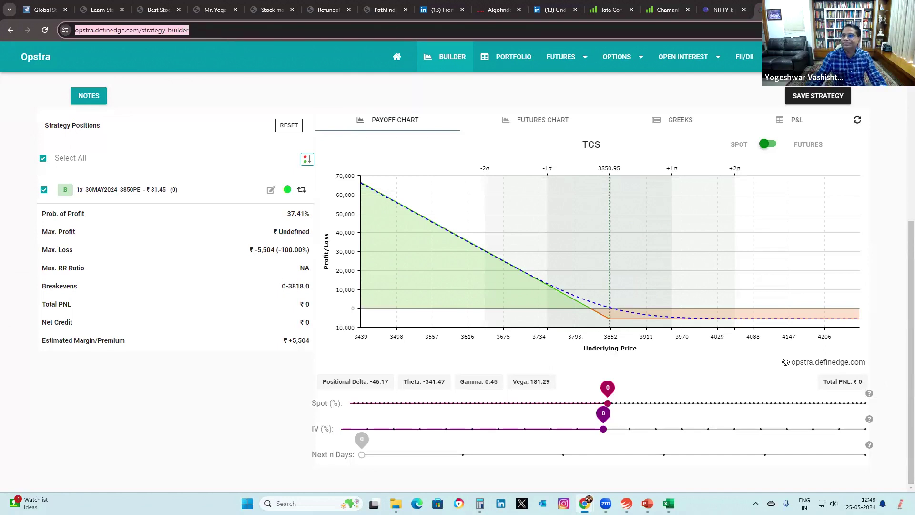
key("ctrl+t")
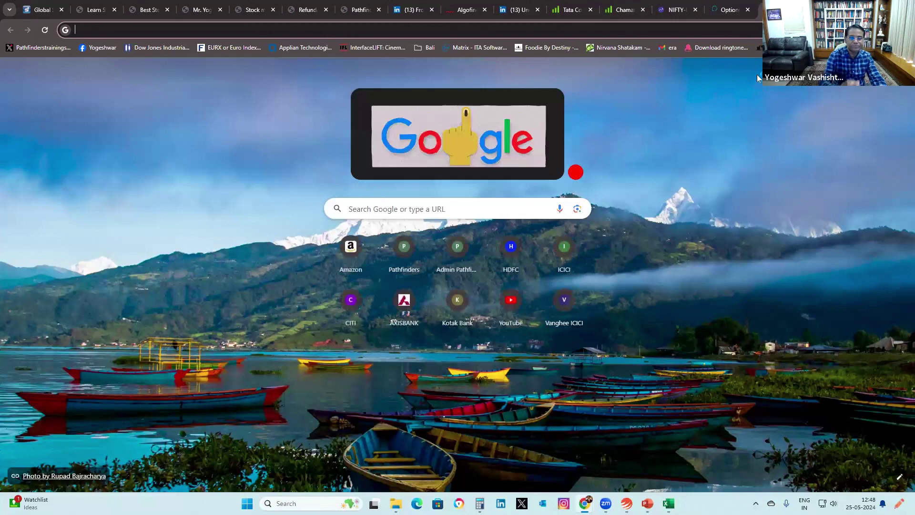
type("opstra")
key("Return")
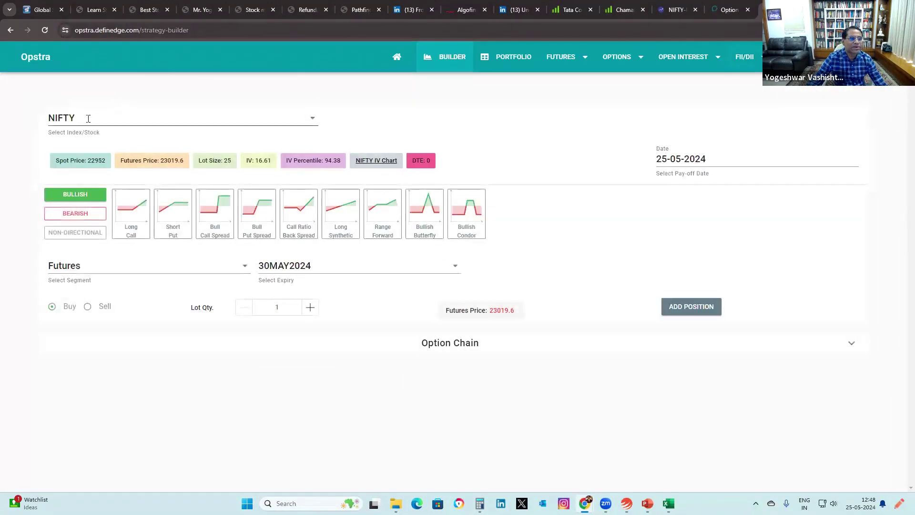
left_click(89, 114)
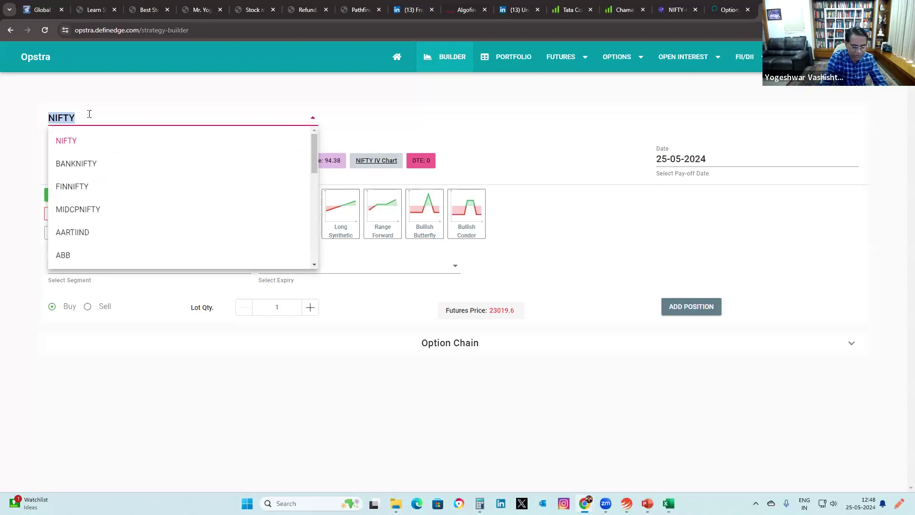
type("TCS")
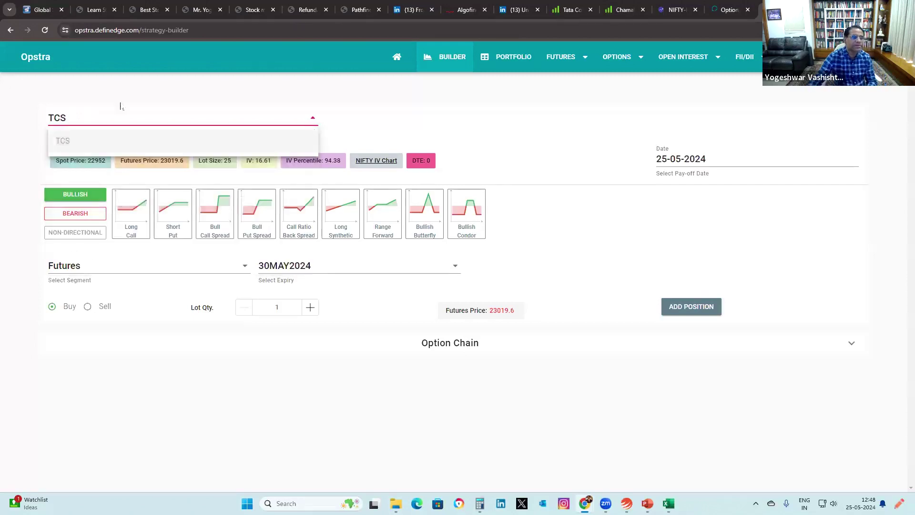
left_click(60, 143)
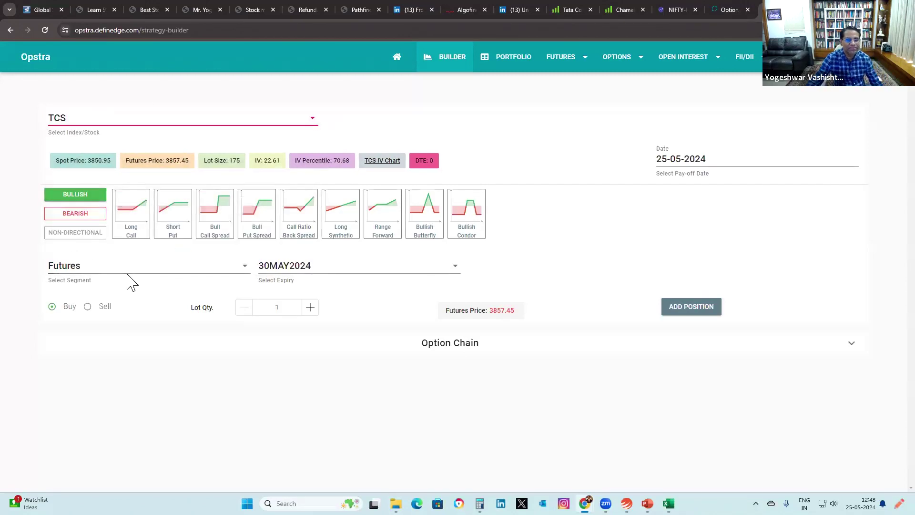
Add a sell position of one lot of the TCS 30MAY2024 3900 CE option and view its payoff chart
left_click(86, 268)
left_click(76, 314)
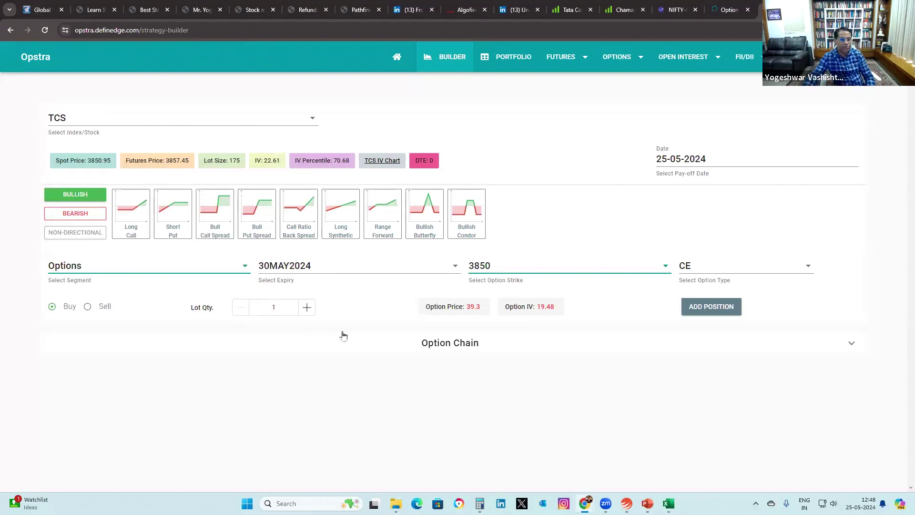
left_click(88, 307)
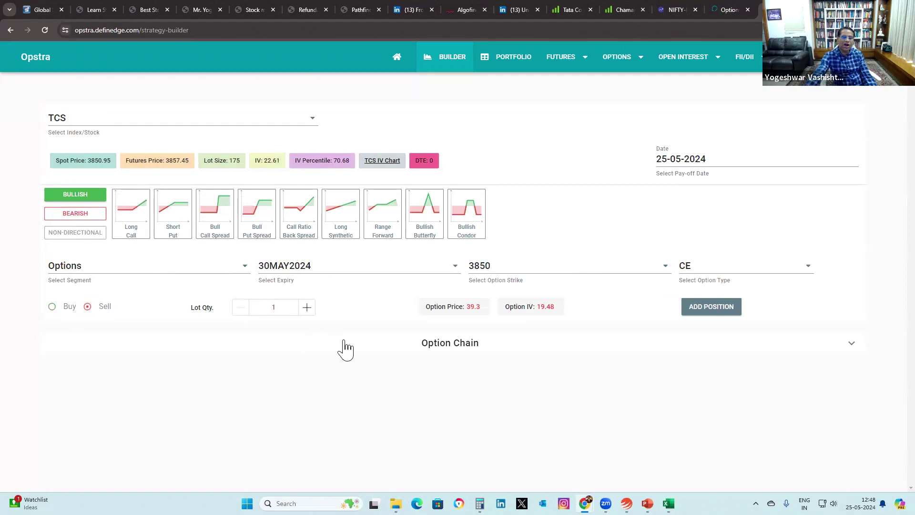
left_click(501, 266)
type("3900")
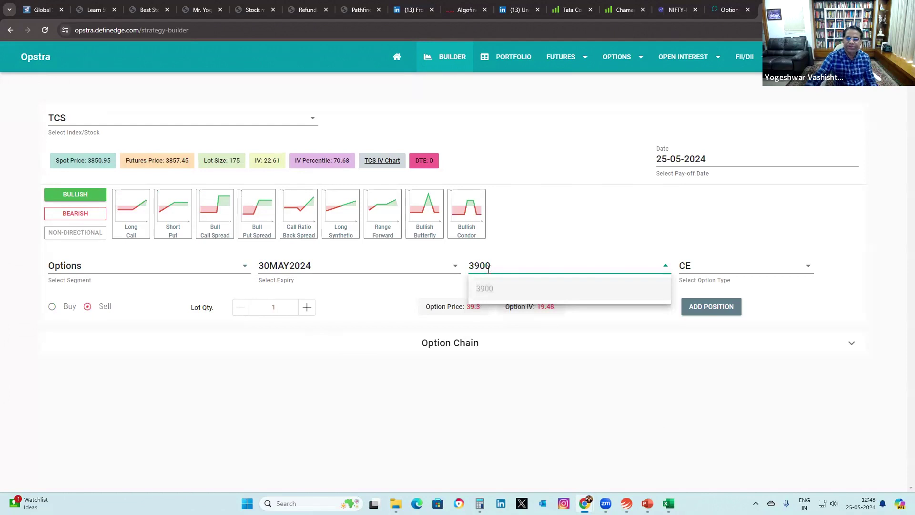
left_click(482, 290)
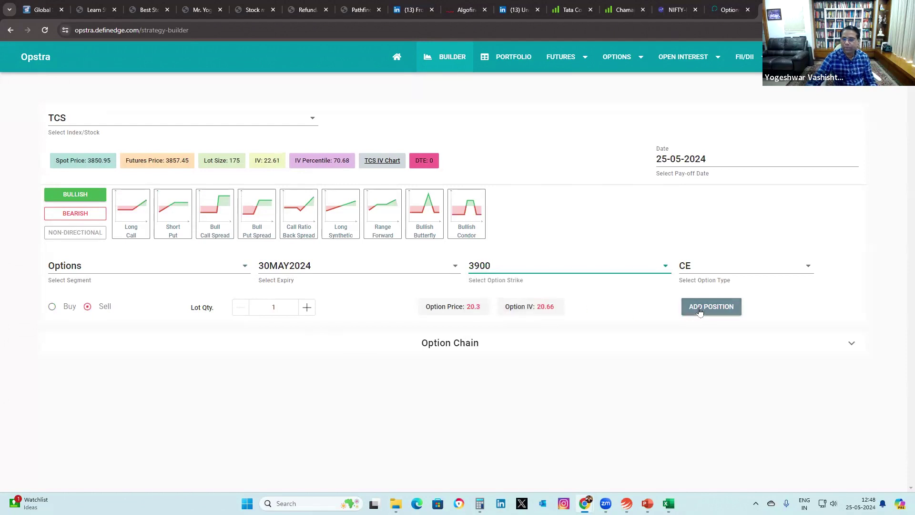
left_click(699, 308)
scroll(572, 336, "down", 5)
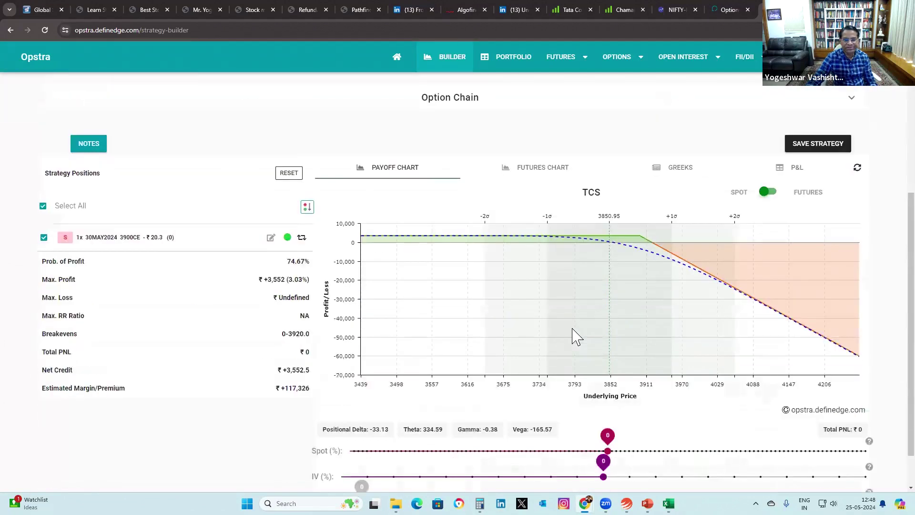
scroll(576, 337, "down", 1)
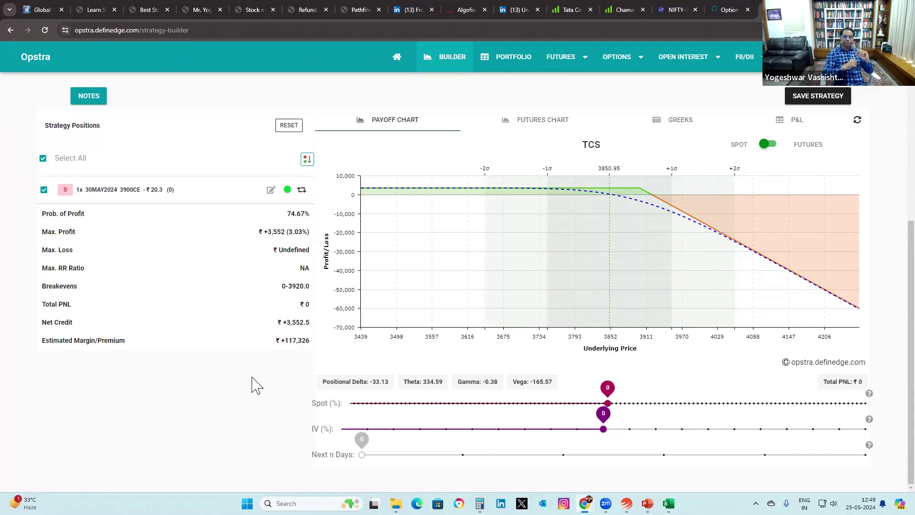
Copy the strategy builder address, load it in another new tab and choose TCS there
left_click(224, 31)
key("ctrl+c")
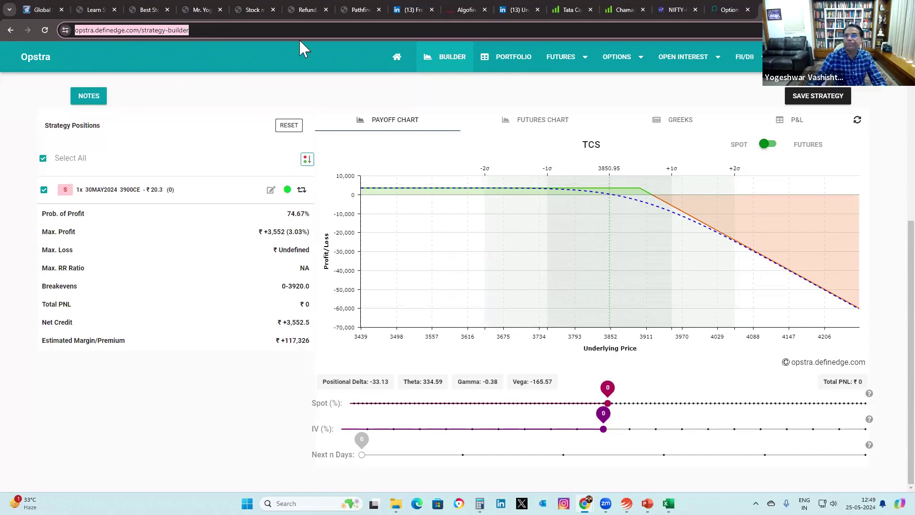
key("alt+Return")
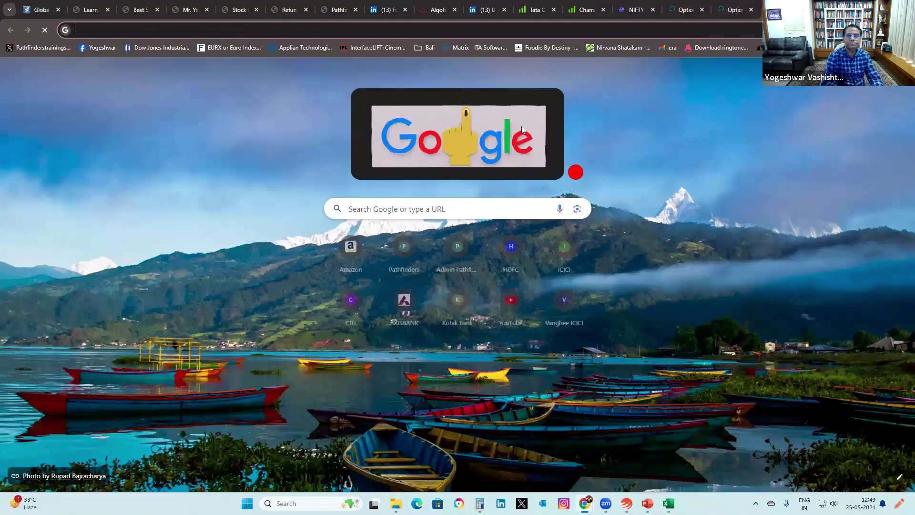
key("ctrl+v")
key("Return")
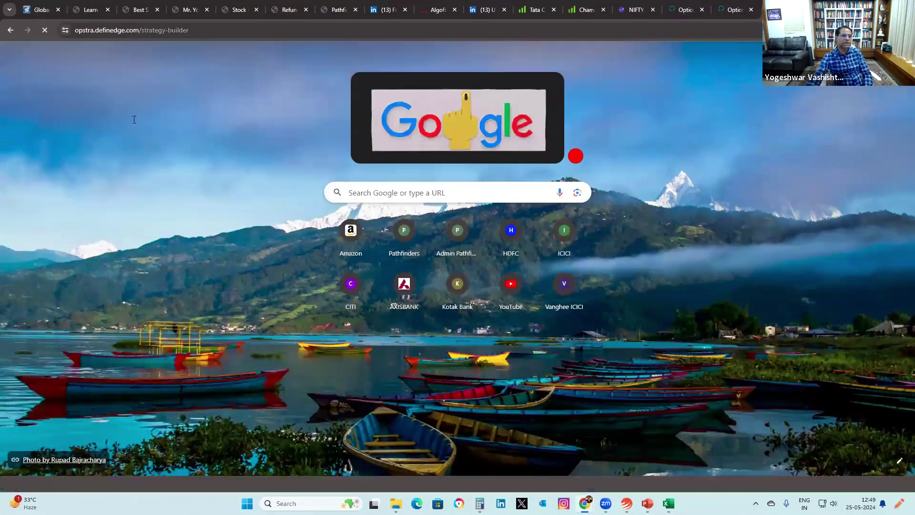
left_click(135, 118)
type("TCS")
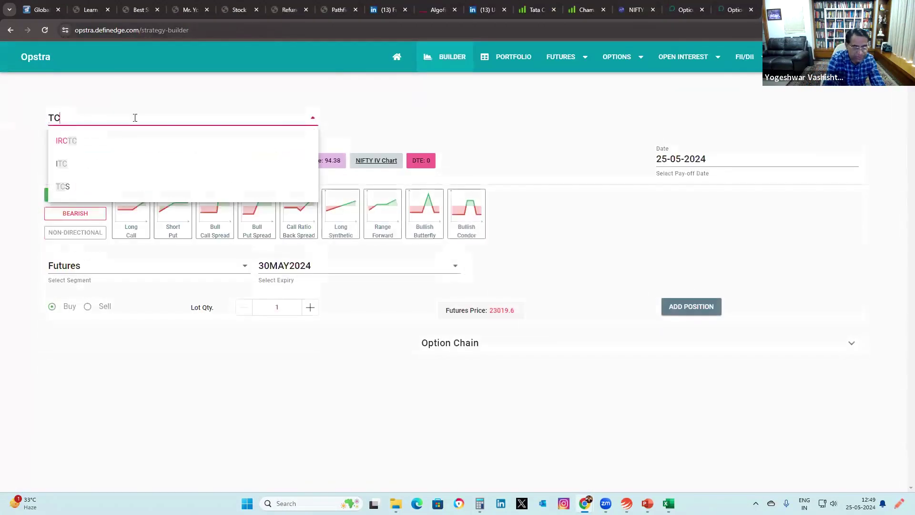
left_click(59, 141)
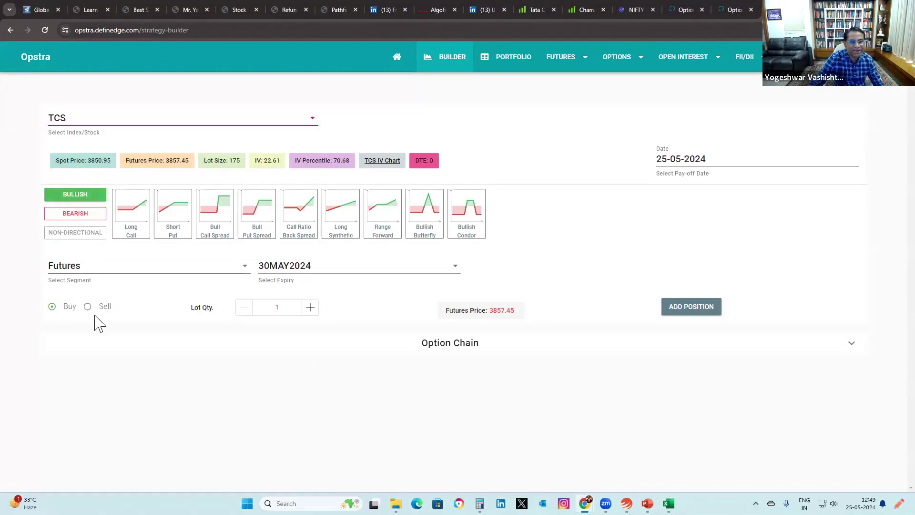
Add a buy position of one lot of the TCS 30MAY2024 3850 CE option
left_click(90, 267)
left_click(76, 316)
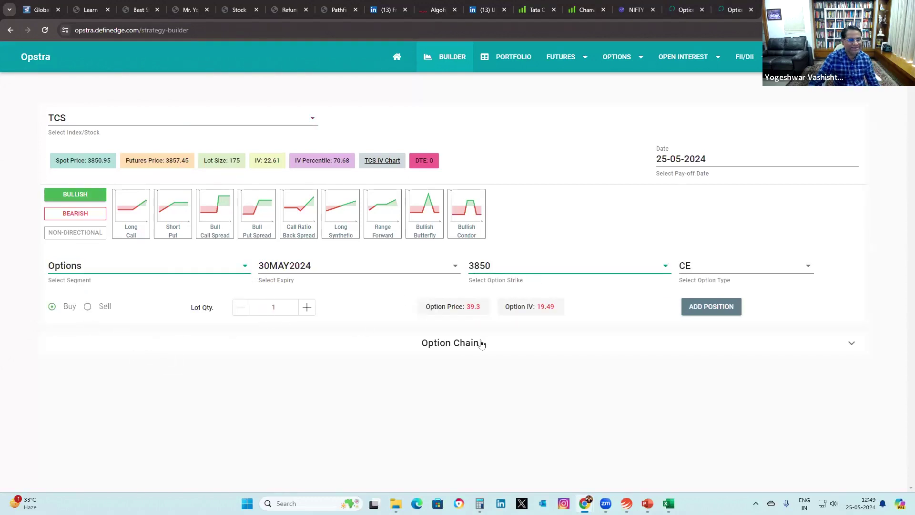
left_click(702, 308)
Add a sell position of one lot of the 30MAY2024 3600 CE option to the strategy and check the payoff
left_click(504, 263)
type("3600")
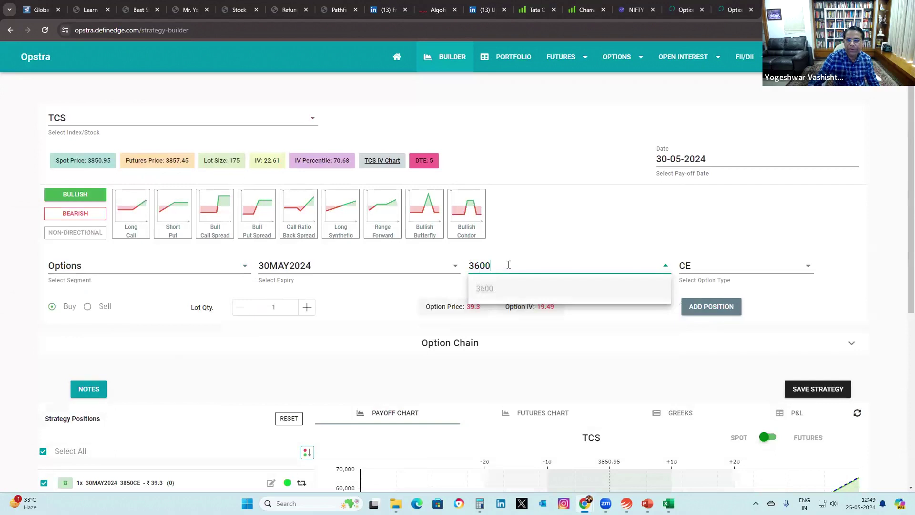
left_click(498, 290)
left_click(88, 306)
left_click(734, 314)
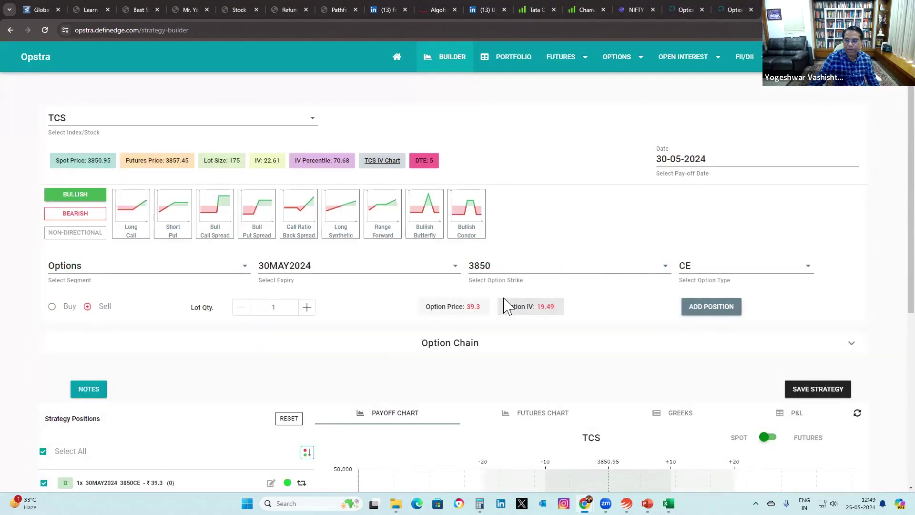
scroll(509, 305, "down", 2)
scroll(509, 305, "down", 2)
scroll(510, 305, "up", 4)
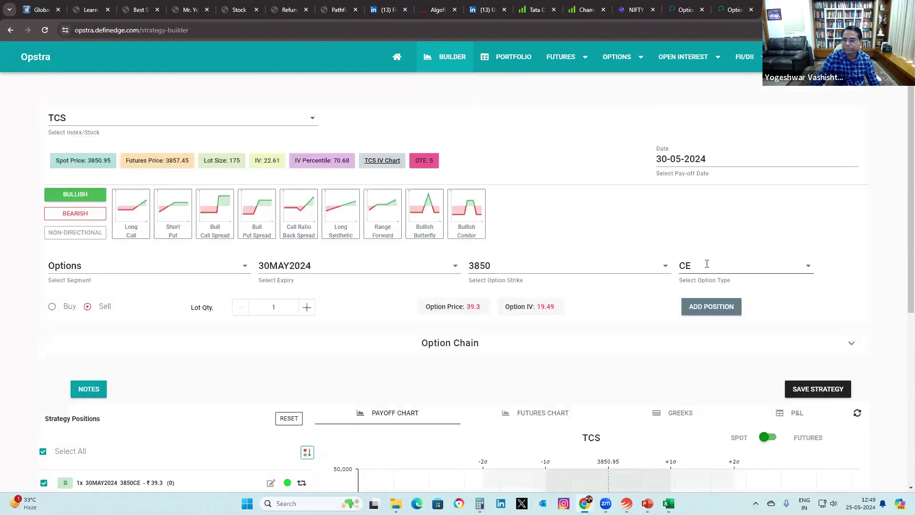
Add a sell position of five lots of the 30MAY2024 4000 CE option and view the combined payoff chart
left_click(306, 308)
left_click(307, 308)
left_click(307, 307)
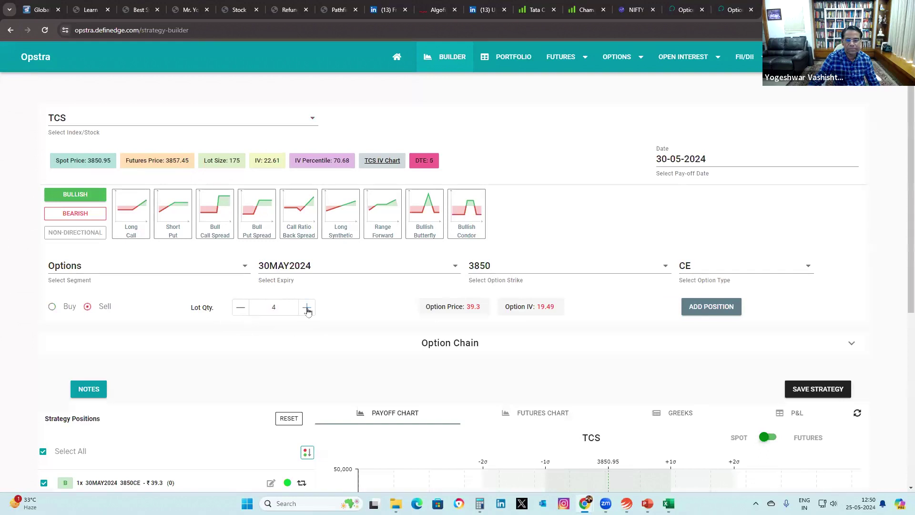
left_click(534, 268)
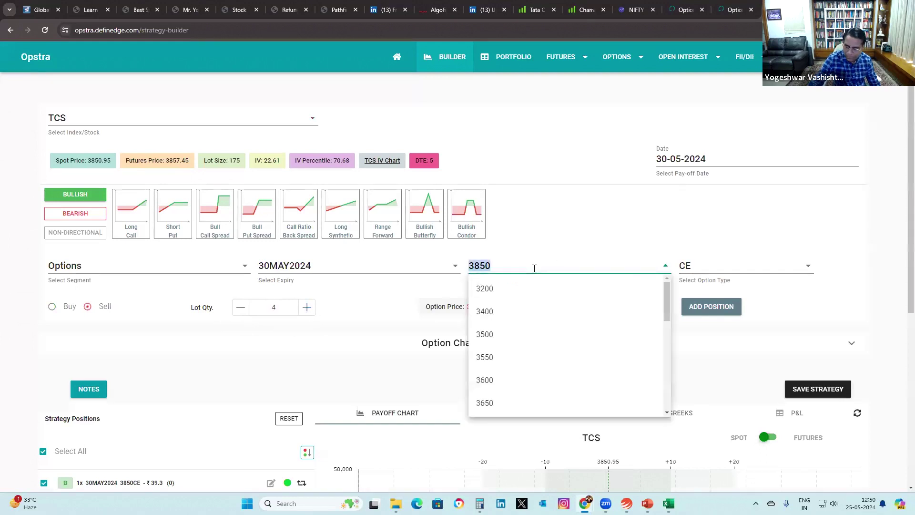
type("4000")
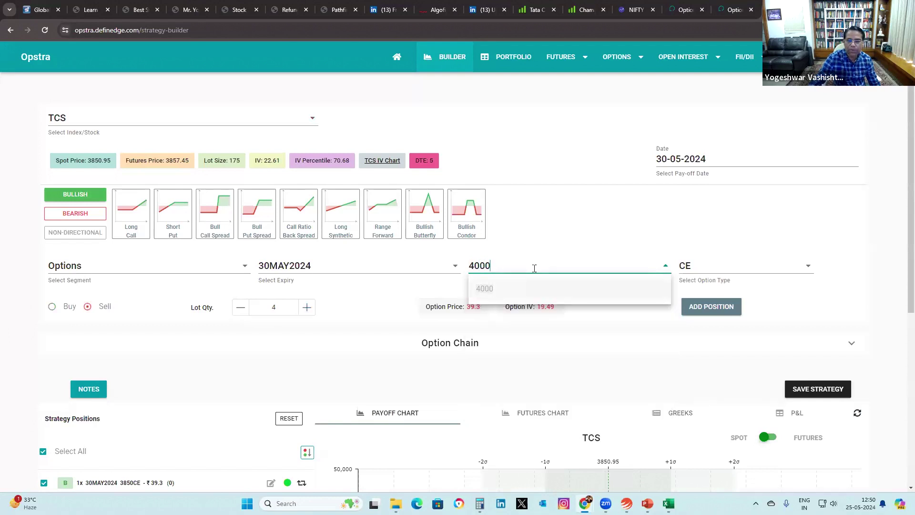
left_click(517, 299)
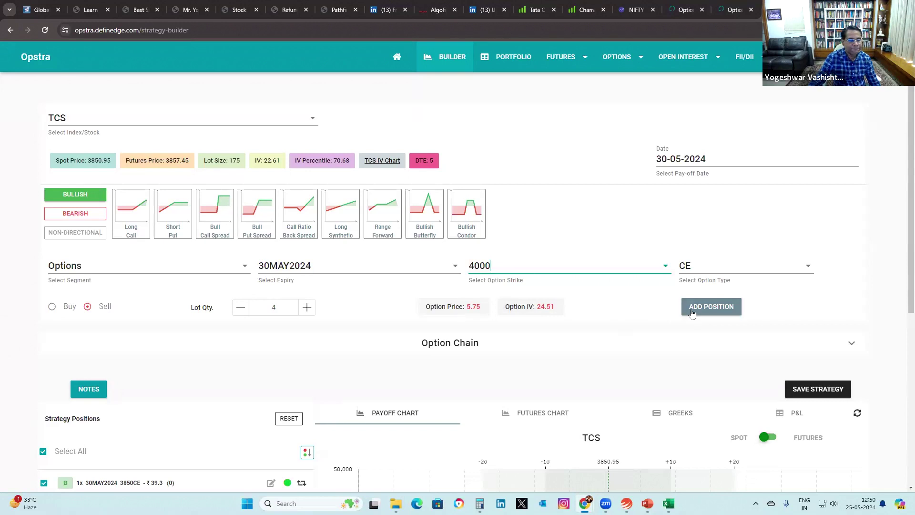
left_click(306, 308)
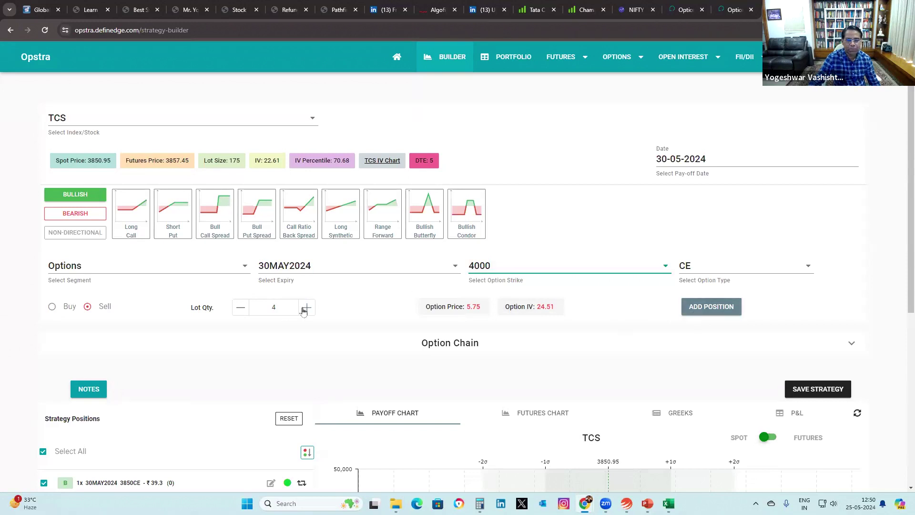
left_click(687, 308)
scroll(576, 310, "down", 5)
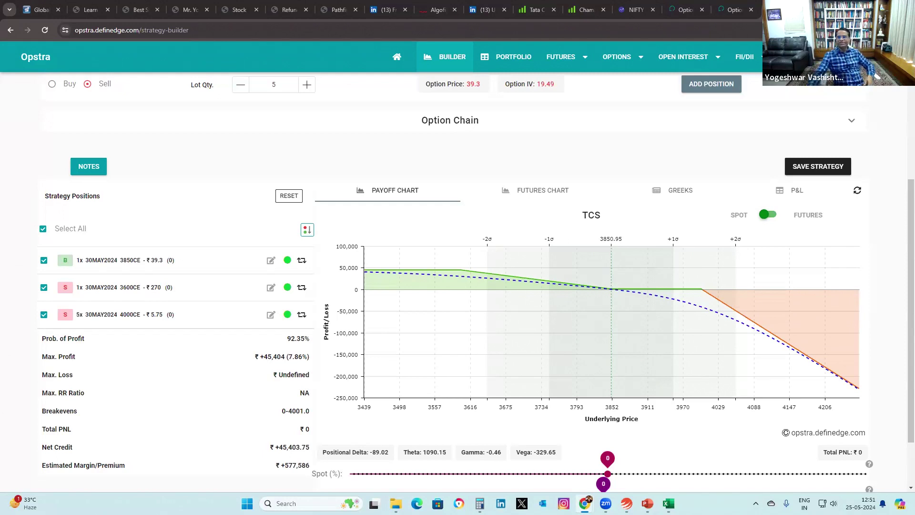
Open the Options Dashboard and look through the listed tickers' IV, IVP, straddle and PCR values
left_click(639, 56)
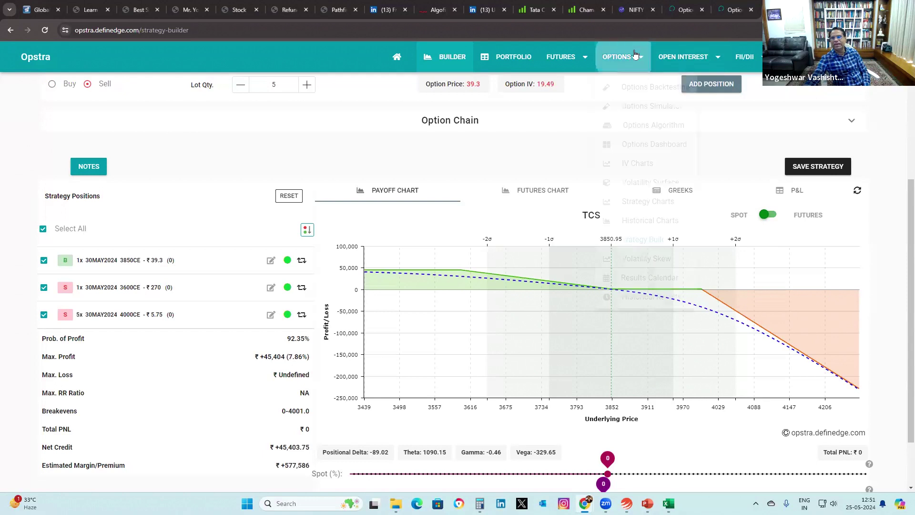
left_click(644, 145)
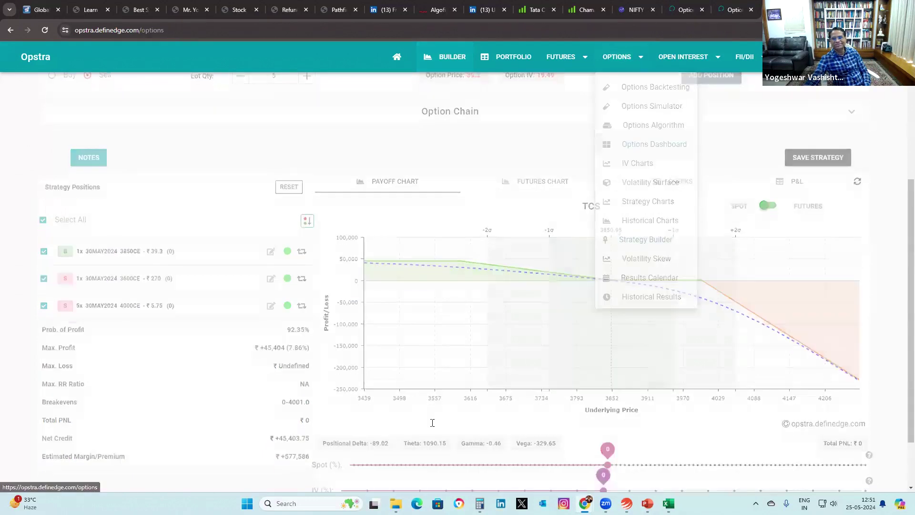
scroll(890, 161, "down", 2)
scroll(889, 161, "down", 8)
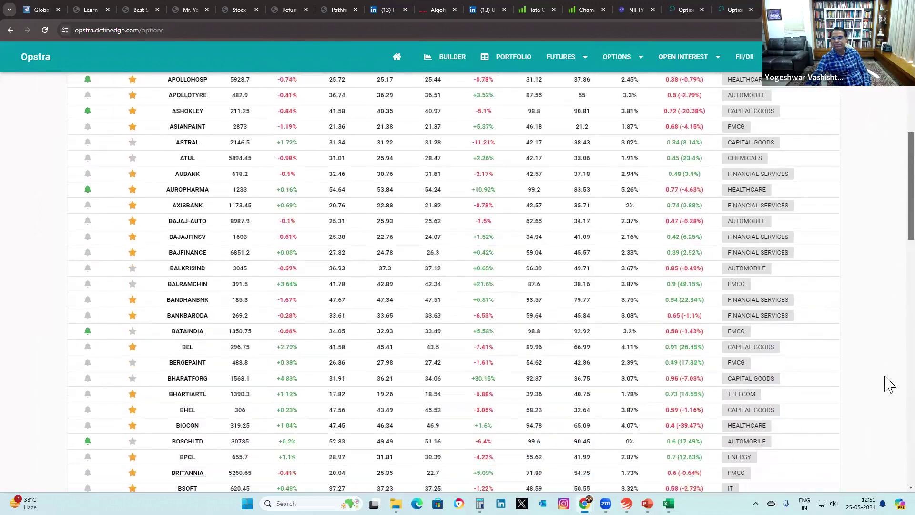
scroll(889, 418, "down", 15)
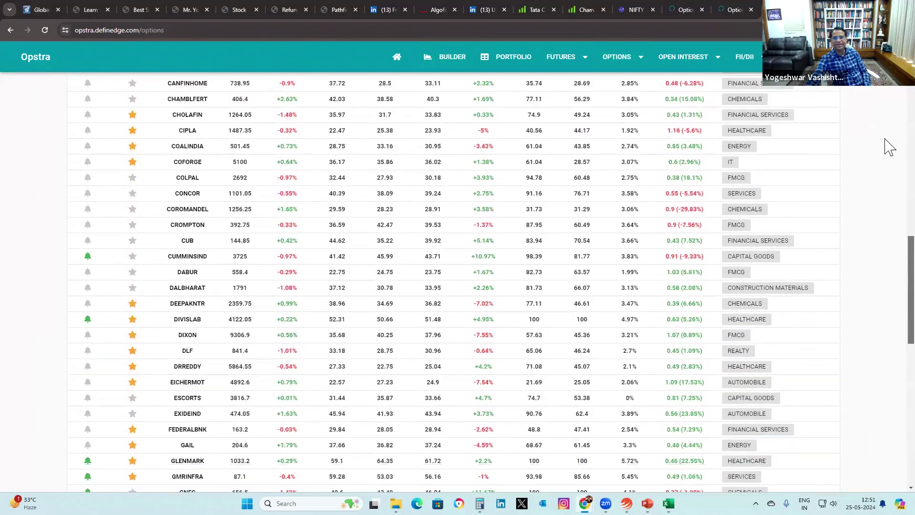
scroll(869, 147, "down", 5)
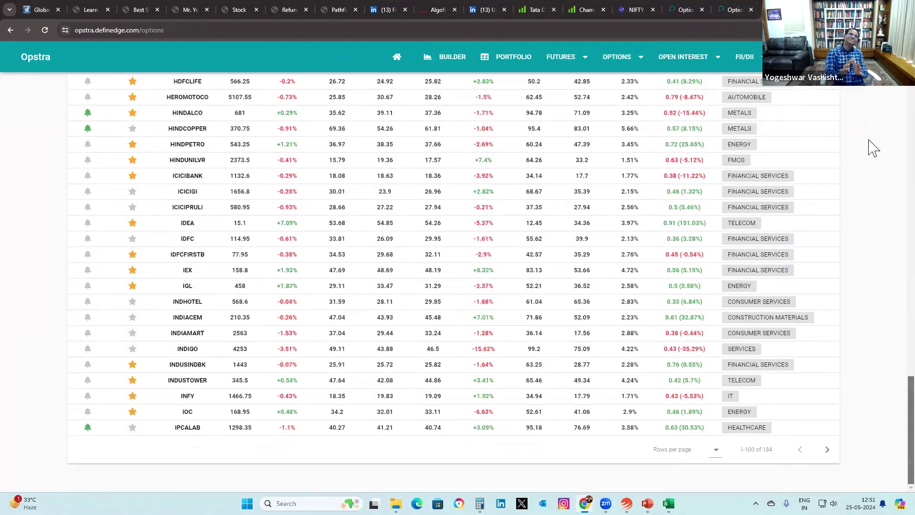
scroll(874, 147, "up", 6)
scroll(874, 147, "up", 19)
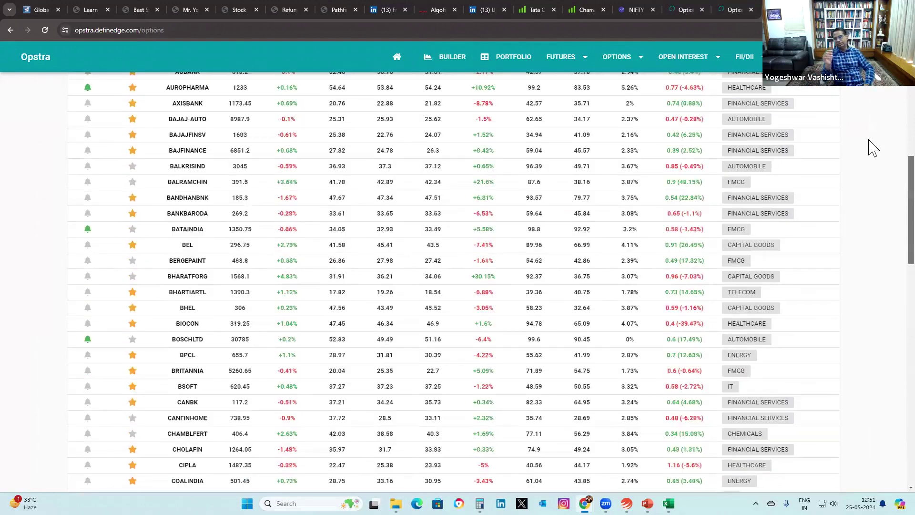
scroll(873, 148, "up", 5)
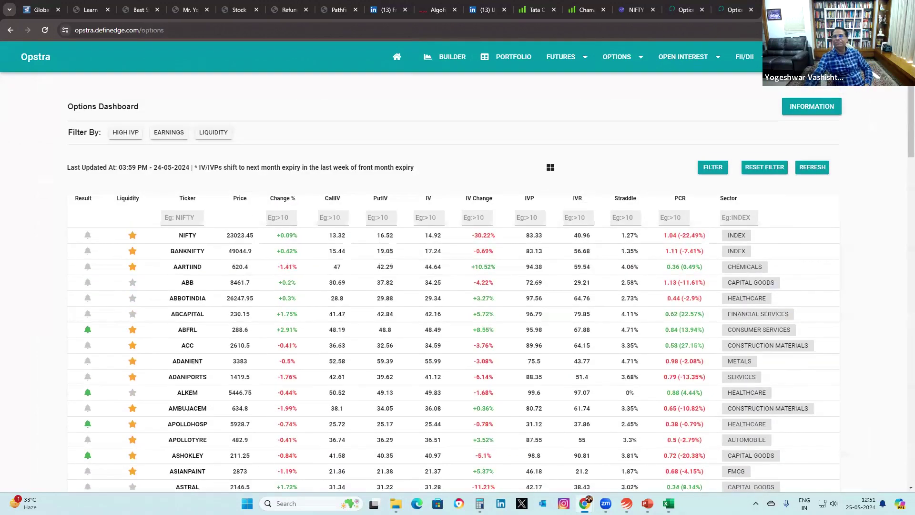
Open the open interest chart for TCS with the 30MAY2024 expiry and examine open interest by strike
left_click(715, 61)
left_click(696, 87)
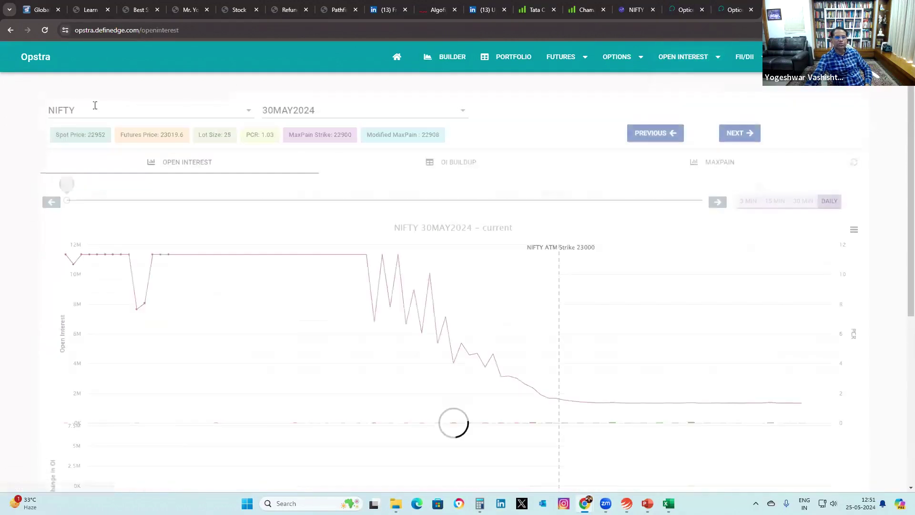
left_click(93, 104)
type("TCS")
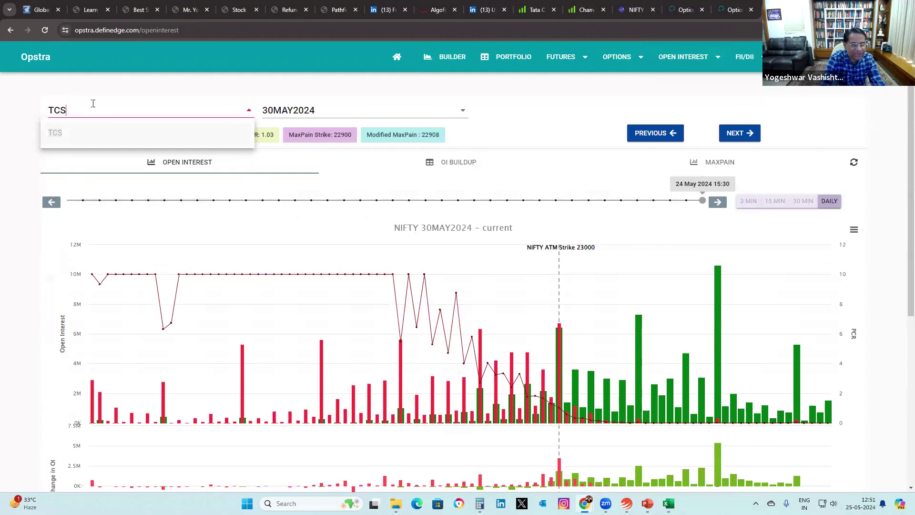
left_click(71, 142)
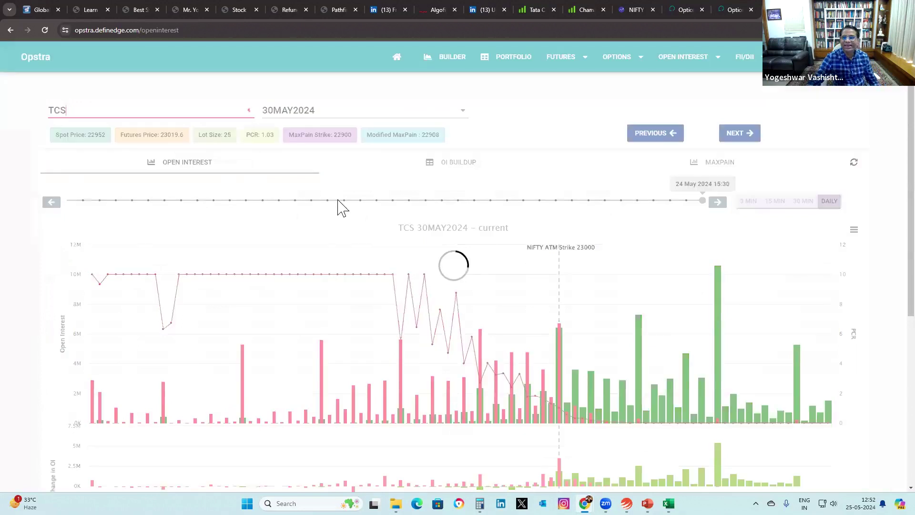
mouse_move(87, 323)
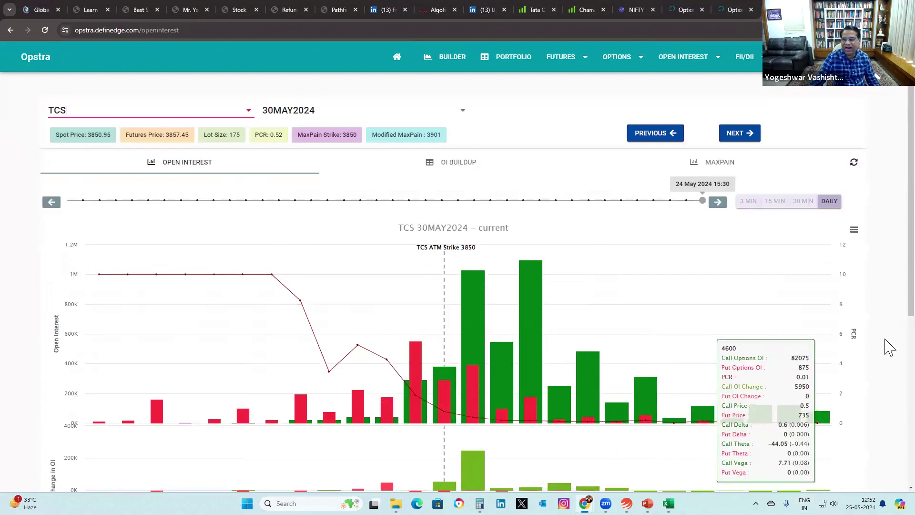
scroll(890, 296, "down", 3)
scroll(889, 297, "up", 2)
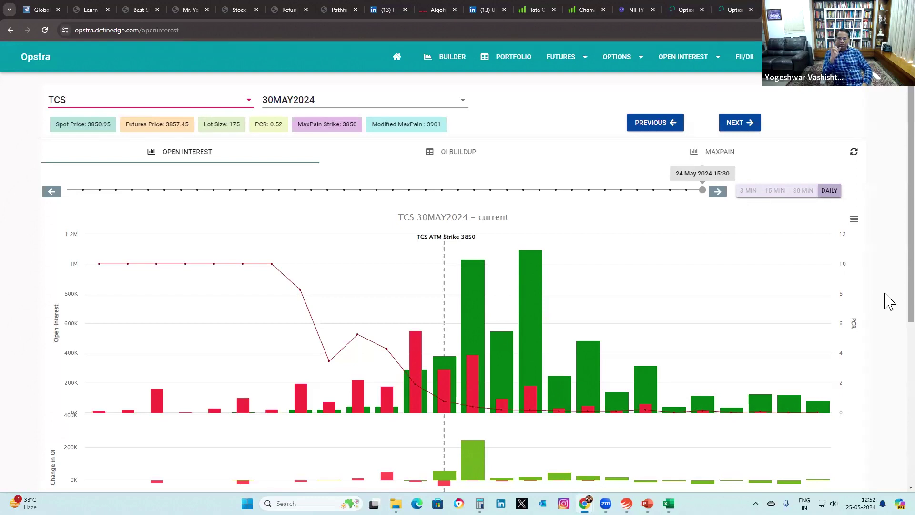
Compare the TCS open interest chart with the payoff of the single 3850 PE buy position in the other Opstra page
left_click(731, 11)
left_click(684, 9)
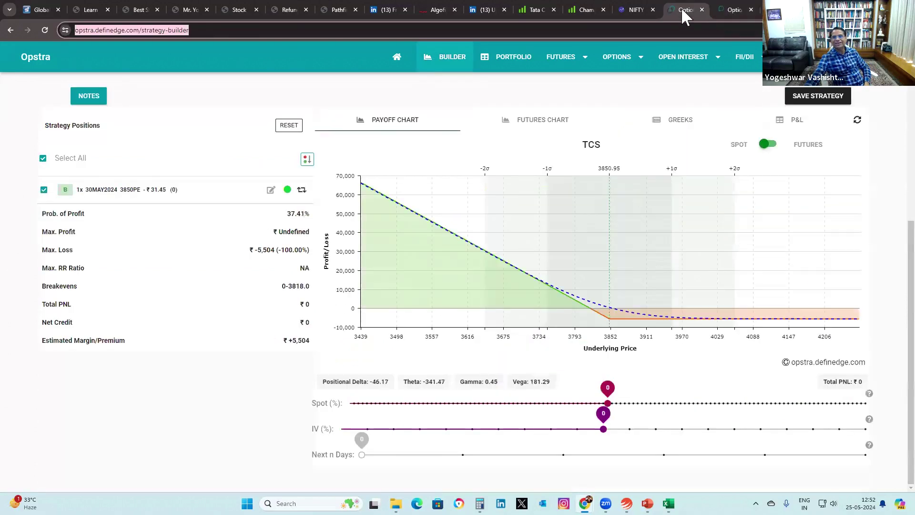
key("ctrl+Tab")
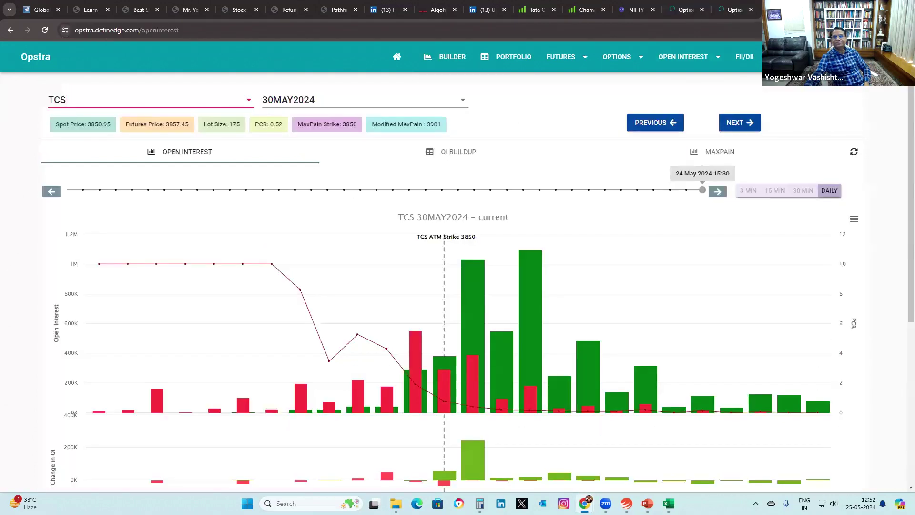
left_click(672, 10)
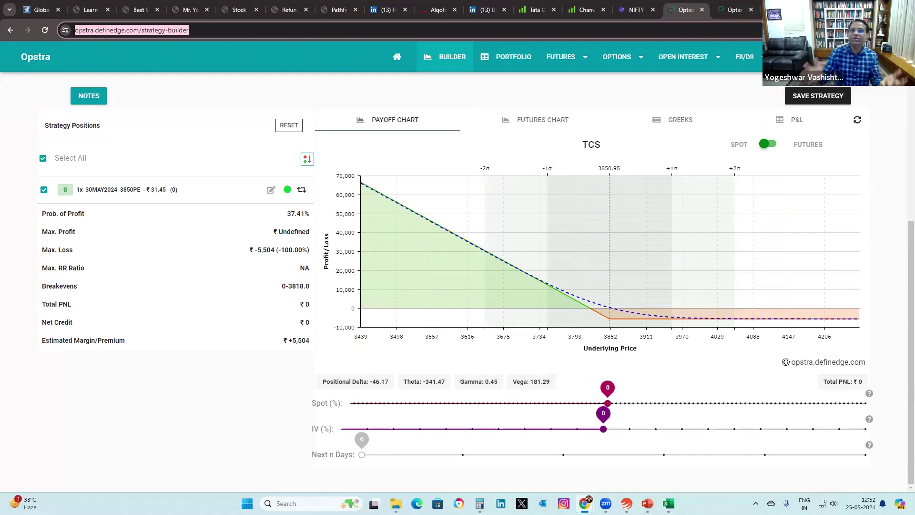
Switch to the Algofinder terminal, search My Strategies for BREAKOUT, and try to backtest the BANKNIFTY intraday controlled breakout strategy
left_click(436, 9)
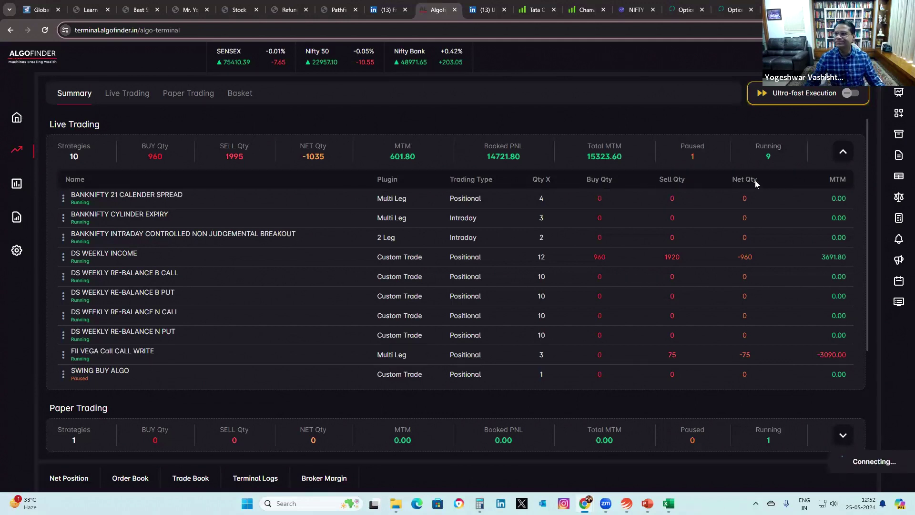
left_click(899, 112)
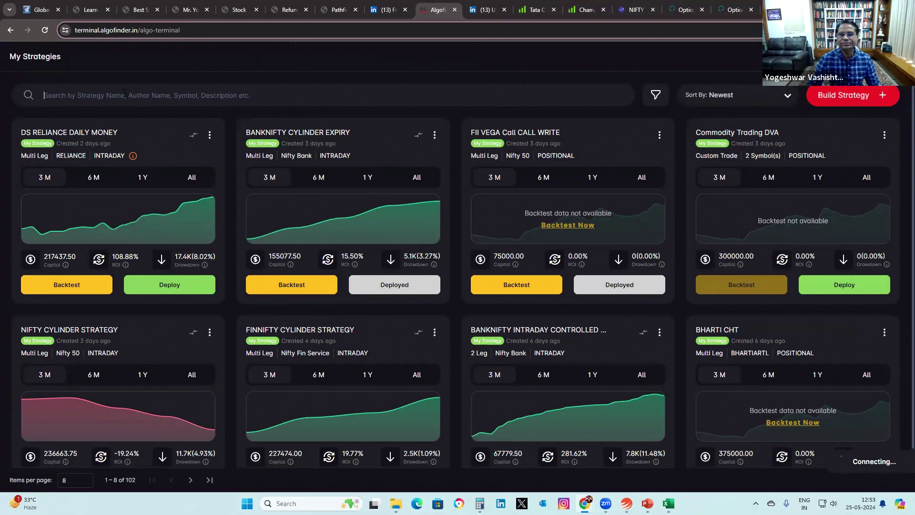
type("BREAKOUT")
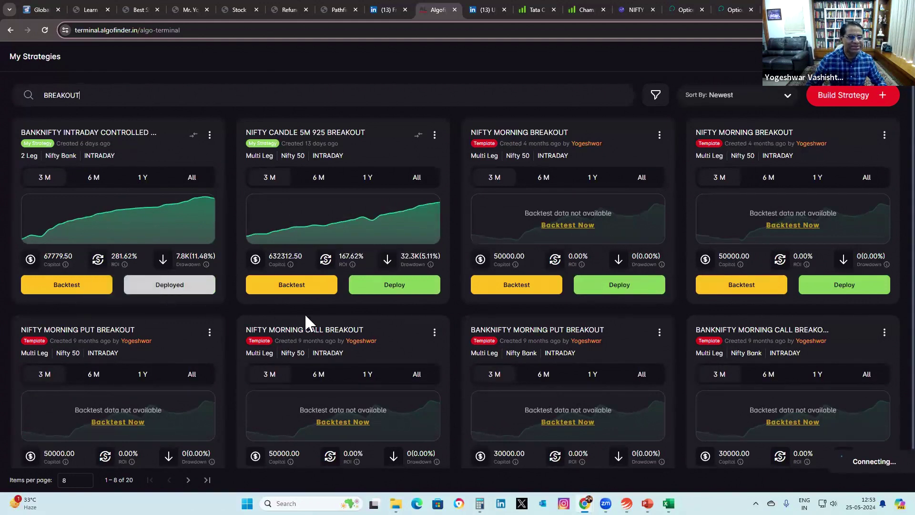
left_click(62, 288)
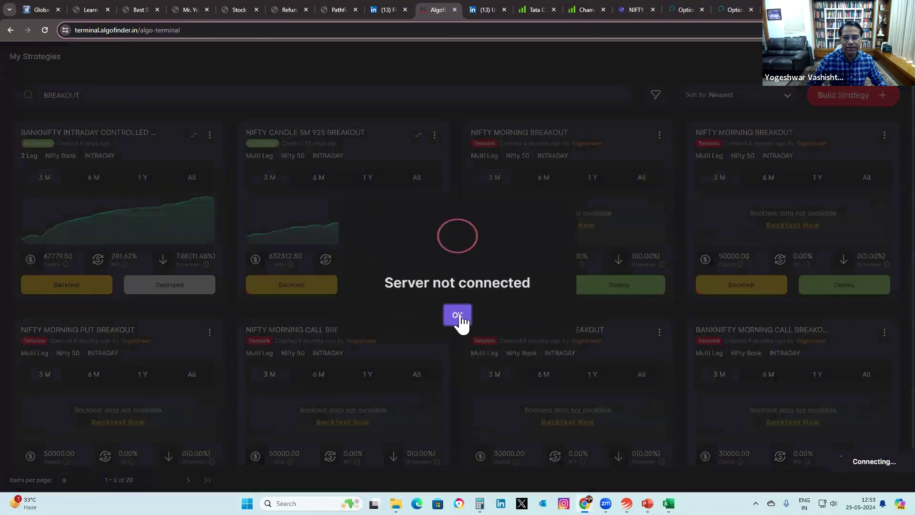
key("Return")
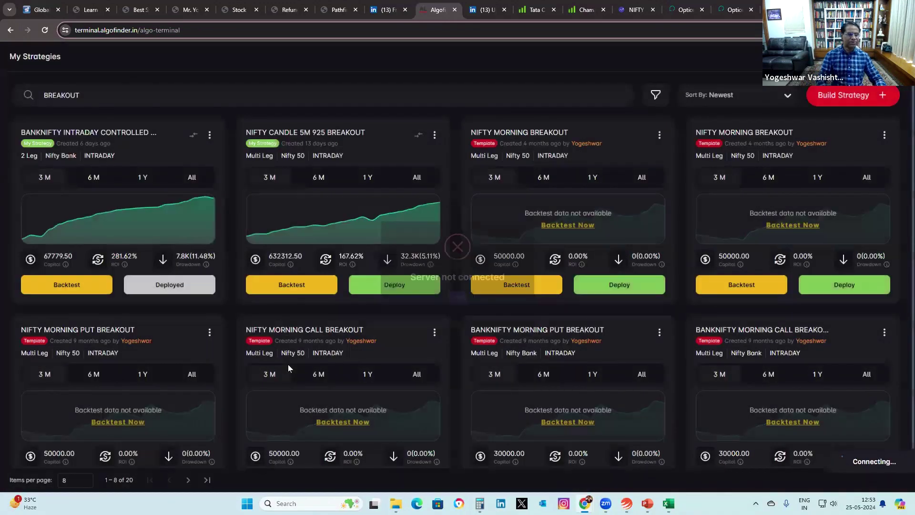
Open the BANKNIFTY intraday breakout strategy's saved backtest report, review its day, month, drawdown, parameter, trade and year analyses, and close it
left_click(210, 137)
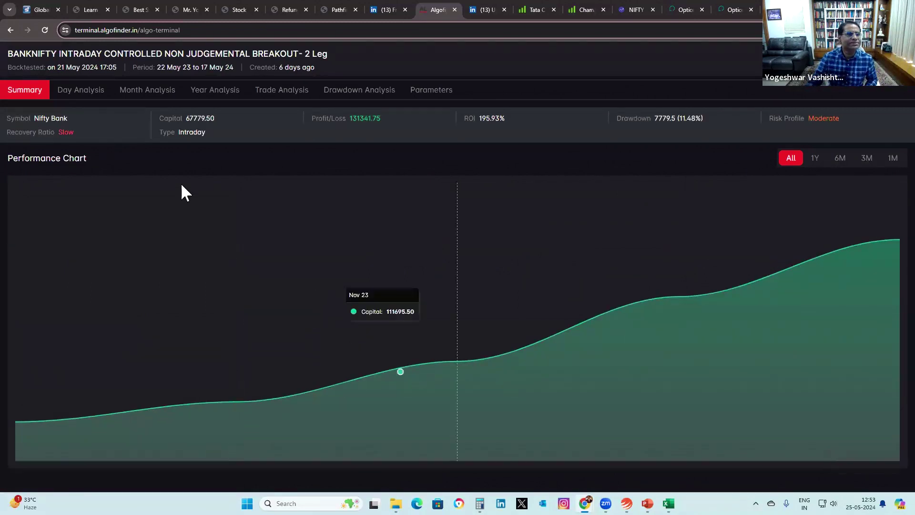
left_click(79, 94)
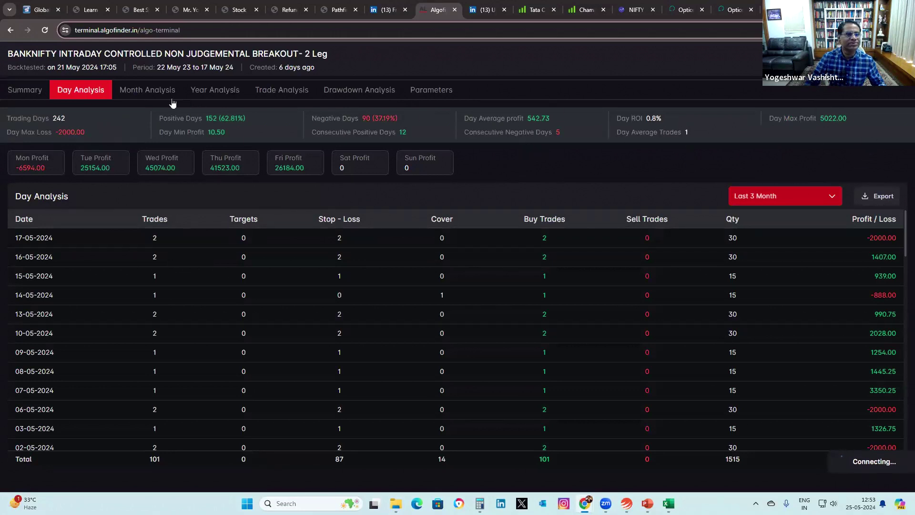
left_click(154, 98)
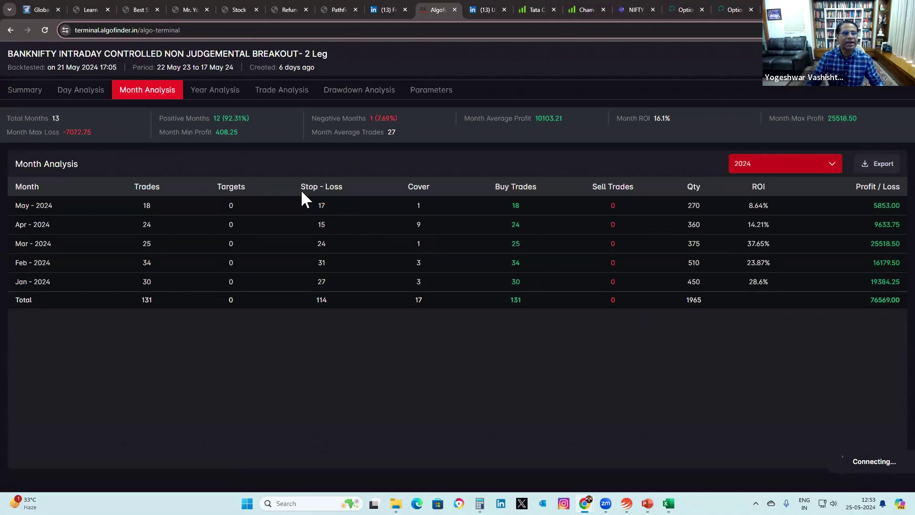
left_click(365, 94)
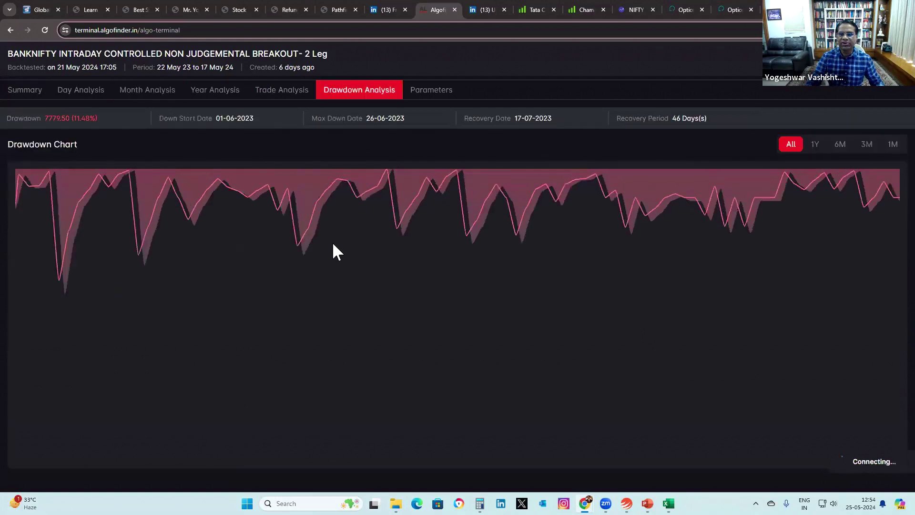
left_click(431, 90)
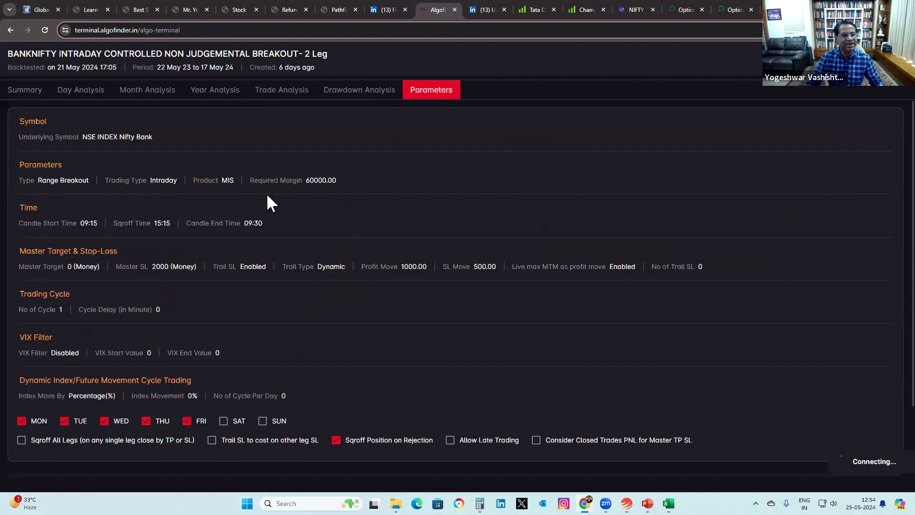
left_click(280, 91)
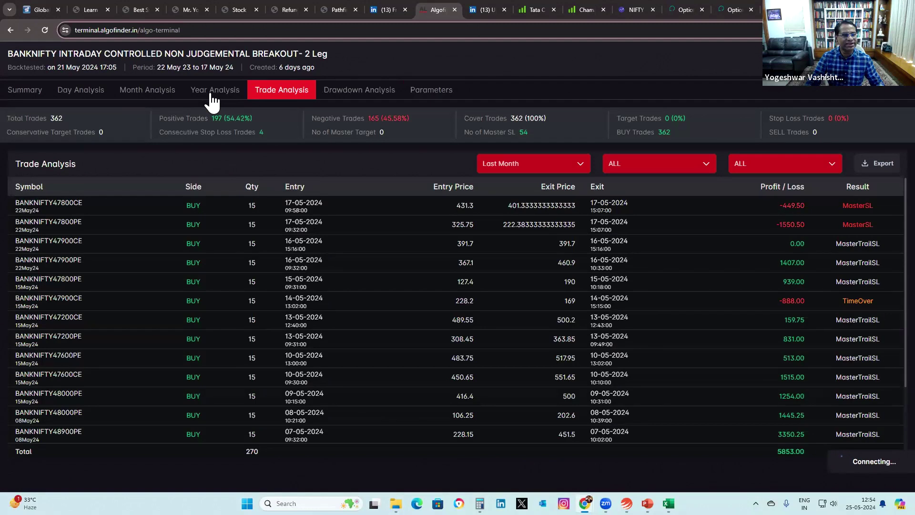
left_click(213, 95)
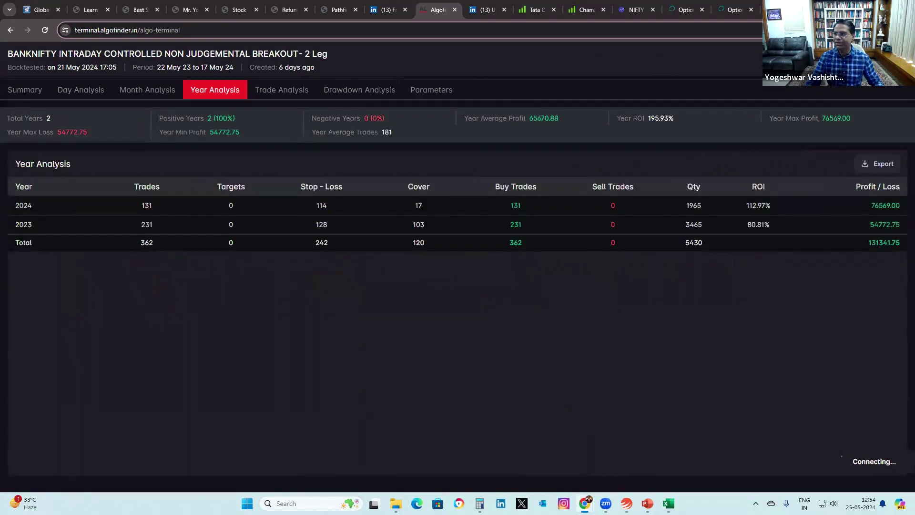
key("Escape")
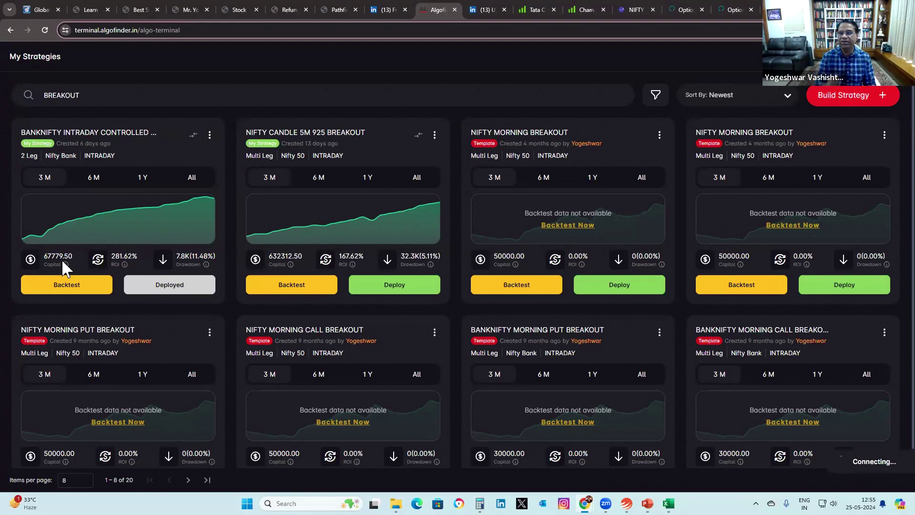
Start building a Multi Leg strategy, inspect its leg settings with a second leg added, and close the builder without saving
left_click(824, 94)
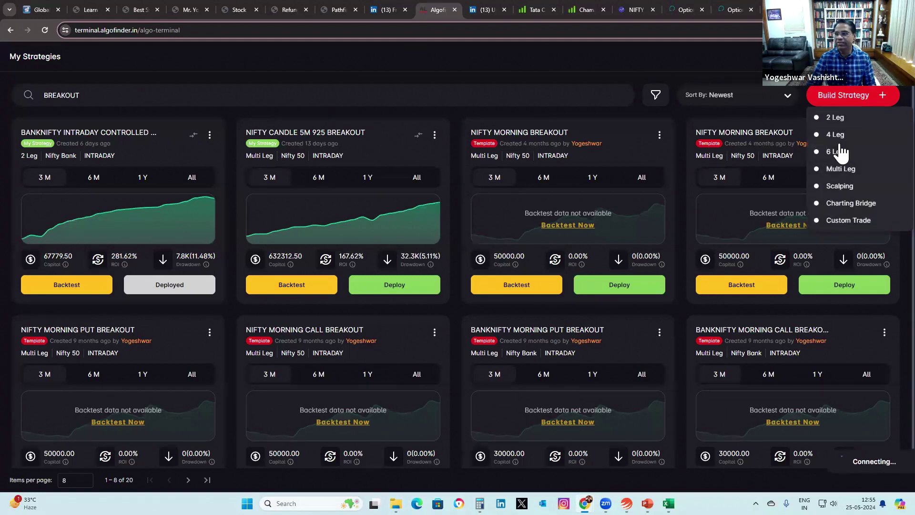
left_click(823, 166)
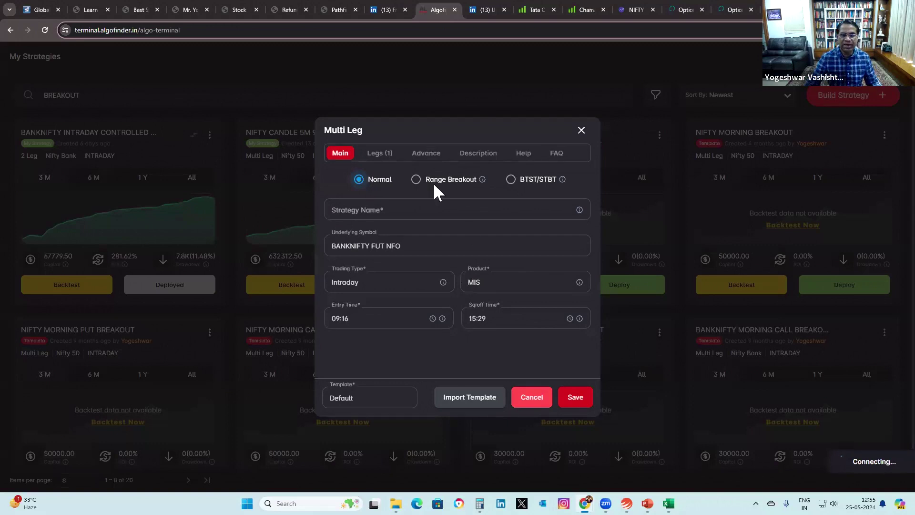
left_click(380, 153)
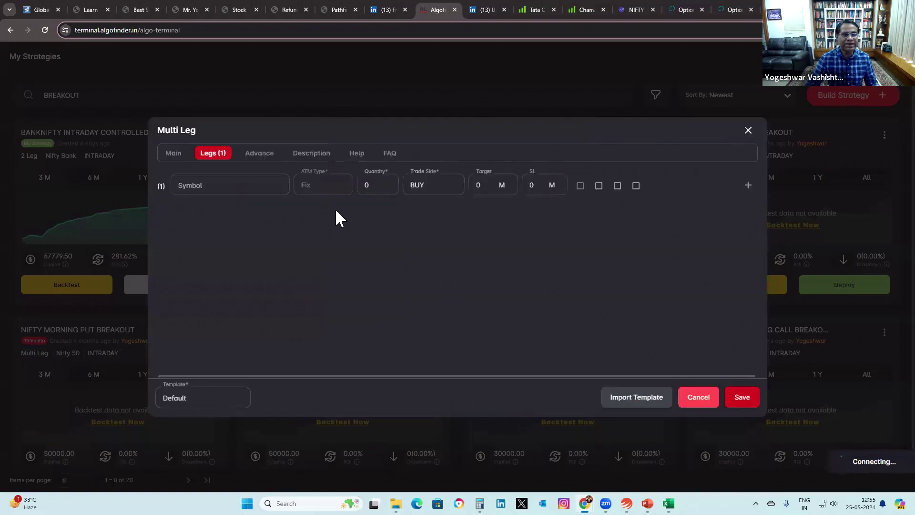
left_click(749, 186)
left_click(748, 185)
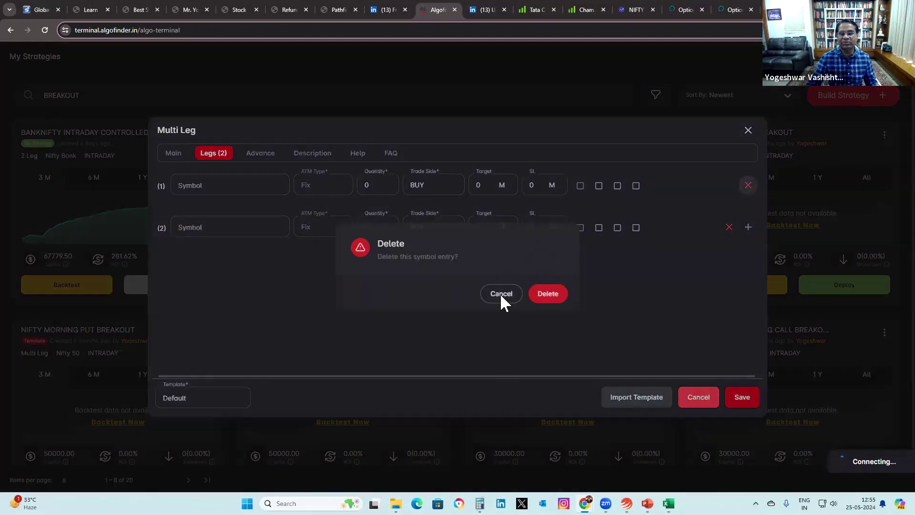
left_click(769, 141)
left_click(748, 130)
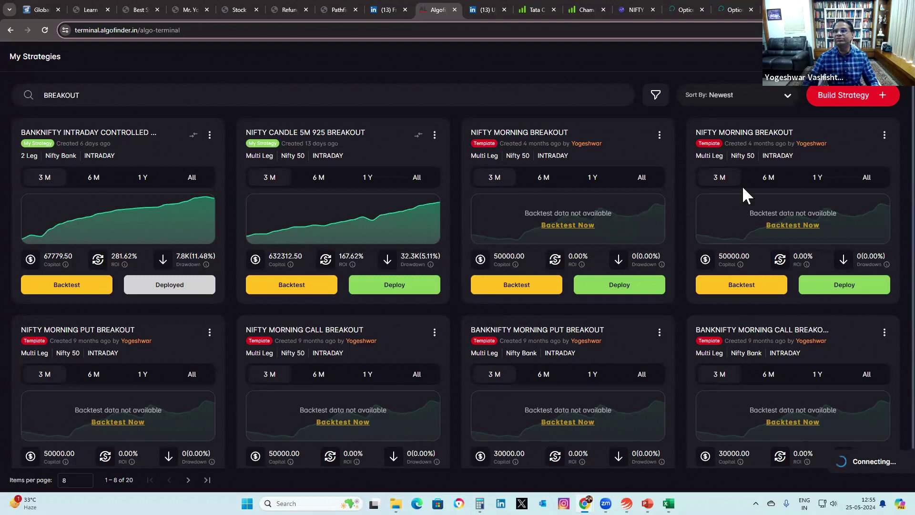
Search Google for TRADINGVIEW in a new browser tab and open the TradingView India website from the results
key("ctrl+t")
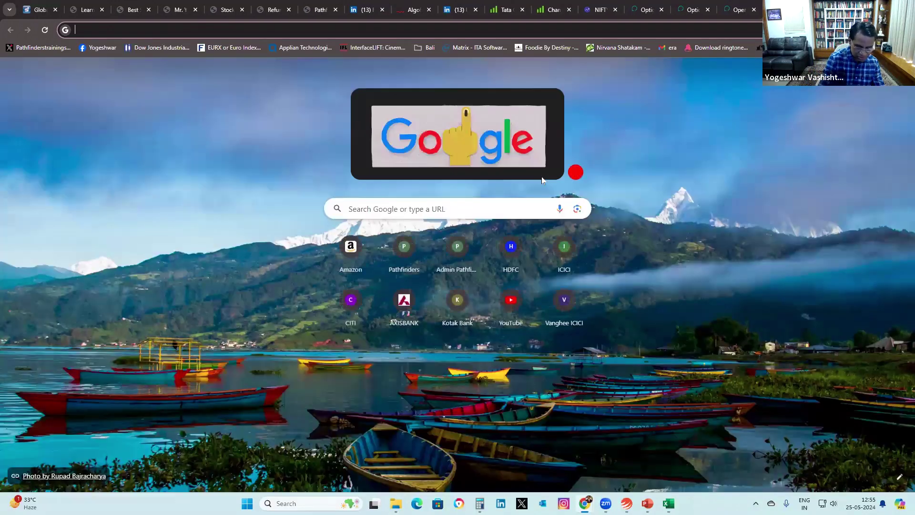
type("T")
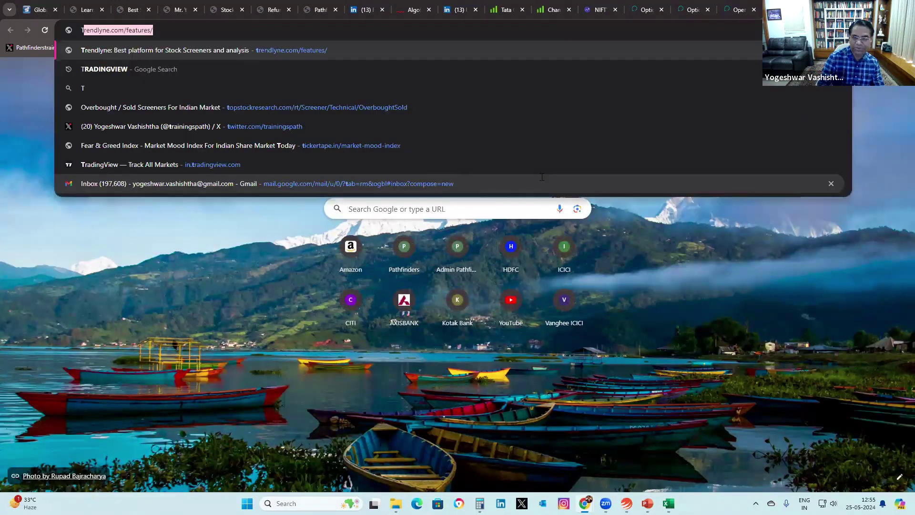
type("RADING")
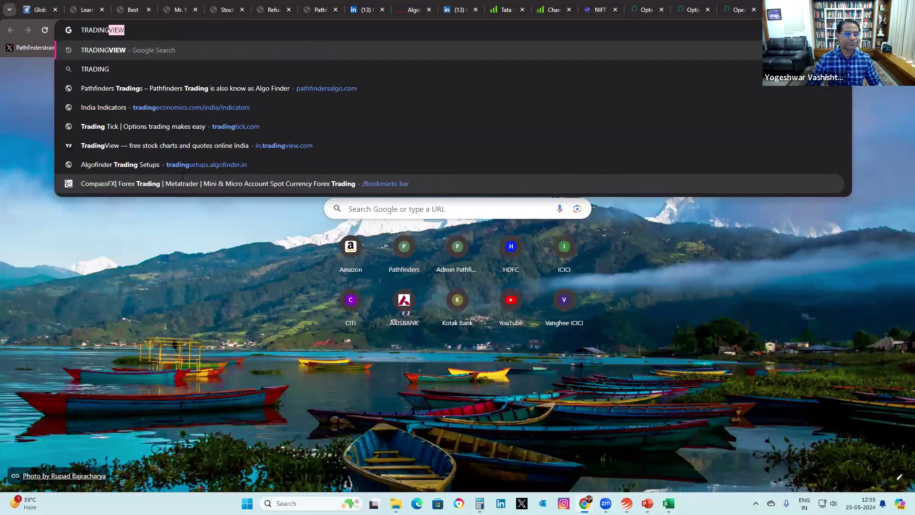
key("Return")
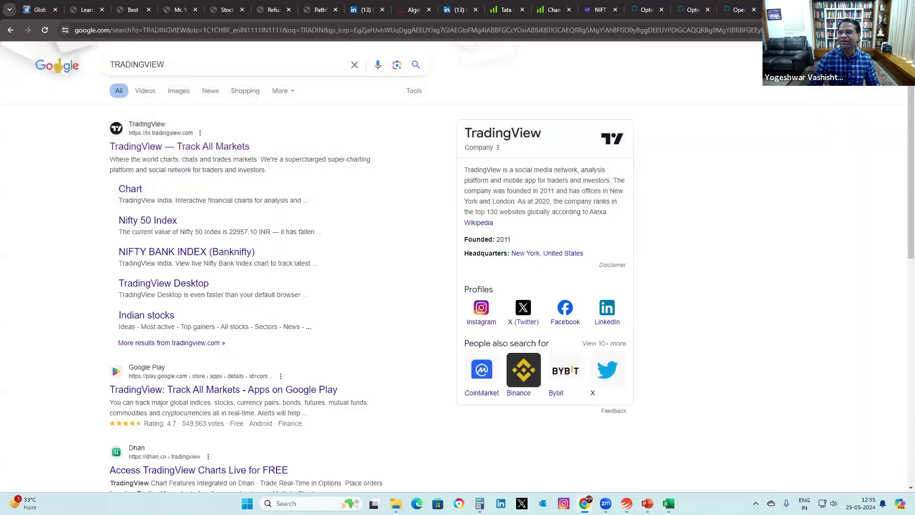
key("Tab")
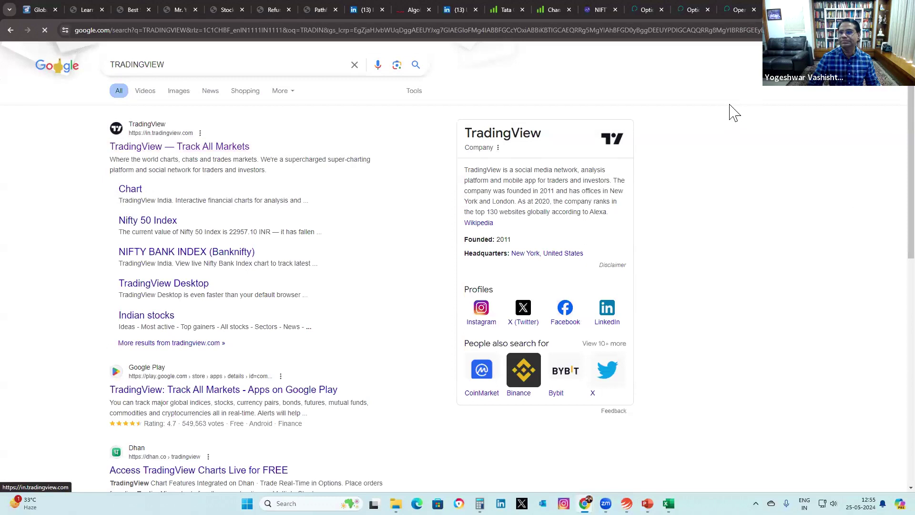
key("Return")
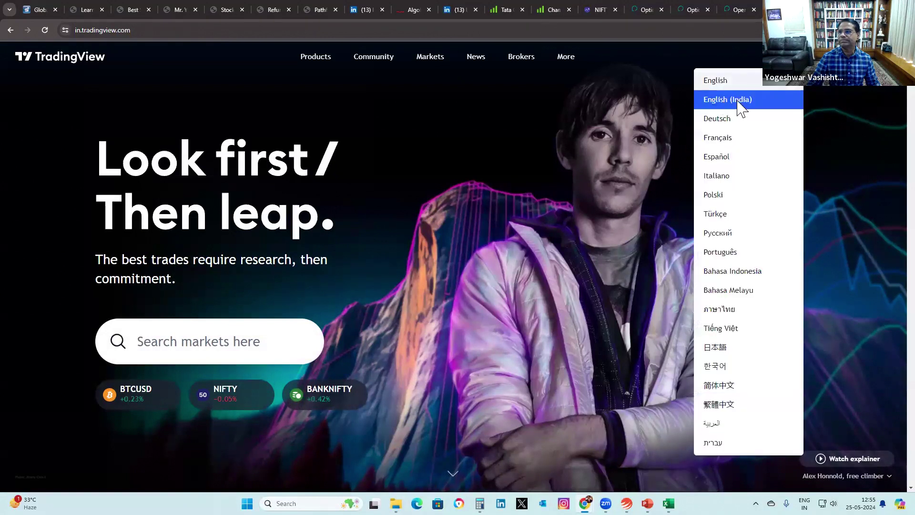
Choose English (India) as the TradingView site language and submit the email sign-in form with the saved account email and password
left_click(736, 98)
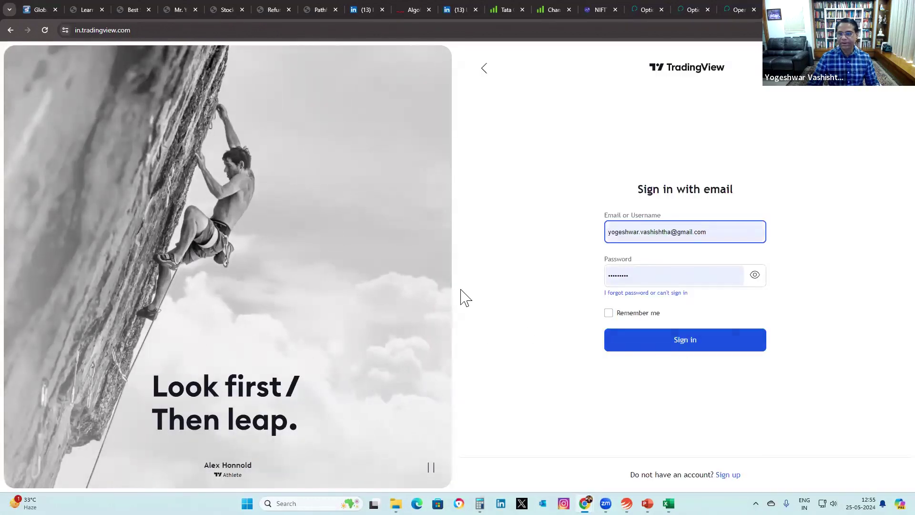
key("Return")
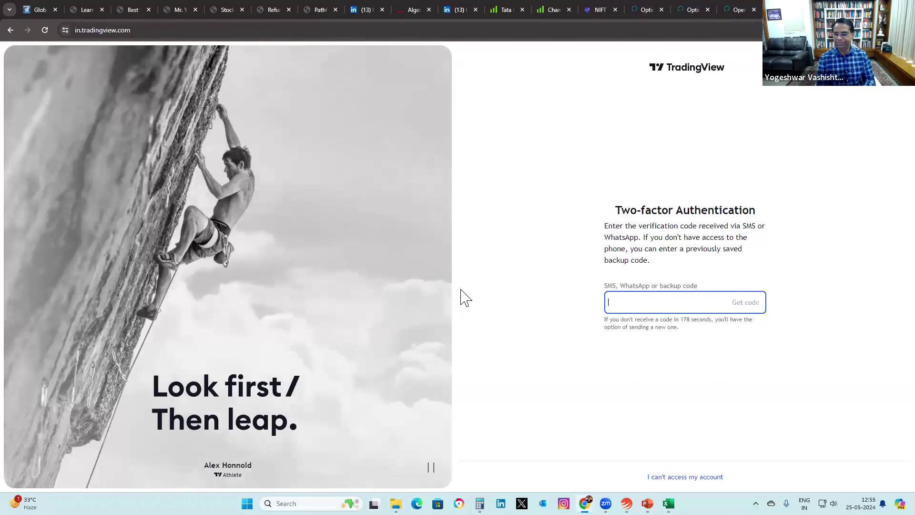